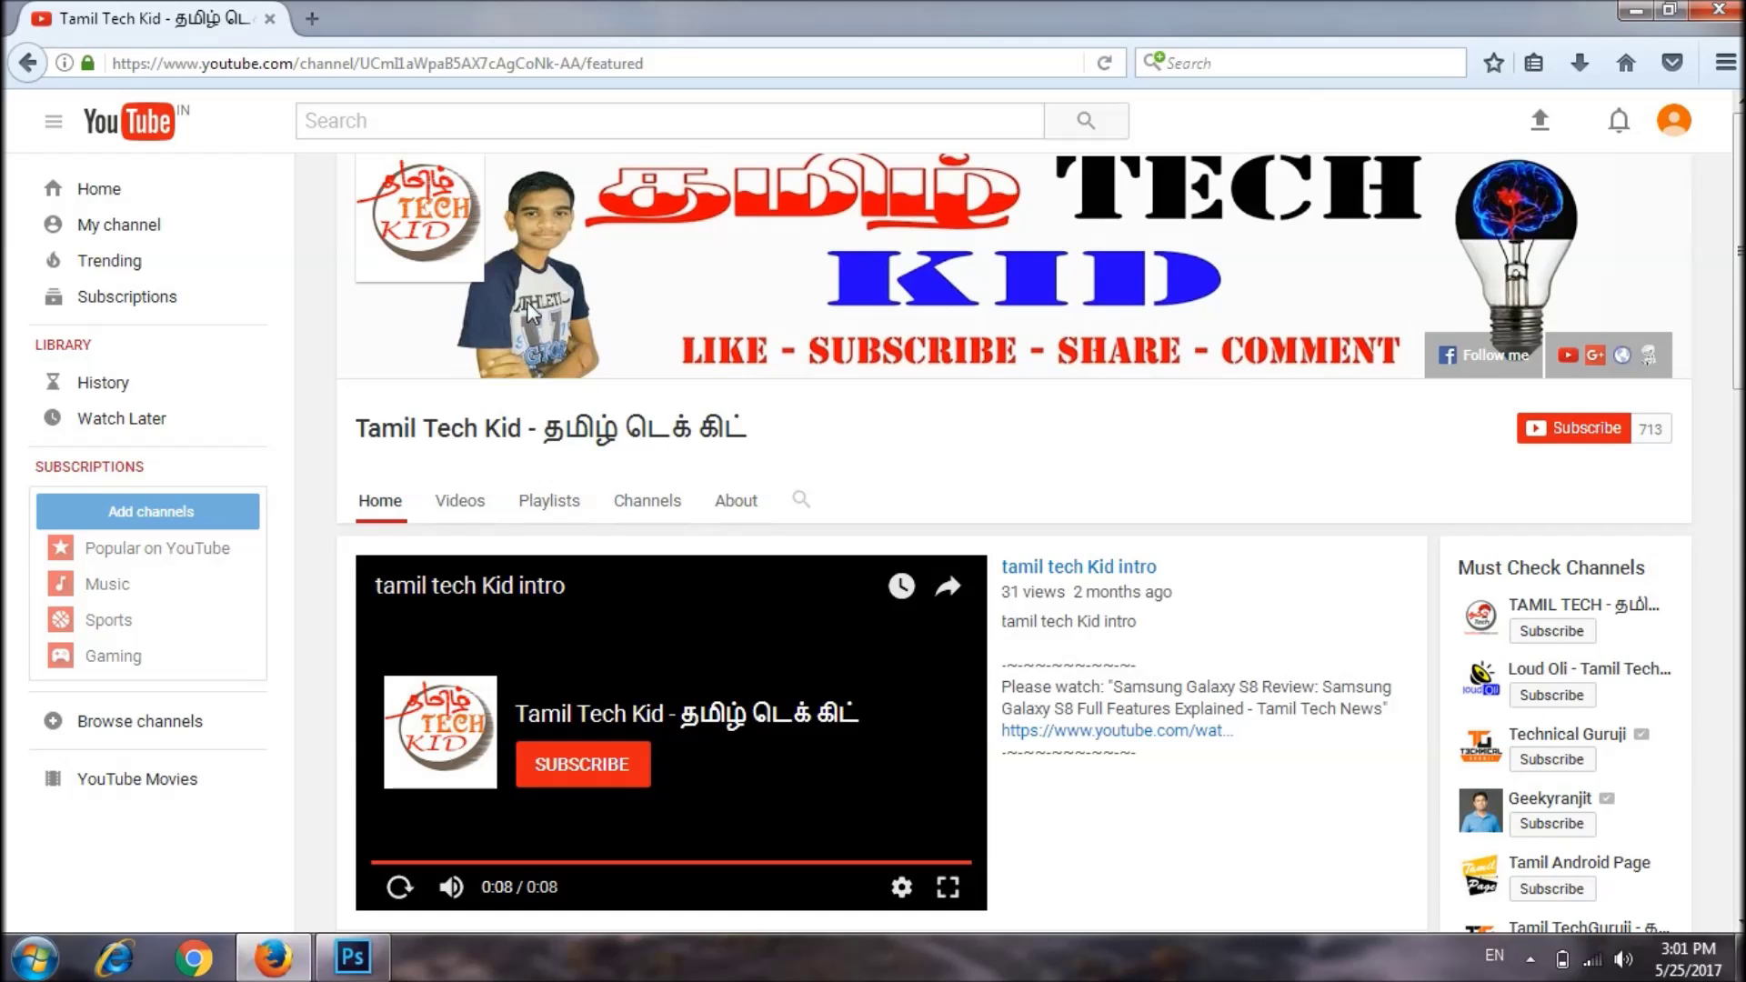
Open the Trial Tamil Tech channel page and view the channels available under the signed-in account.
{"action": "left_click", "coordinate": [62, 233]}
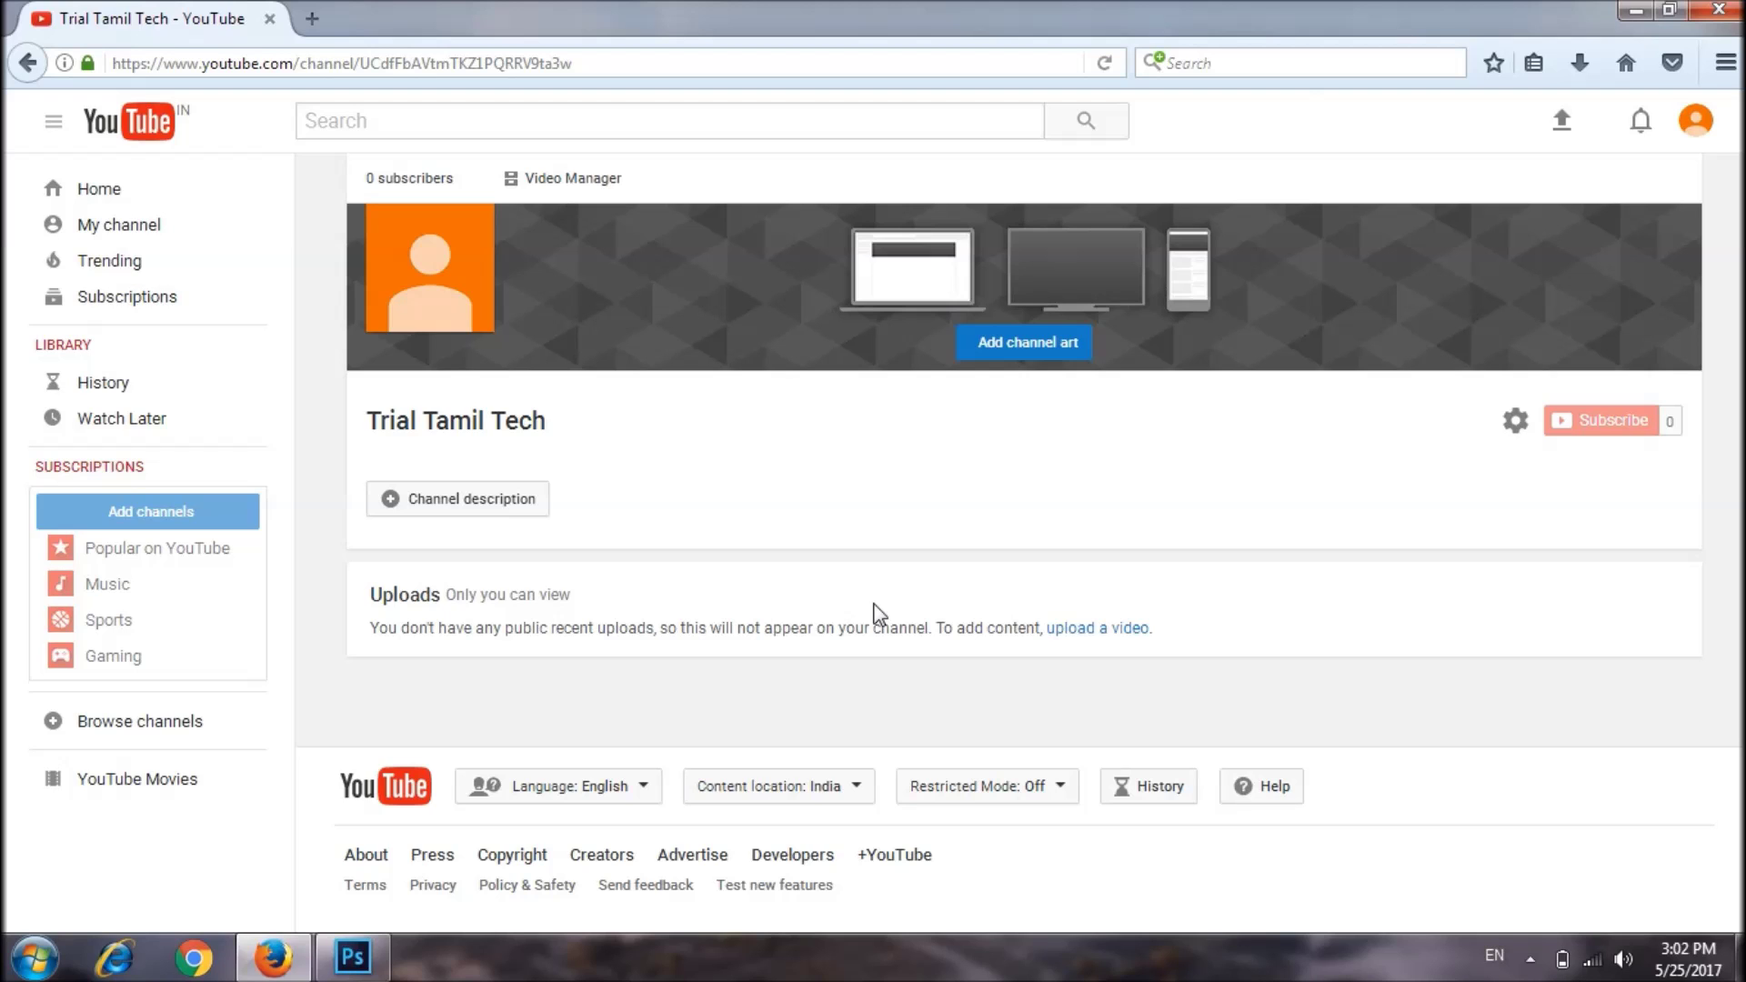
{"action": "left_click", "coordinate": [1695, 123]}
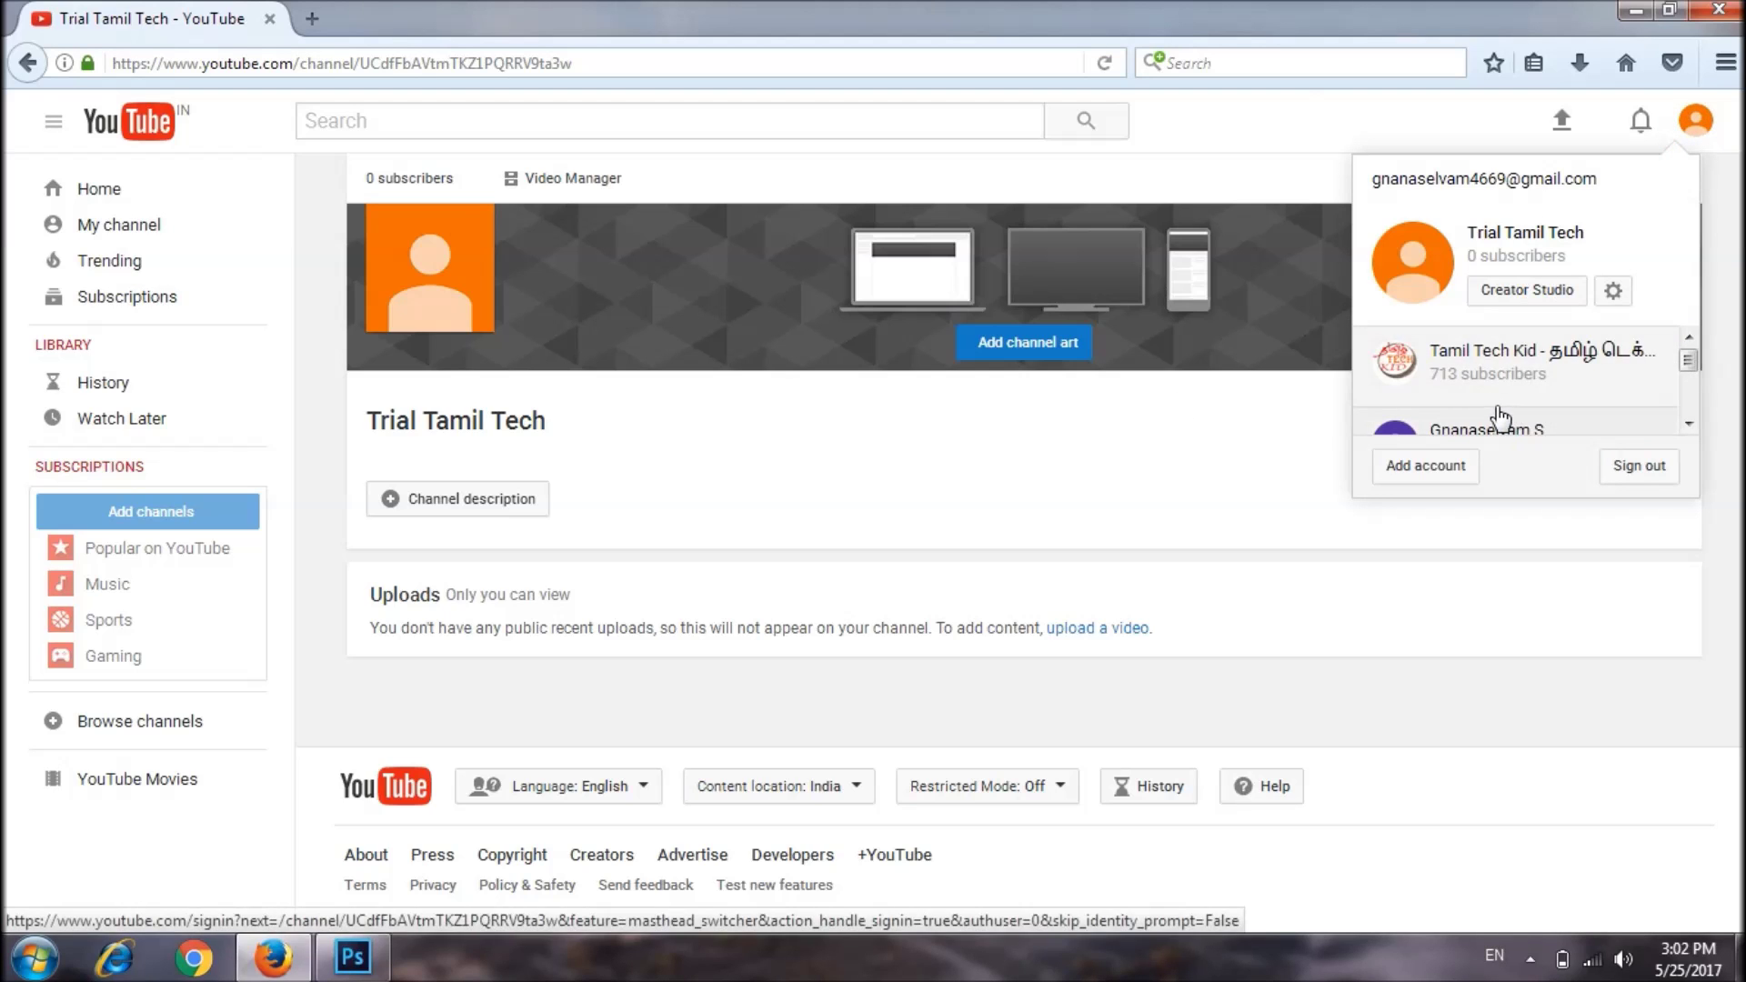
{"action": "left_click", "coordinate": [1234, 531]}
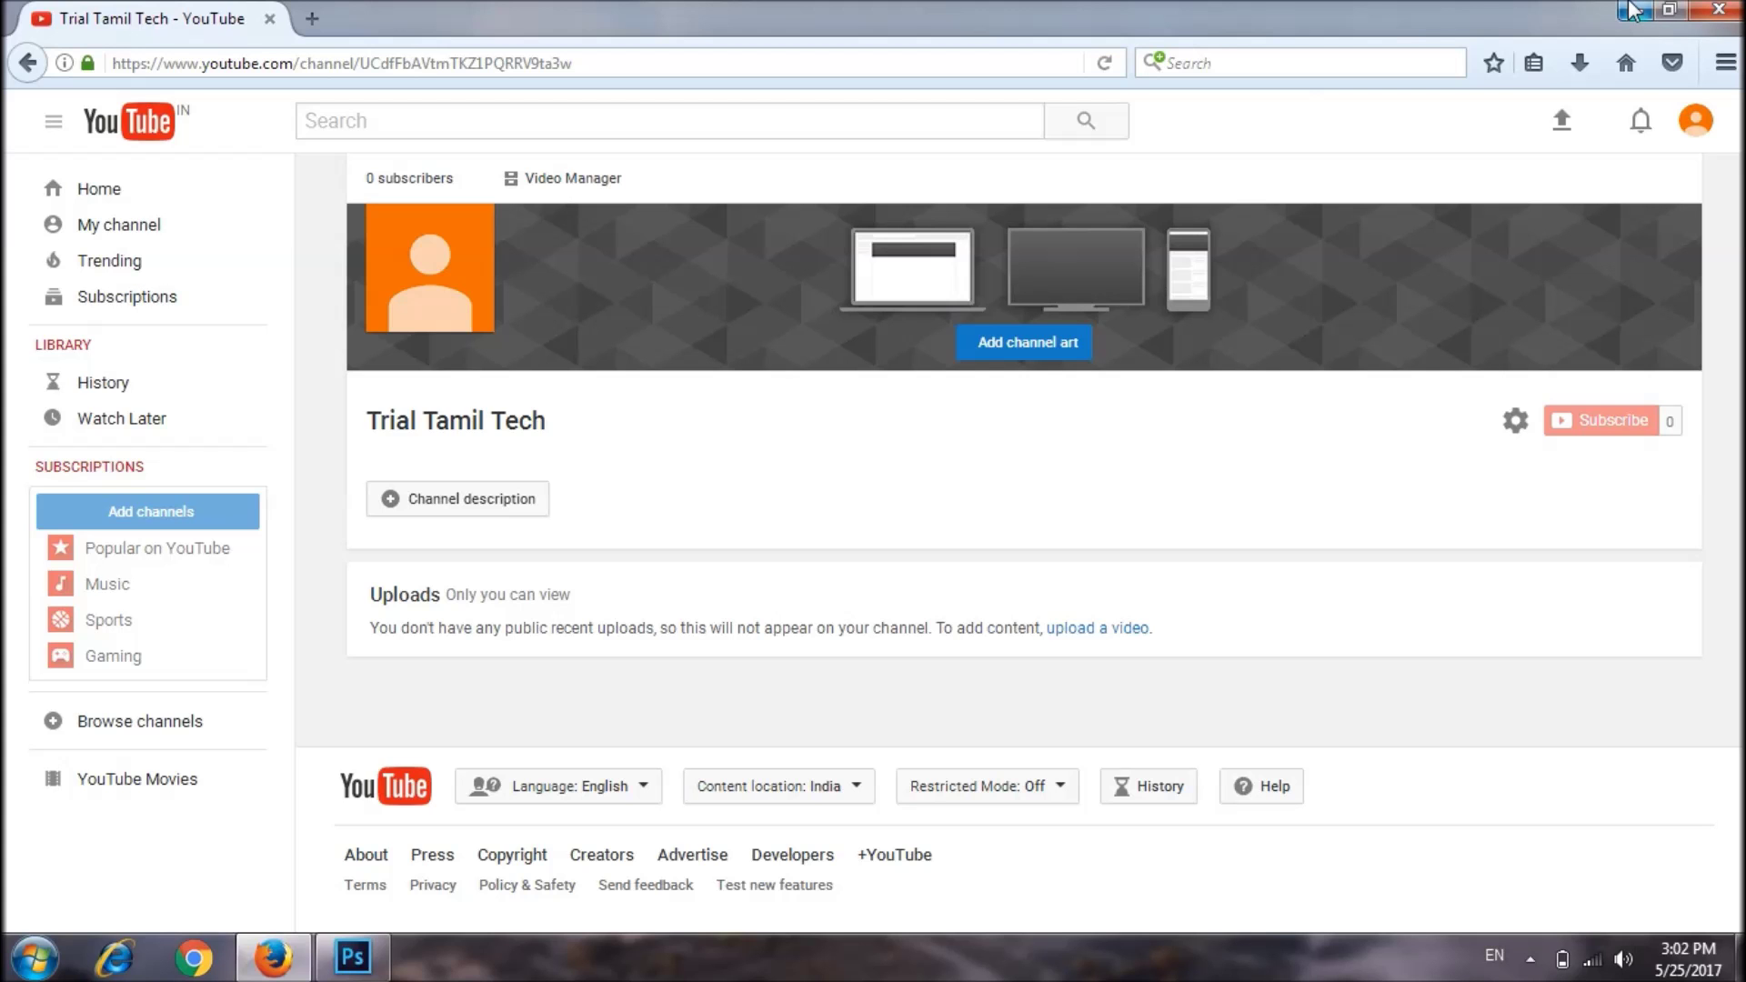
{"action": "left_click", "coordinate": [1633, 10]}
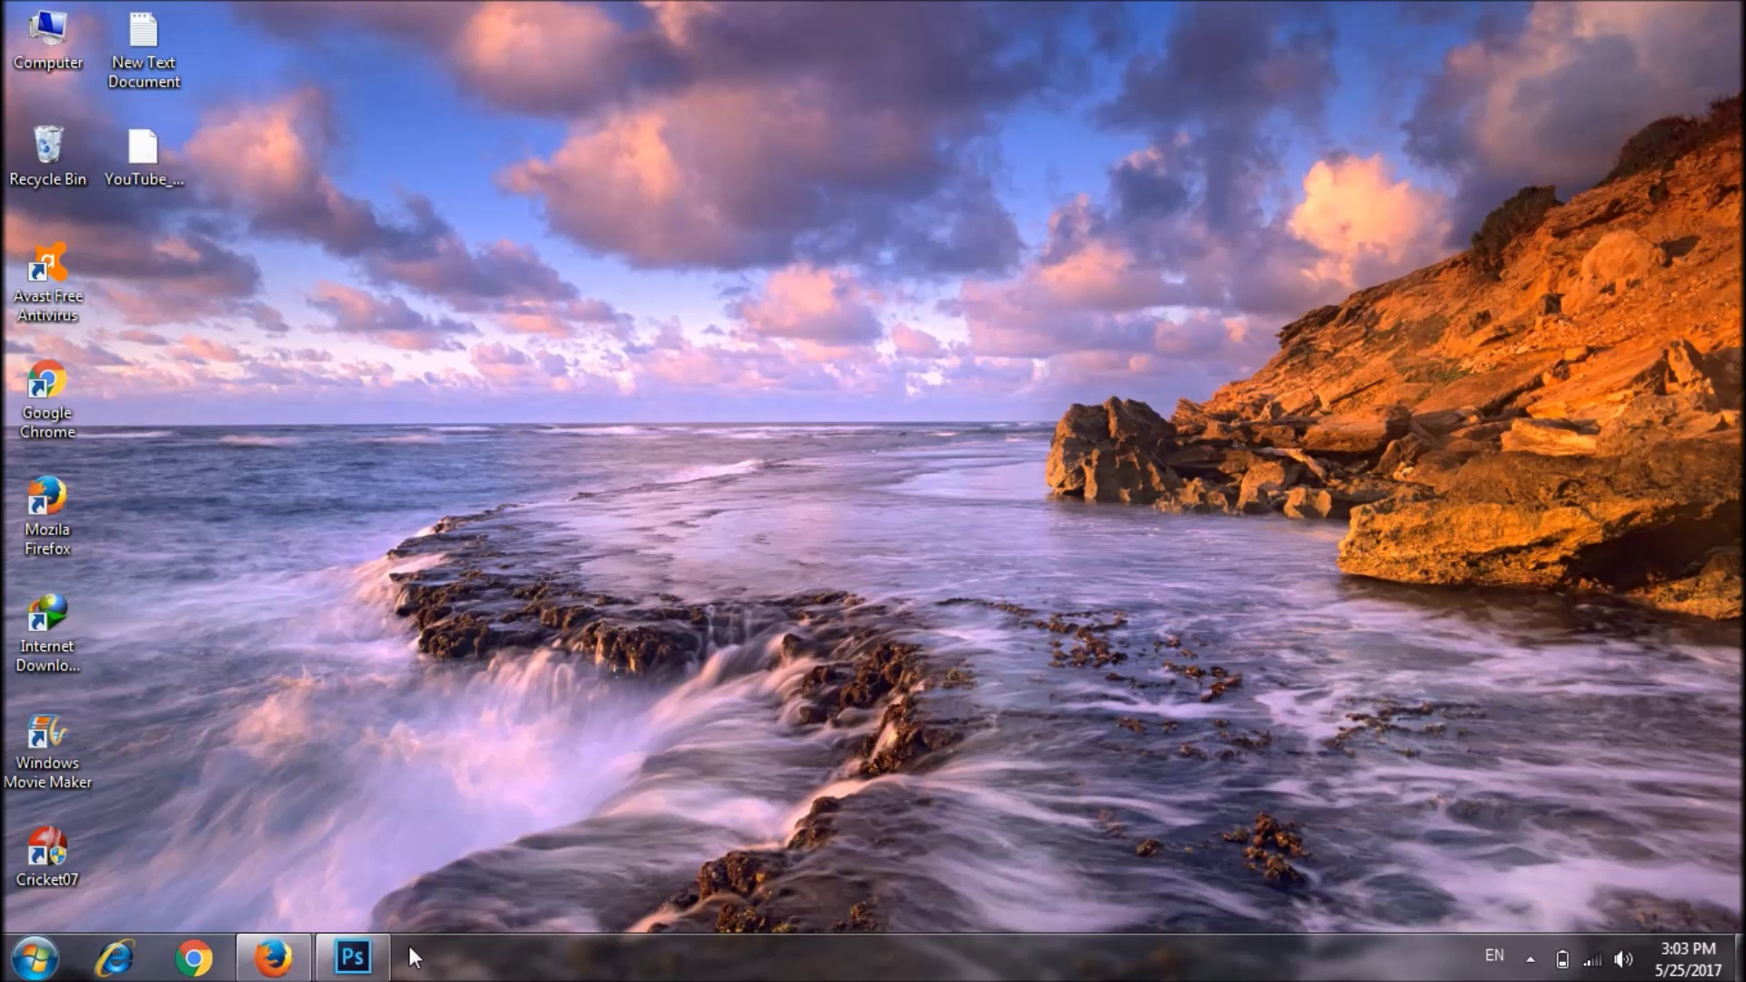
{"action": "left_click", "coordinate": [300, 957]}
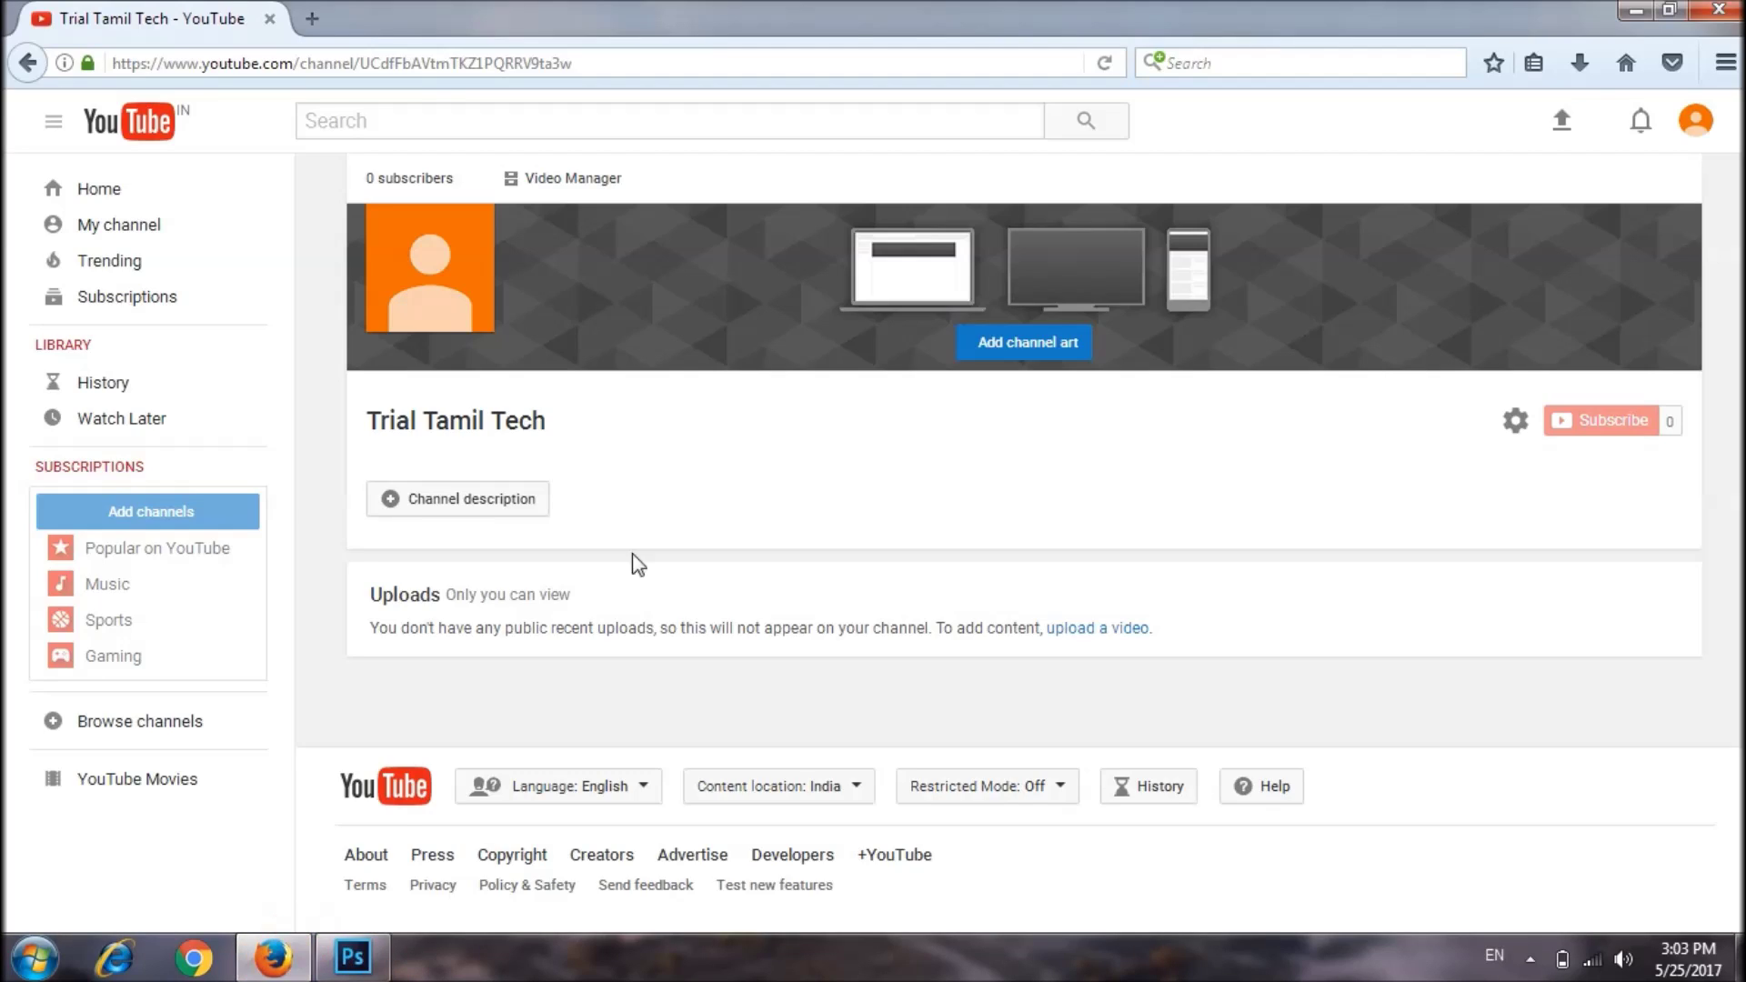
Upload the YouTube_Channel_Art_Template image from the Pictures library as channel art and turn on Auto Enhance.
{"action": "left_click", "coordinate": [1007, 359]}
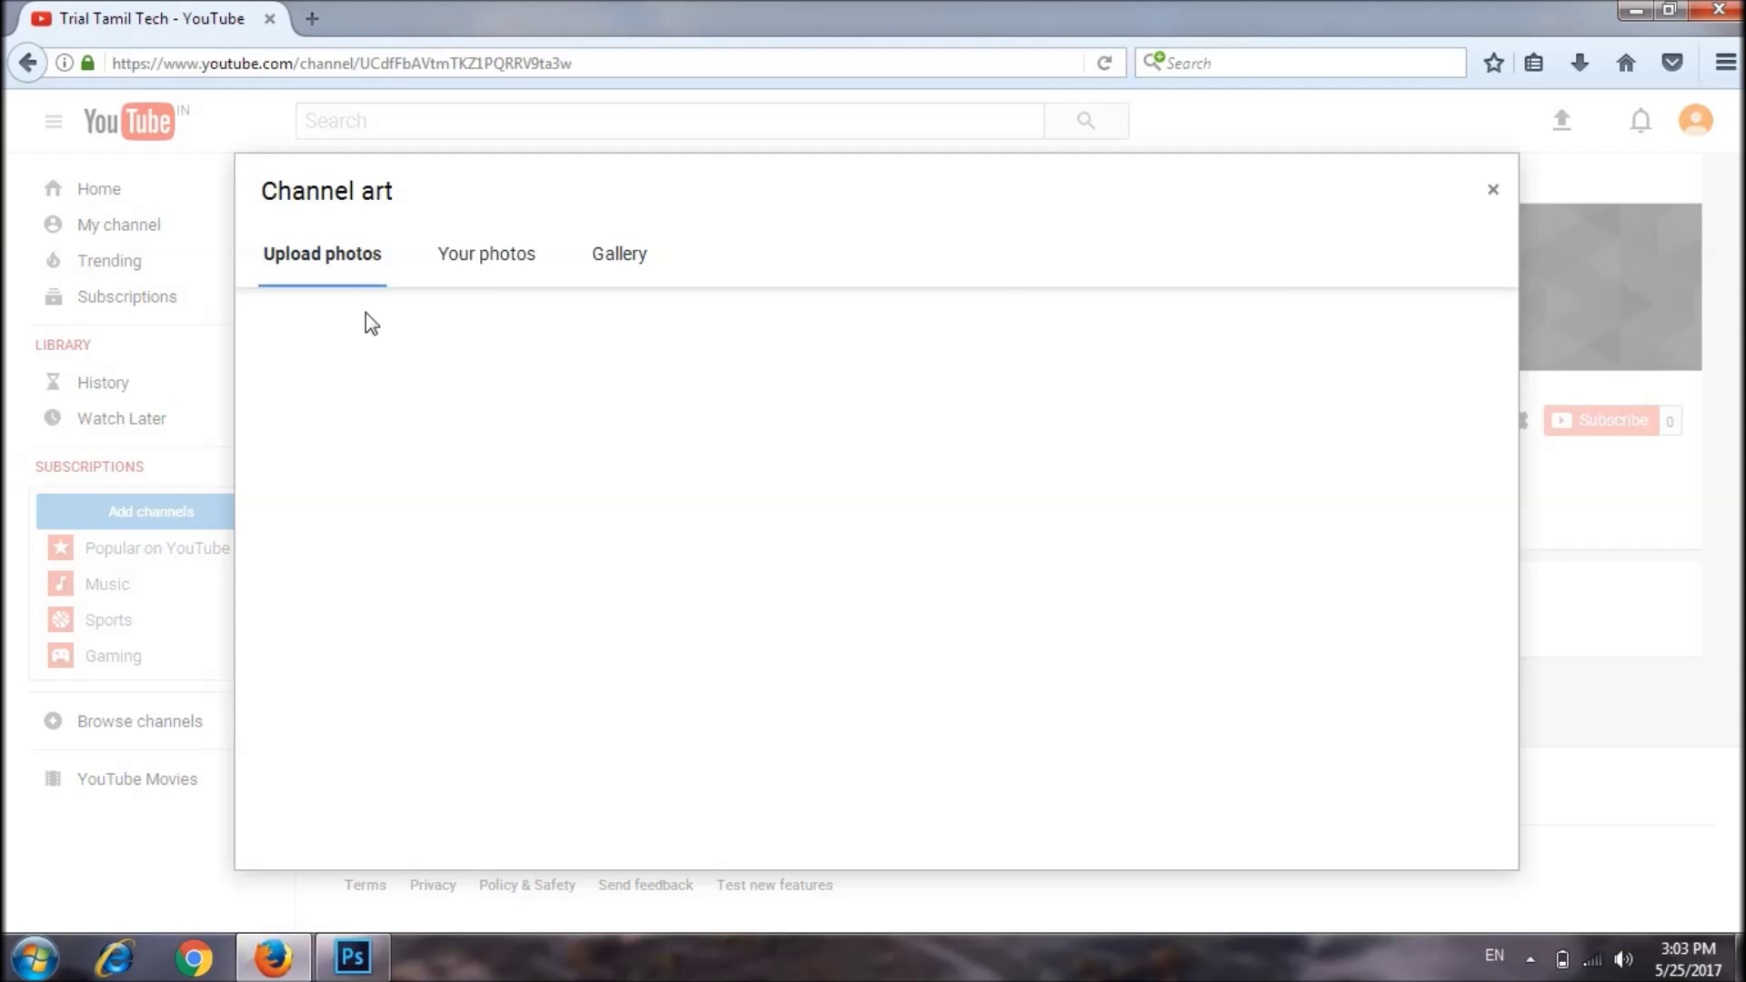
{"action": "left_click", "coordinate": [784, 580]}
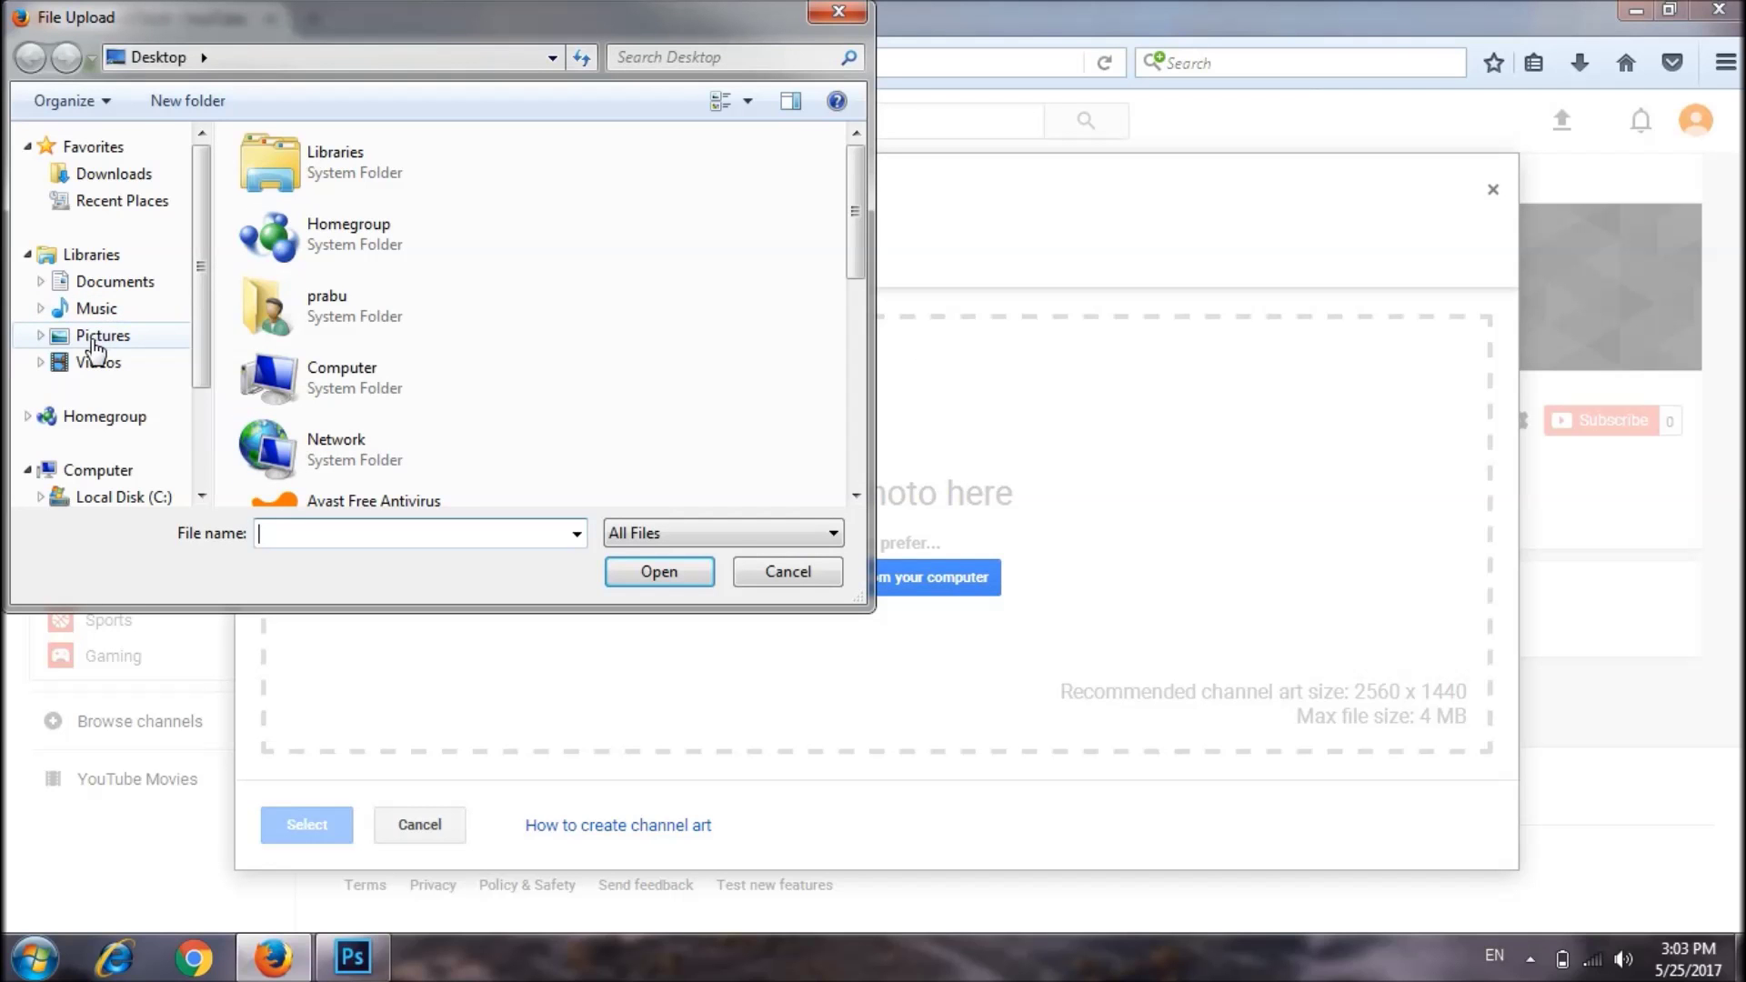
{"action": "left_click", "coordinate": [94, 343]}
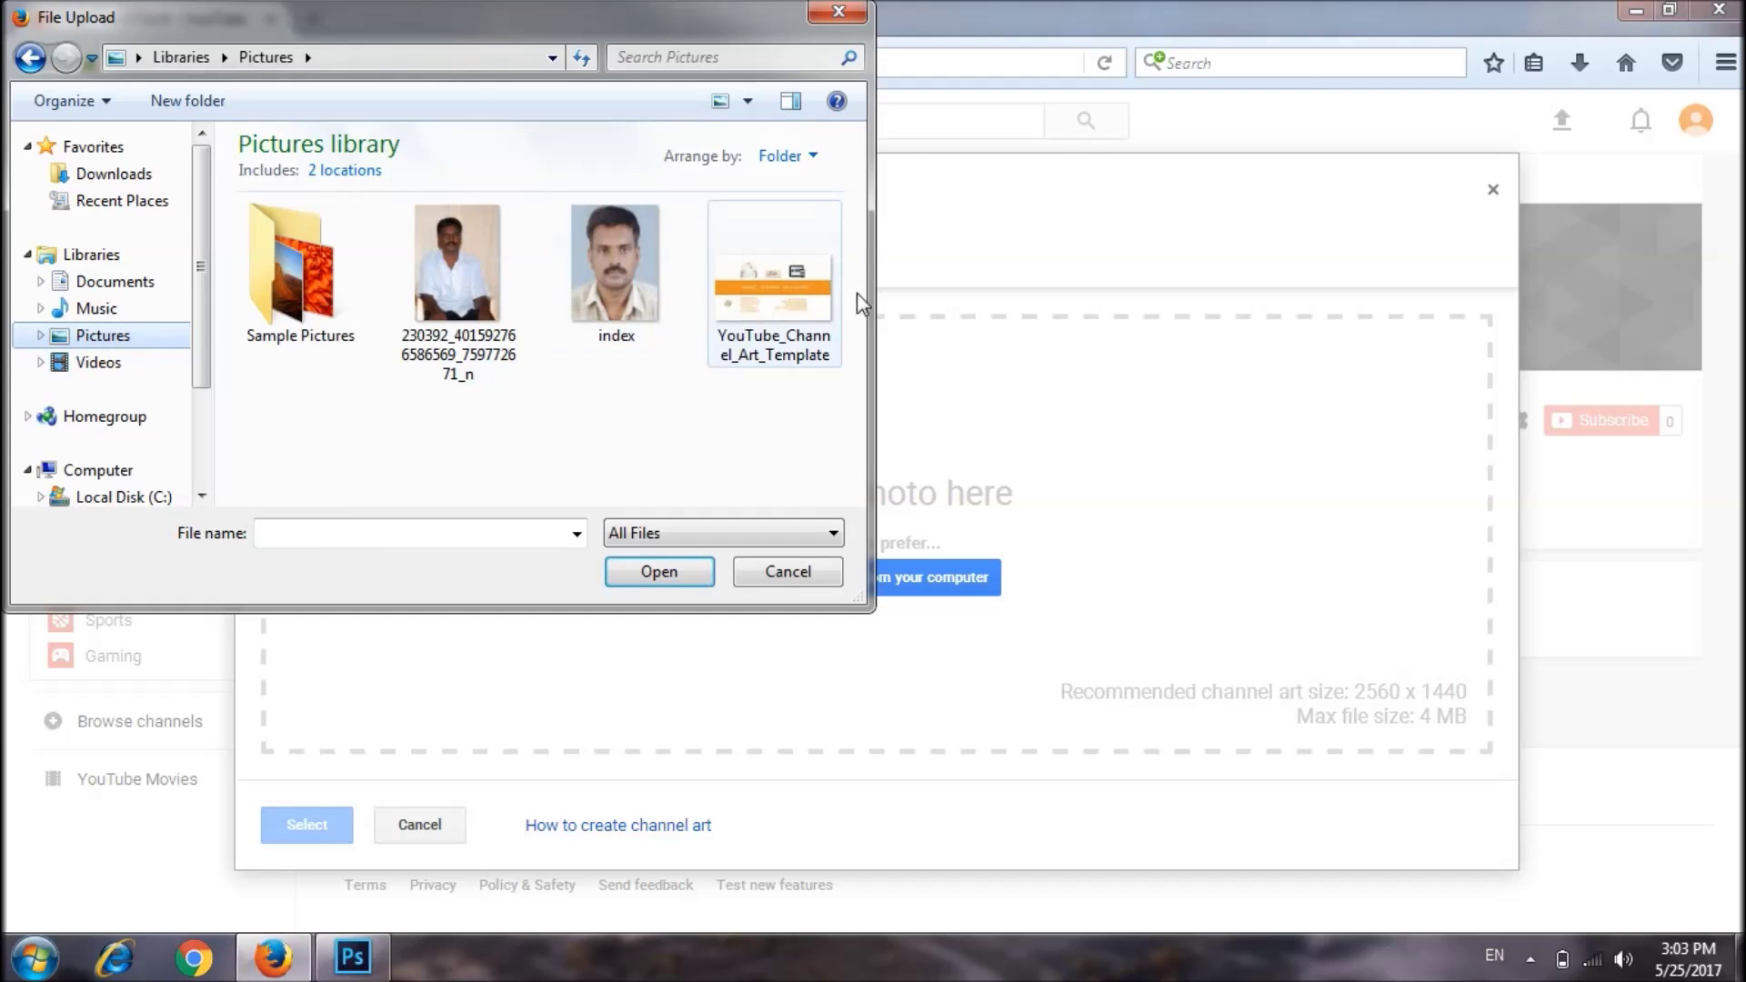
{"action": "double_click", "coordinate": [775, 307]}
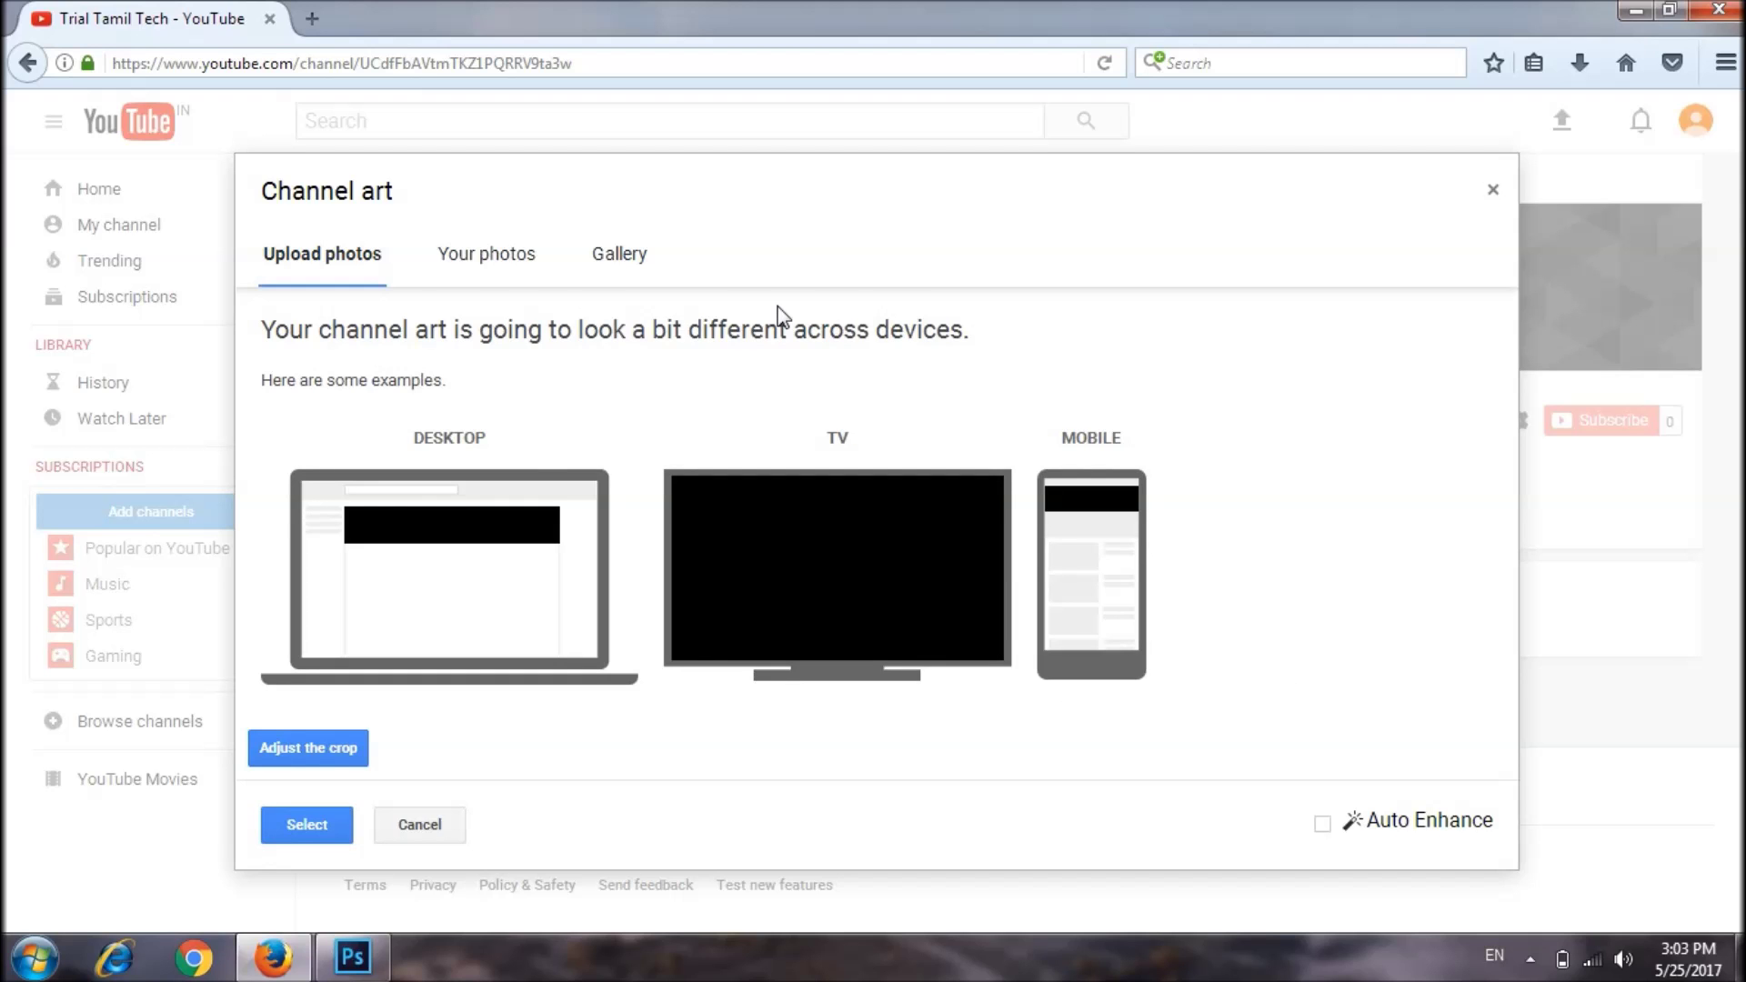
{"action": "left_click", "coordinate": [1324, 823]}
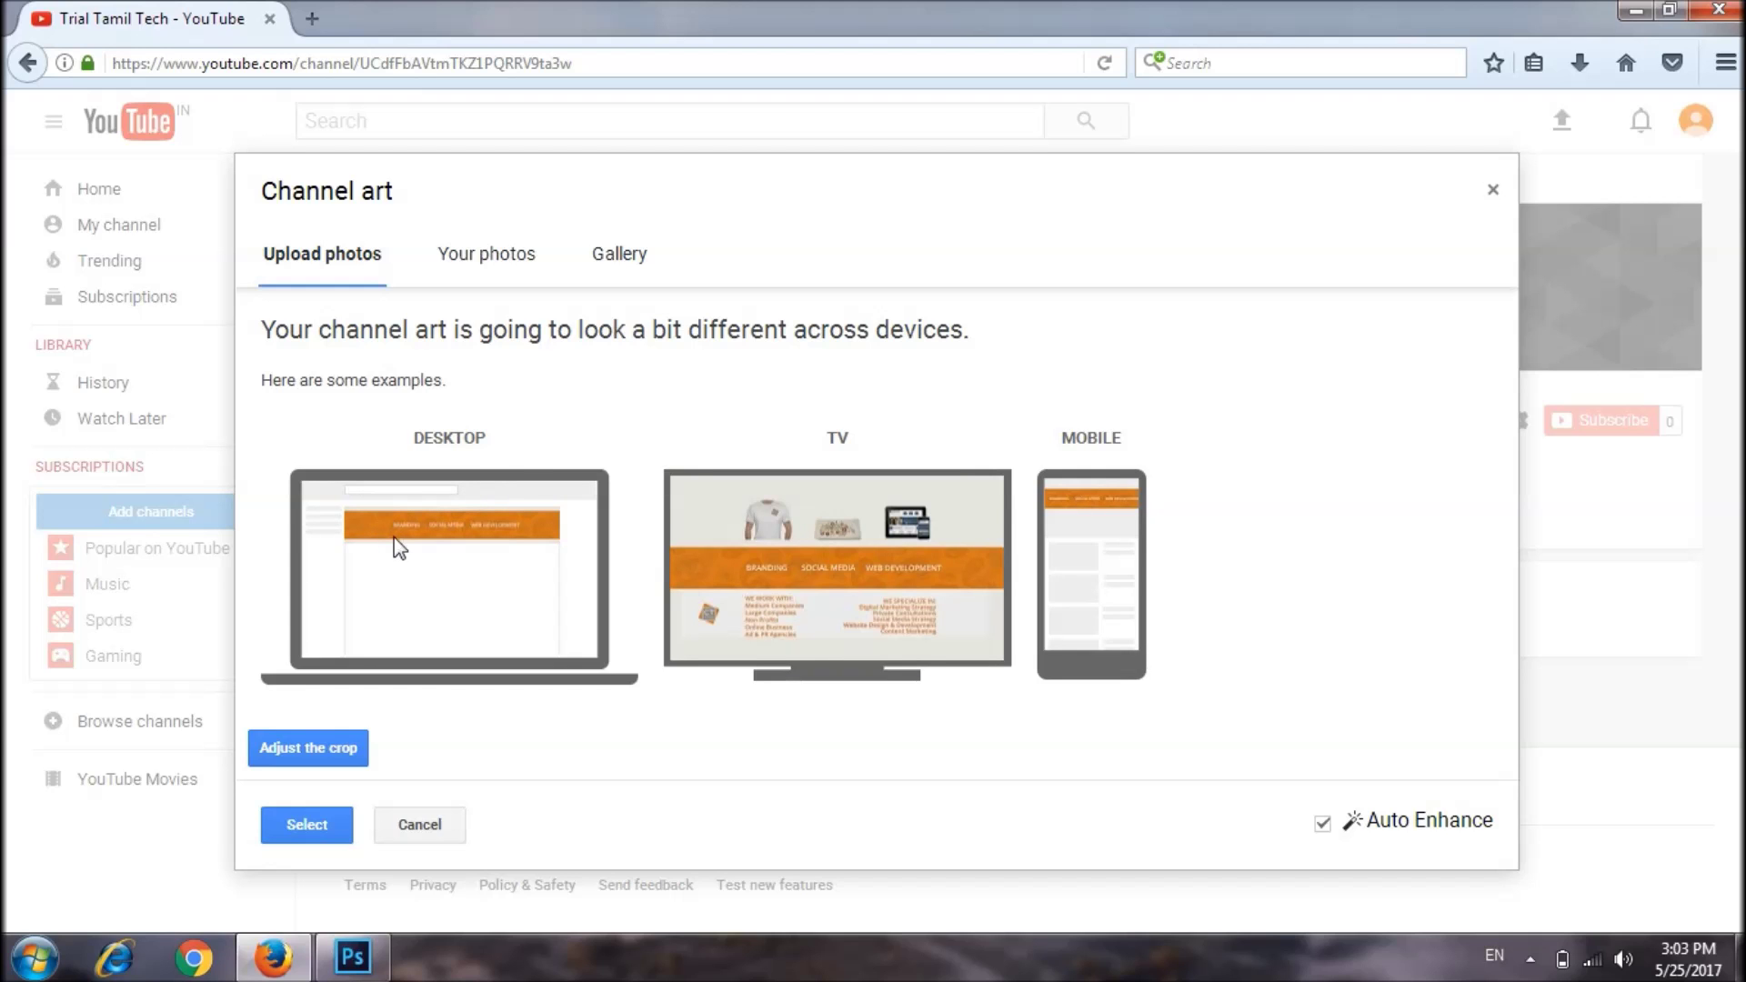
Switch to Photoshop, open the YouTube_Channel_Art_Template PSD from the Desktop folder and hide Layer 5 with the safe-area overlay.
{"action": "left_click", "coordinate": [342, 977]}
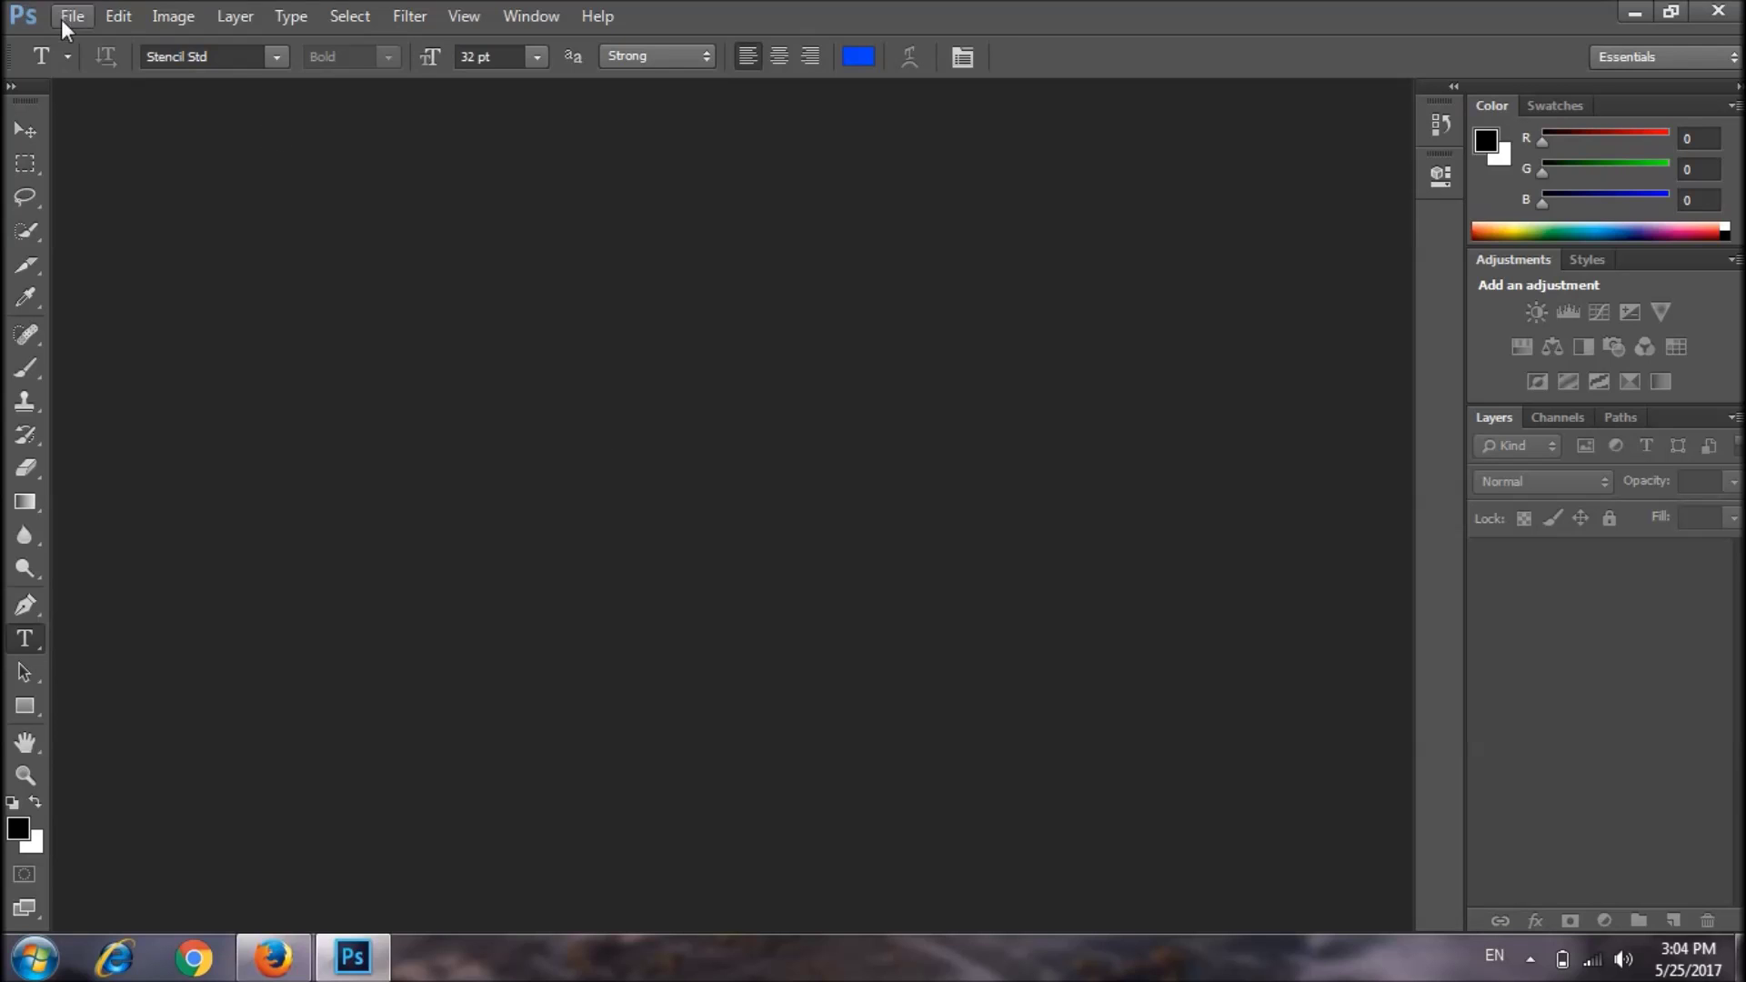
{"action": "double_click", "coordinate": [228, 213]}
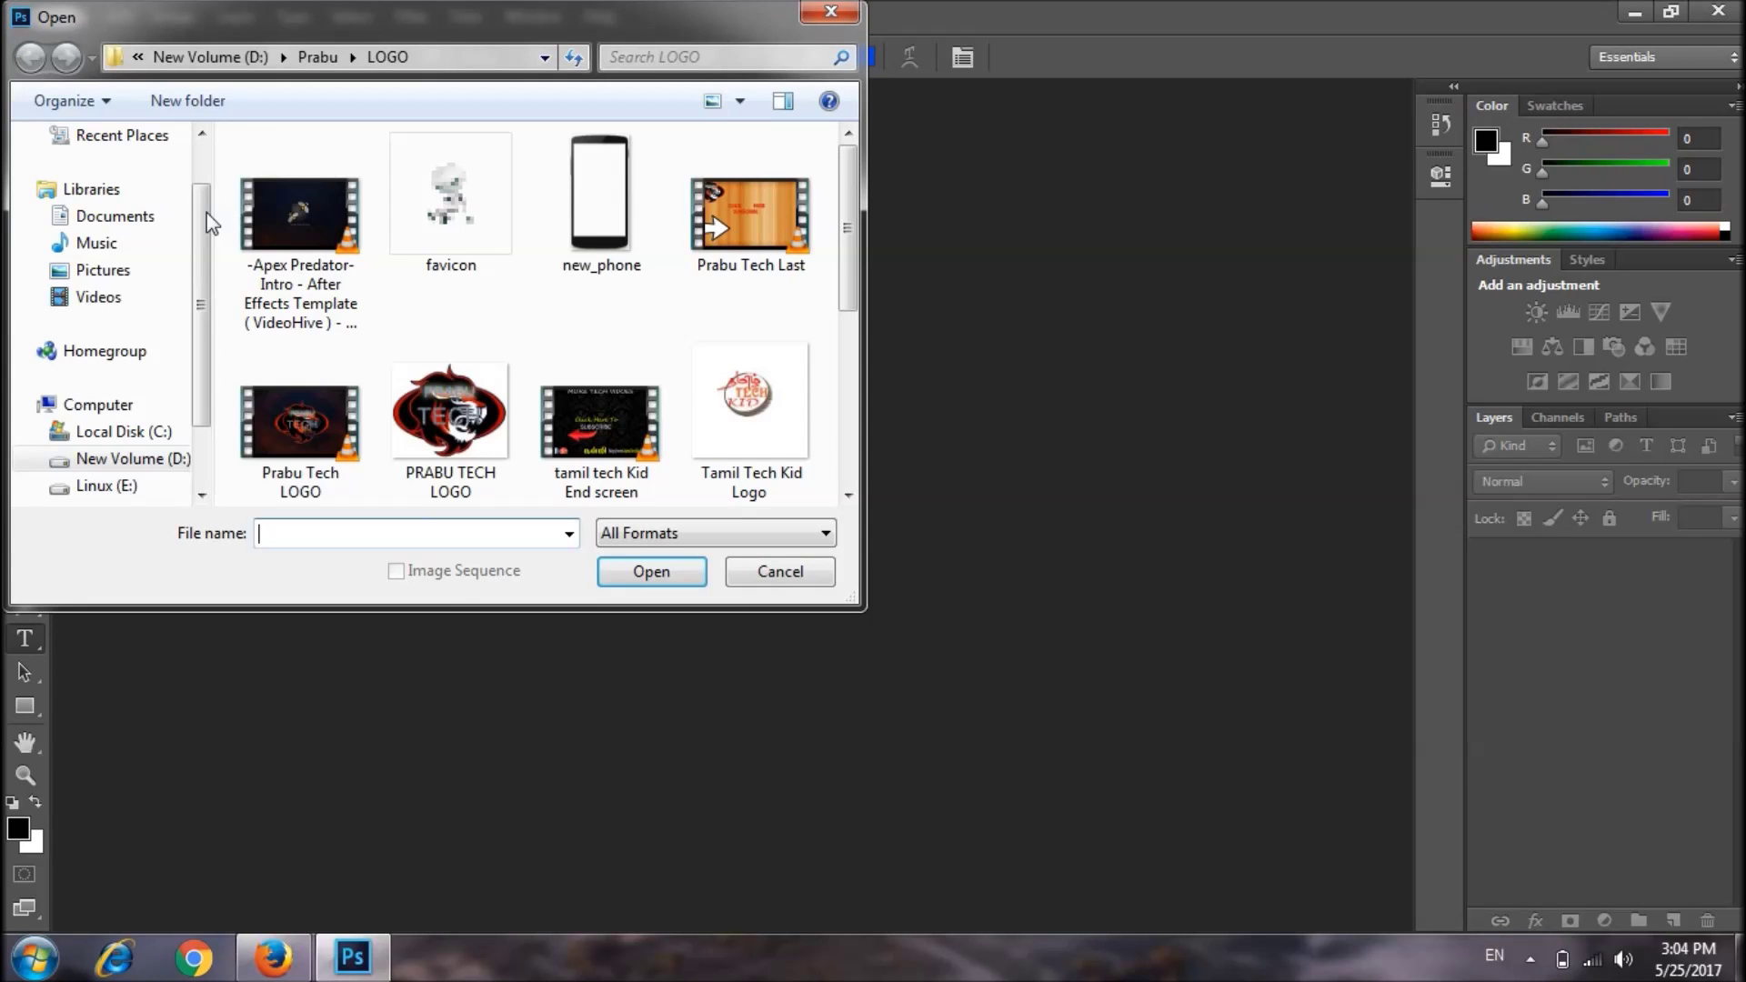
{"action": "left_click", "coordinate": [168, 173]}
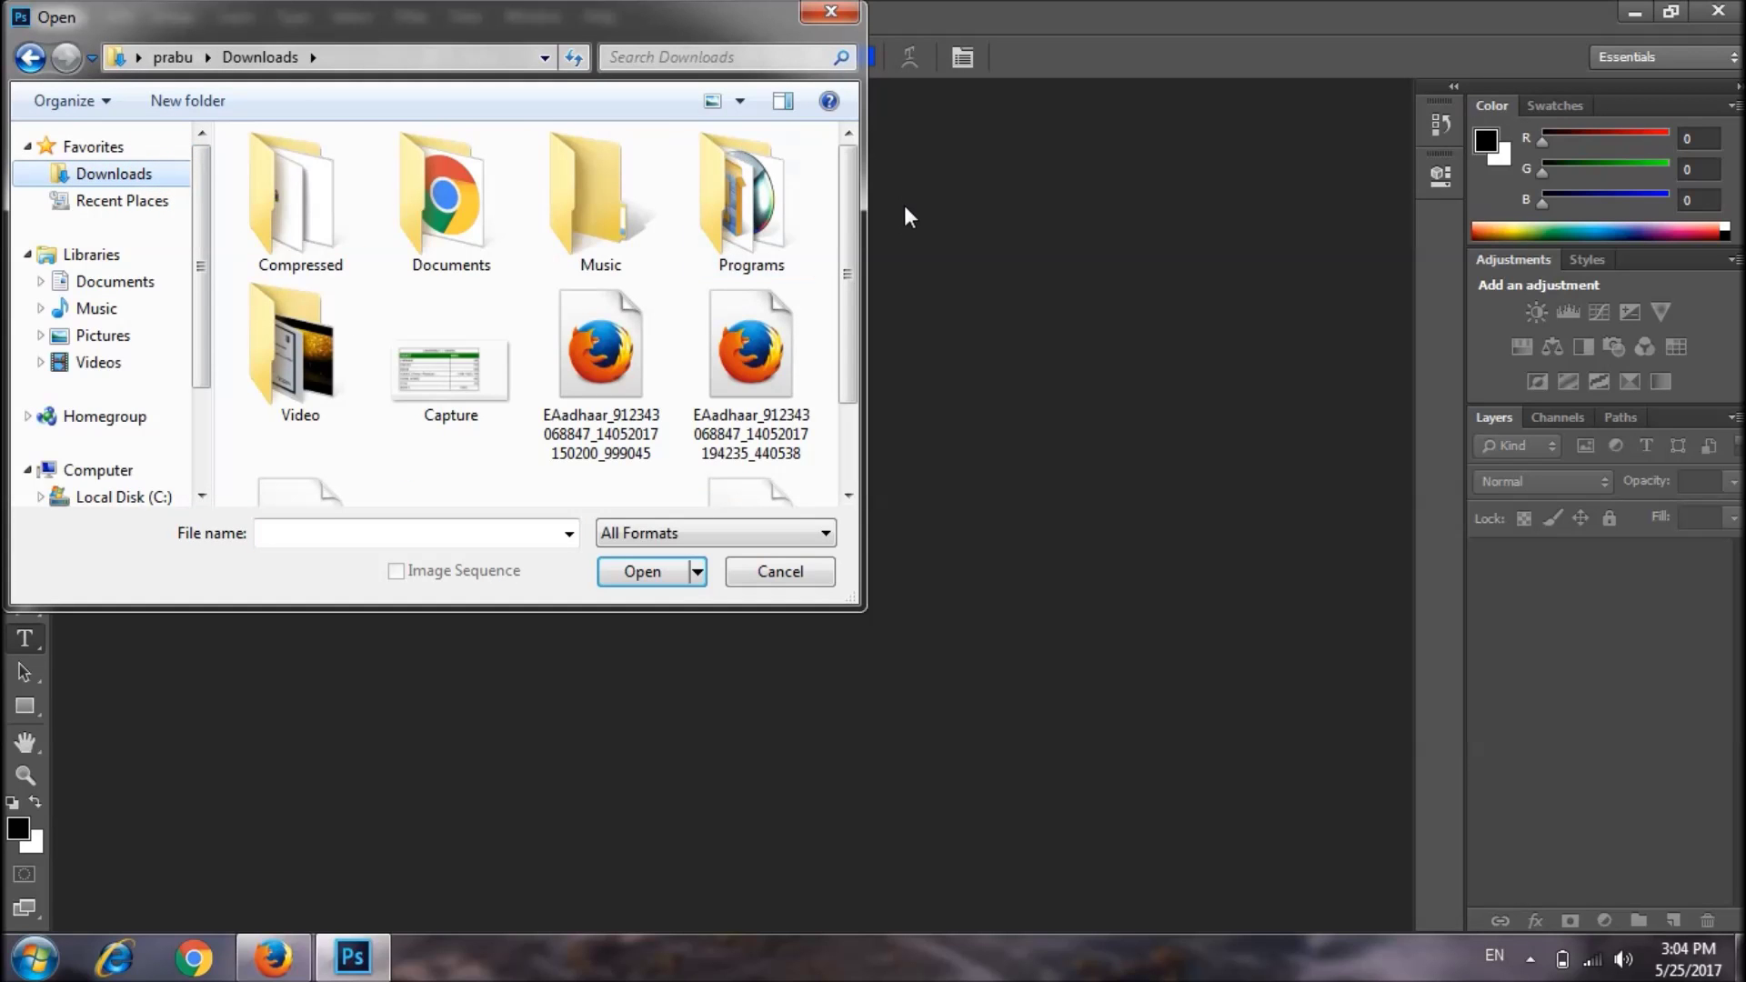
{"action": "left_click", "coordinate": [137, 341]}
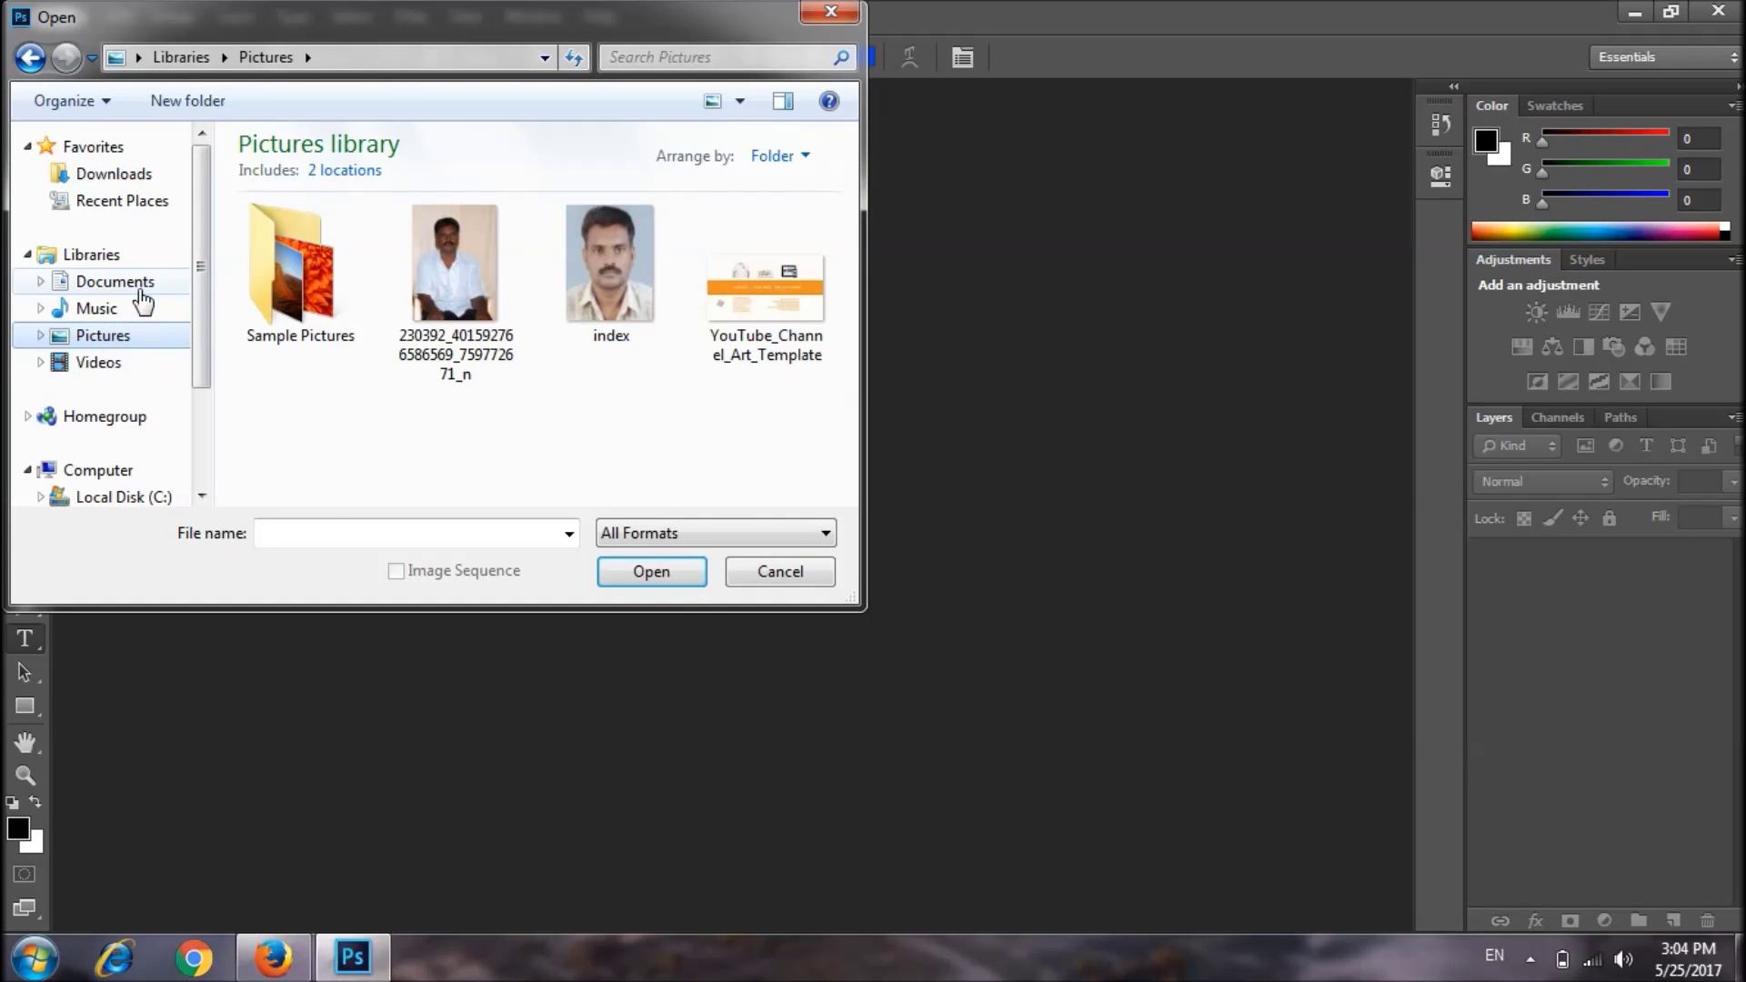
{"action": "left_click", "coordinate": [129, 480]}
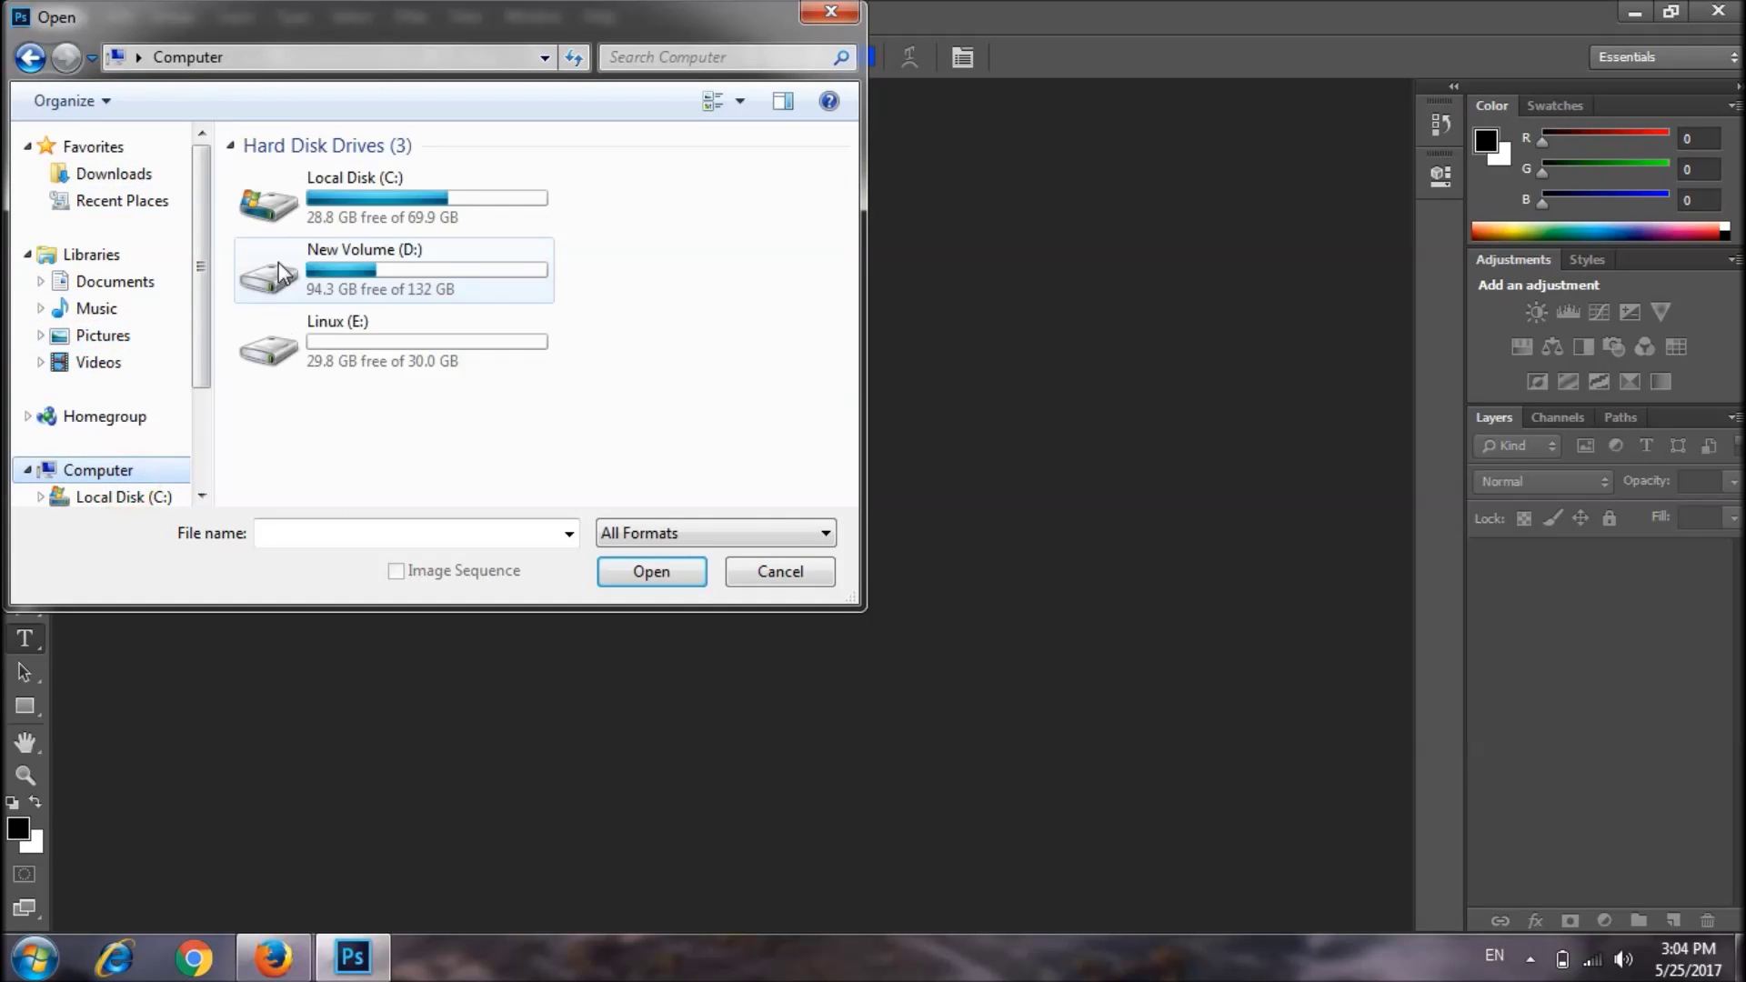
{"action": "double_click", "coordinate": [468, 179]}
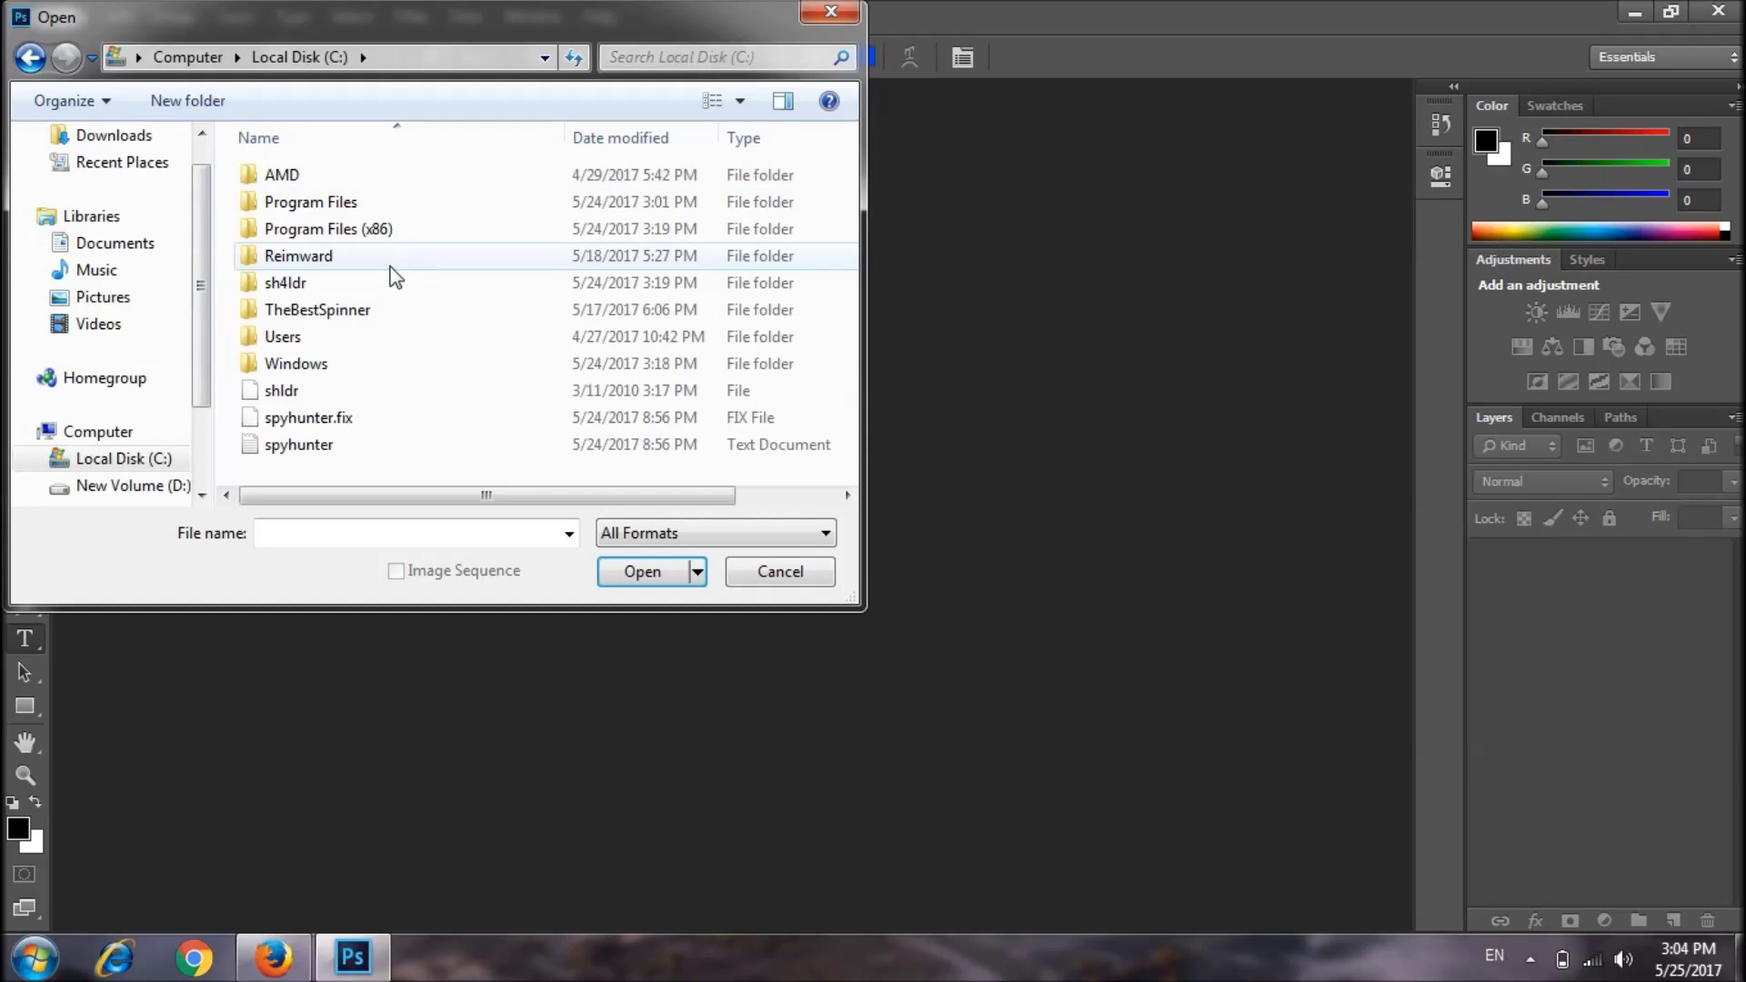
{"action": "double_click", "coordinate": [325, 338]}
{"action": "double_click", "coordinate": [324, 177]}
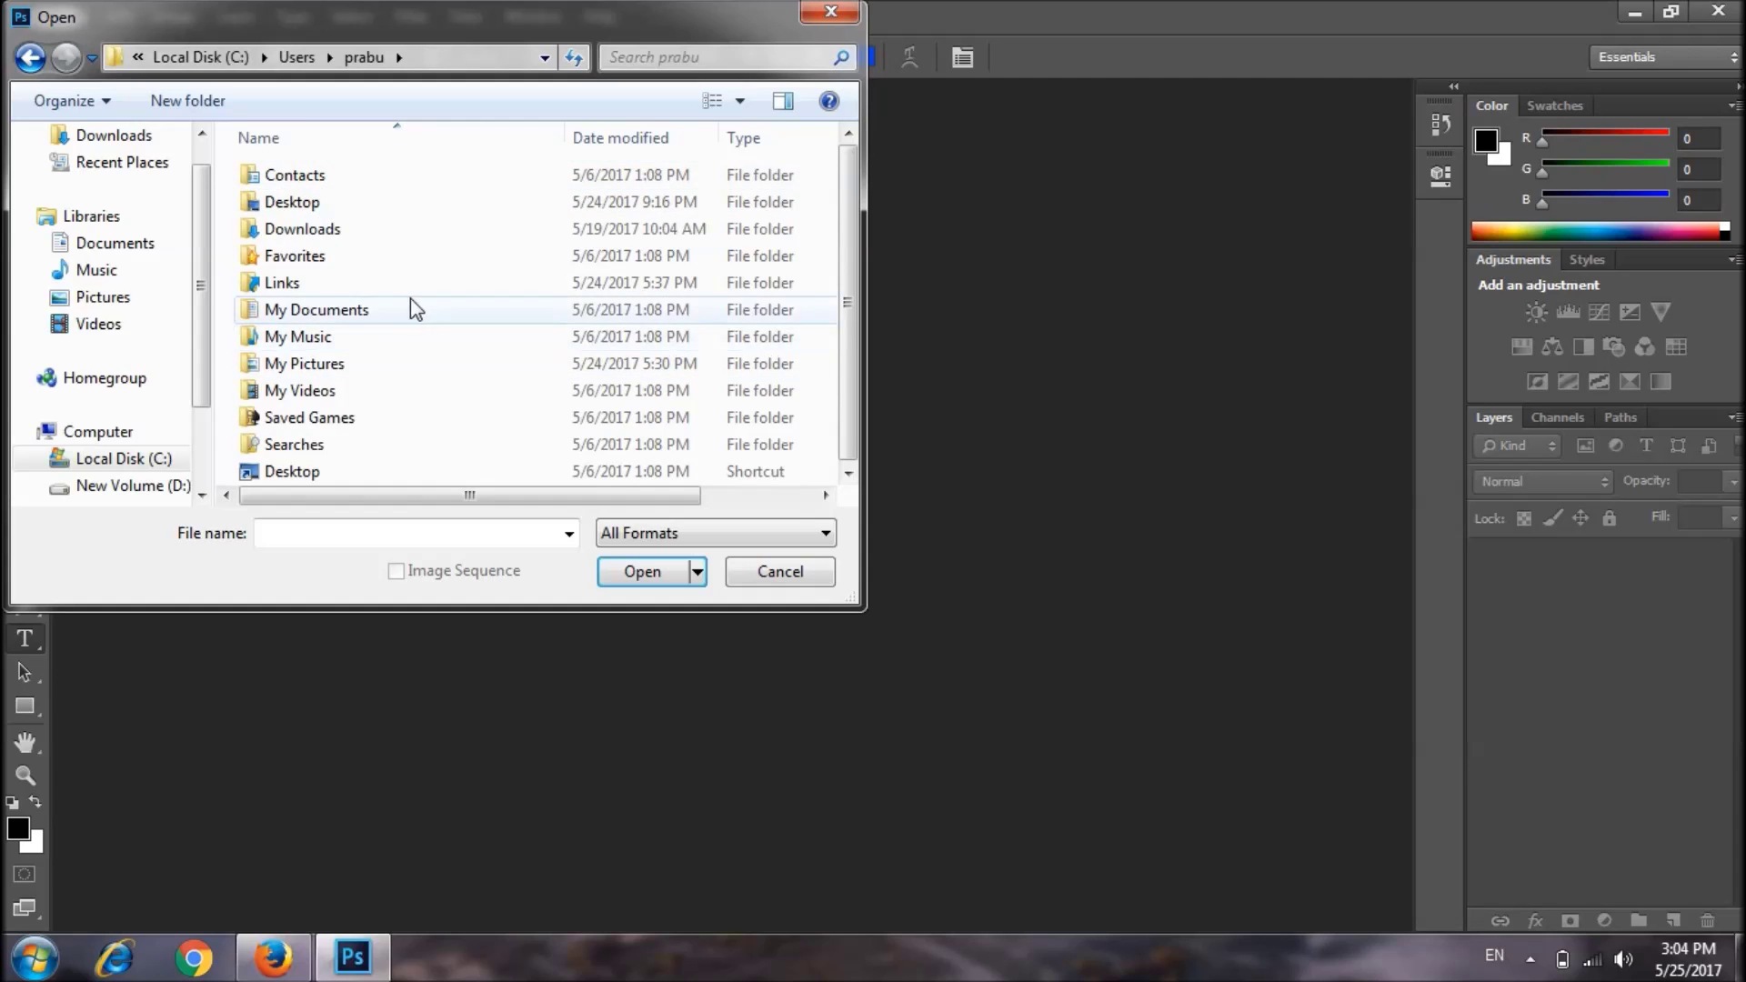
{"action": "left_click", "coordinate": [318, 471]}
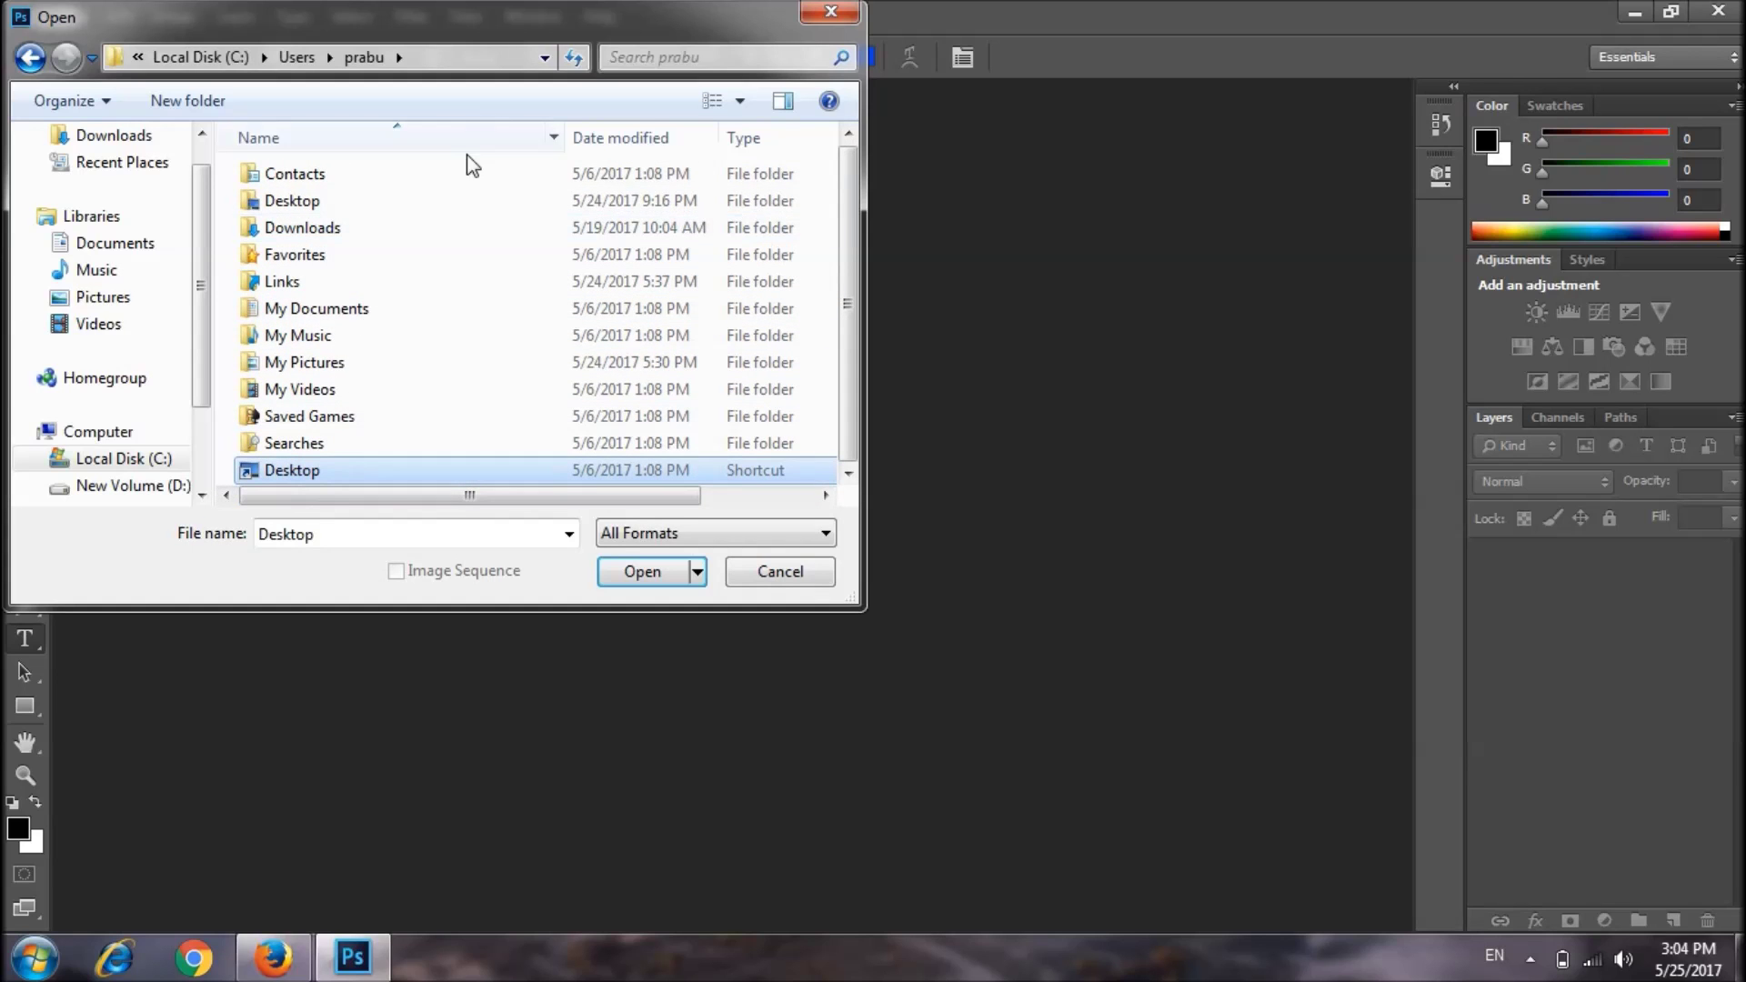
{"action": "double_click", "coordinate": [416, 200]}
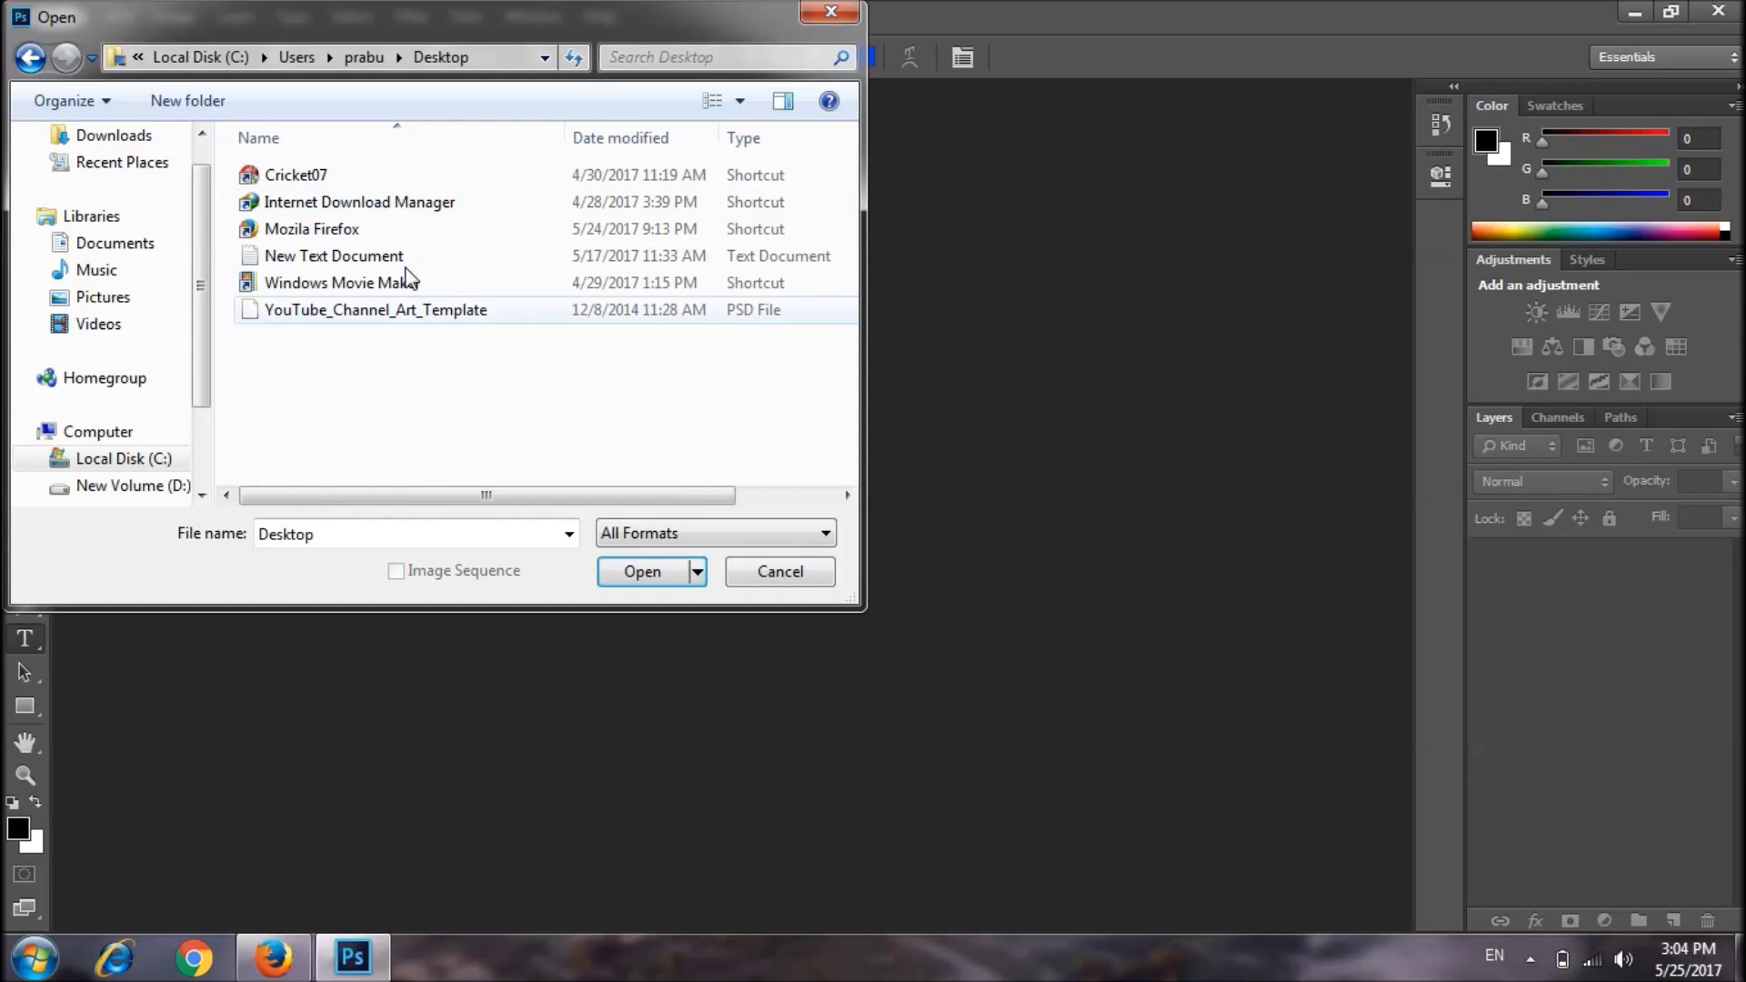
{"action": "double_click", "coordinate": [443, 309]}
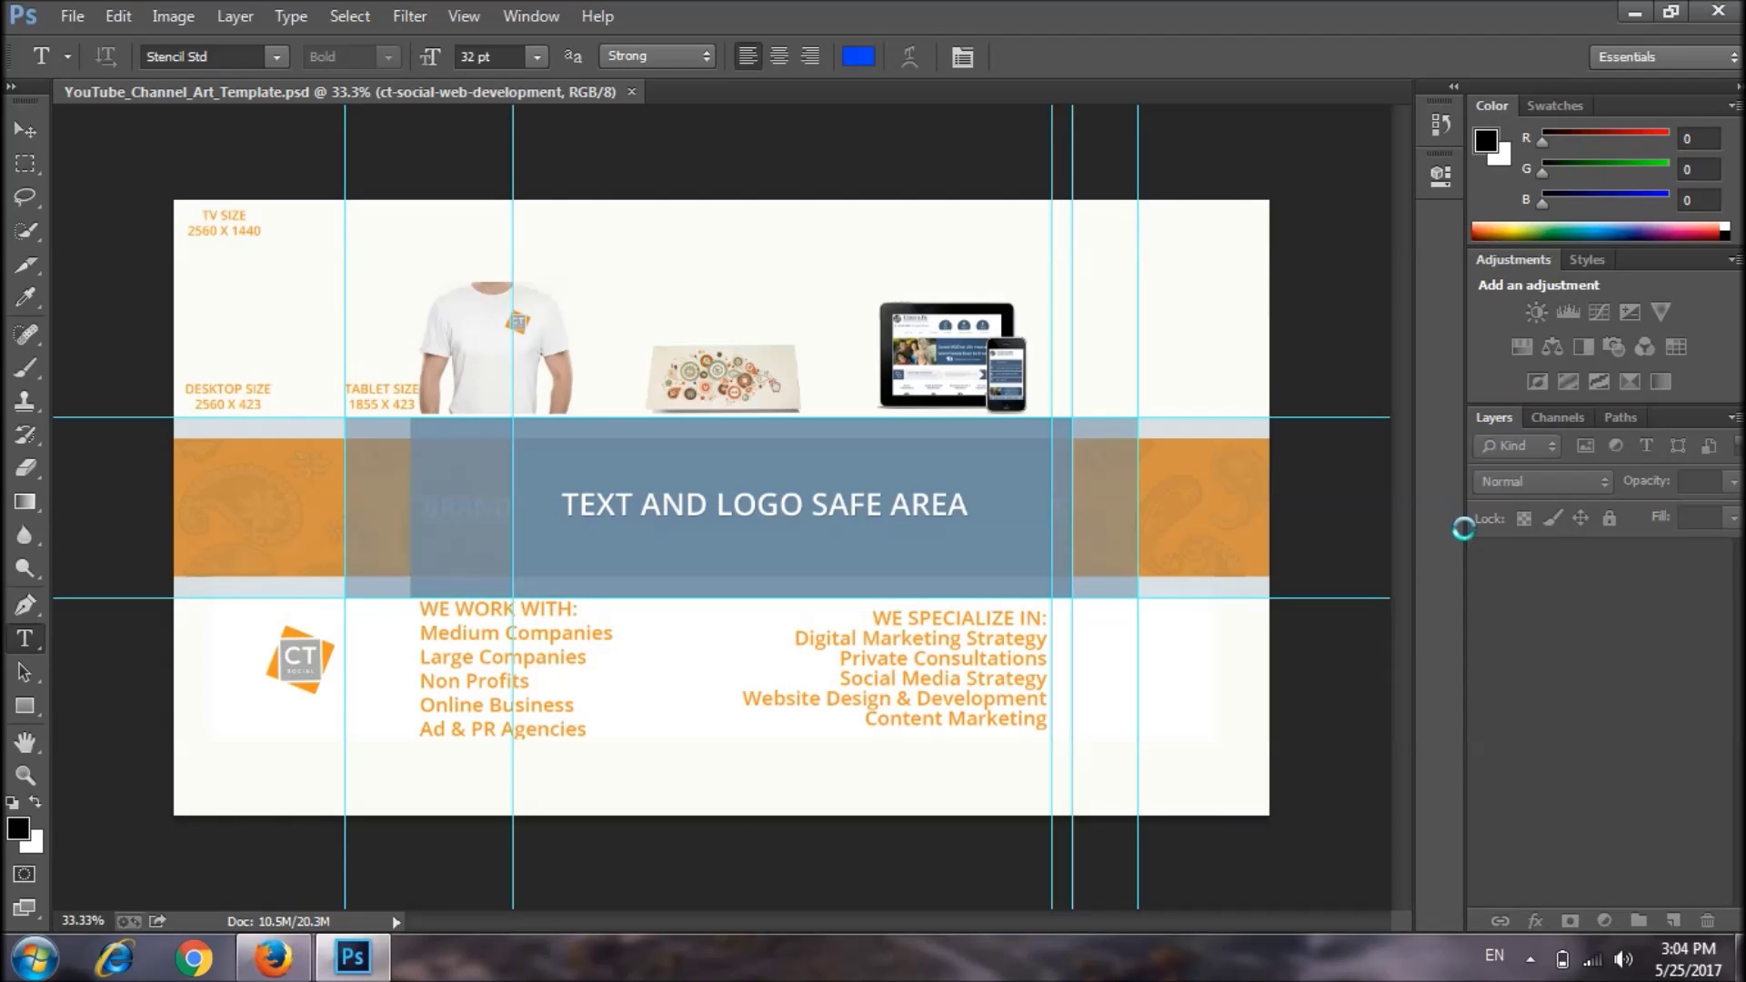
{"action": "left_click", "coordinate": [1488, 557]}
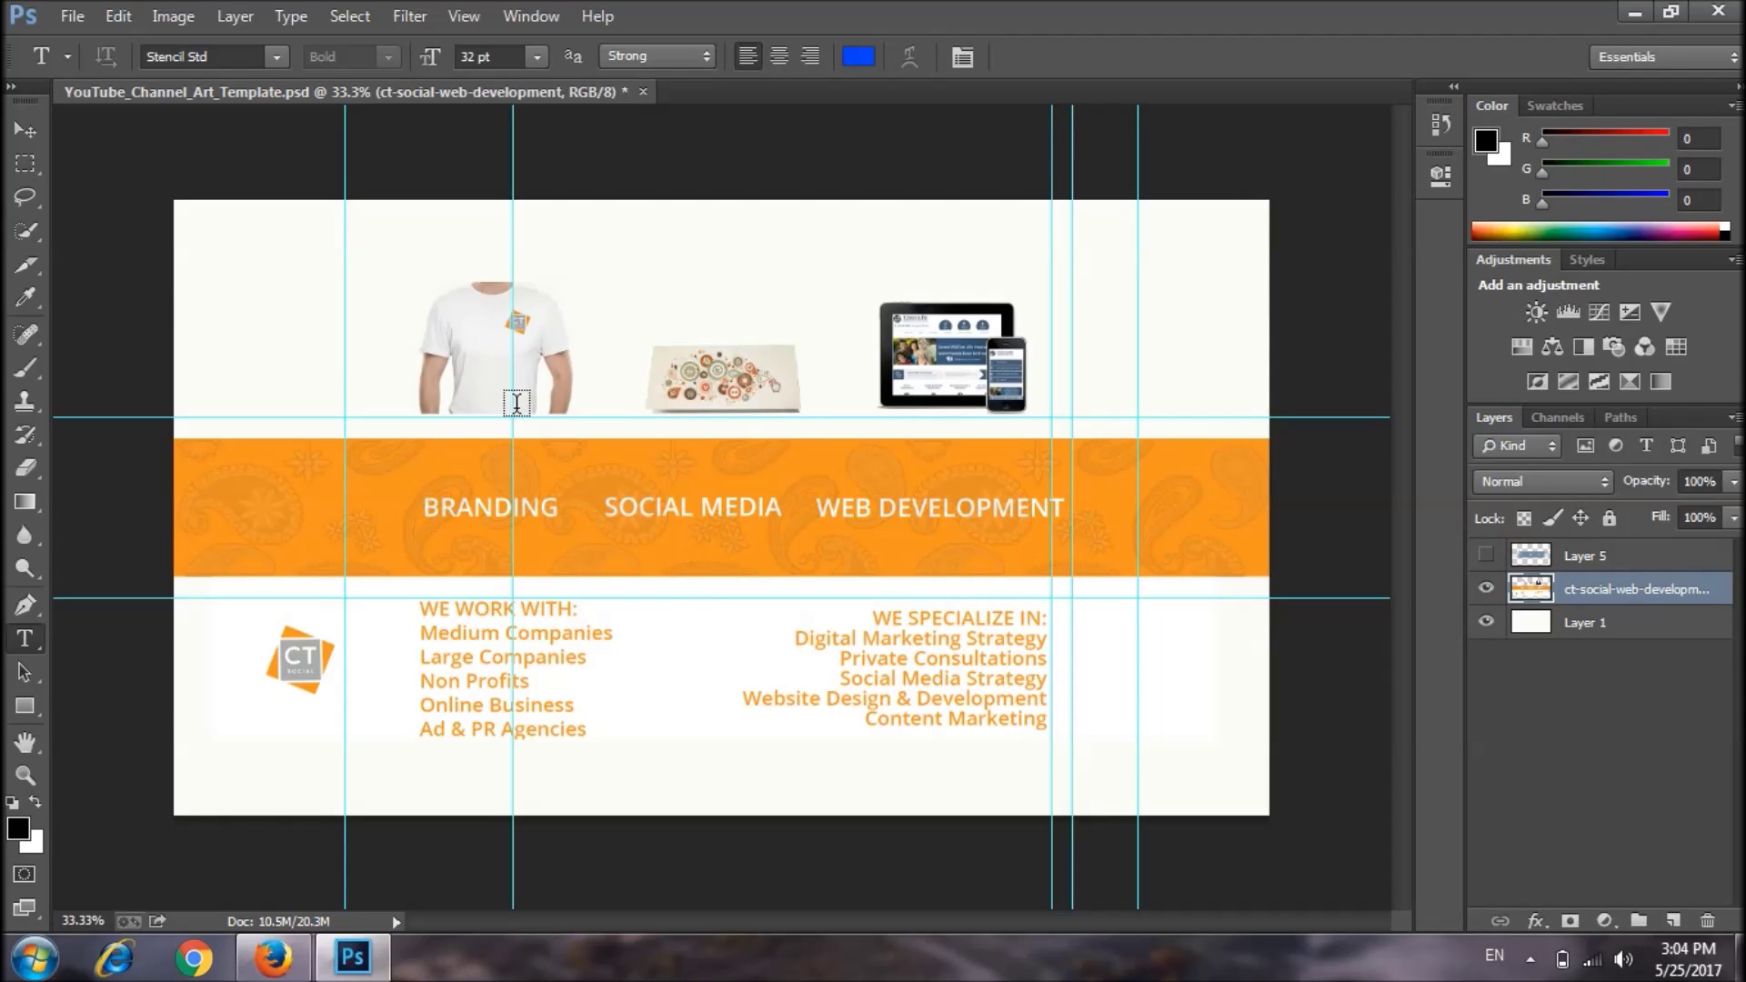
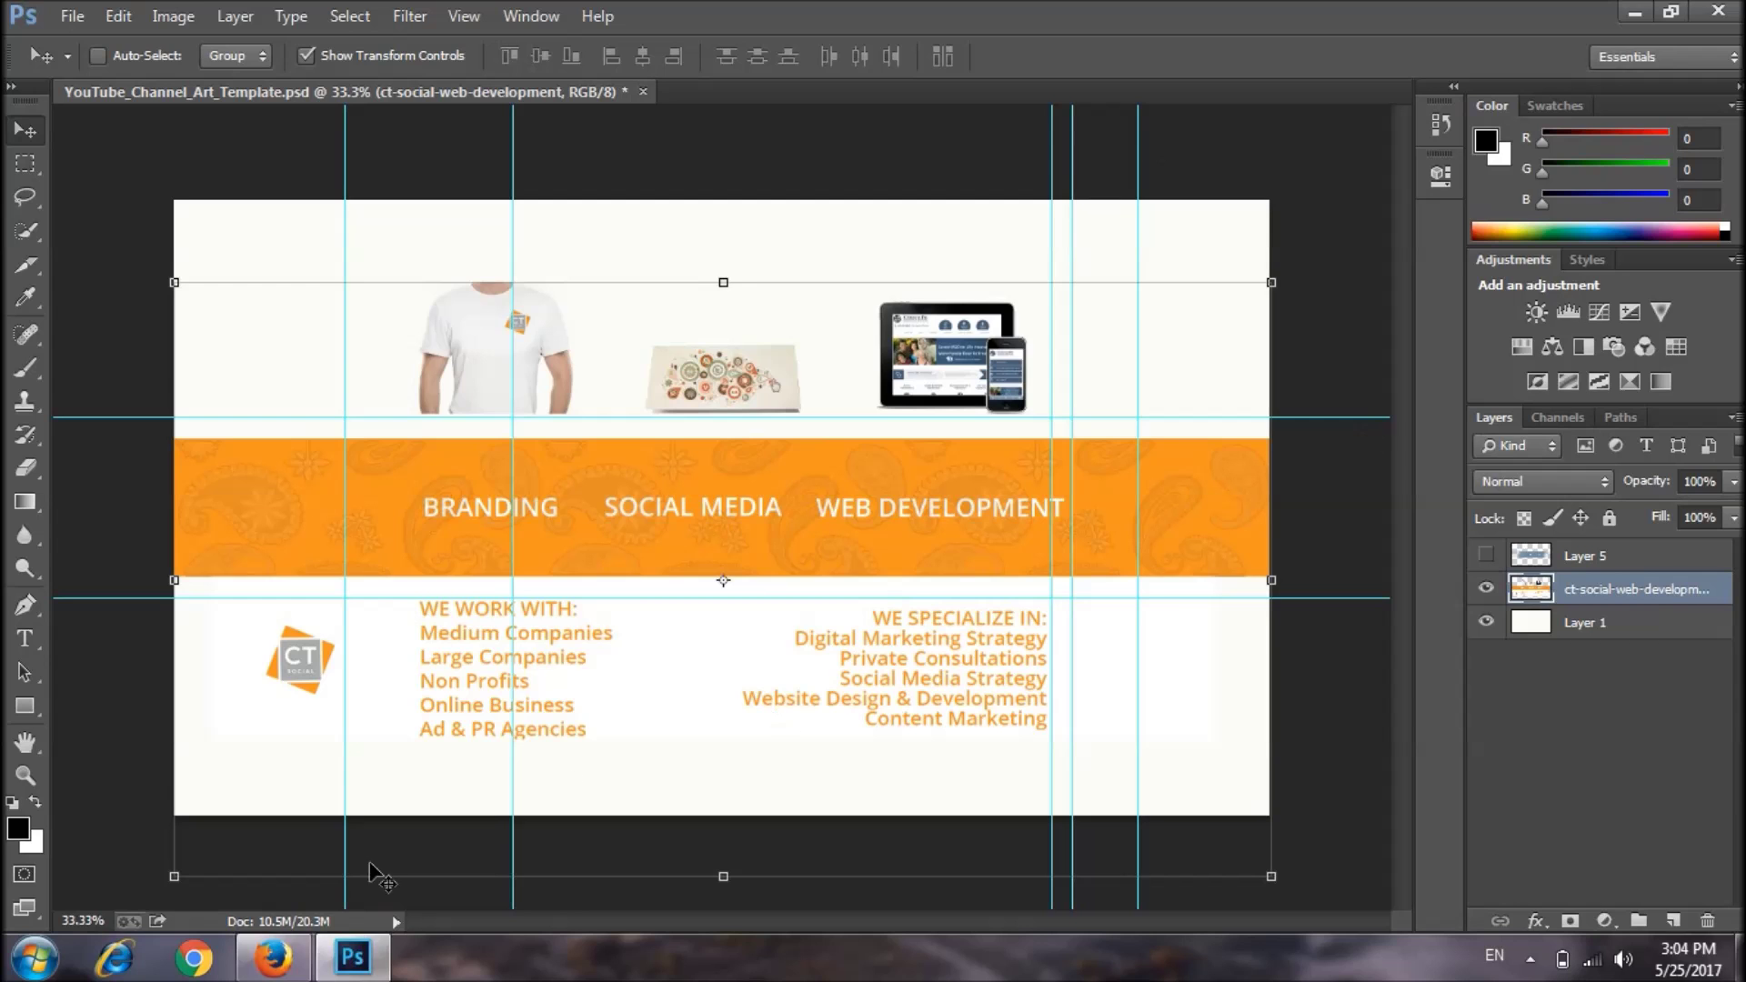
Compare the desktop, TV and mobile channel art previews in the browser with the template layout in Photoshop.
{"action": "left_click", "coordinate": [272, 957]}
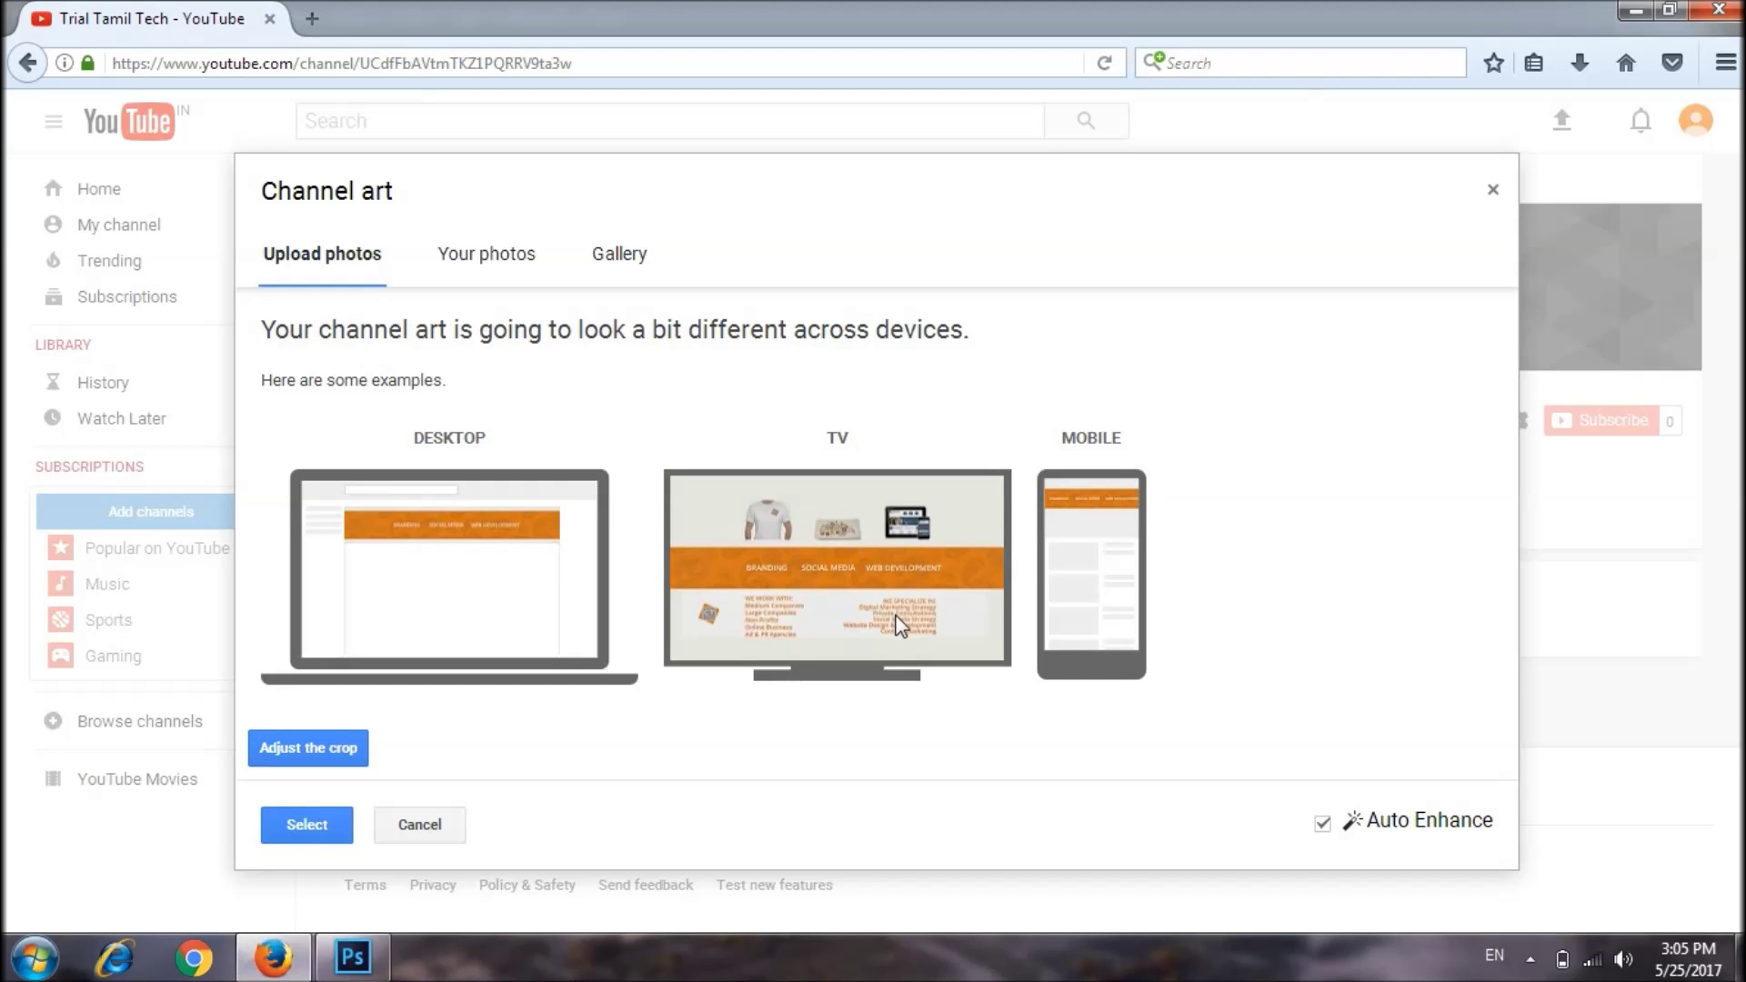
{"action": "left_click", "coordinate": [368, 946]}
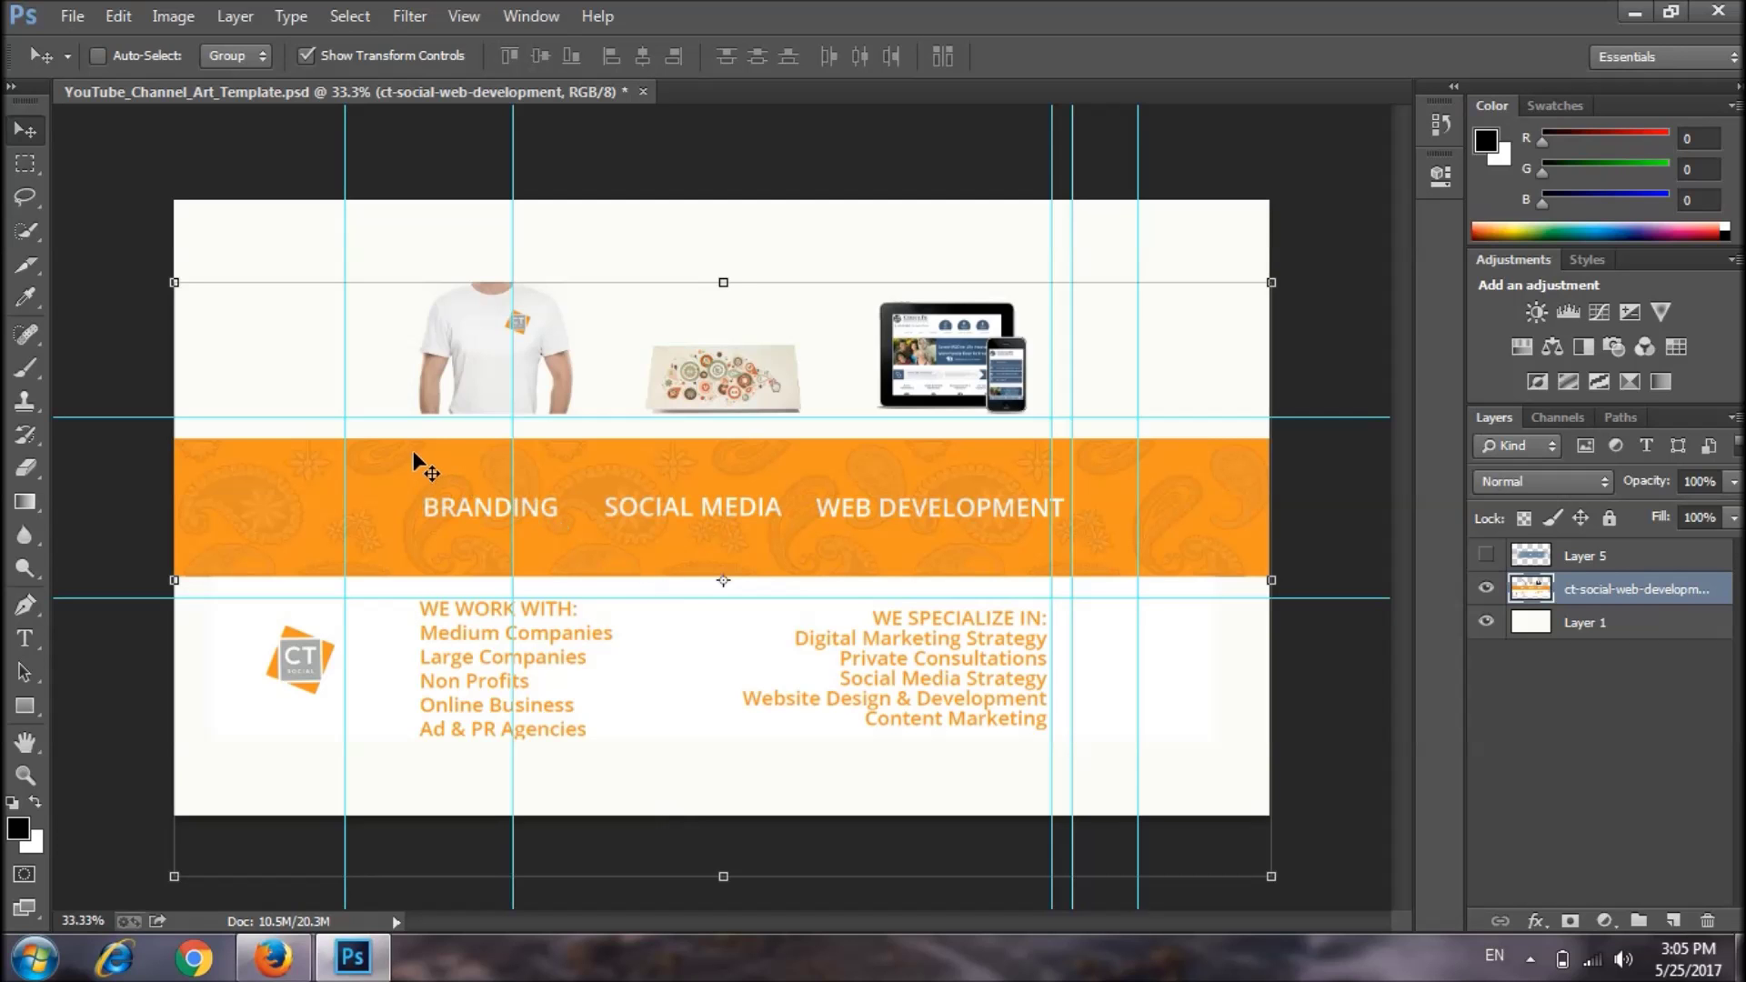
{"action": "left_click", "coordinate": [287, 946]}
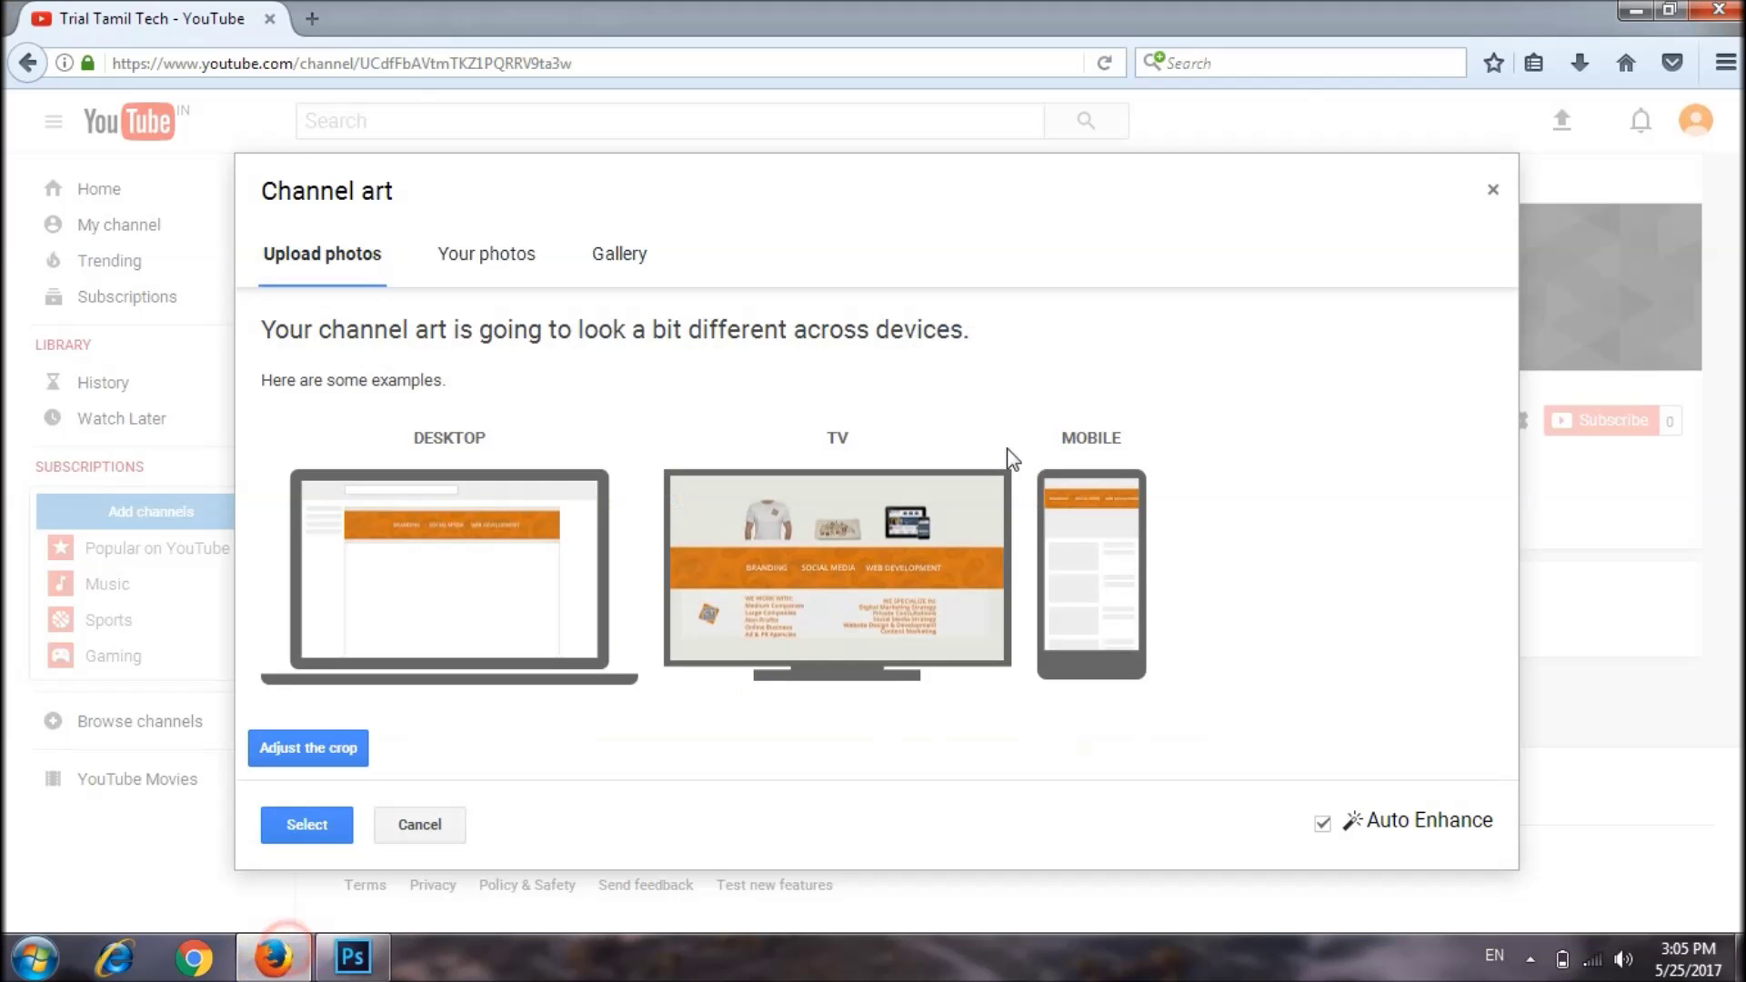
{"action": "left_click", "coordinate": [378, 970]}
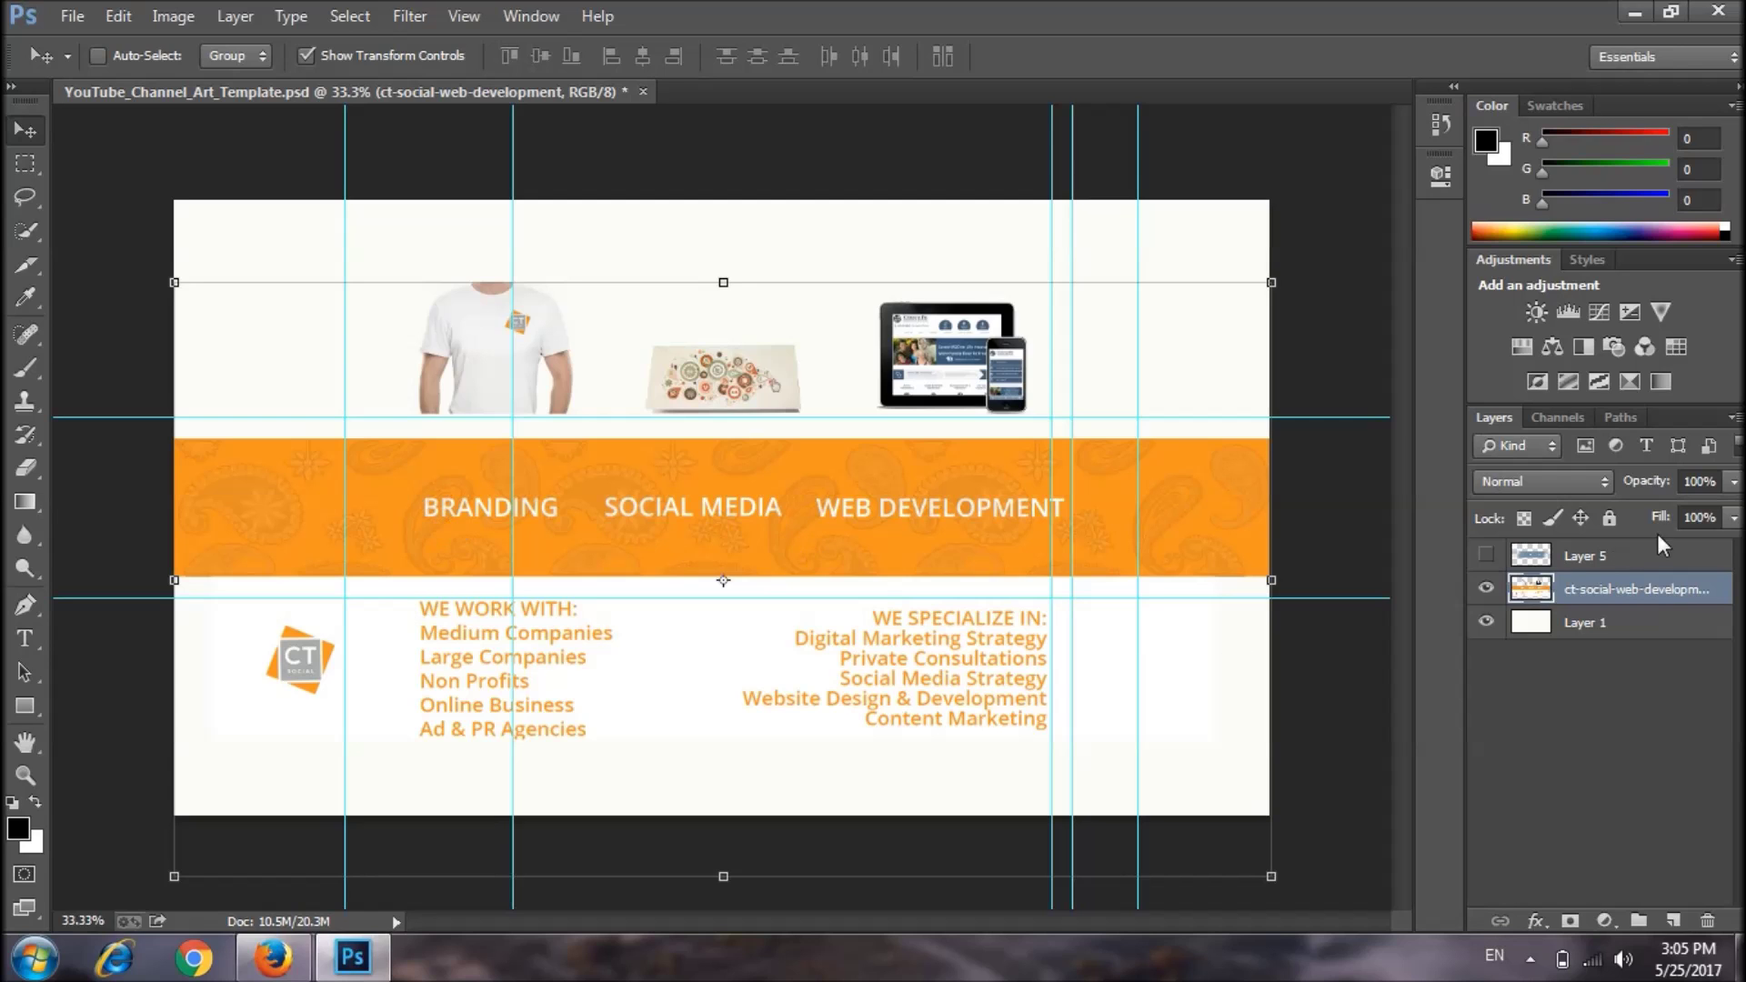
Delete Layer 5 from the channel art template and deselect the remaining layers.
{"action": "left_click", "coordinate": [1625, 559]}
{"action": "key", "text": "Delete"}
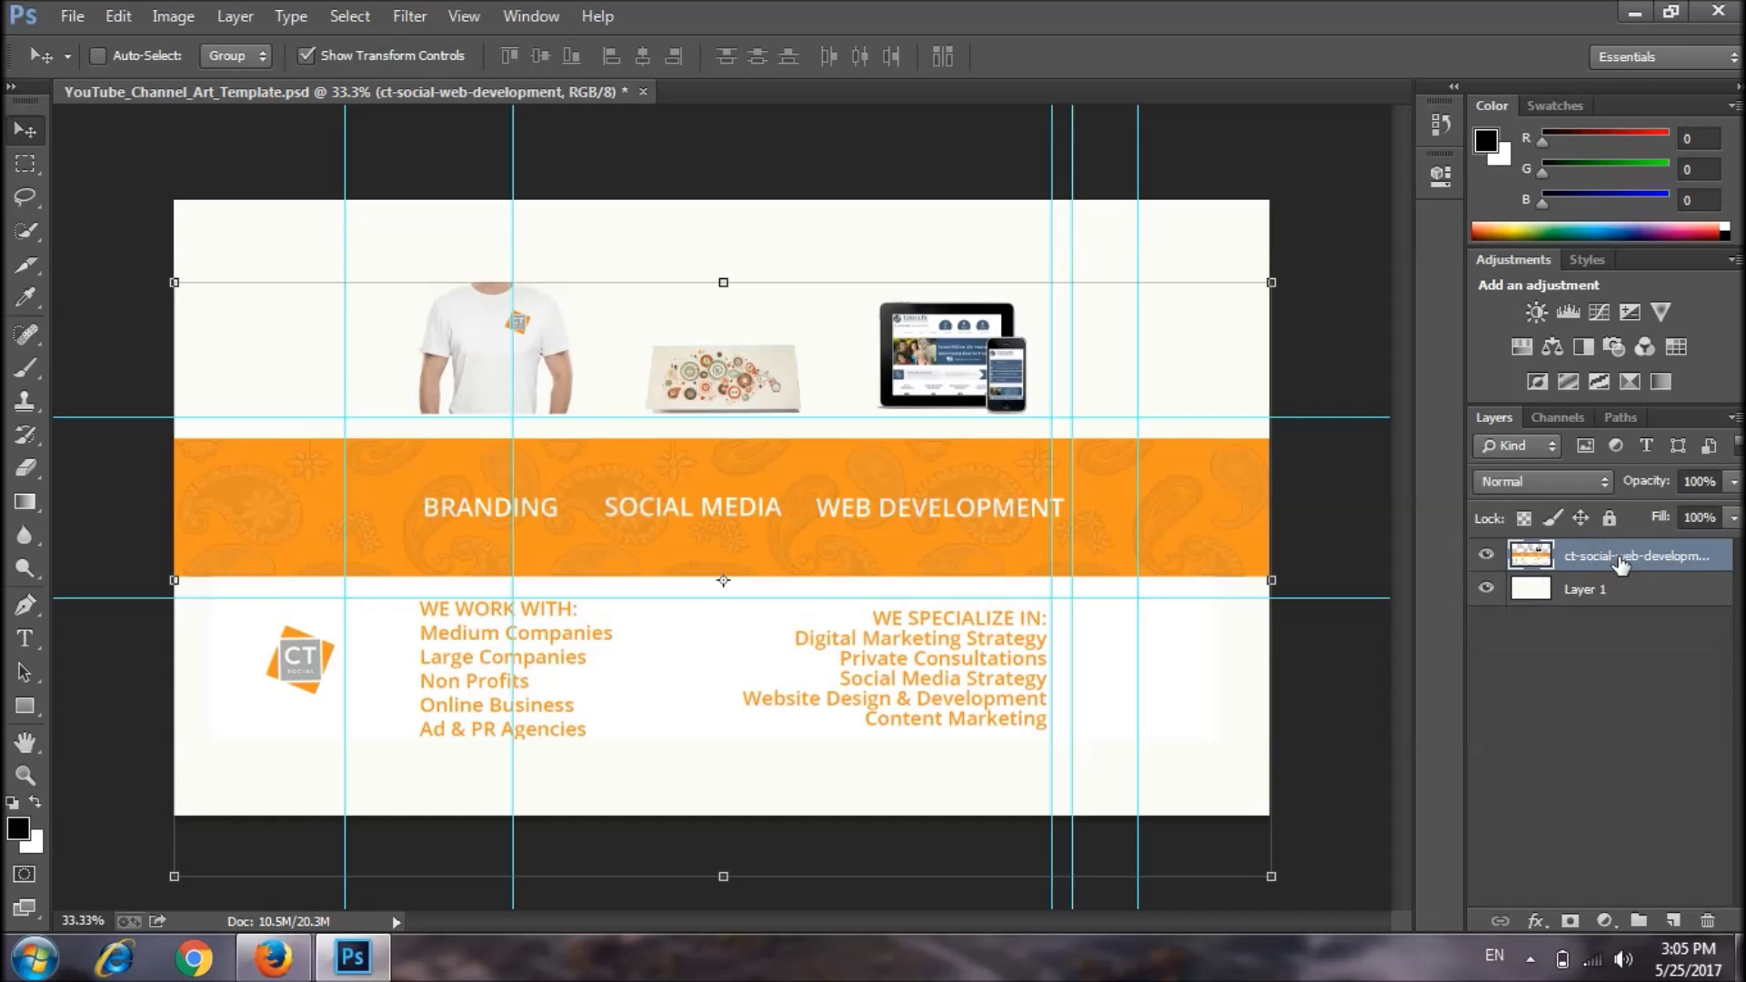
{"action": "left_click", "coordinate": [1499, 769]}
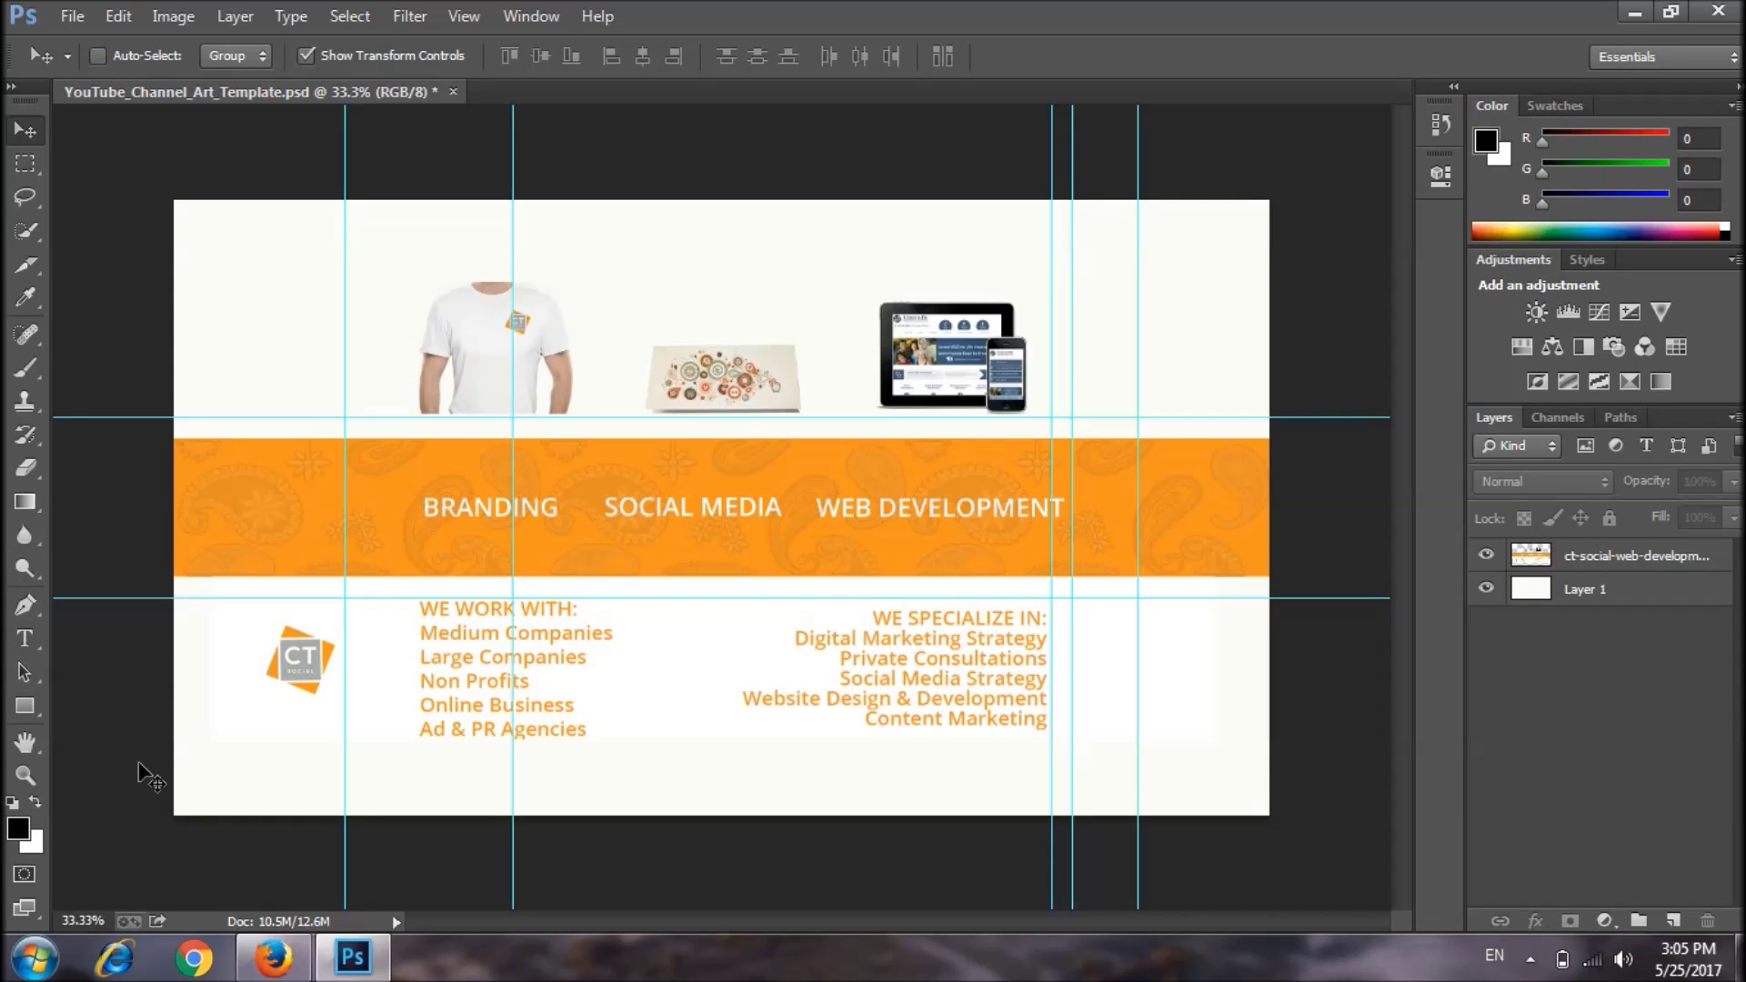
{"action": "left_click", "coordinate": [29, 269]}
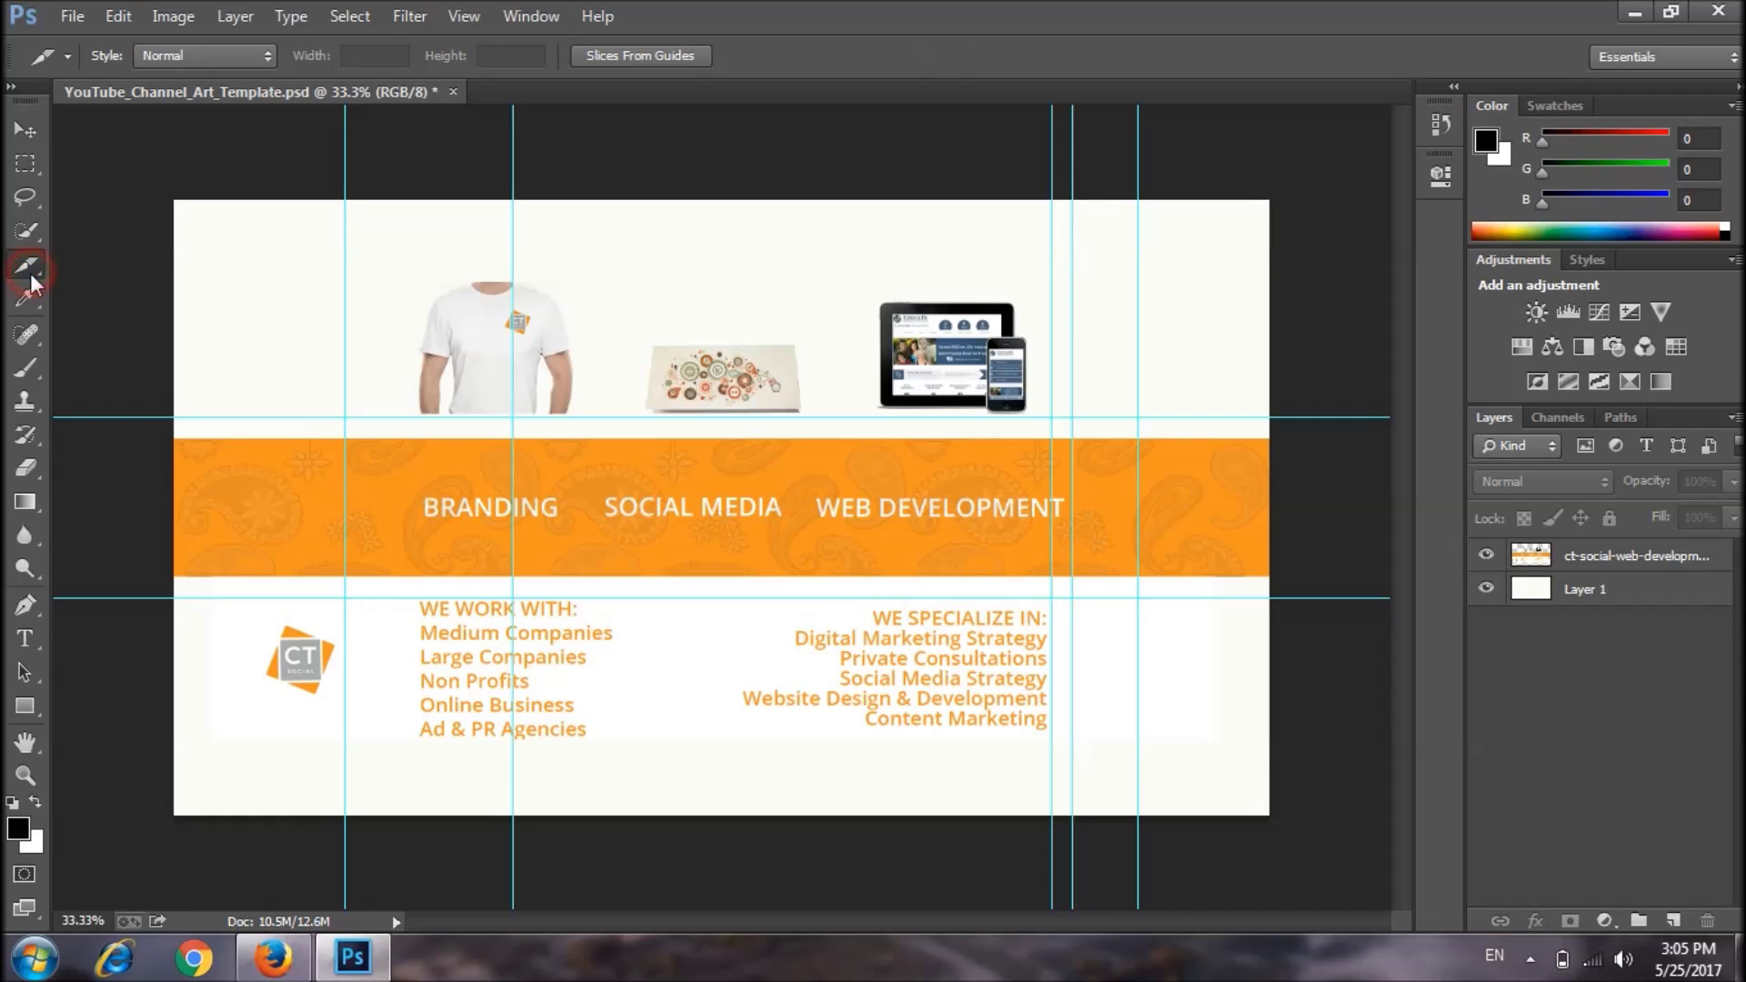
{"action": "left_click", "coordinate": [26, 131]}
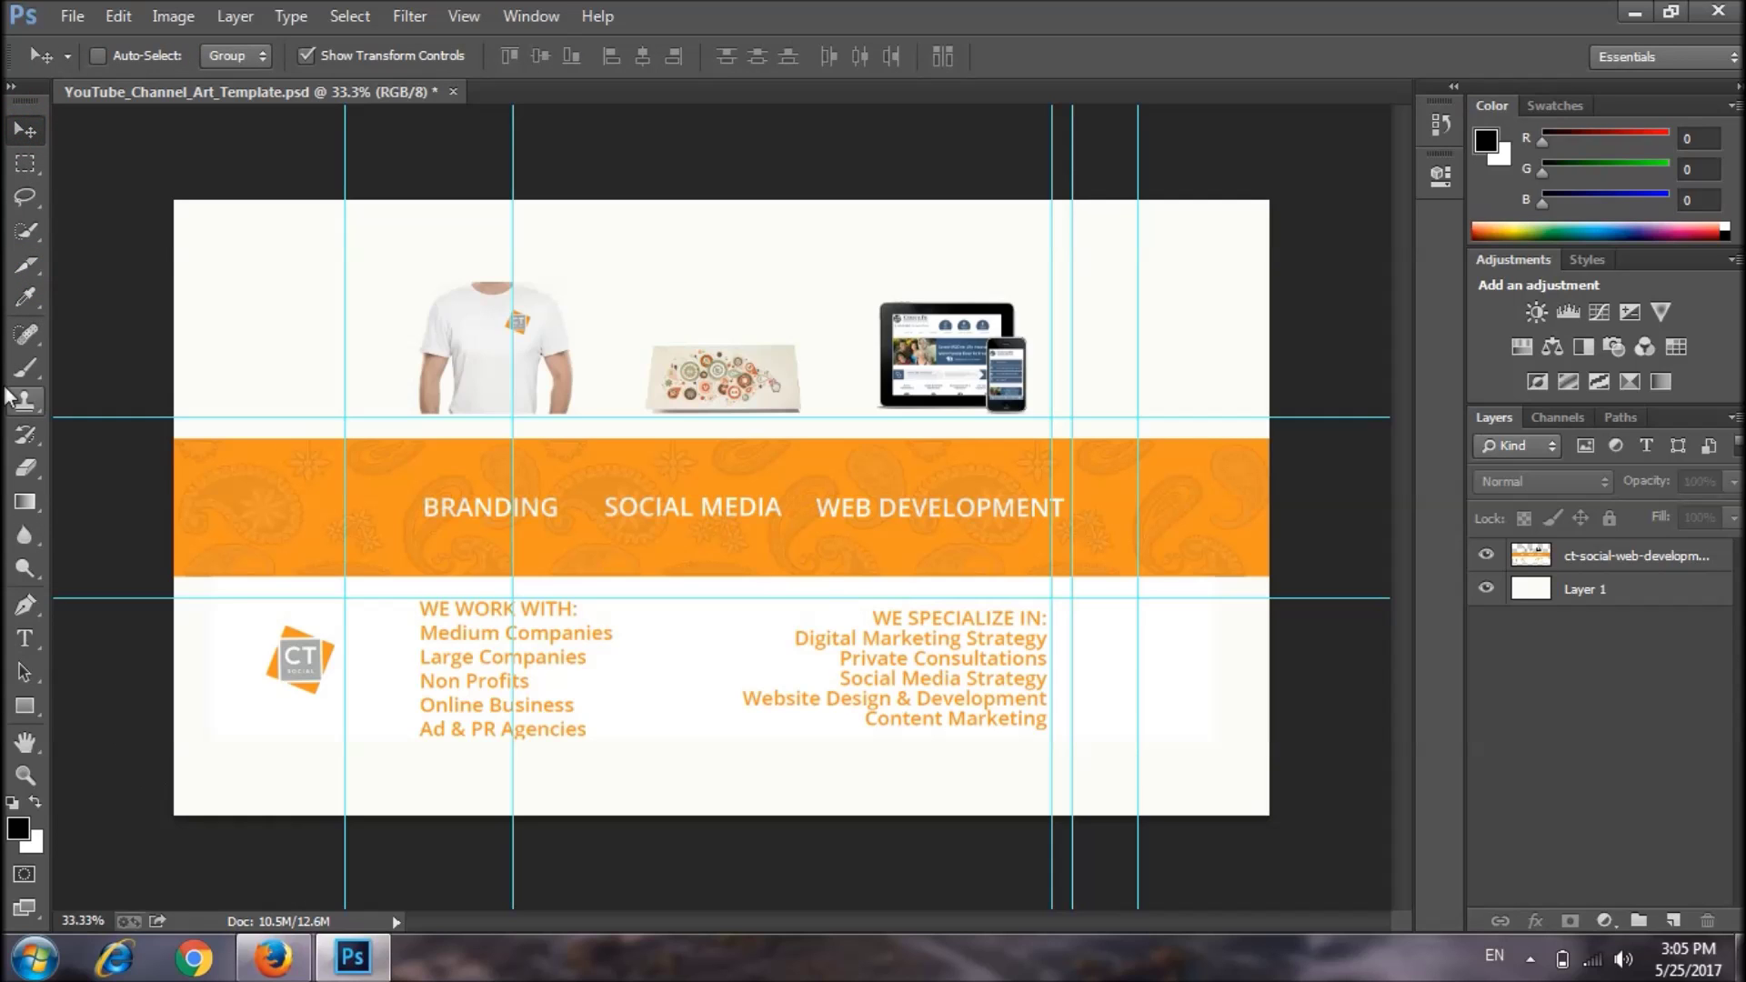
{"action": "left_click", "coordinate": [26, 163]}
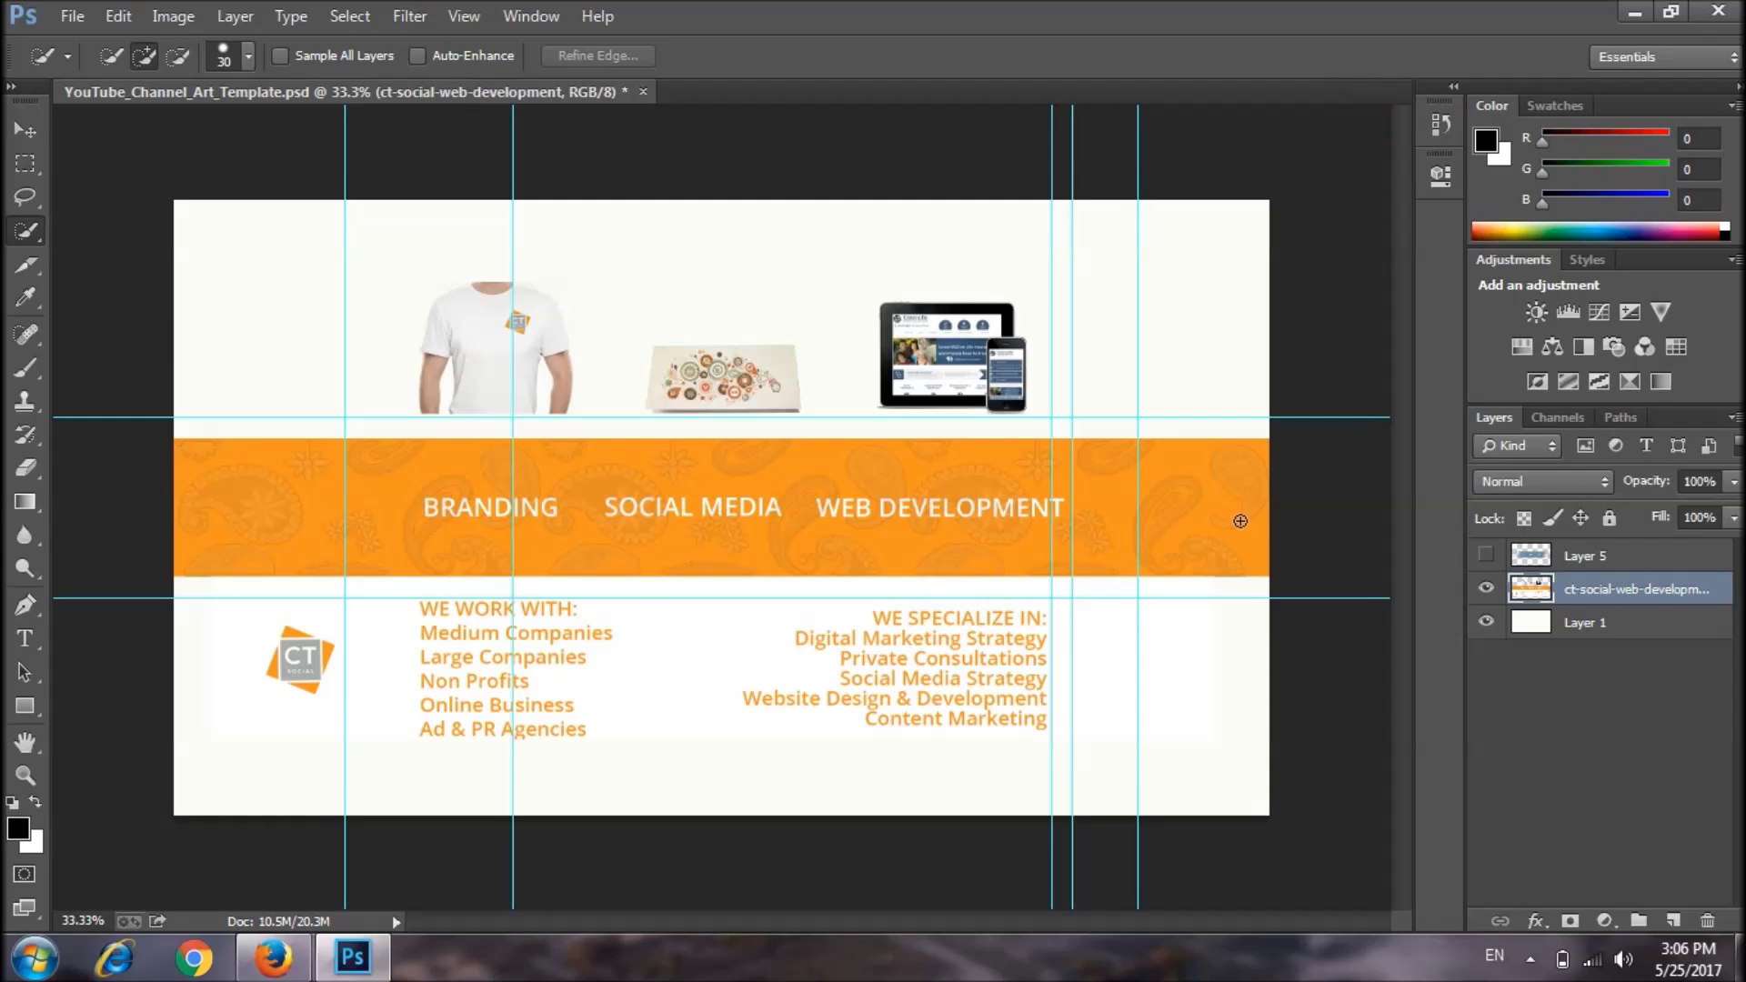
{"action": "left_click", "coordinate": [28, 167]}
{"action": "left_click", "coordinate": [30, 169]}
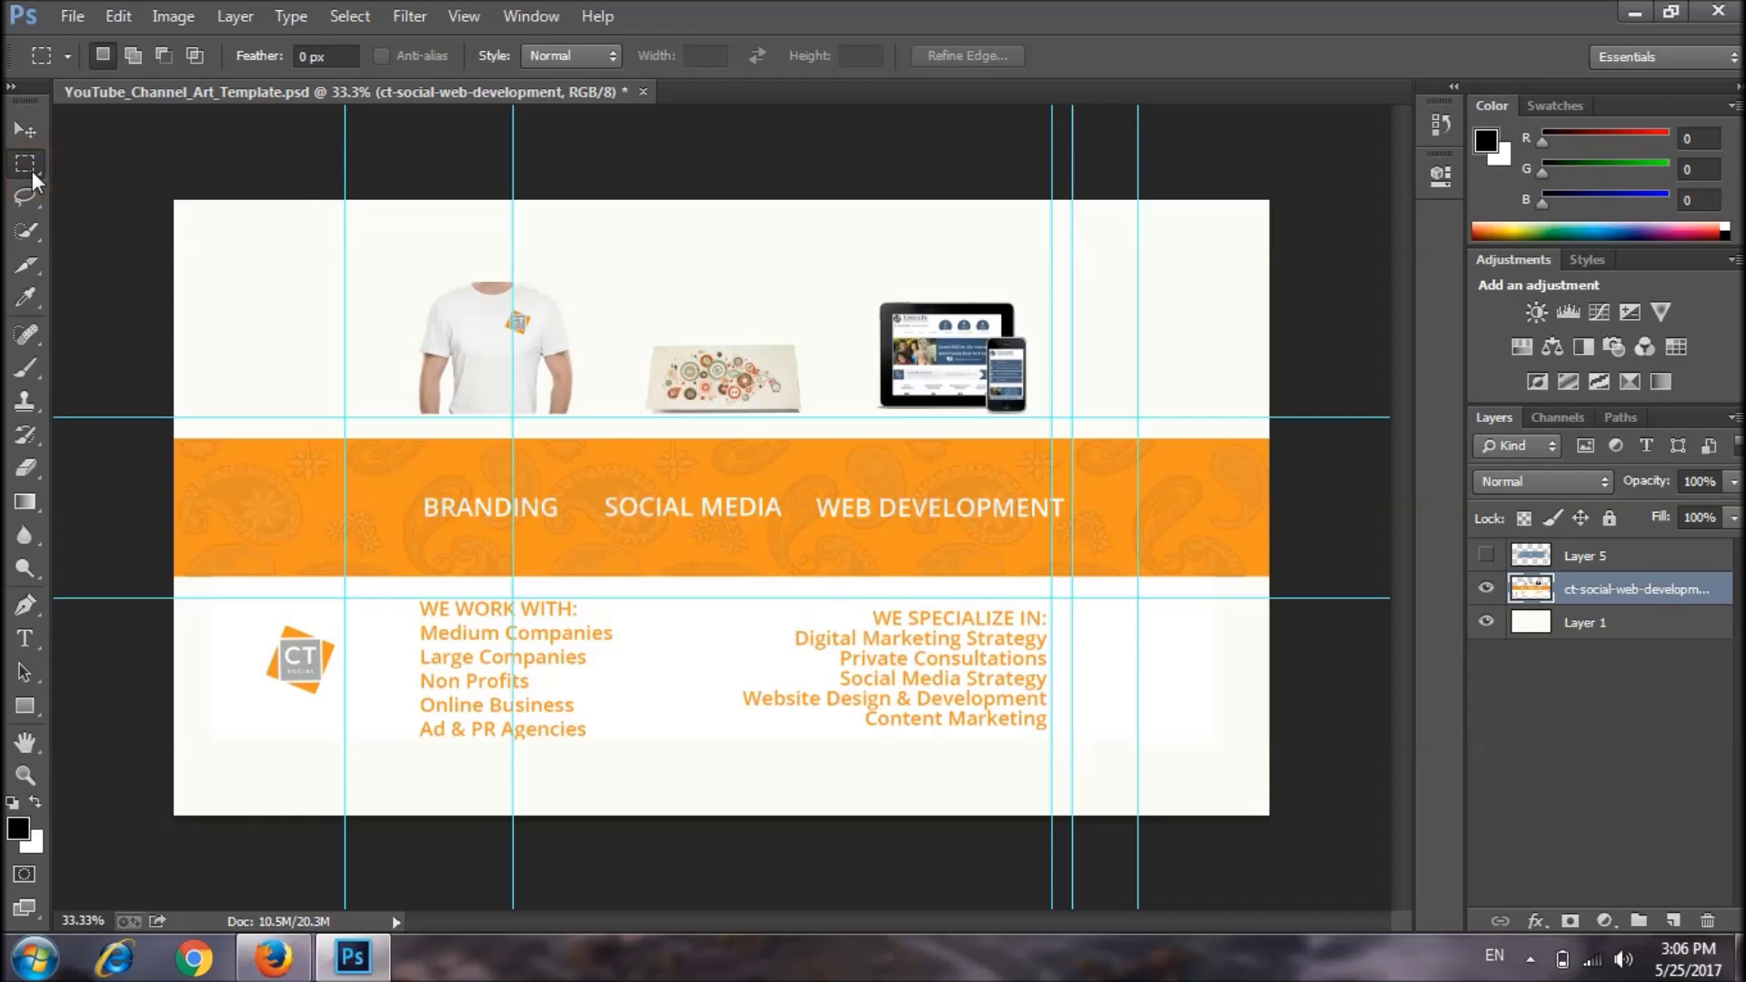
{"action": "left_click", "coordinate": [36, 261]}
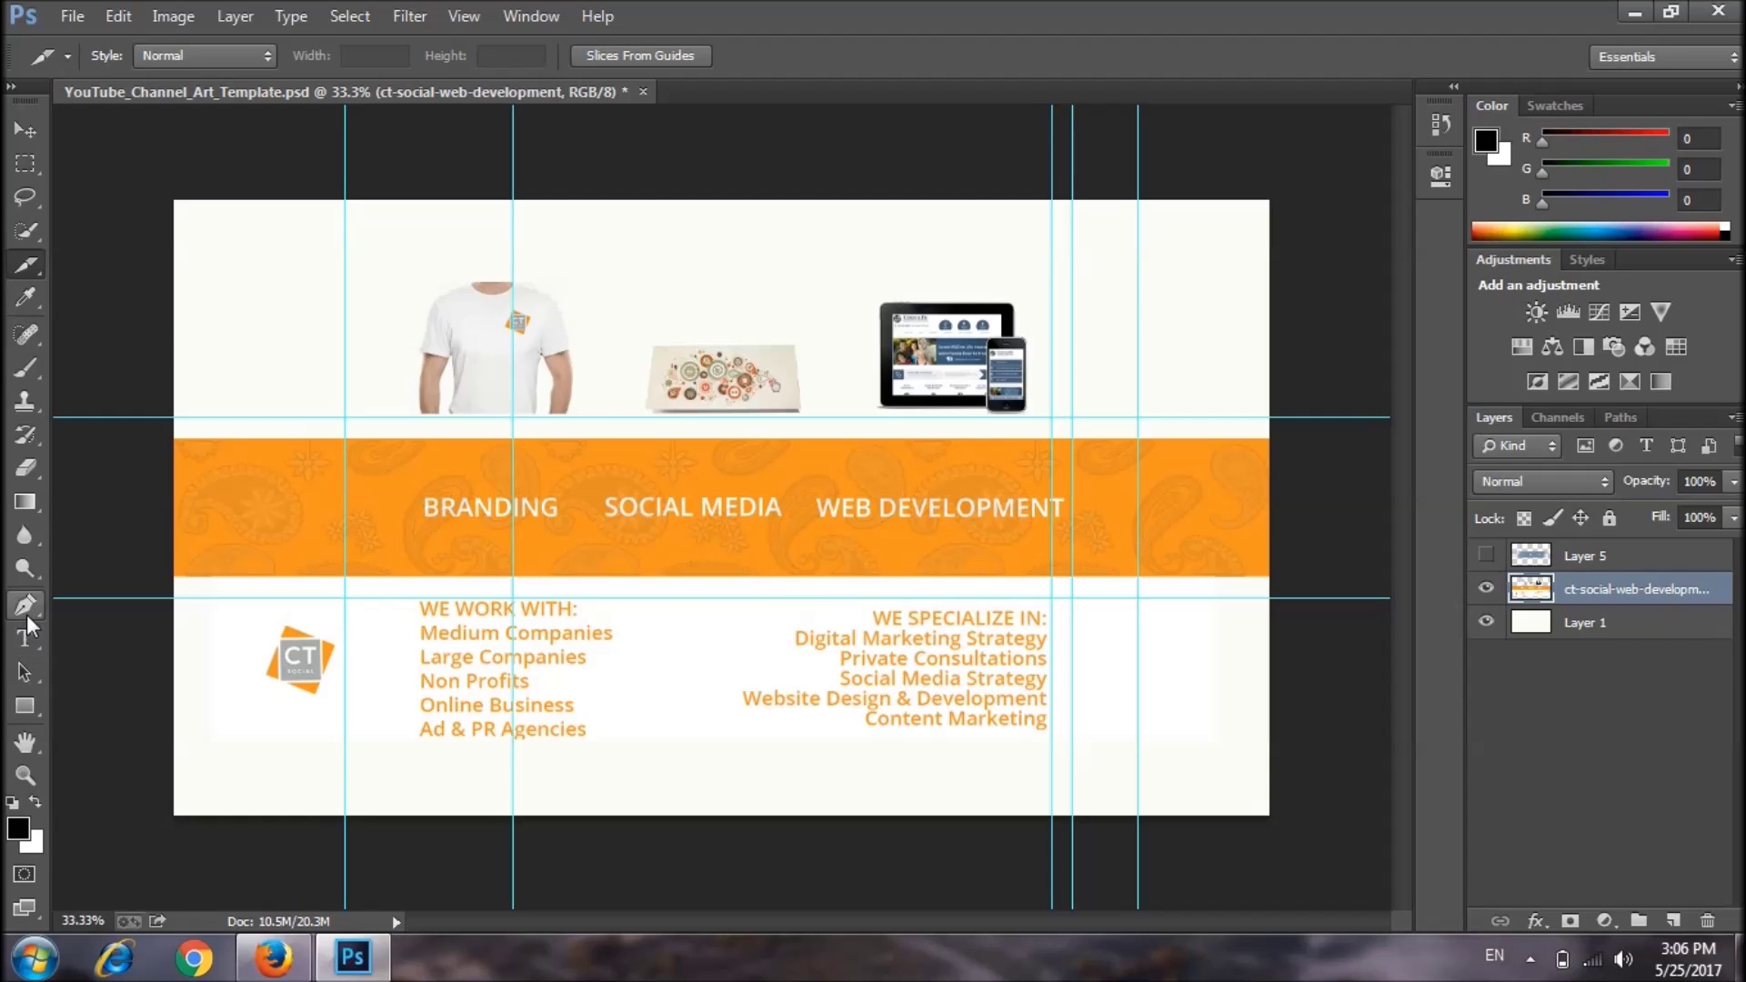
{"action": "left_click", "coordinate": [37, 169]}
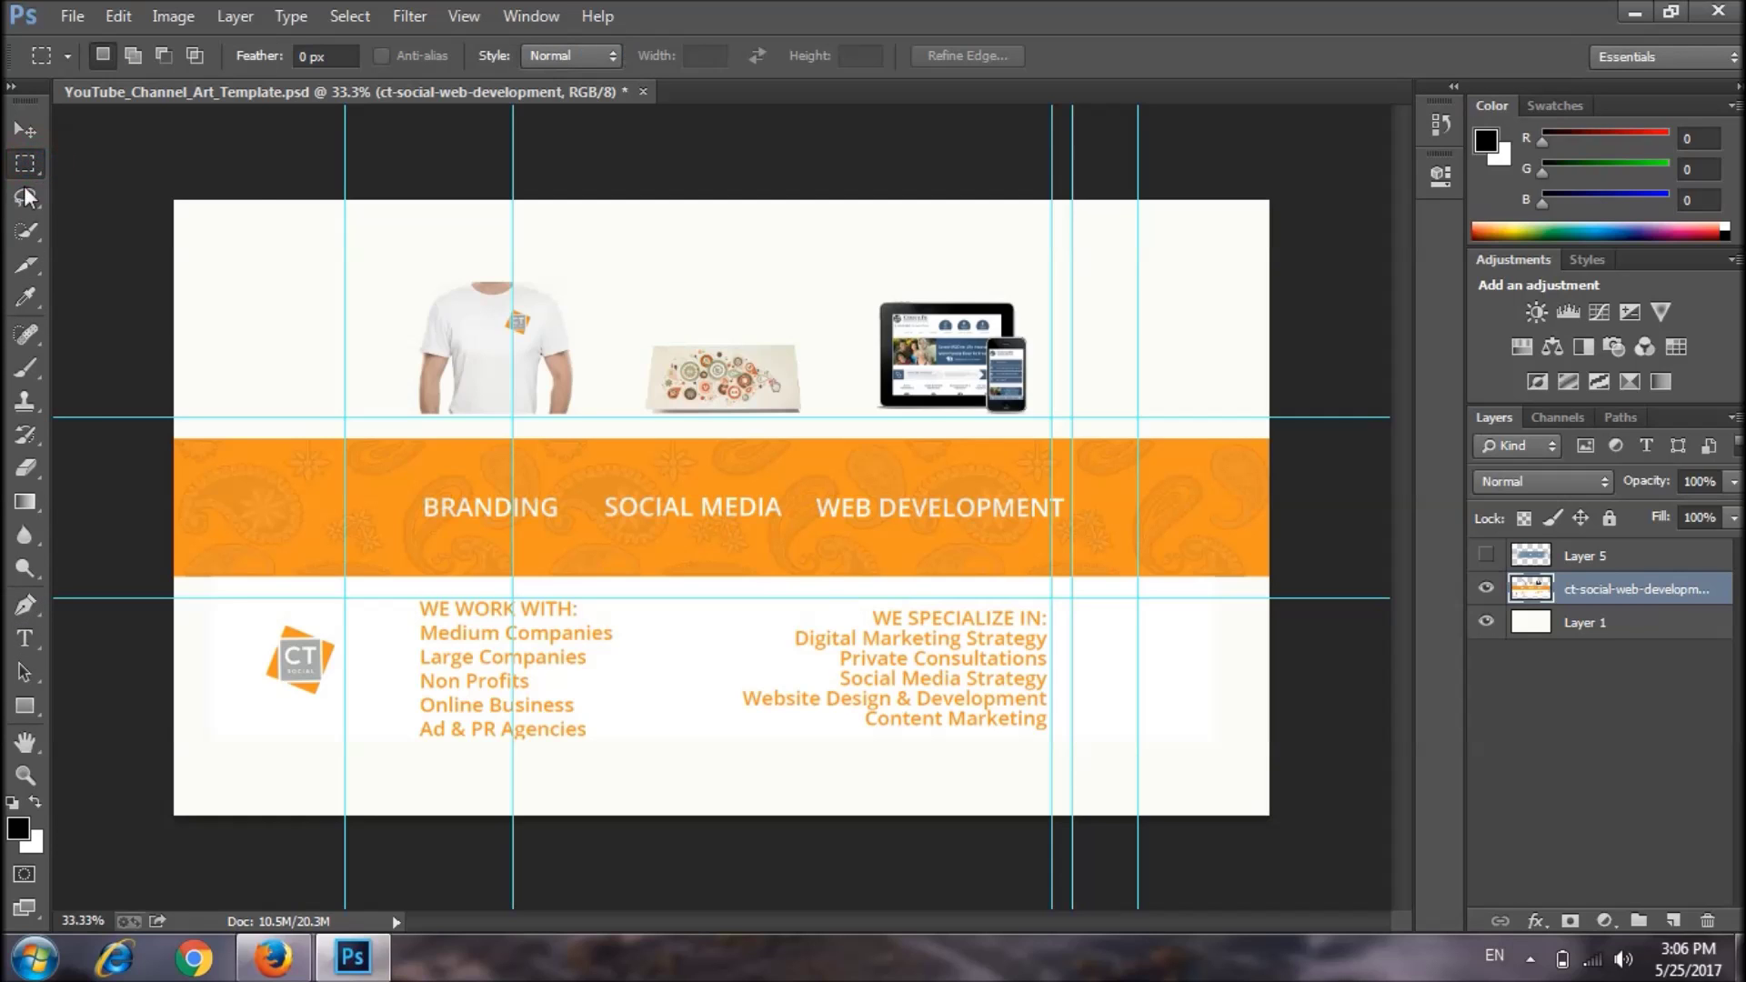
{"action": "left_click", "coordinate": [28, 206]}
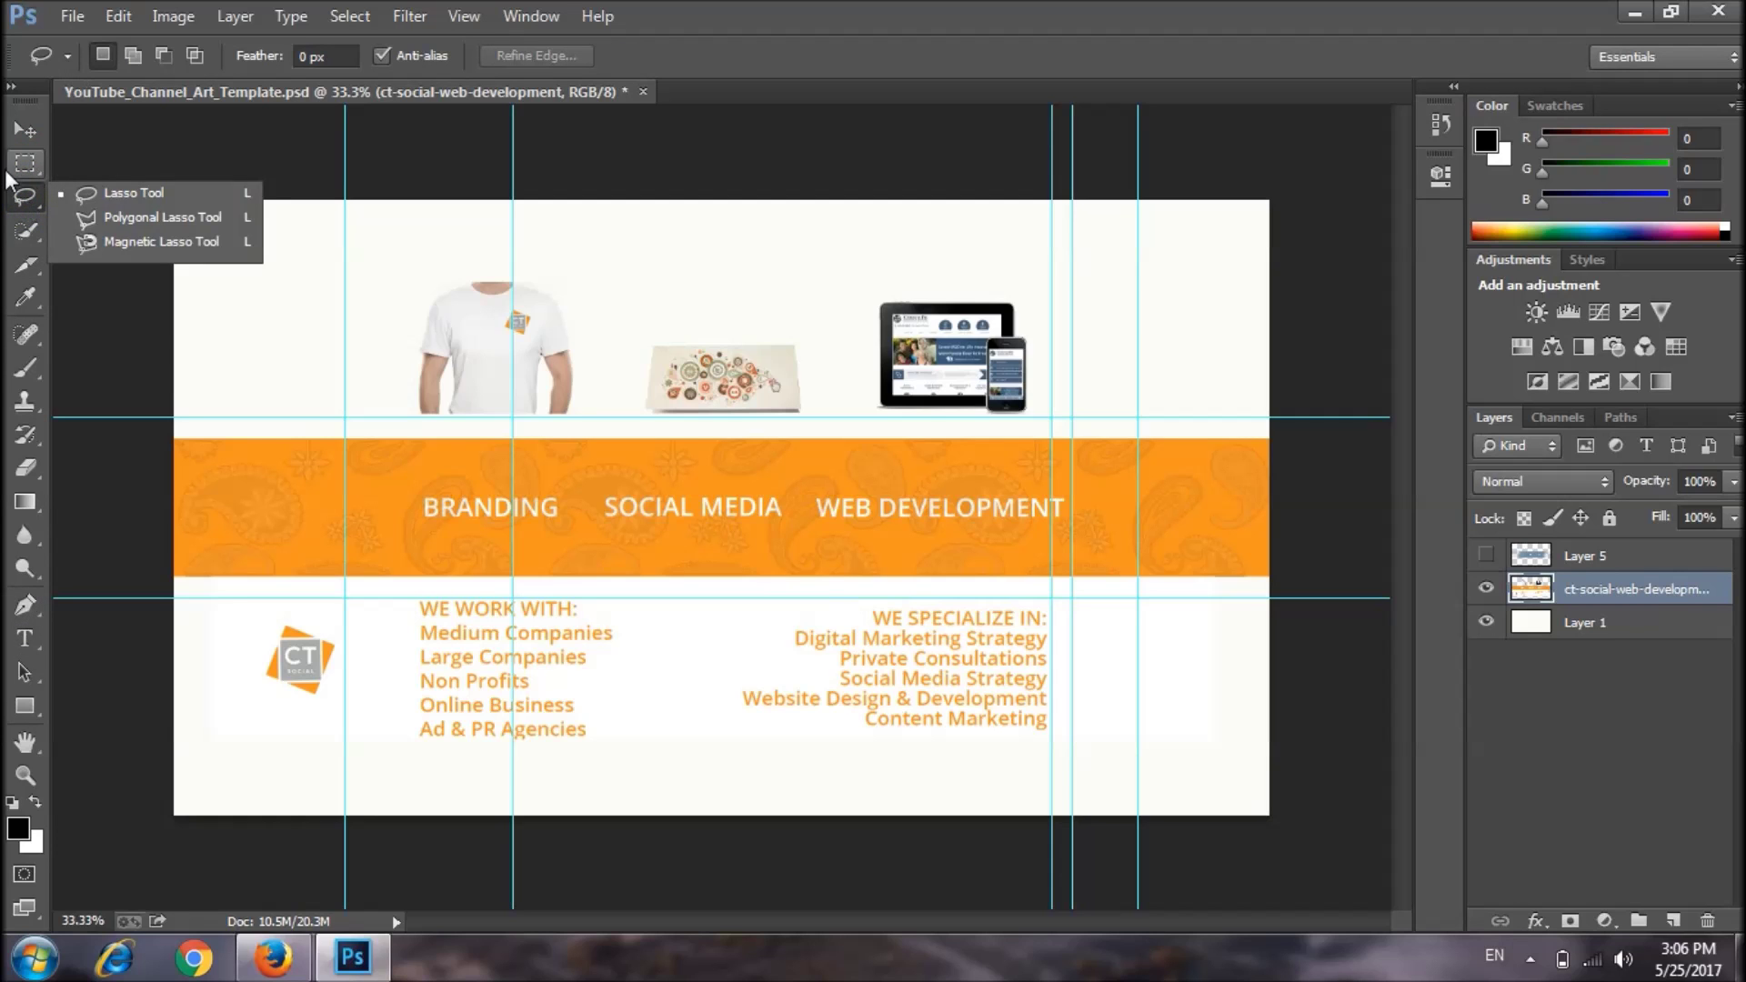
Select the orange band across the full width of the channel art with the Rectangular Marquee.
{"action": "left_click", "coordinate": [10, 168]}
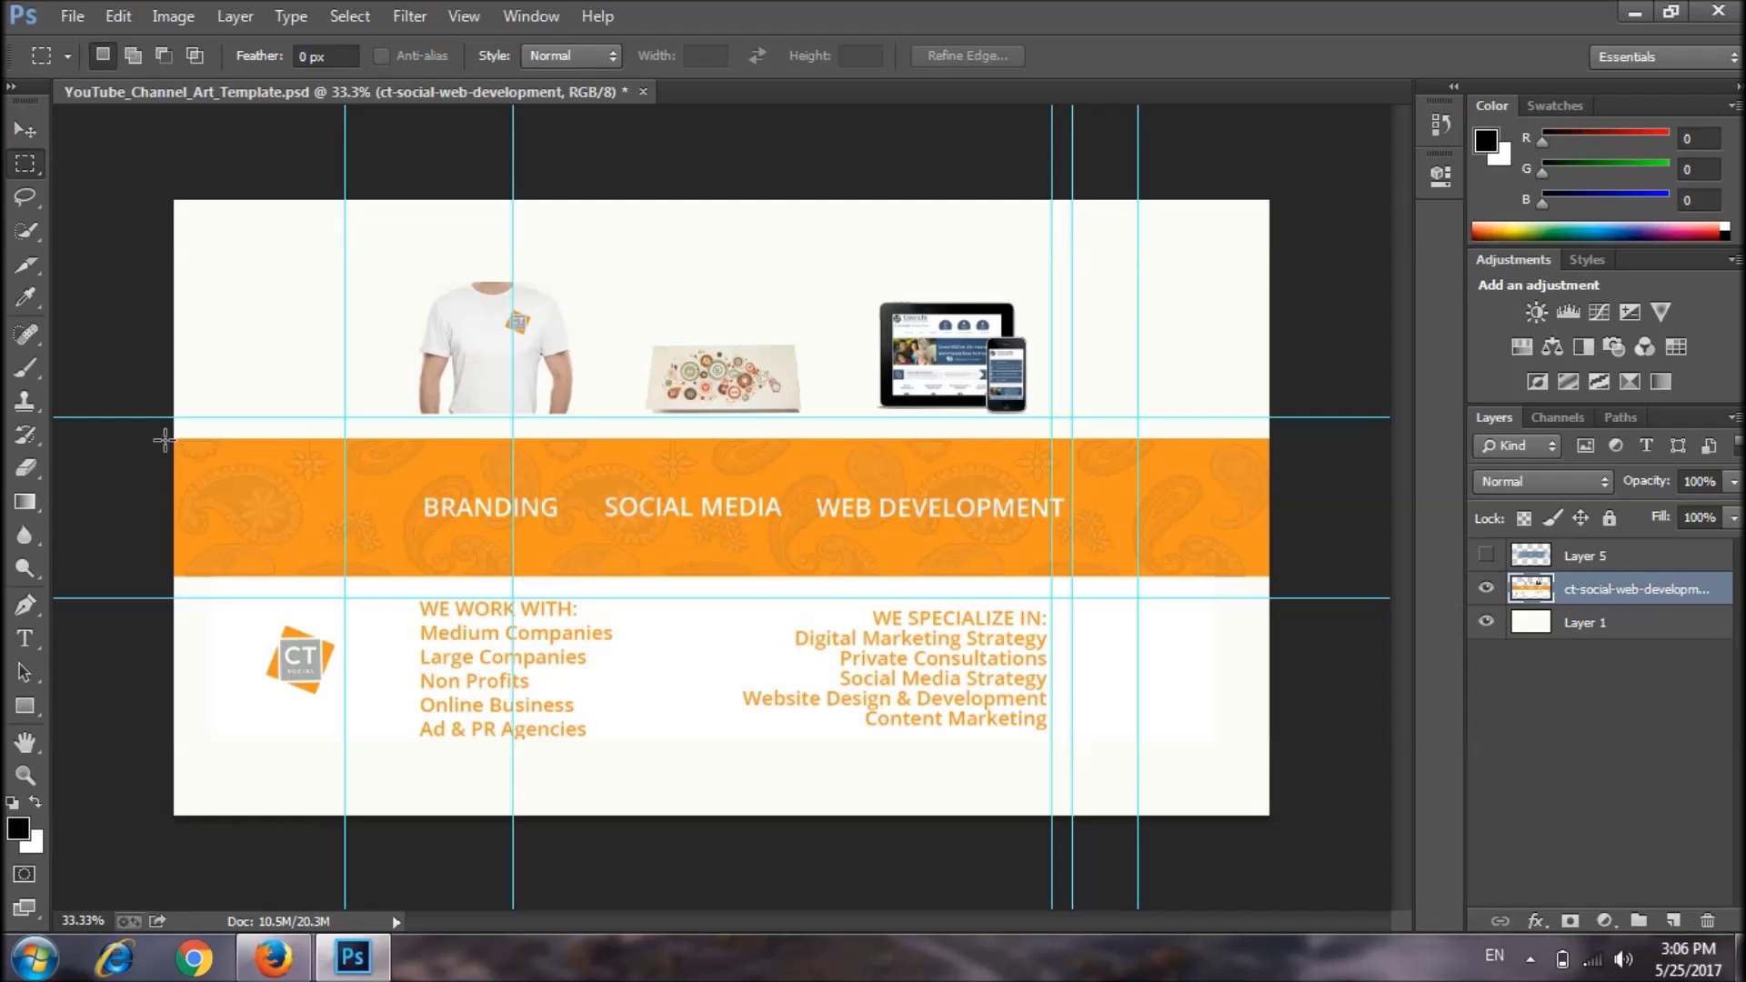
{"action": "left_click_drag", "start_coordinate": [171, 440], "coordinate": [1304, 577]}
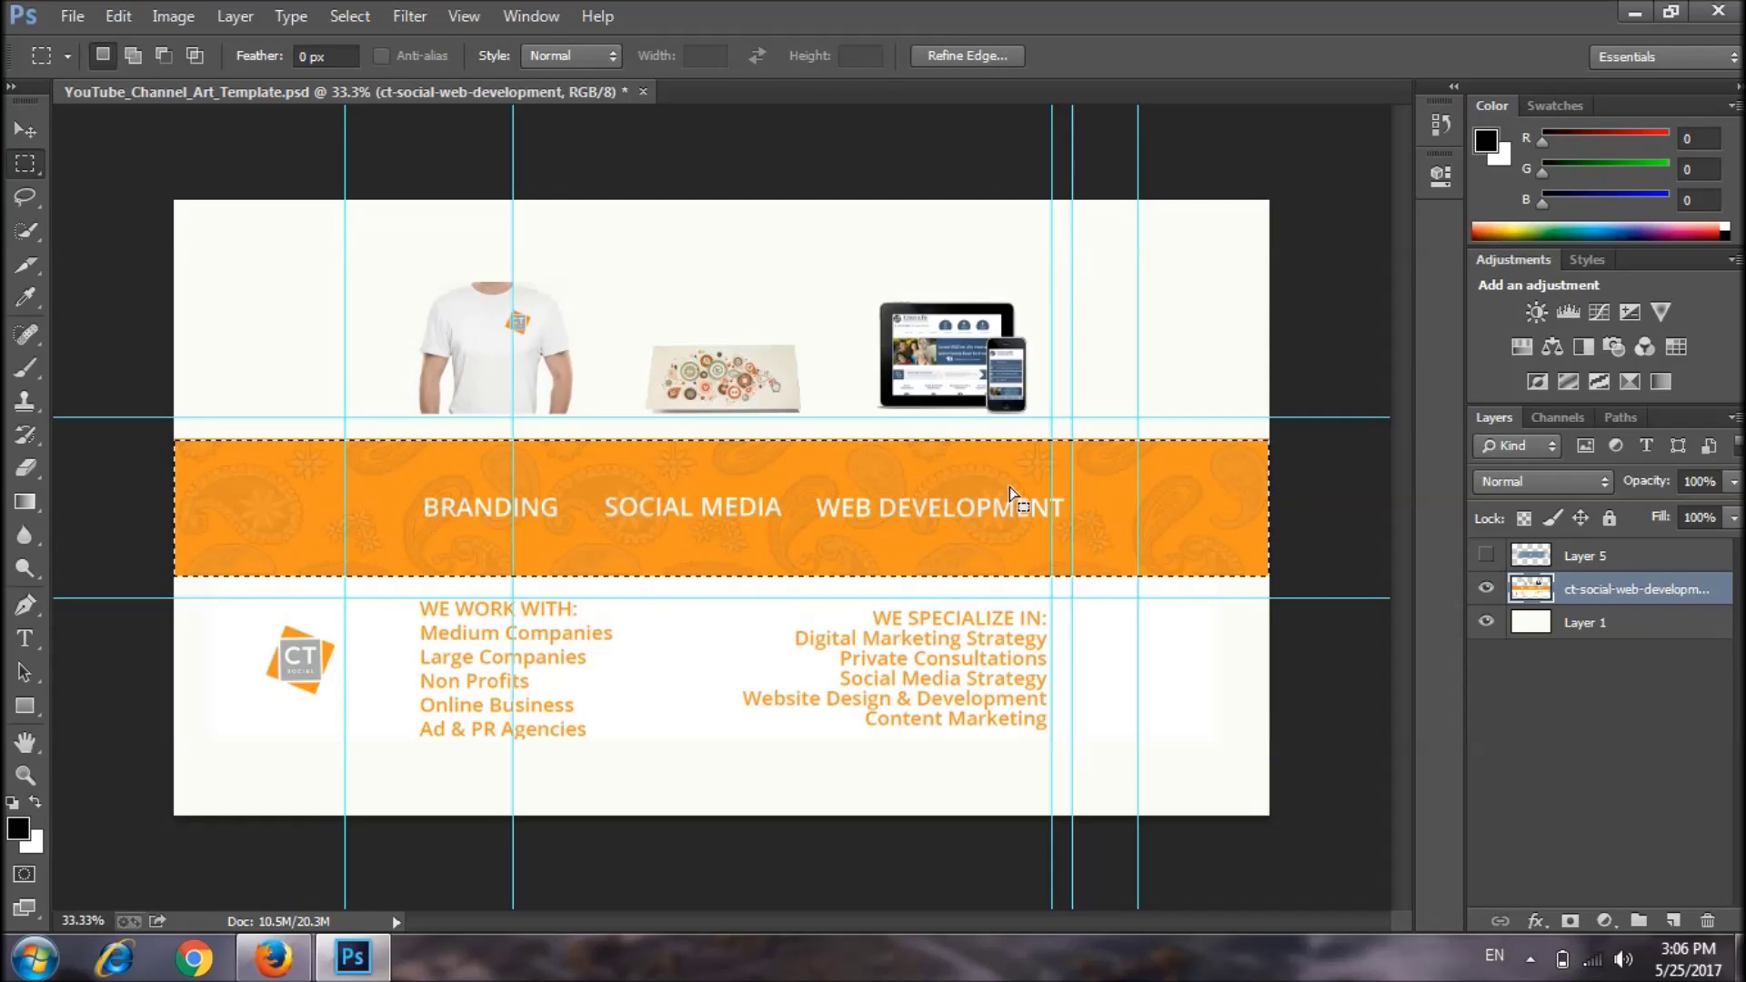
Try cutting the selected orange band to its own layer, toggle that layer's visibility, and undo the cut while keeping the selection.
{"action": "right_click", "coordinate": [1009, 488]}
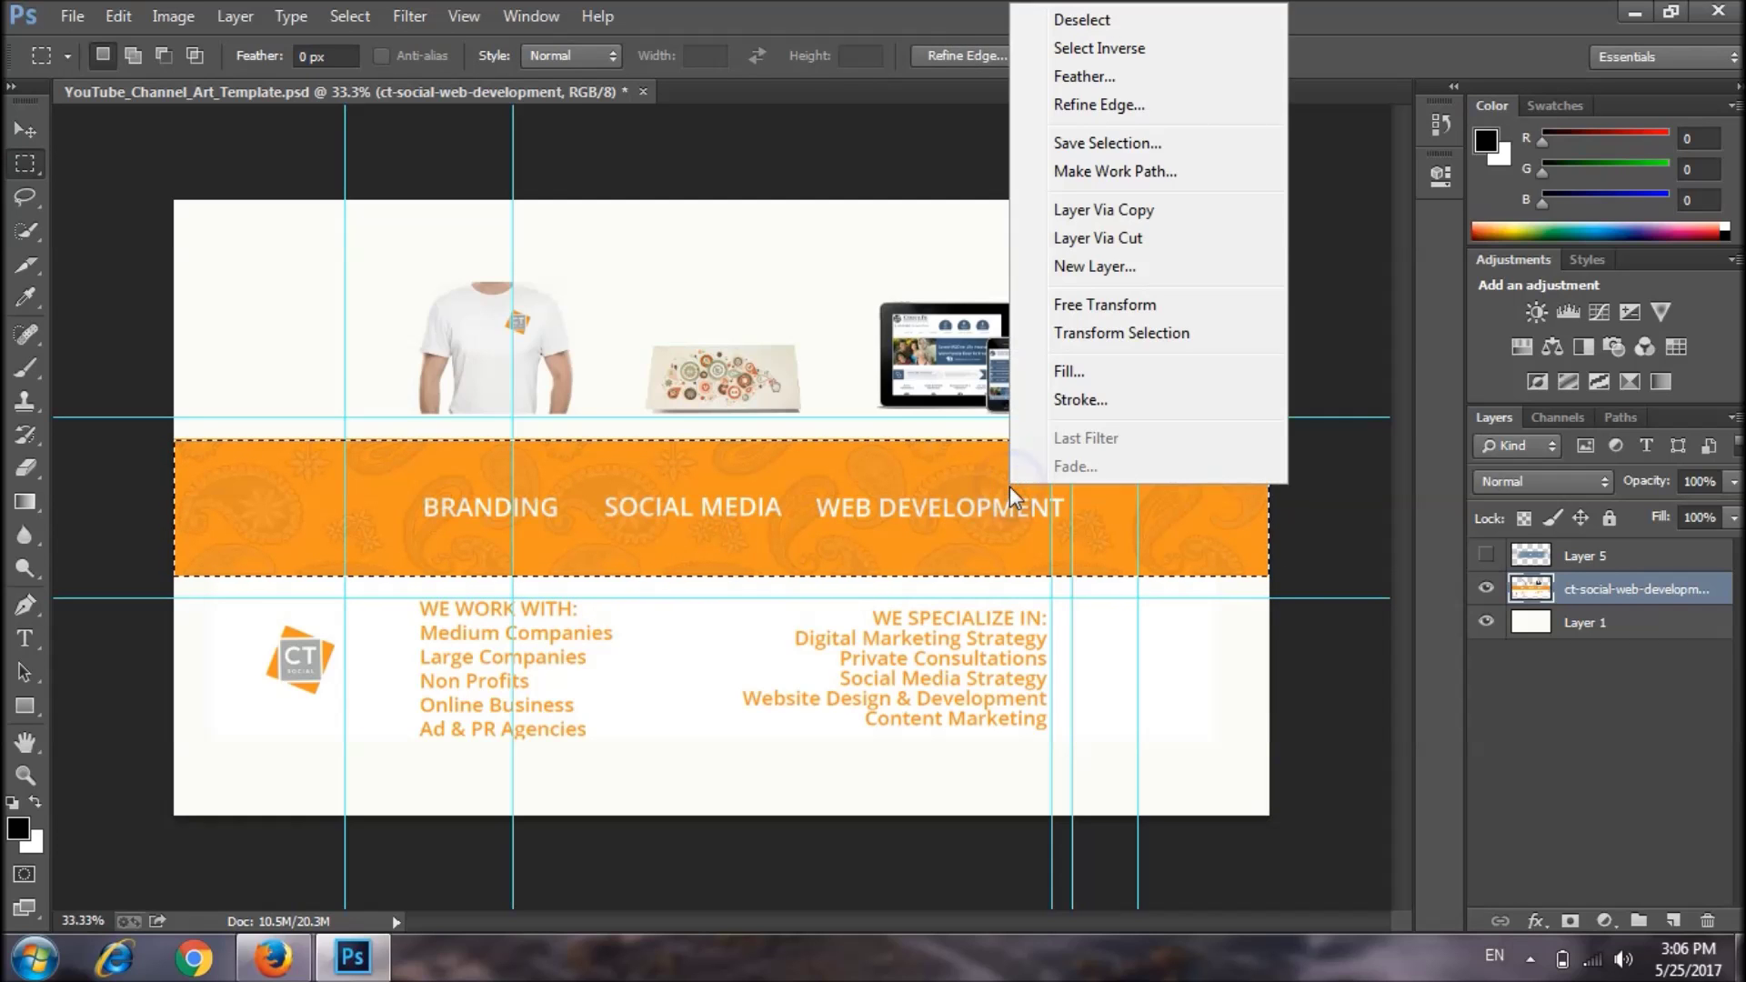
{"action": "left_click", "coordinate": [1165, 239]}
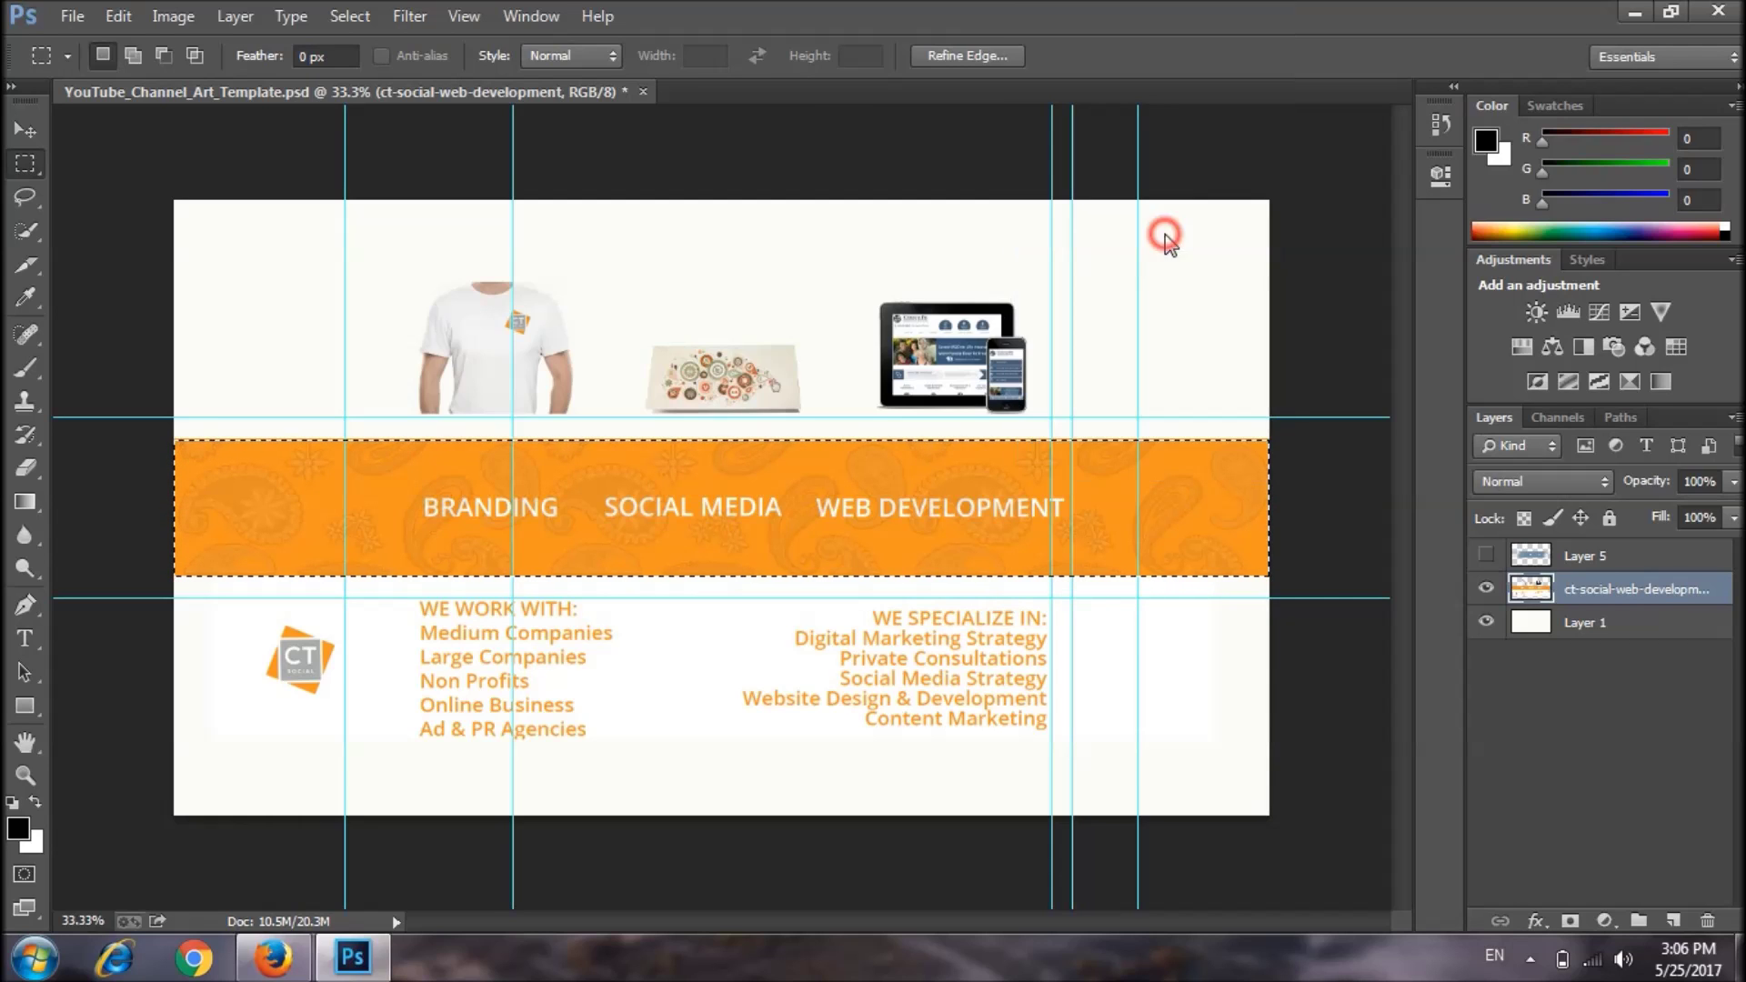
{"action": "left_click", "coordinate": [1486, 589]}
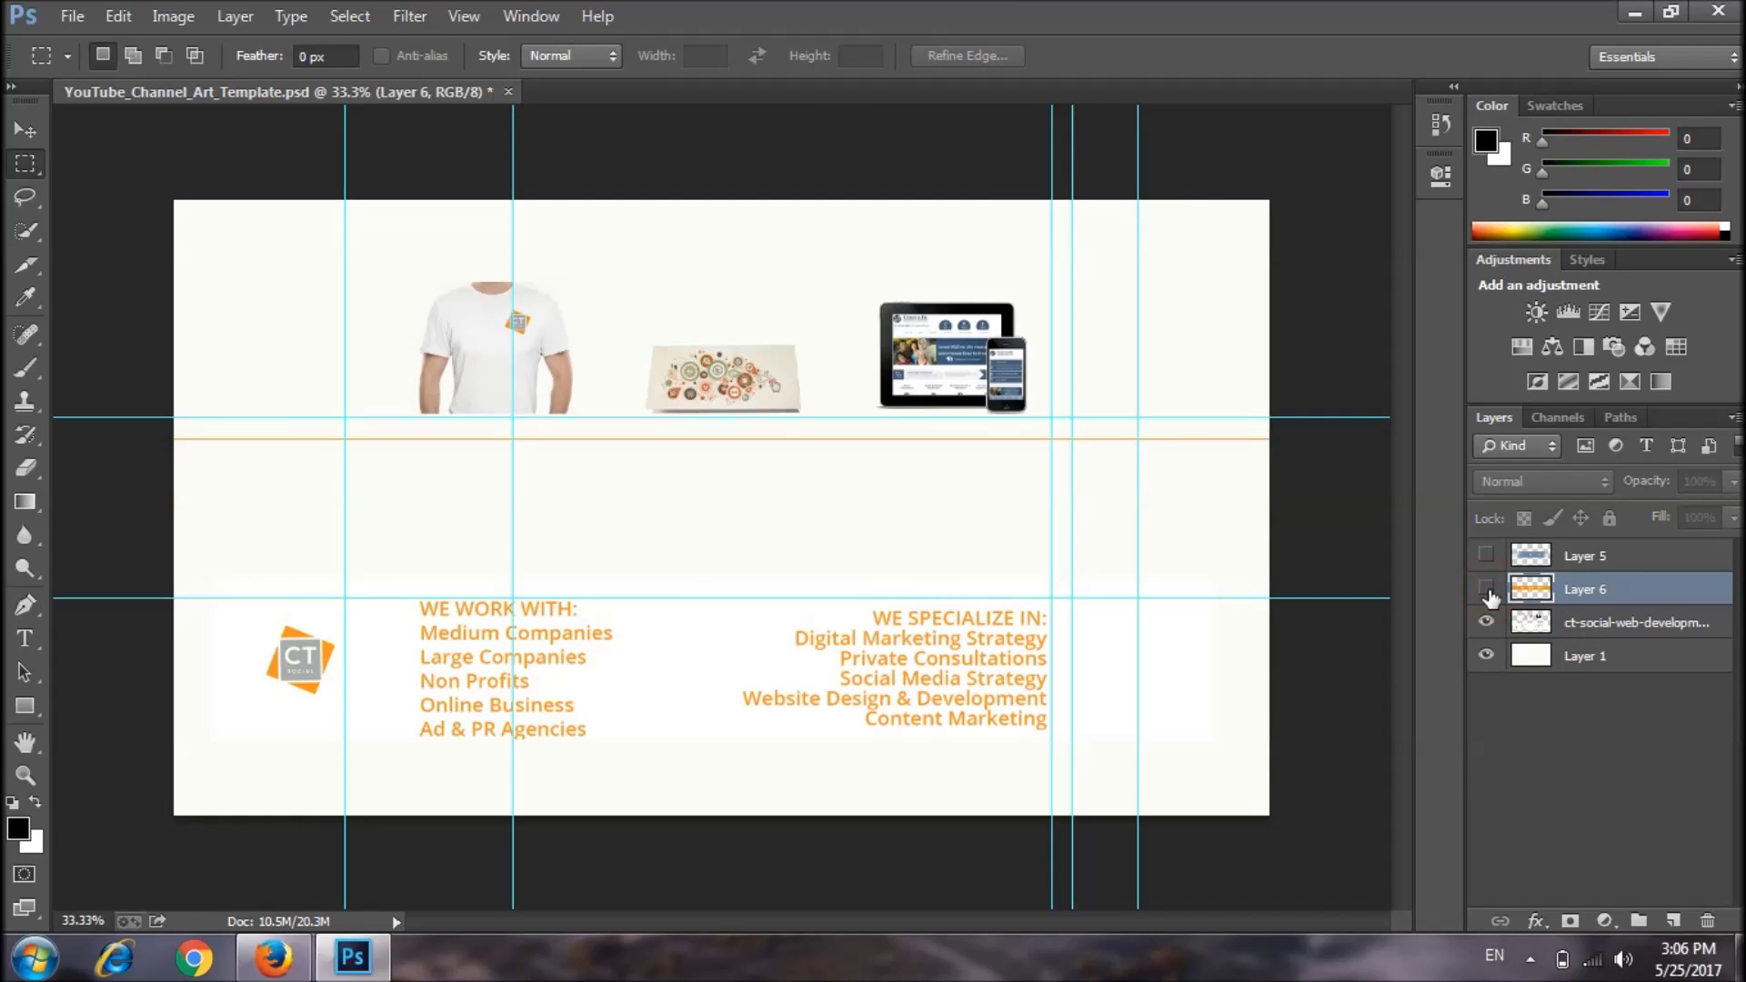
{"action": "left_click", "coordinate": [1487, 590]}
{"action": "left_click", "coordinate": [1487, 591]}
{"action": "left_click", "coordinate": [1488, 591]}
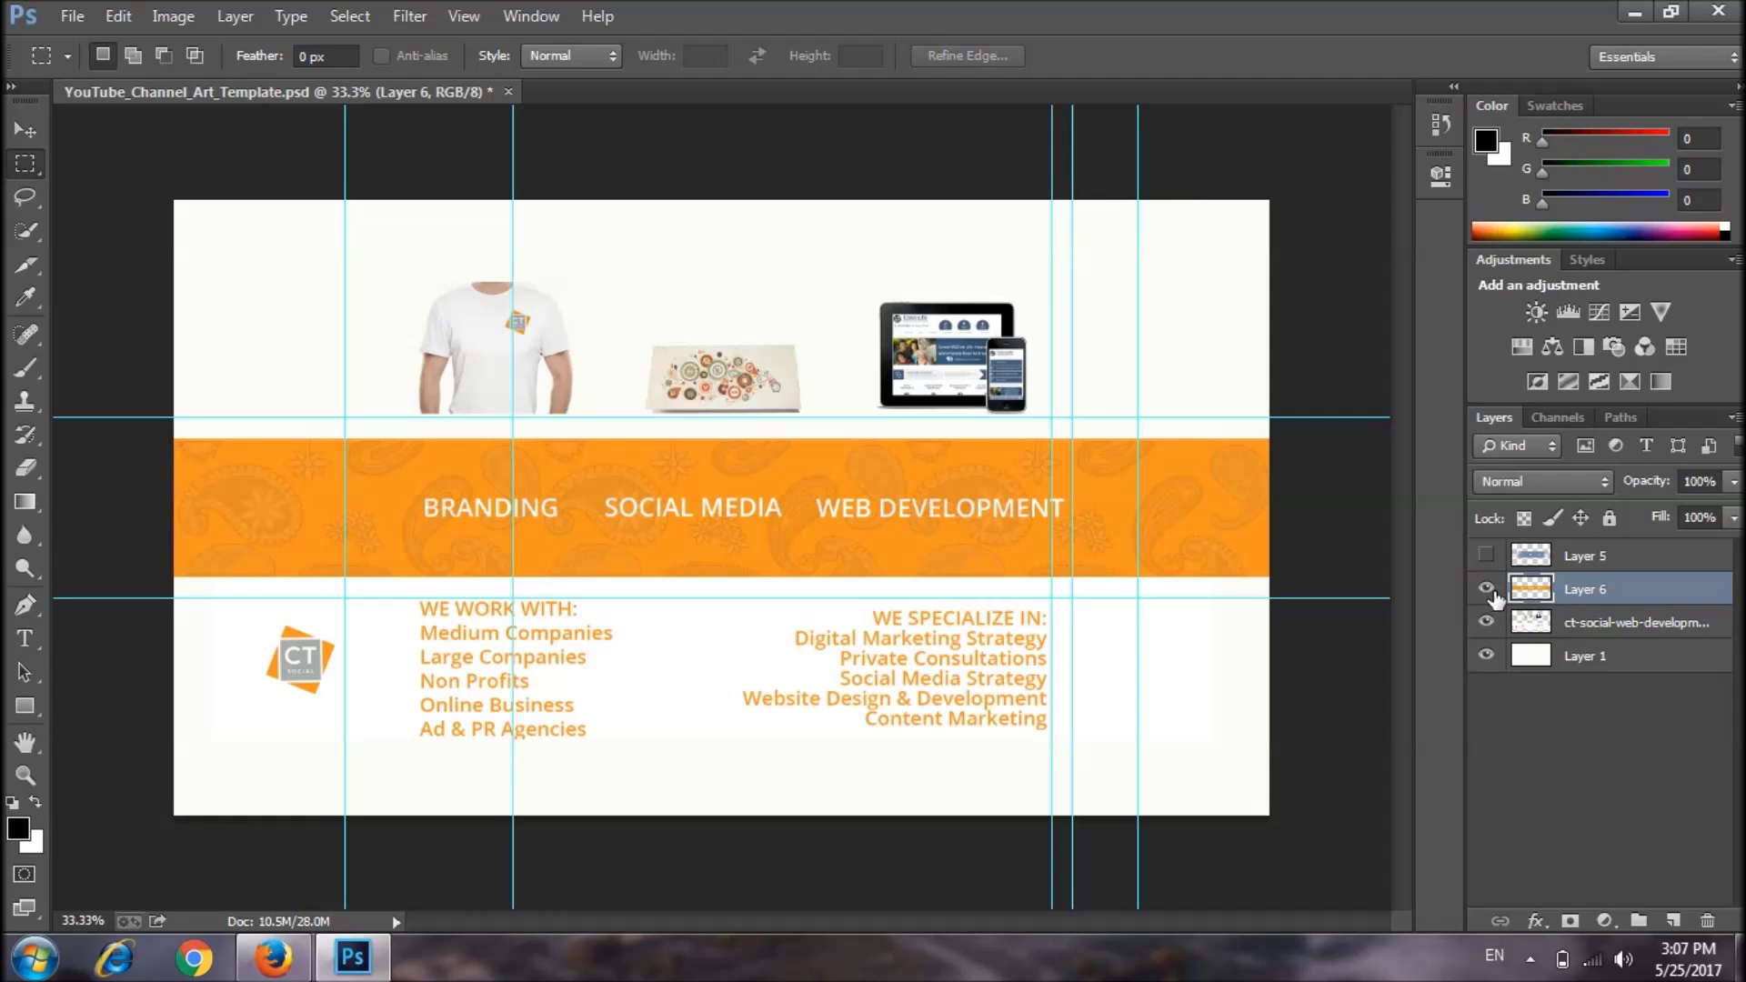
{"action": "key", "text": "ctrl+e"}
{"action": "left_click", "coordinate": [1530, 589], "text": "ctrl"}
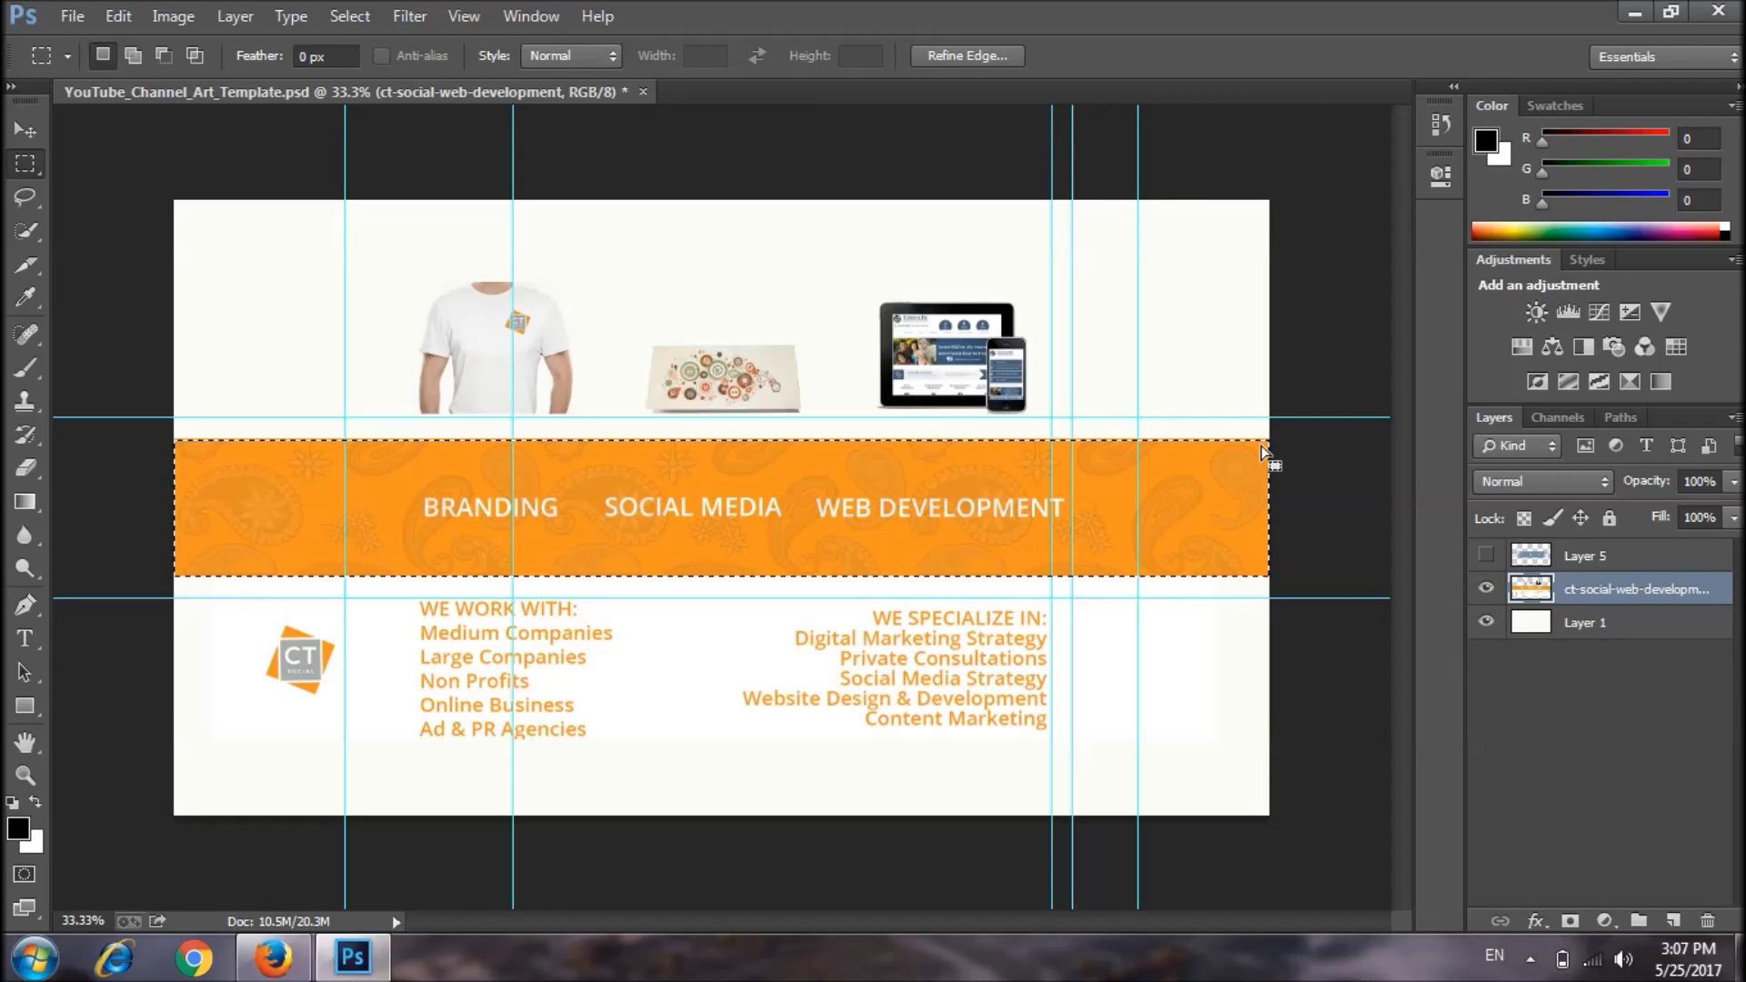
{"action": "key", "text": "ctrl+d"}
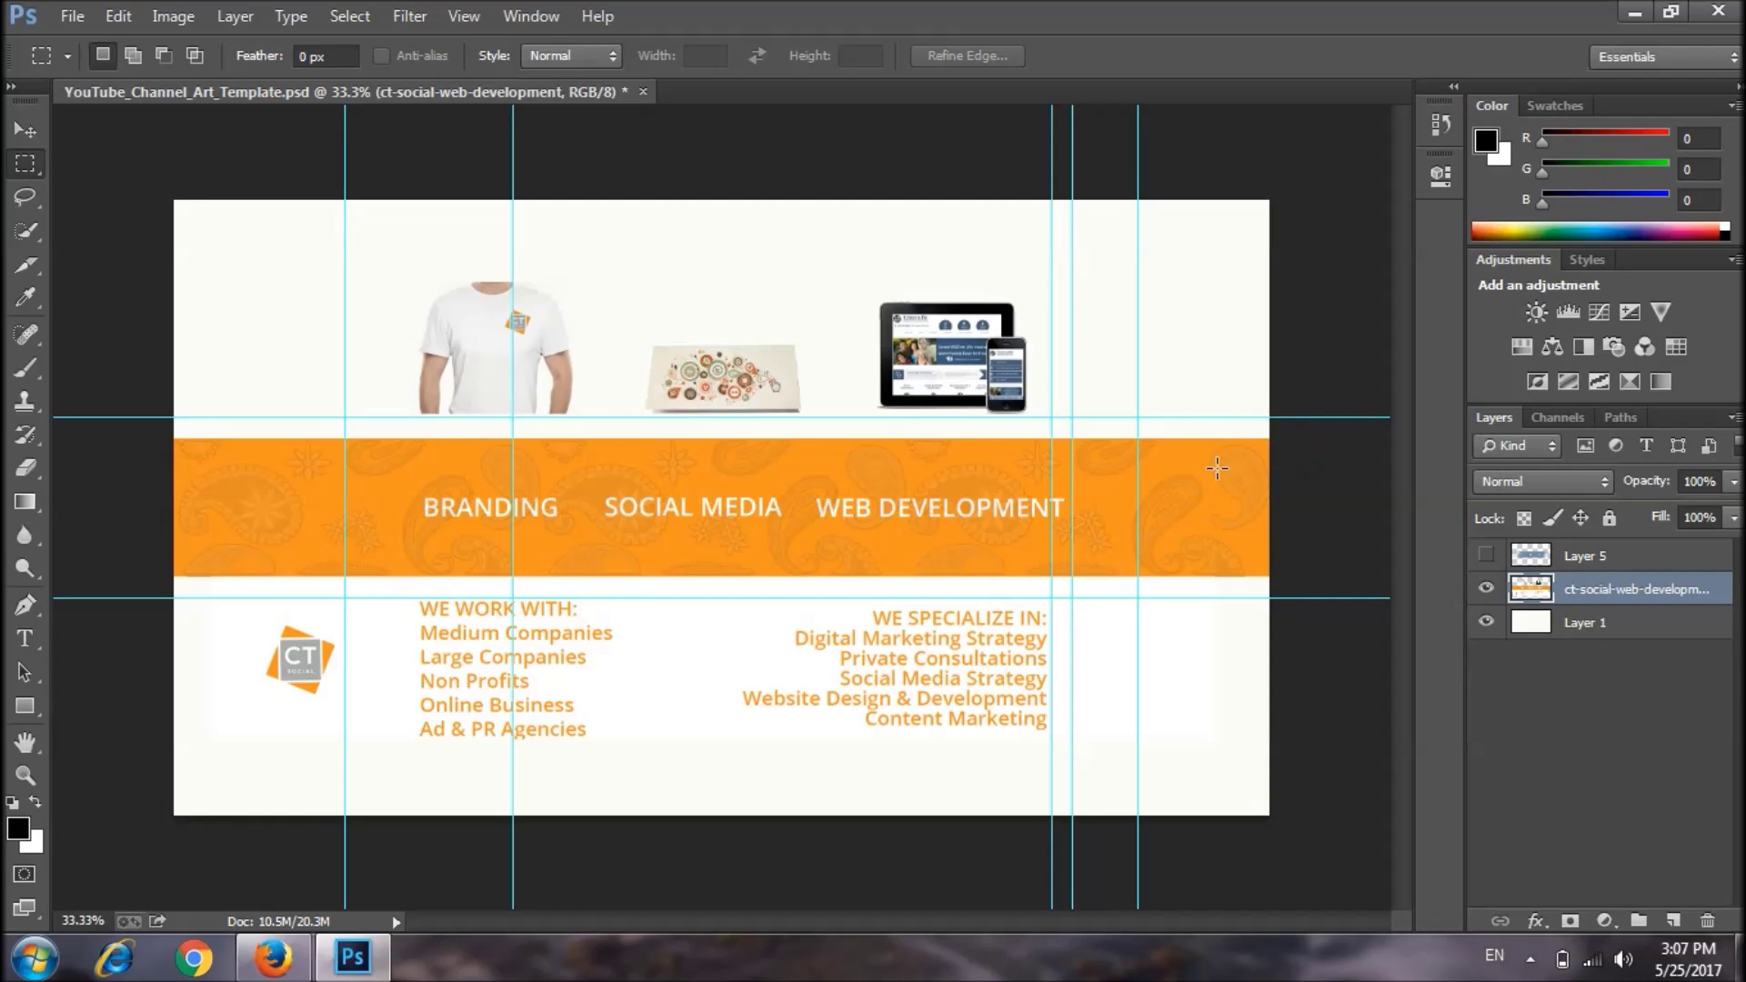
{"action": "key", "text": "ctrl+shift+d"}
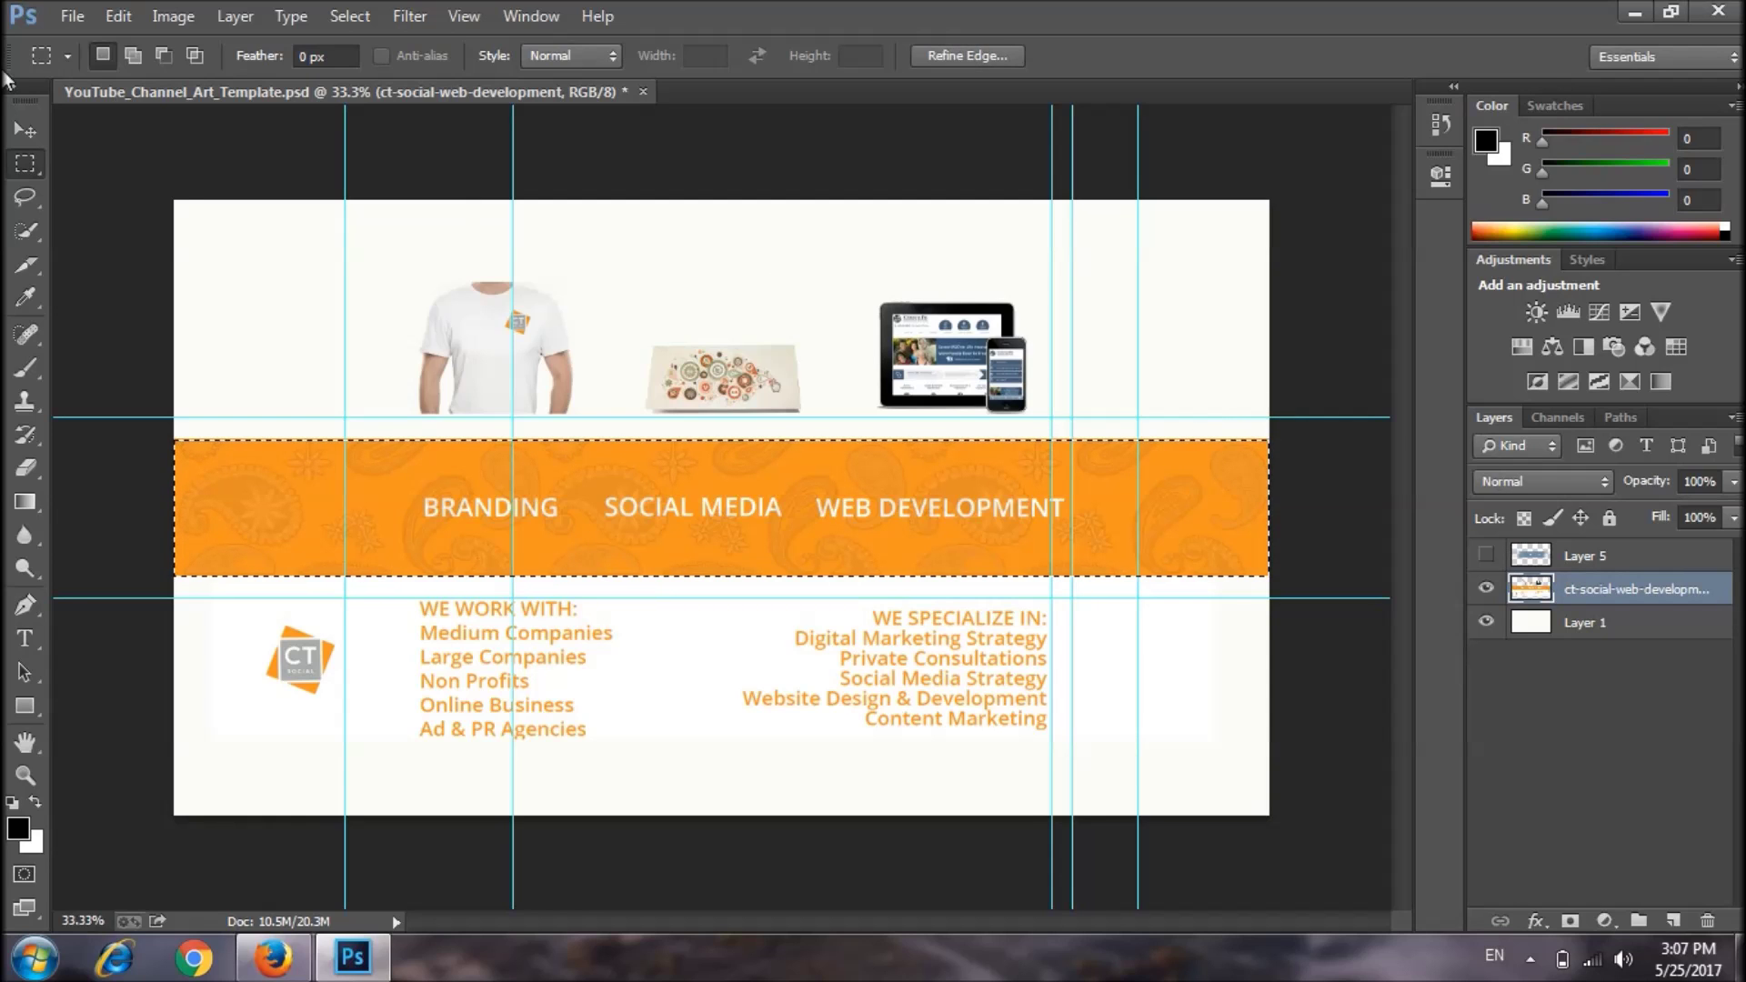
Stretch the selected orange band slightly to 100.93% height and apply the transformation.
{"action": "left_click", "coordinate": [24, 130]}
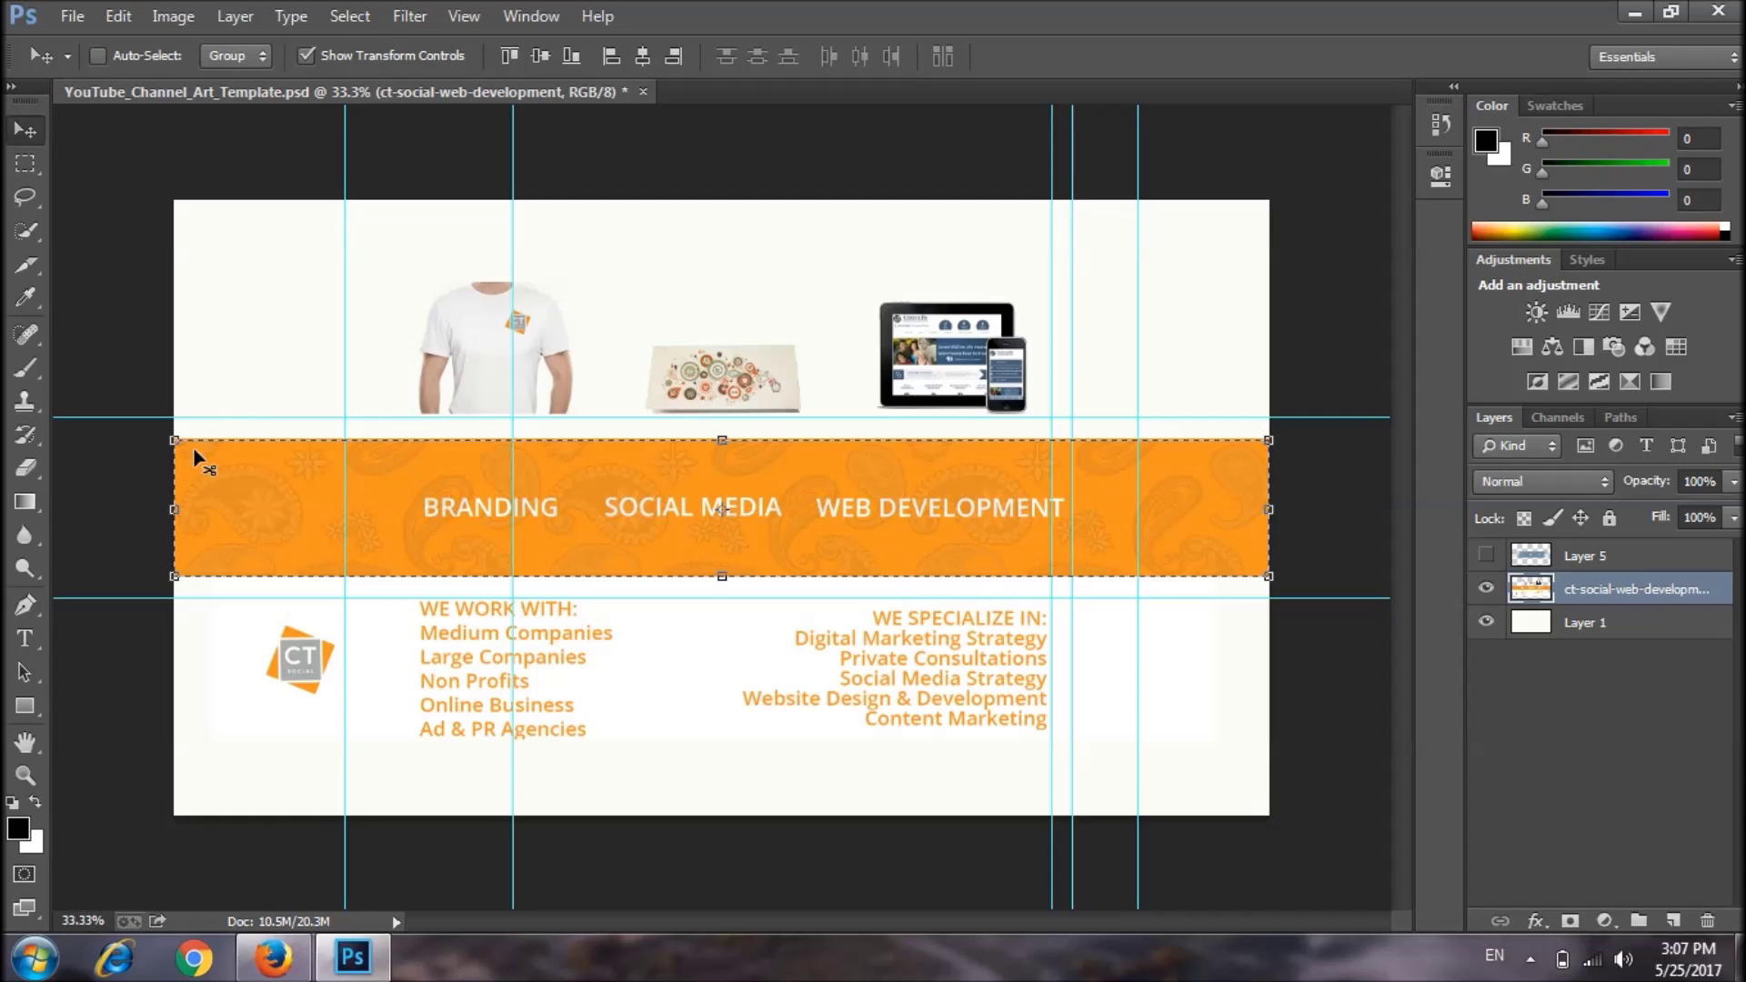
{"action": "left_click_drag", "start_coordinate": [174, 440], "coordinate": [172, 440]}
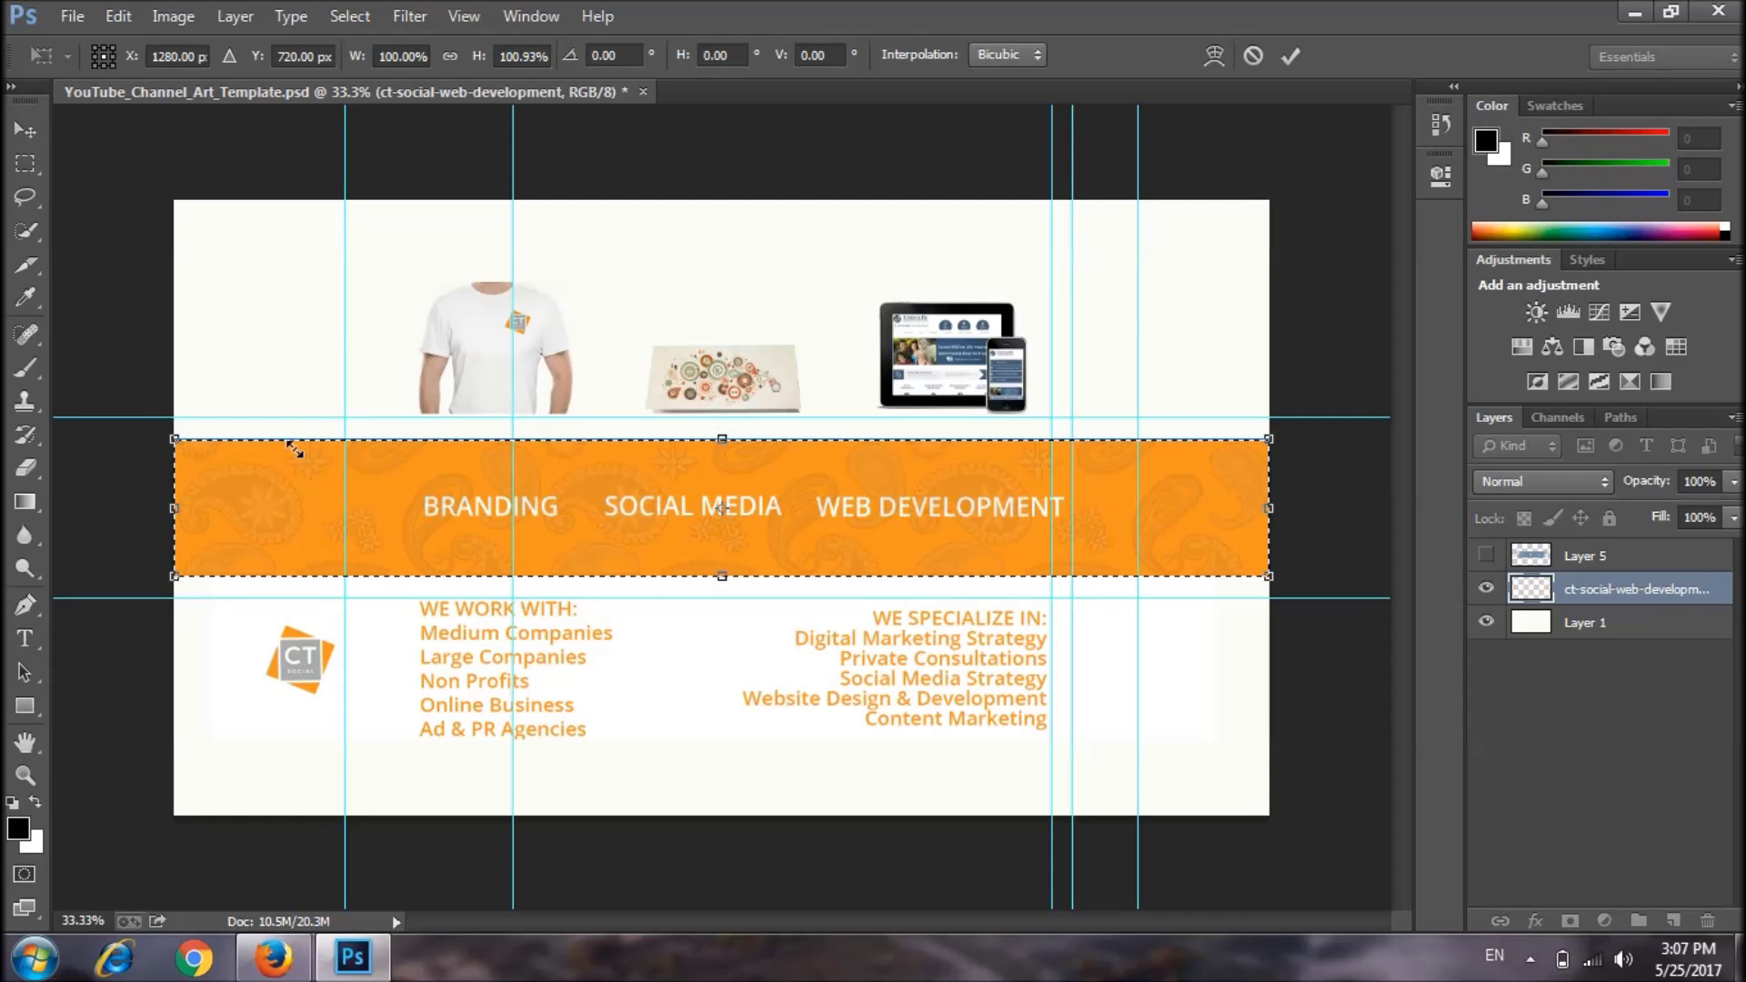
{"action": "right_click", "coordinate": [1124, 506]}
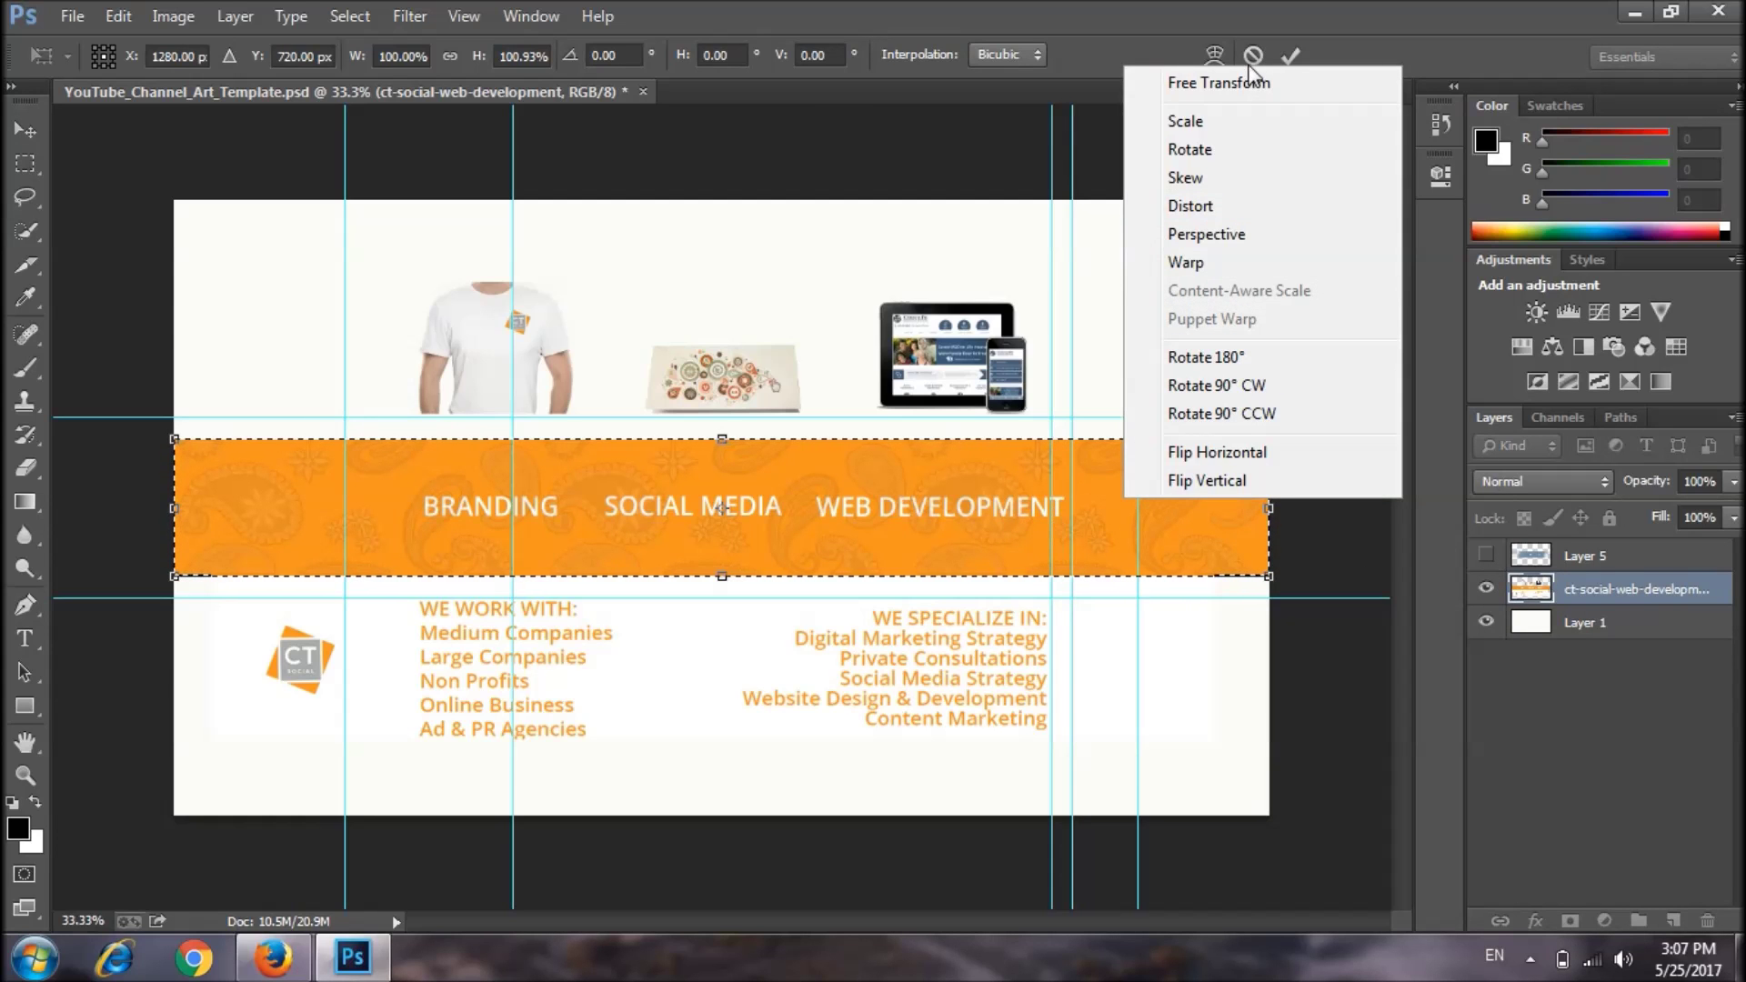
{"action": "left_click", "coordinate": [42, 128]}
{"action": "left_click", "coordinate": [24, 163]}
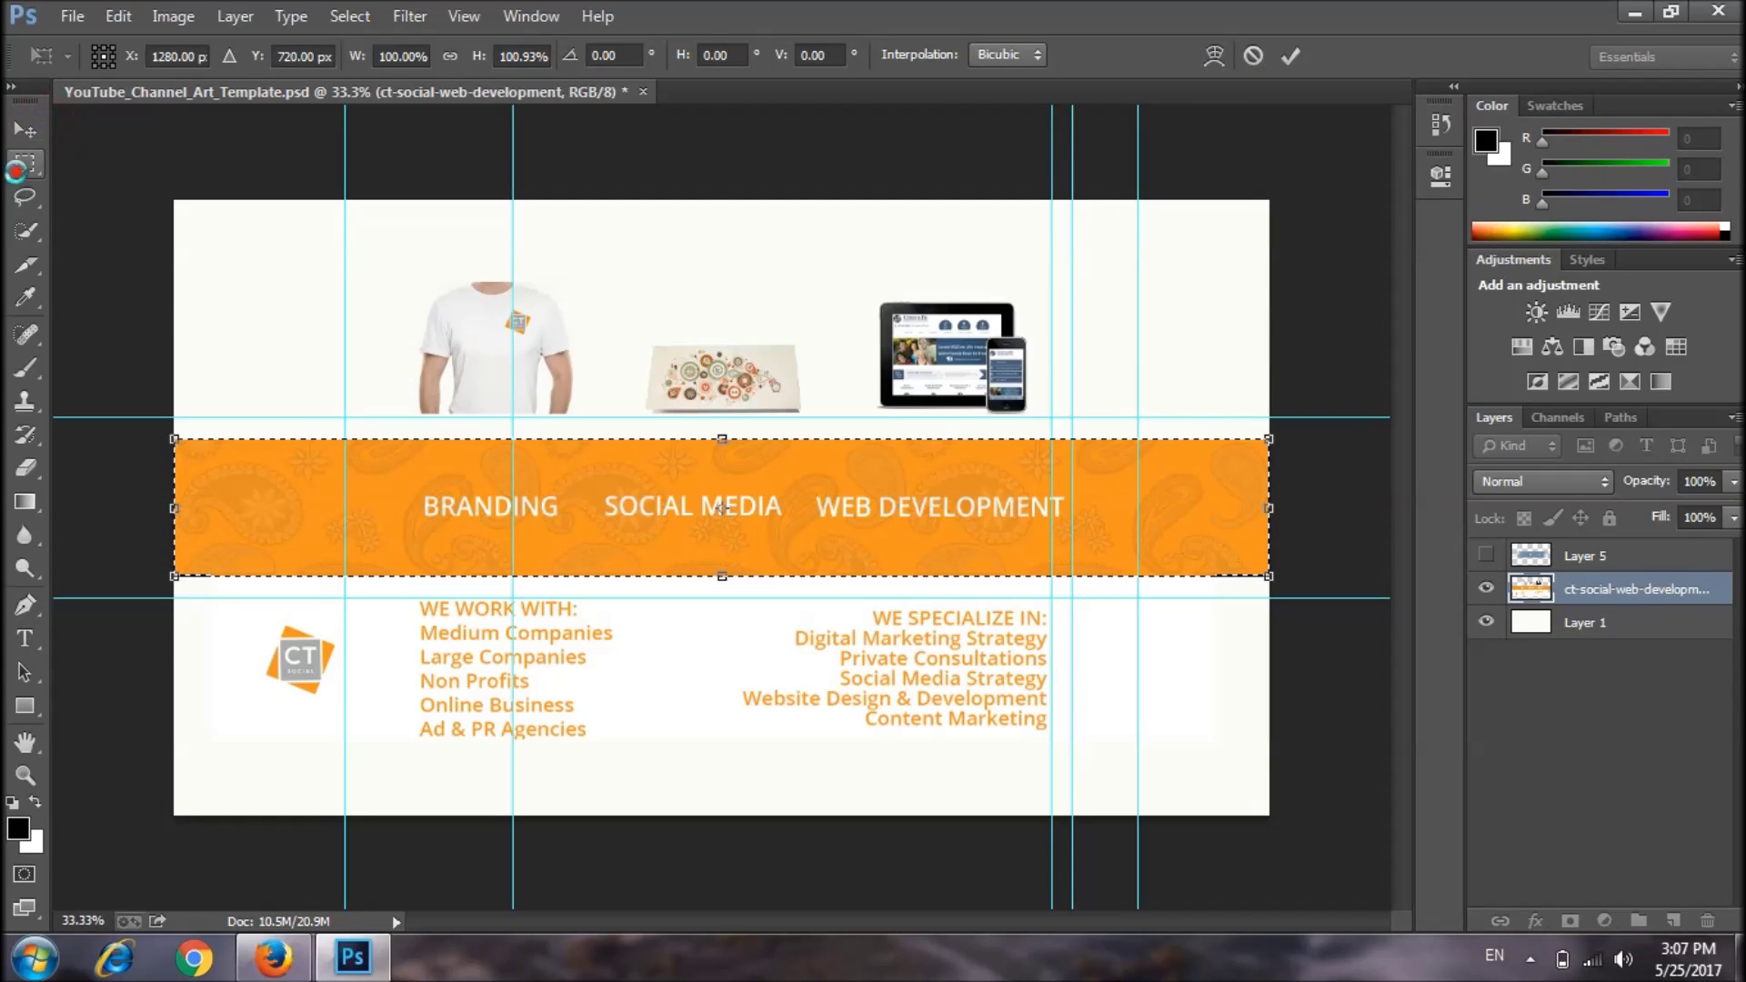
{"action": "left_click", "coordinate": [802, 376]}
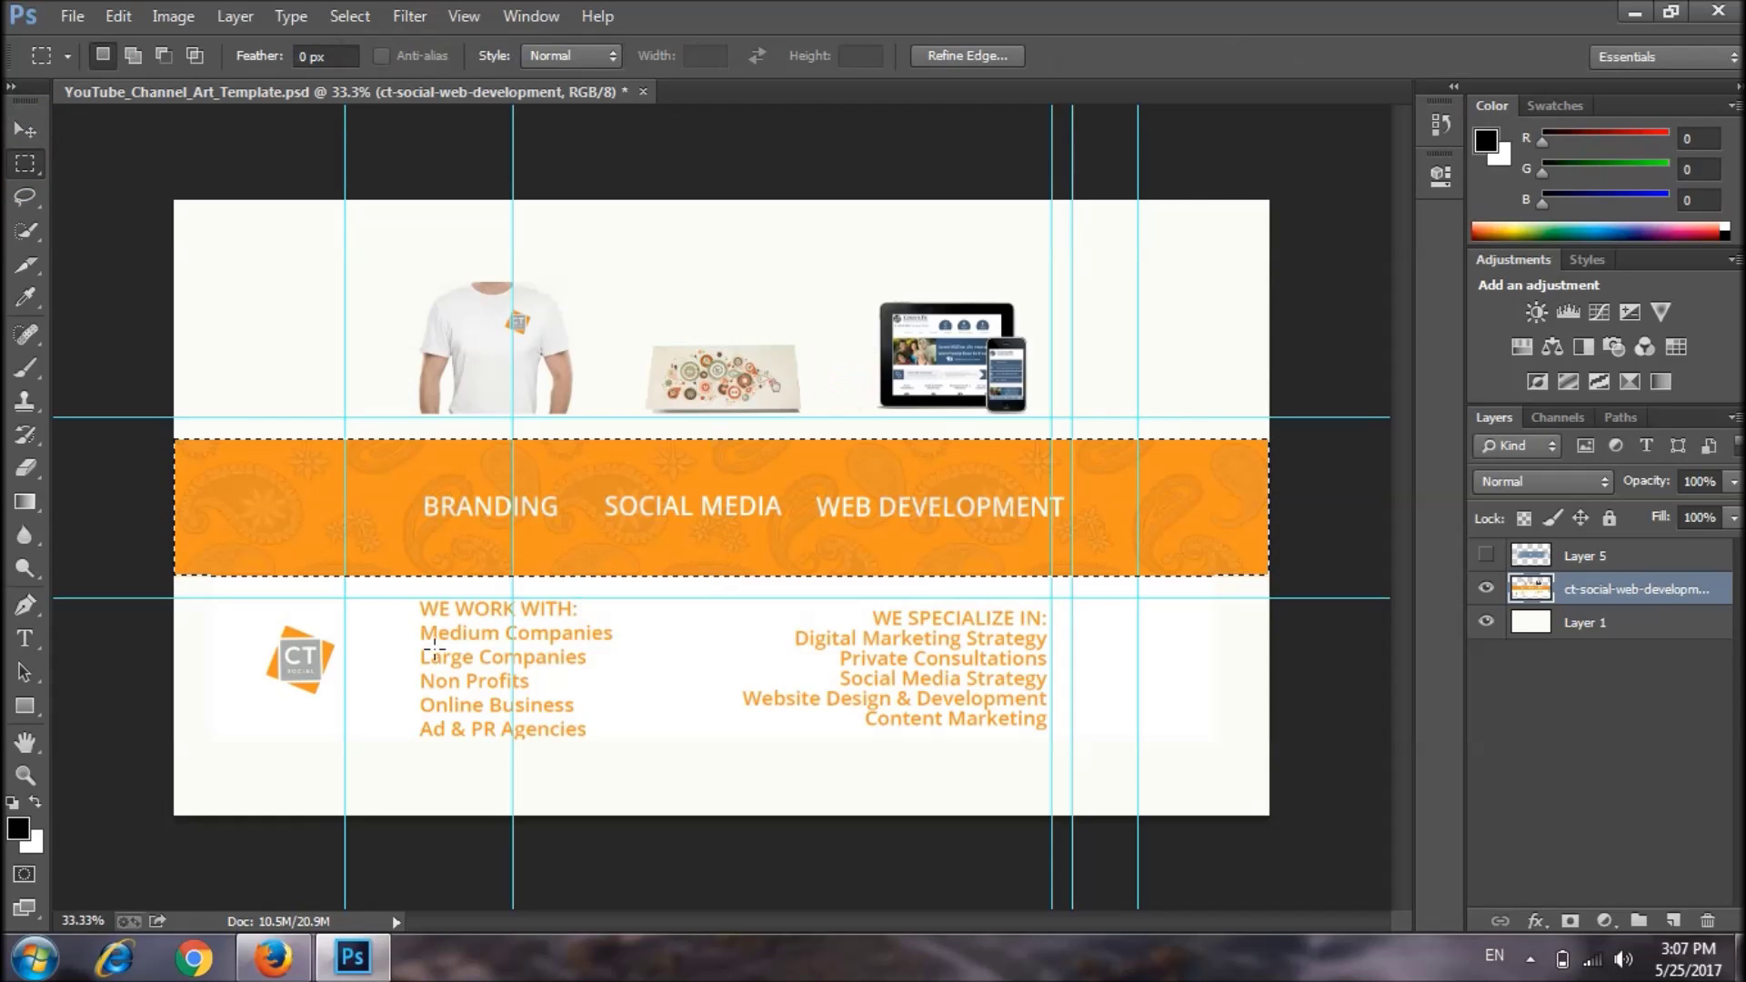
Cut the selected orange band to its own layer with Layer Via Cut, hide that layer and make Layer 1 active.
{"action": "right_click", "coordinate": [227, 488]}
{"action": "left_click", "coordinate": [405, 238]}
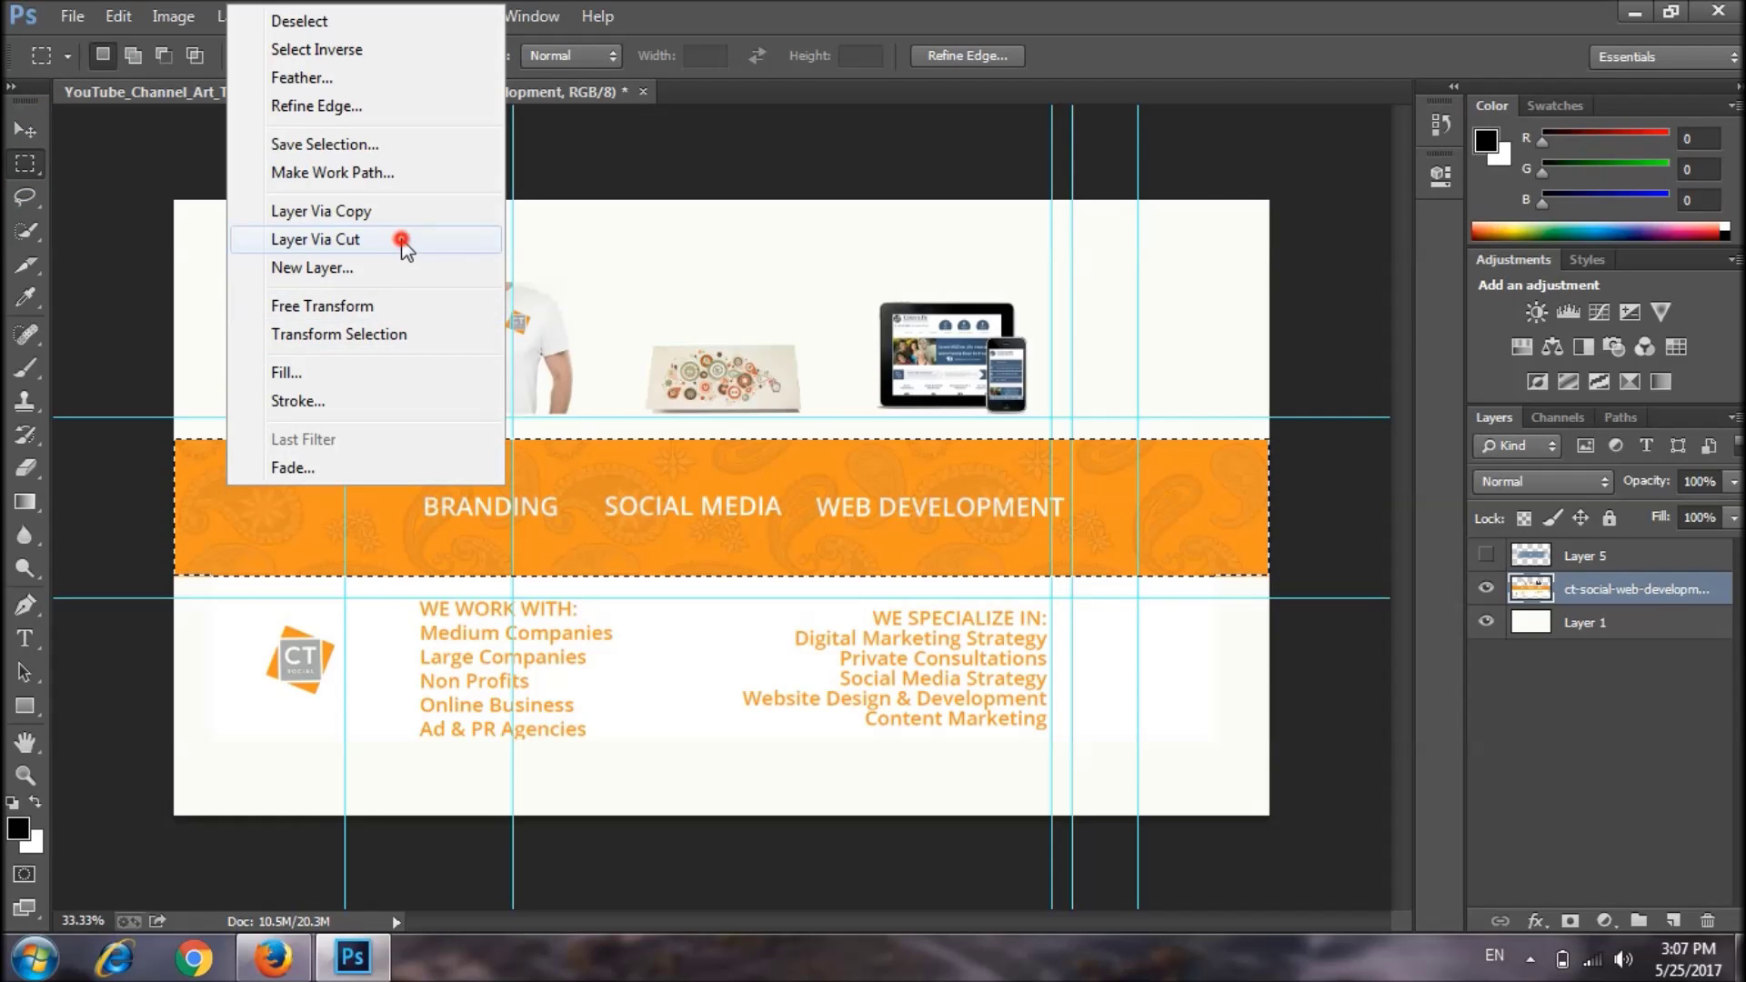
{"action": "left_click", "coordinate": [1486, 593]}
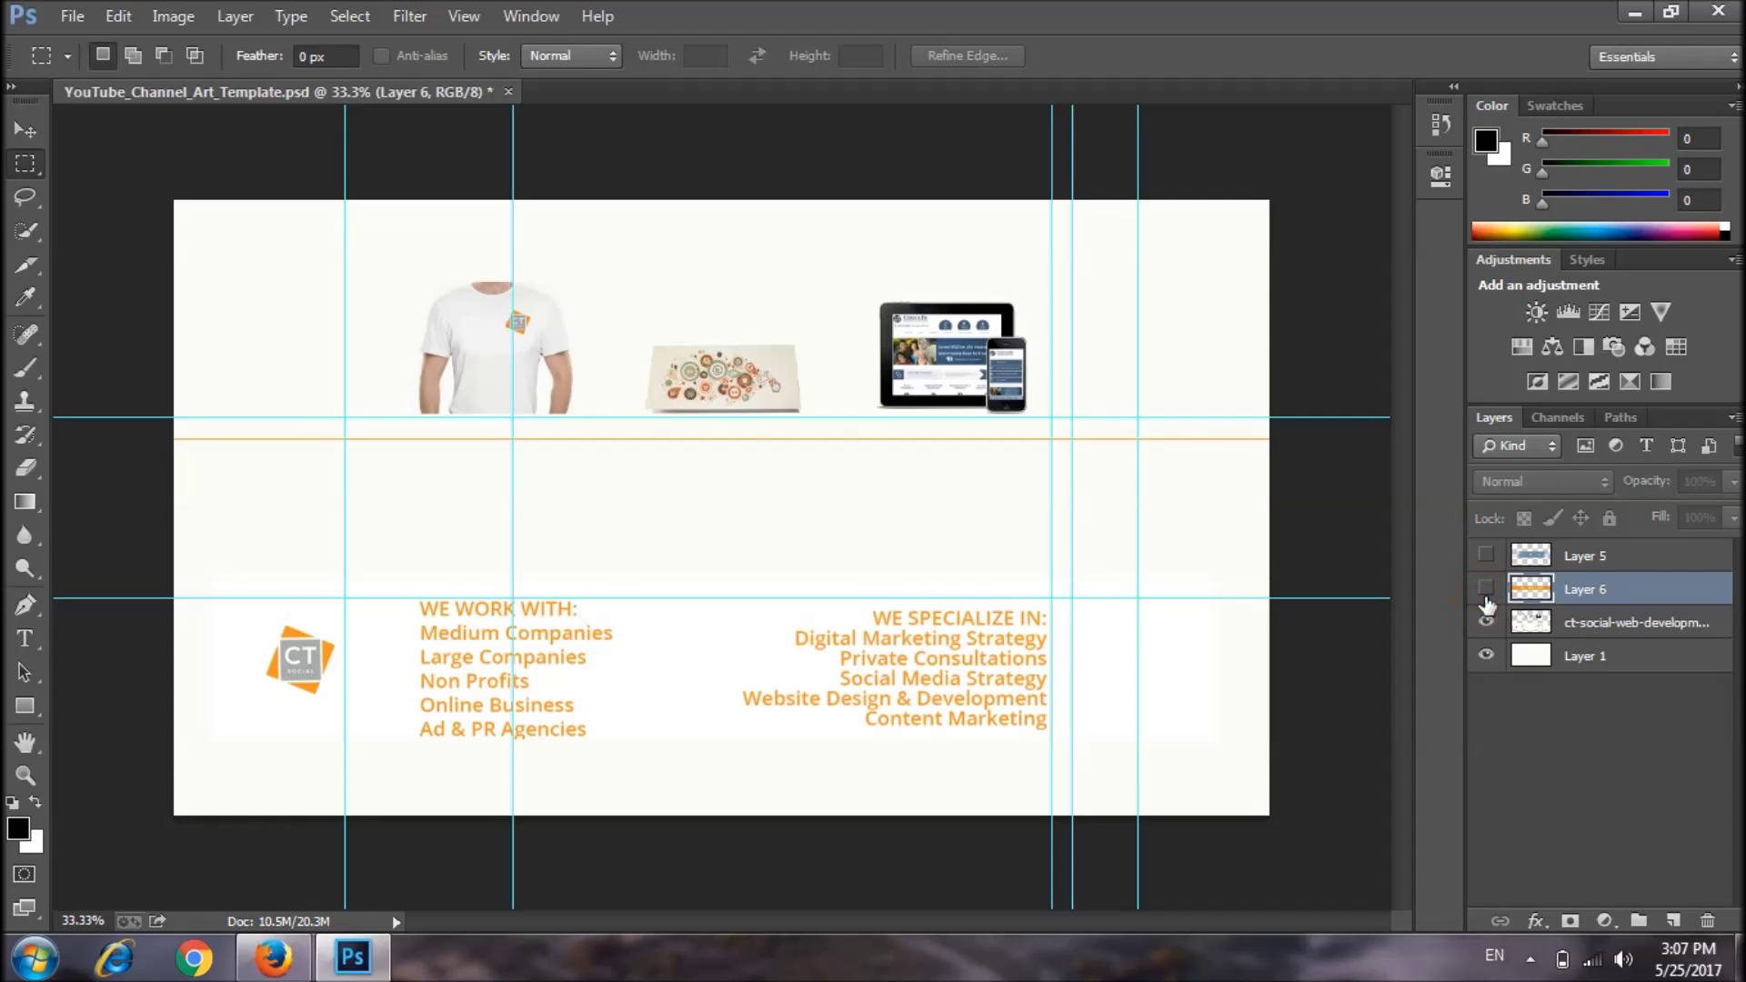
{"action": "key", "text": "e"}
{"action": "left_click", "coordinate": [1582, 655]}
{"action": "left_click", "coordinate": [1485, 591]}
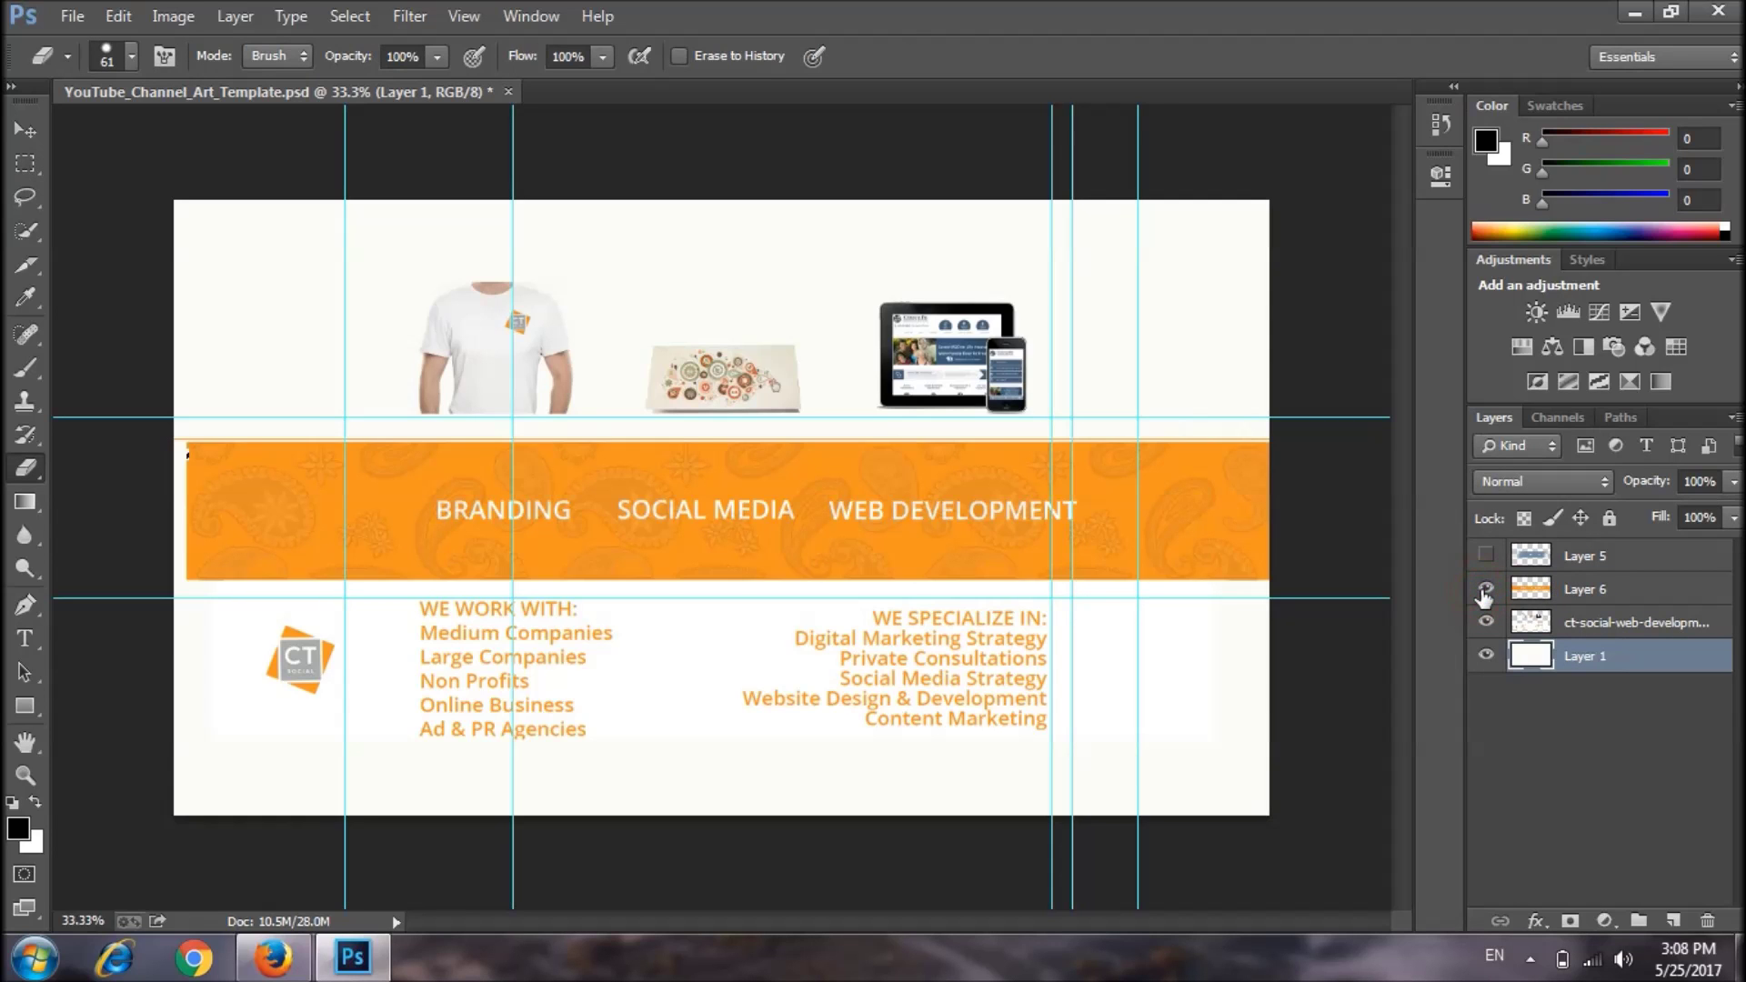
{"action": "left_click", "coordinate": [1485, 591]}
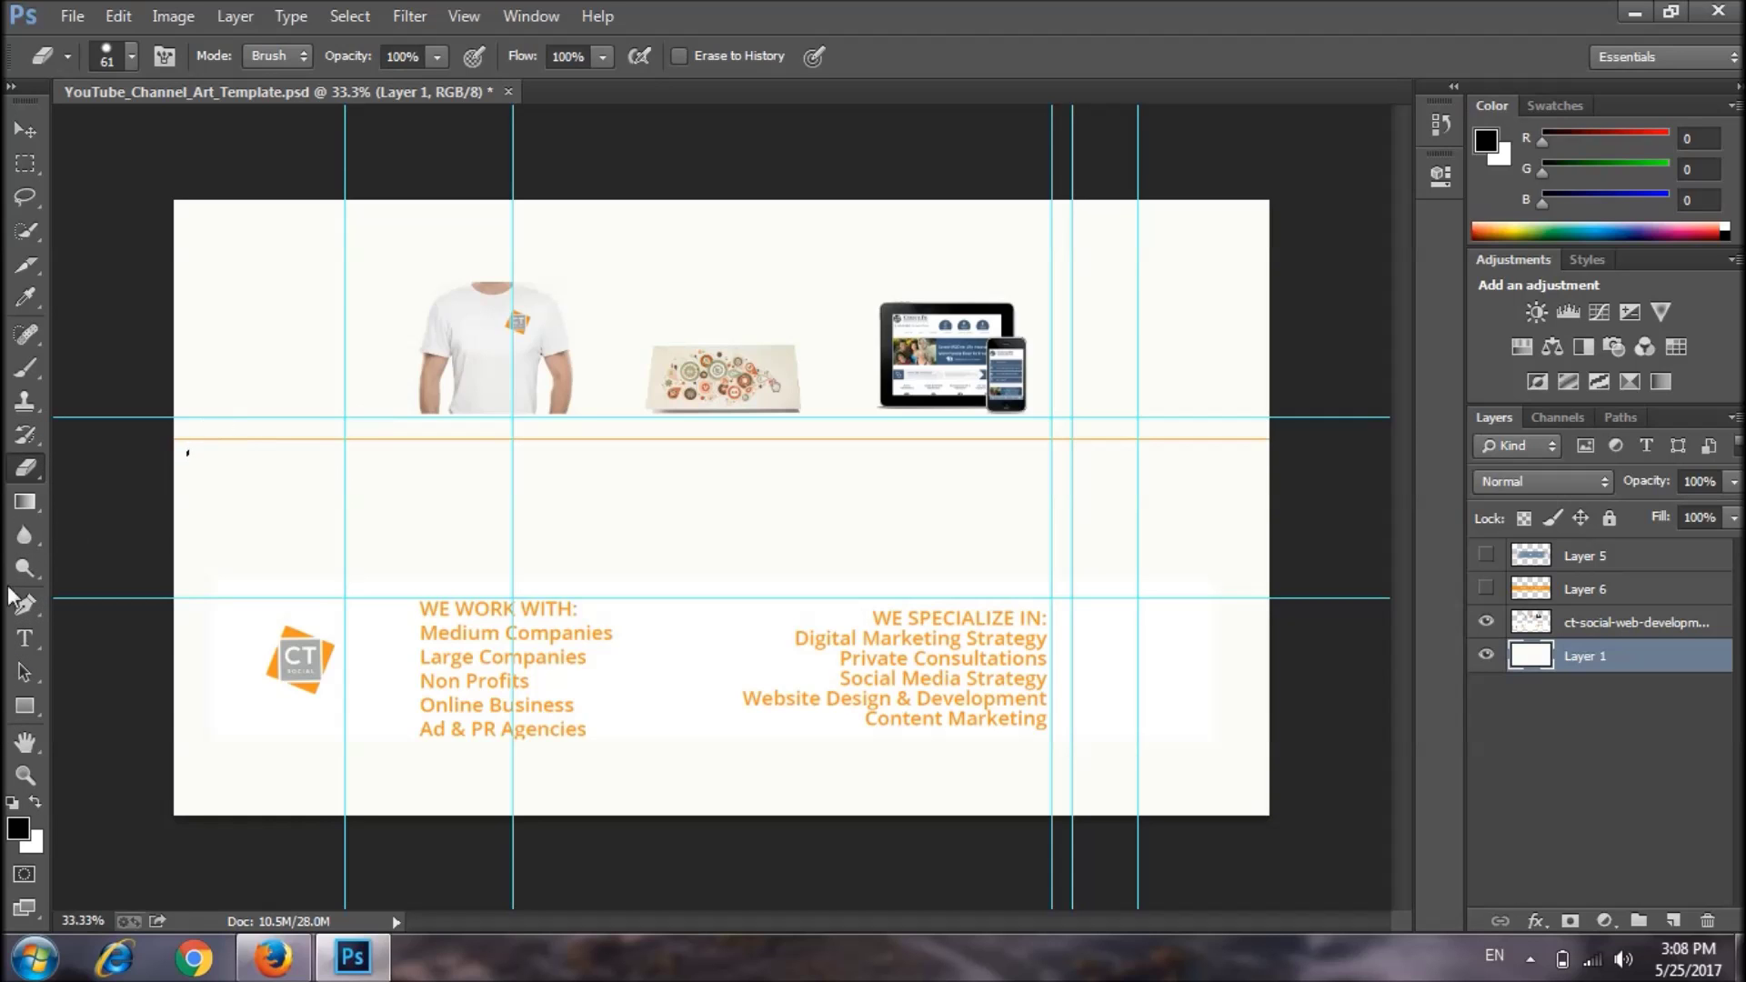
Swap the foreground and background colors and set the foreground color to red ff0000.
{"action": "left_click", "coordinate": [33, 801]}
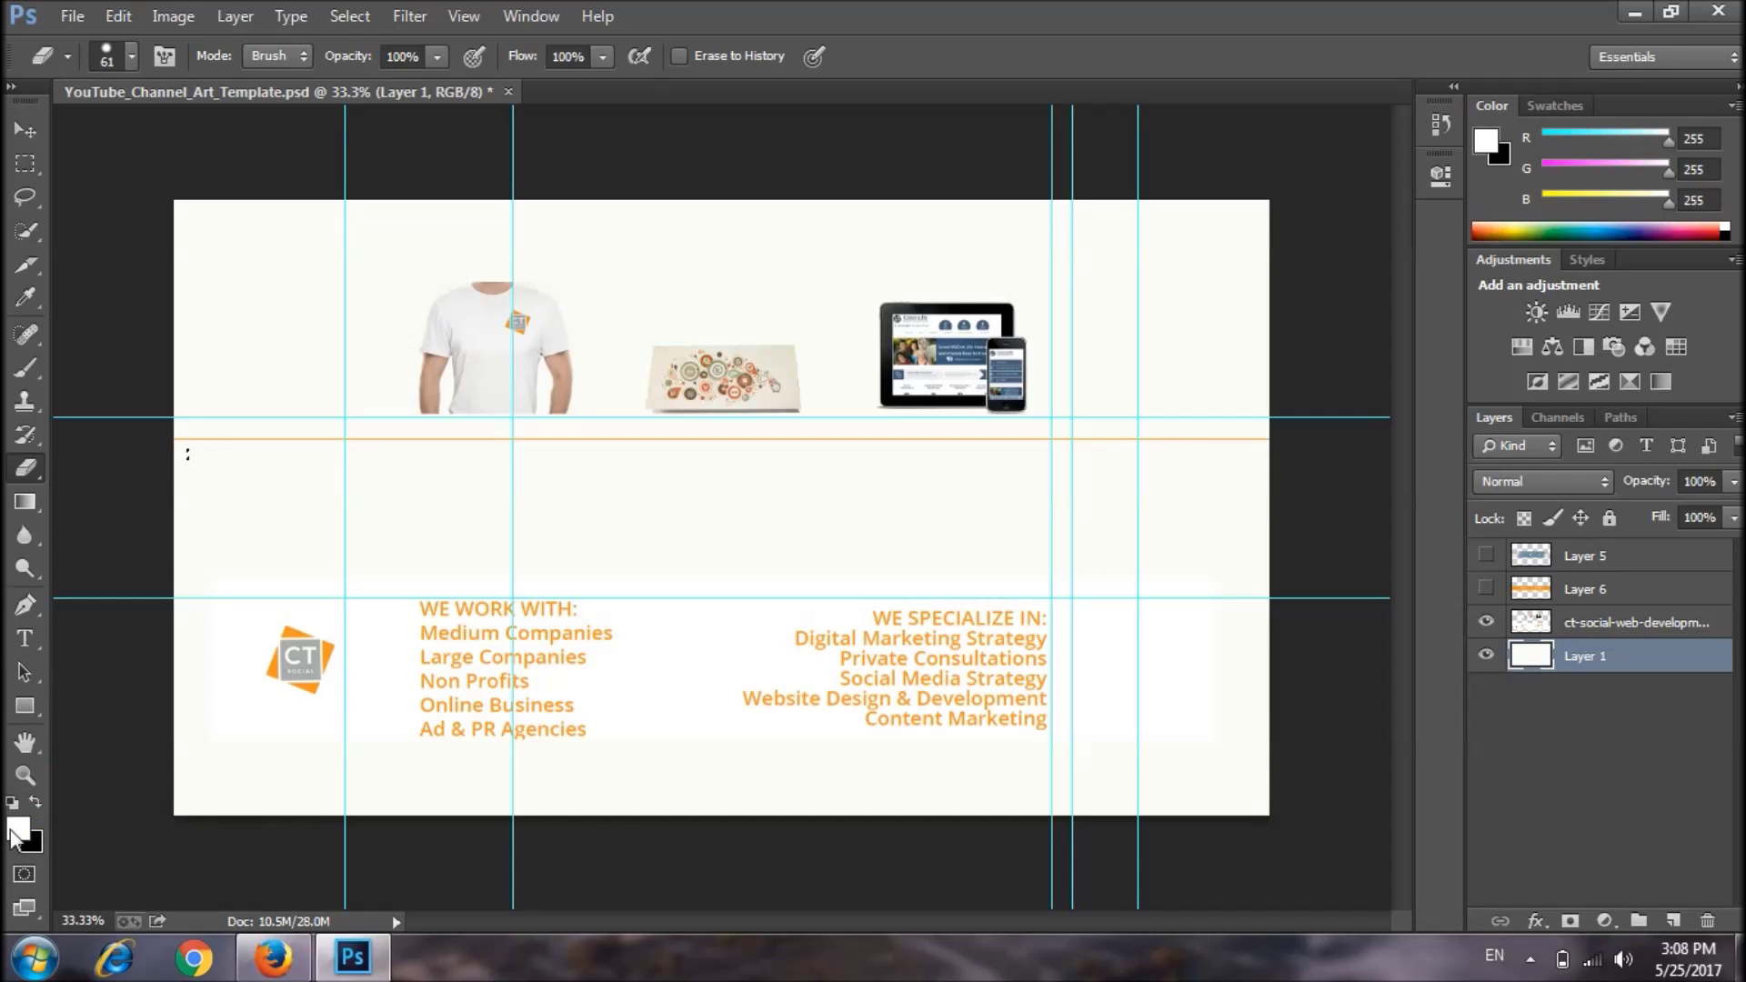
{"action": "left_click", "coordinate": [9, 832]}
{"action": "left_click_drag", "start_coordinate": [1414, 466], "coordinate": [1490, 221]}
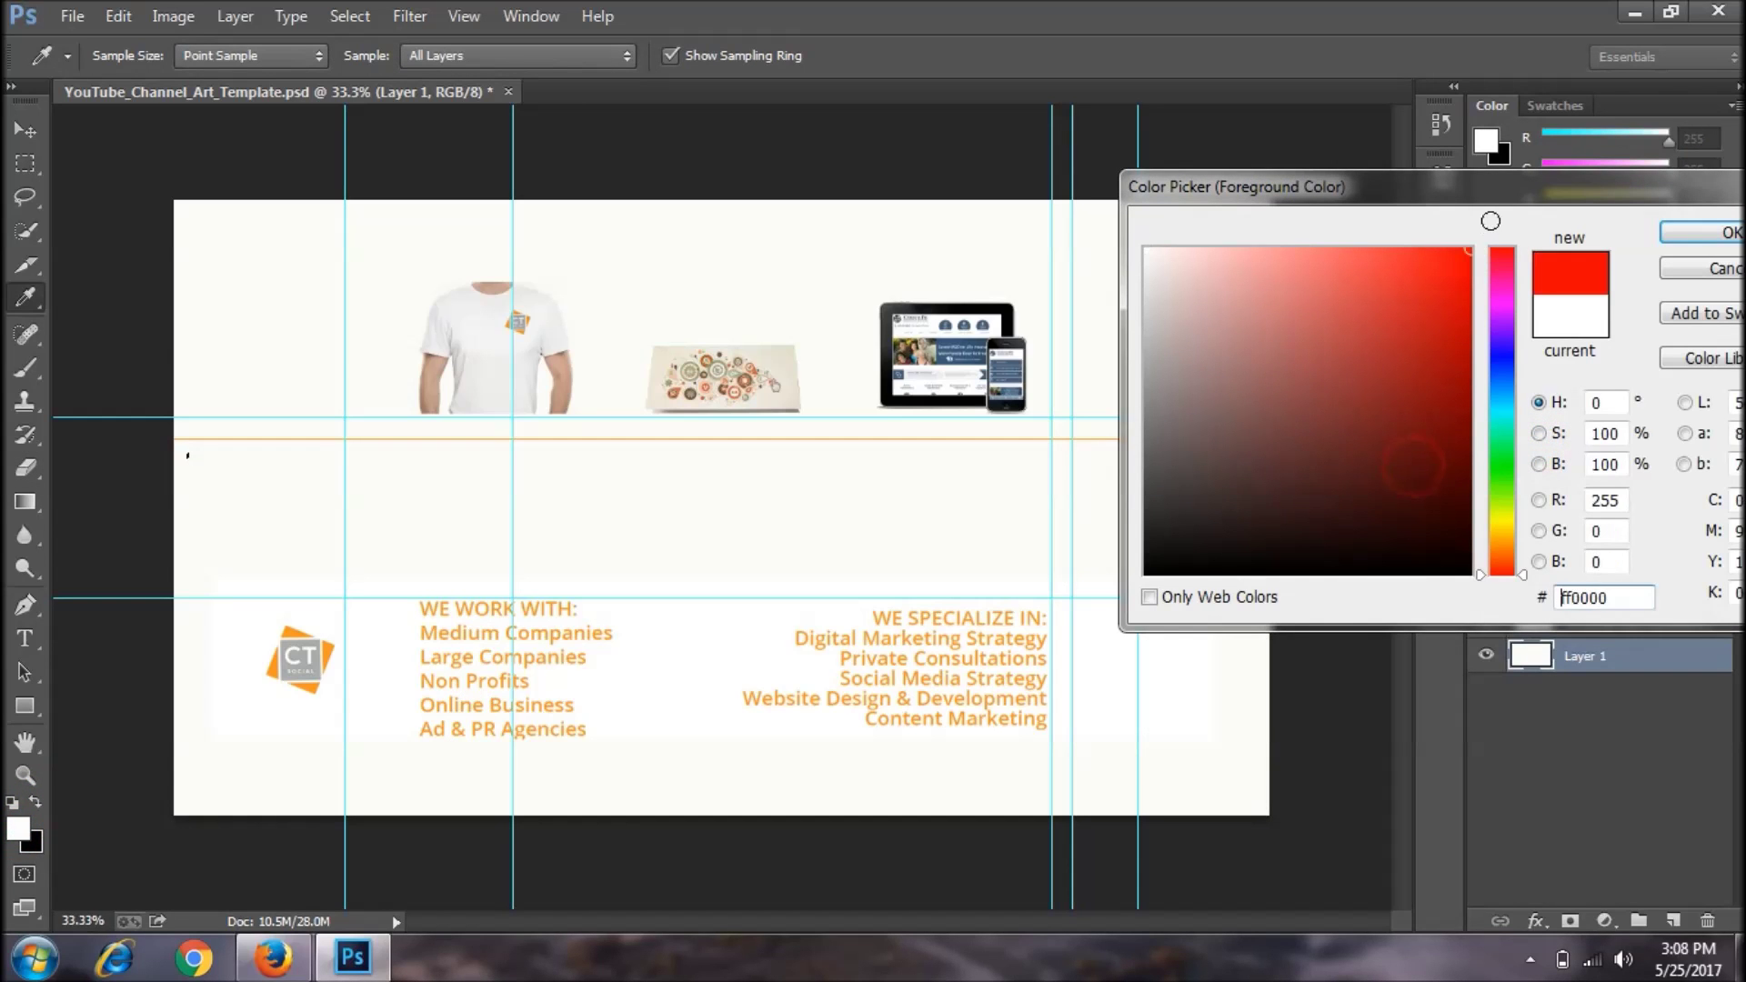
{"action": "left_click", "coordinate": [1702, 233]}
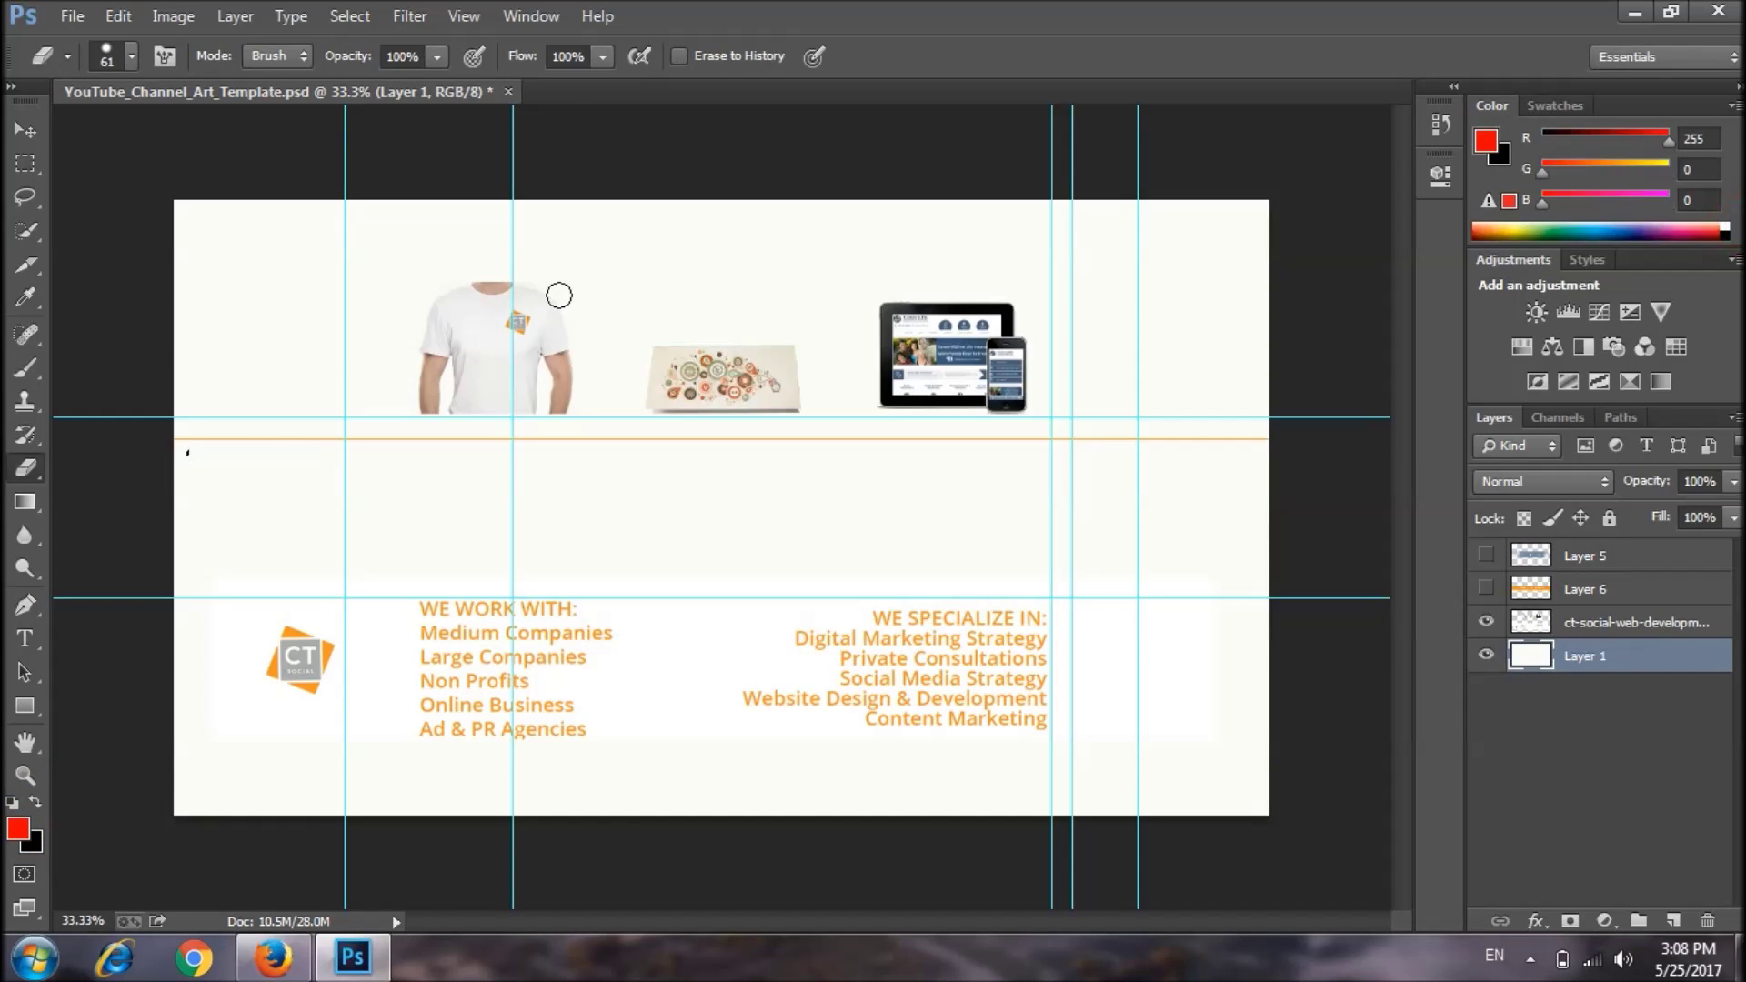
Select a thin full-width strip on Layer 1 directly below the thin orange line with the Rectangular Marquee.
{"action": "left_click", "coordinate": [24, 163]}
{"action": "left_click_drag", "start_coordinate": [173, 417], "coordinate": [1273, 453]}
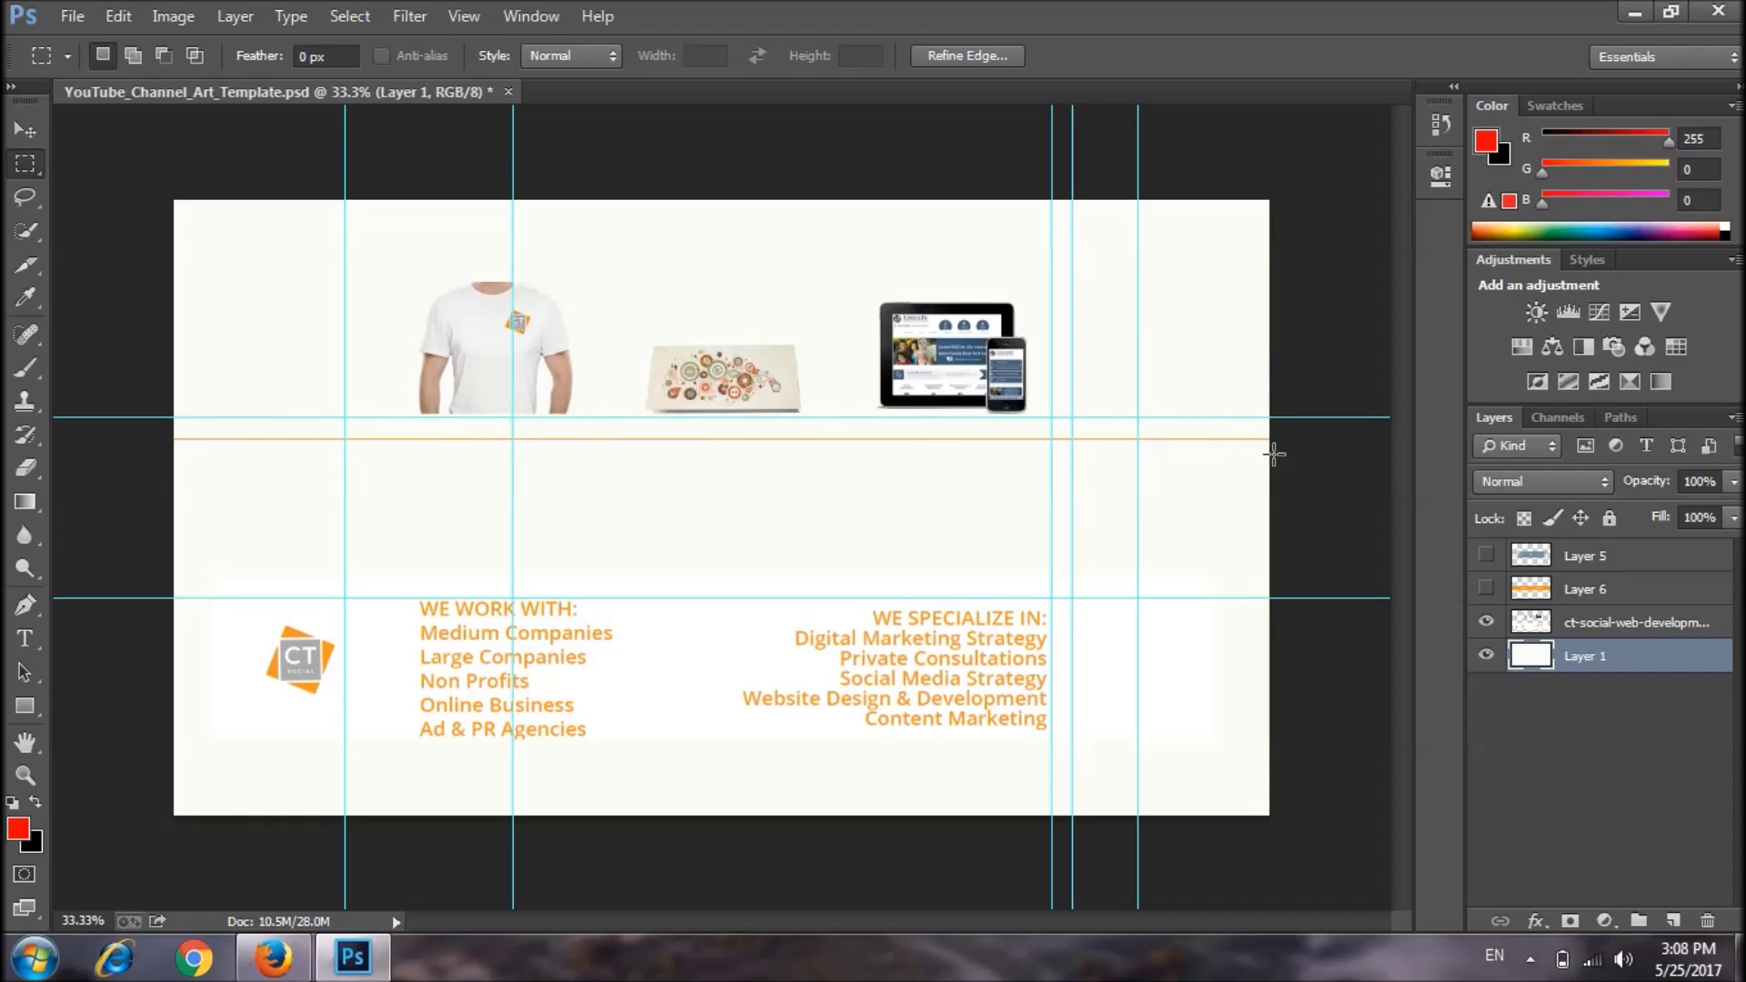
{"action": "right_click", "coordinate": [1089, 446]}
Fill the selected strip on Layer 1 with the custom color ff0000 in Normal mode at 100% opacity.
{"action": "right_click", "coordinate": [876, 446]}
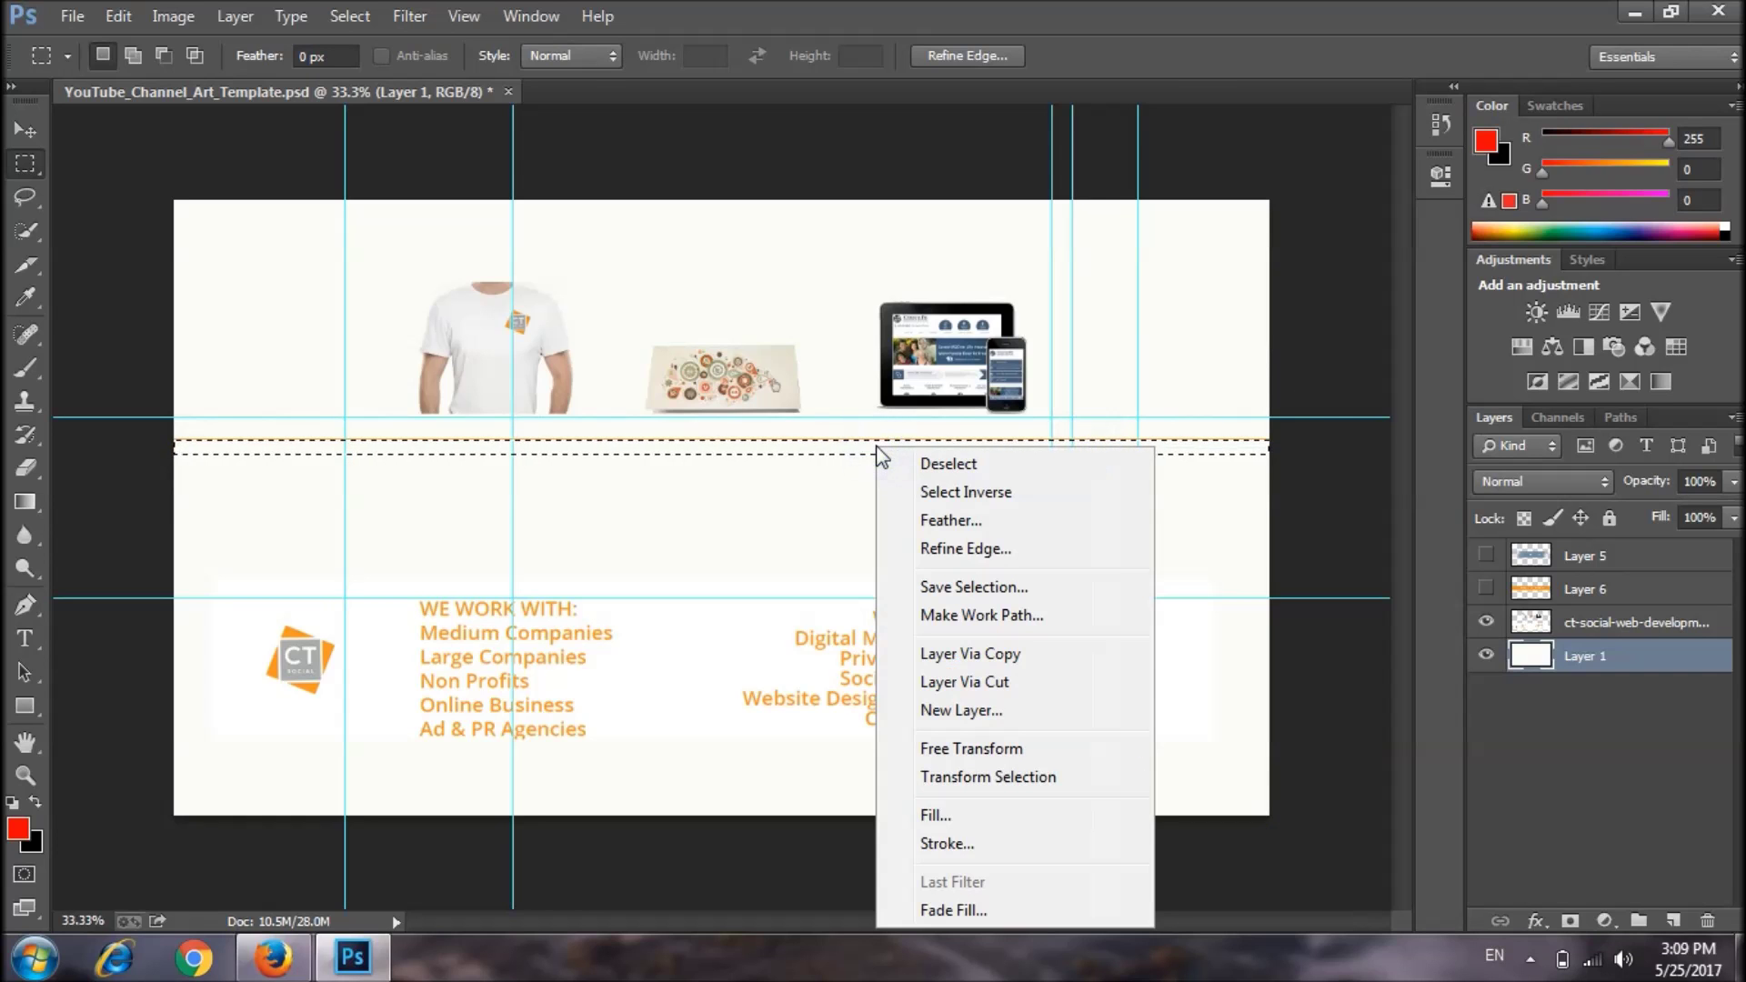
{"action": "left_click", "coordinate": [966, 816]}
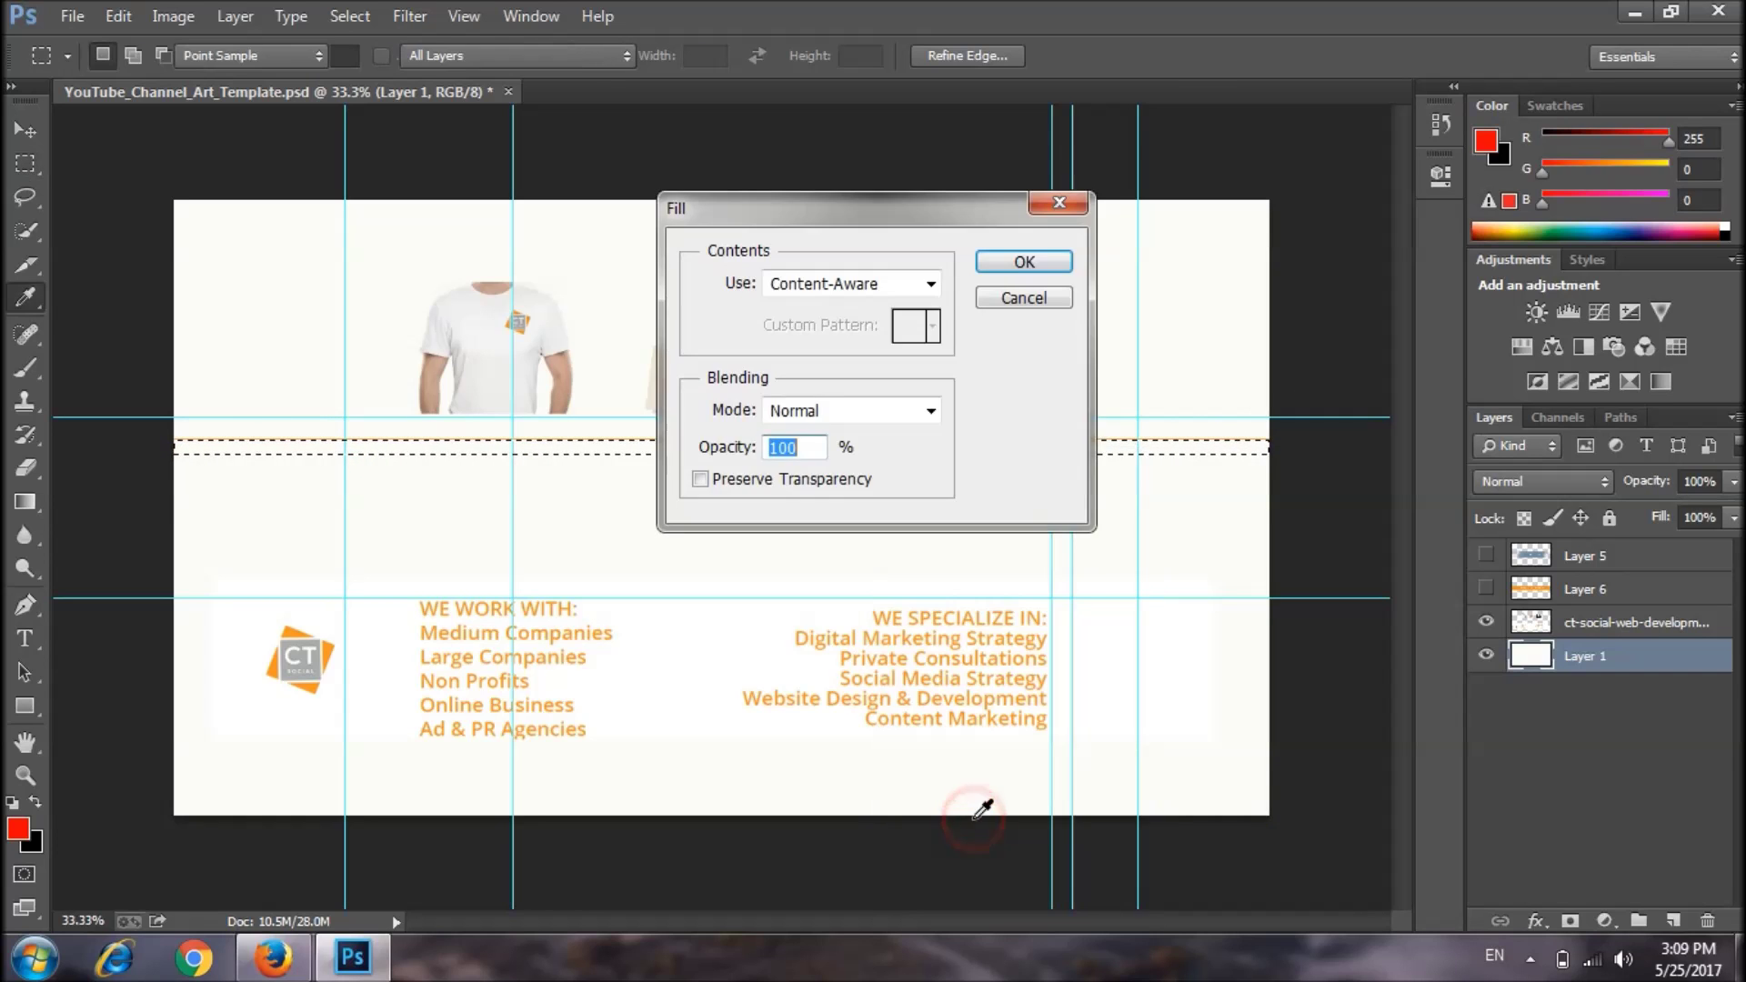
{"action": "left_click", "coordinate": [701, 479]}
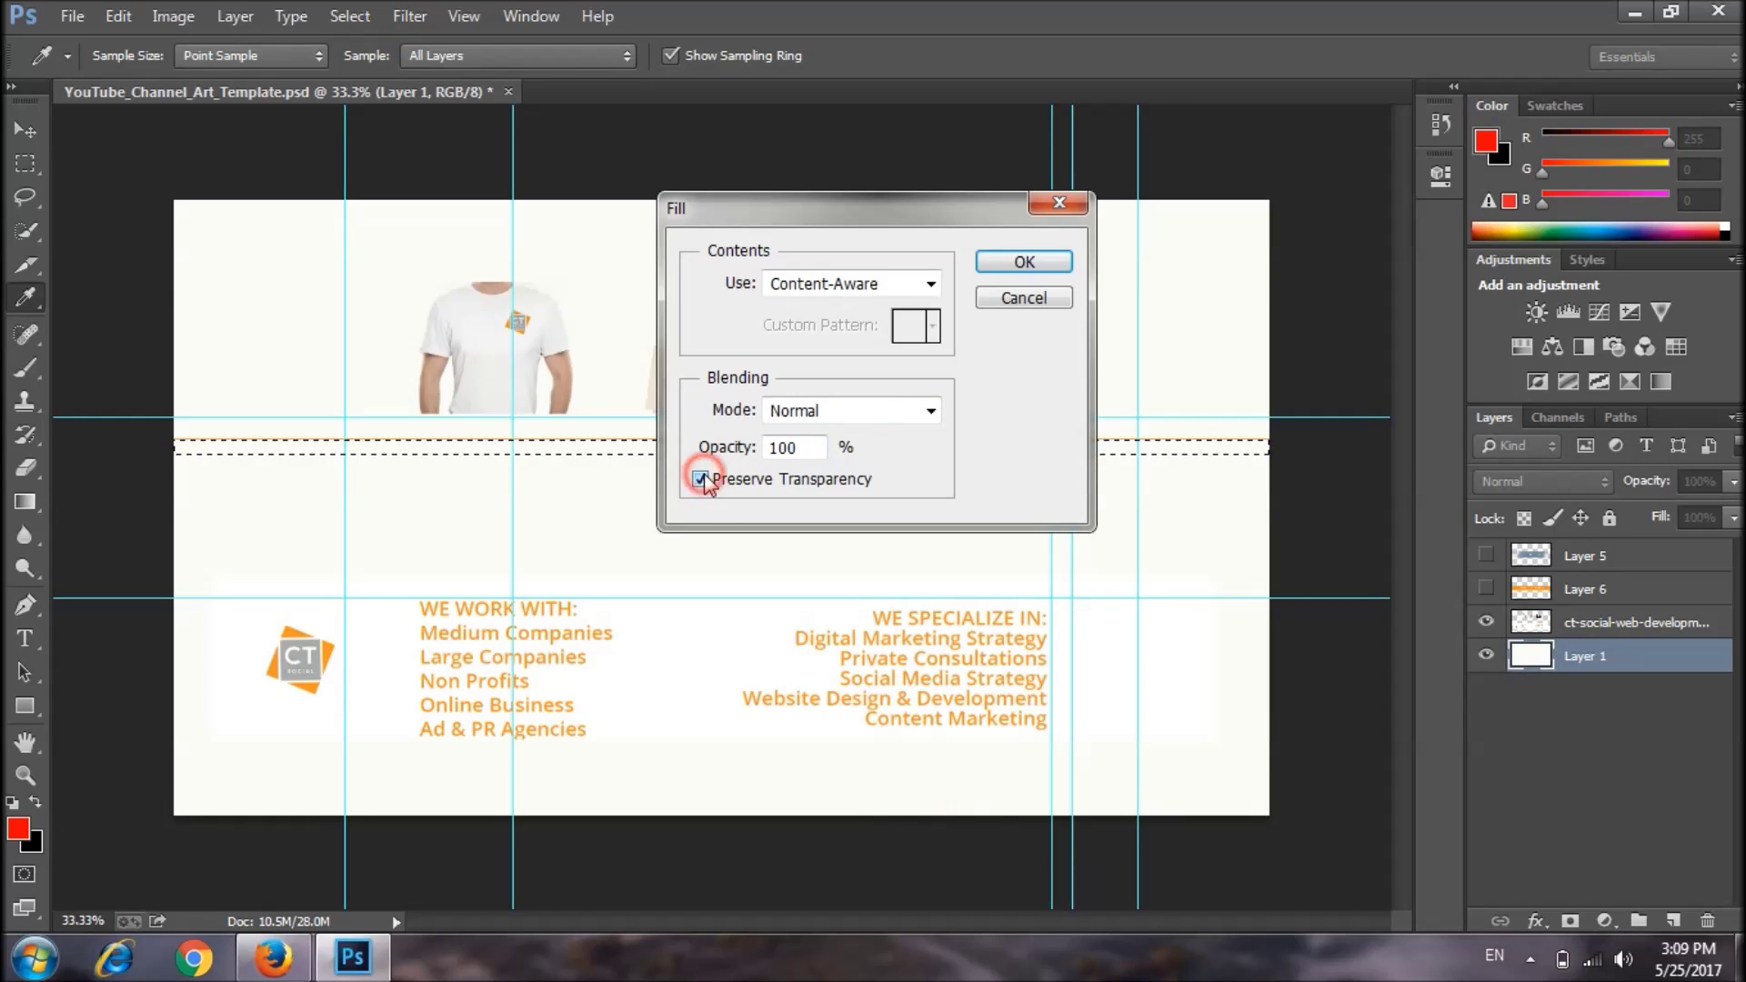
{"action": "left_click", "coordinate": [701, 479]}
{"action": "left_click", "coordinate": [930, 410]}
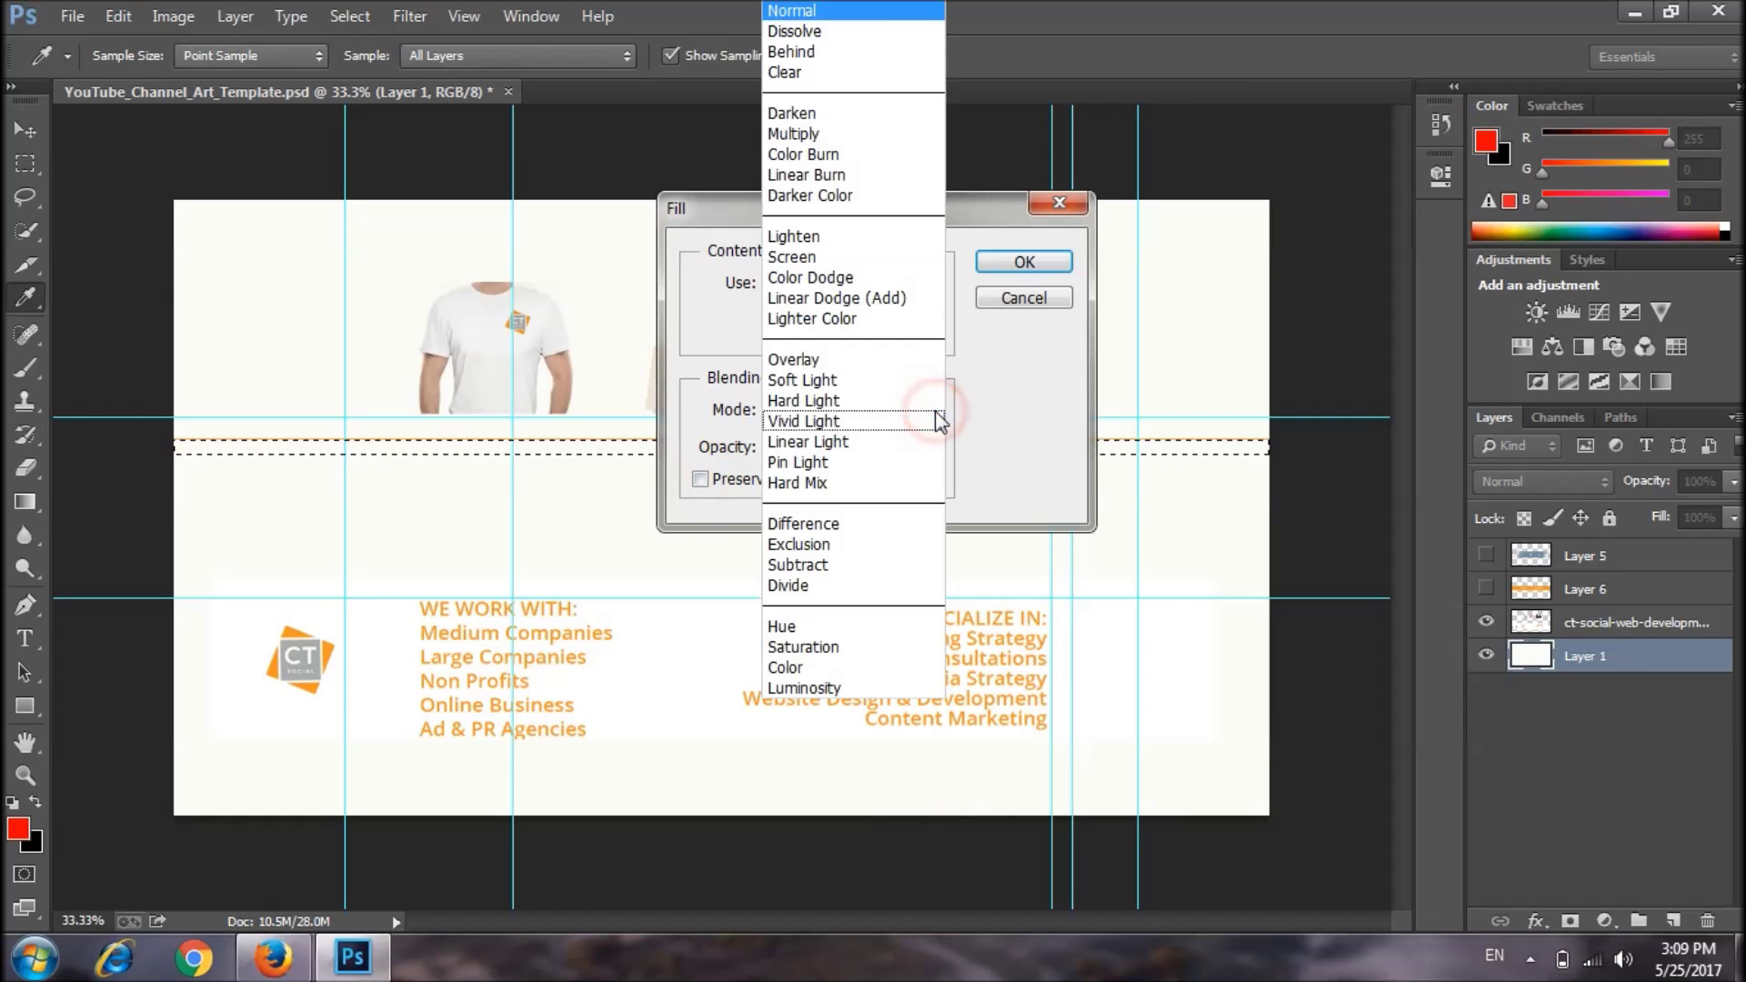
{"action": "left_click", "coordinate": [1059, 432]}
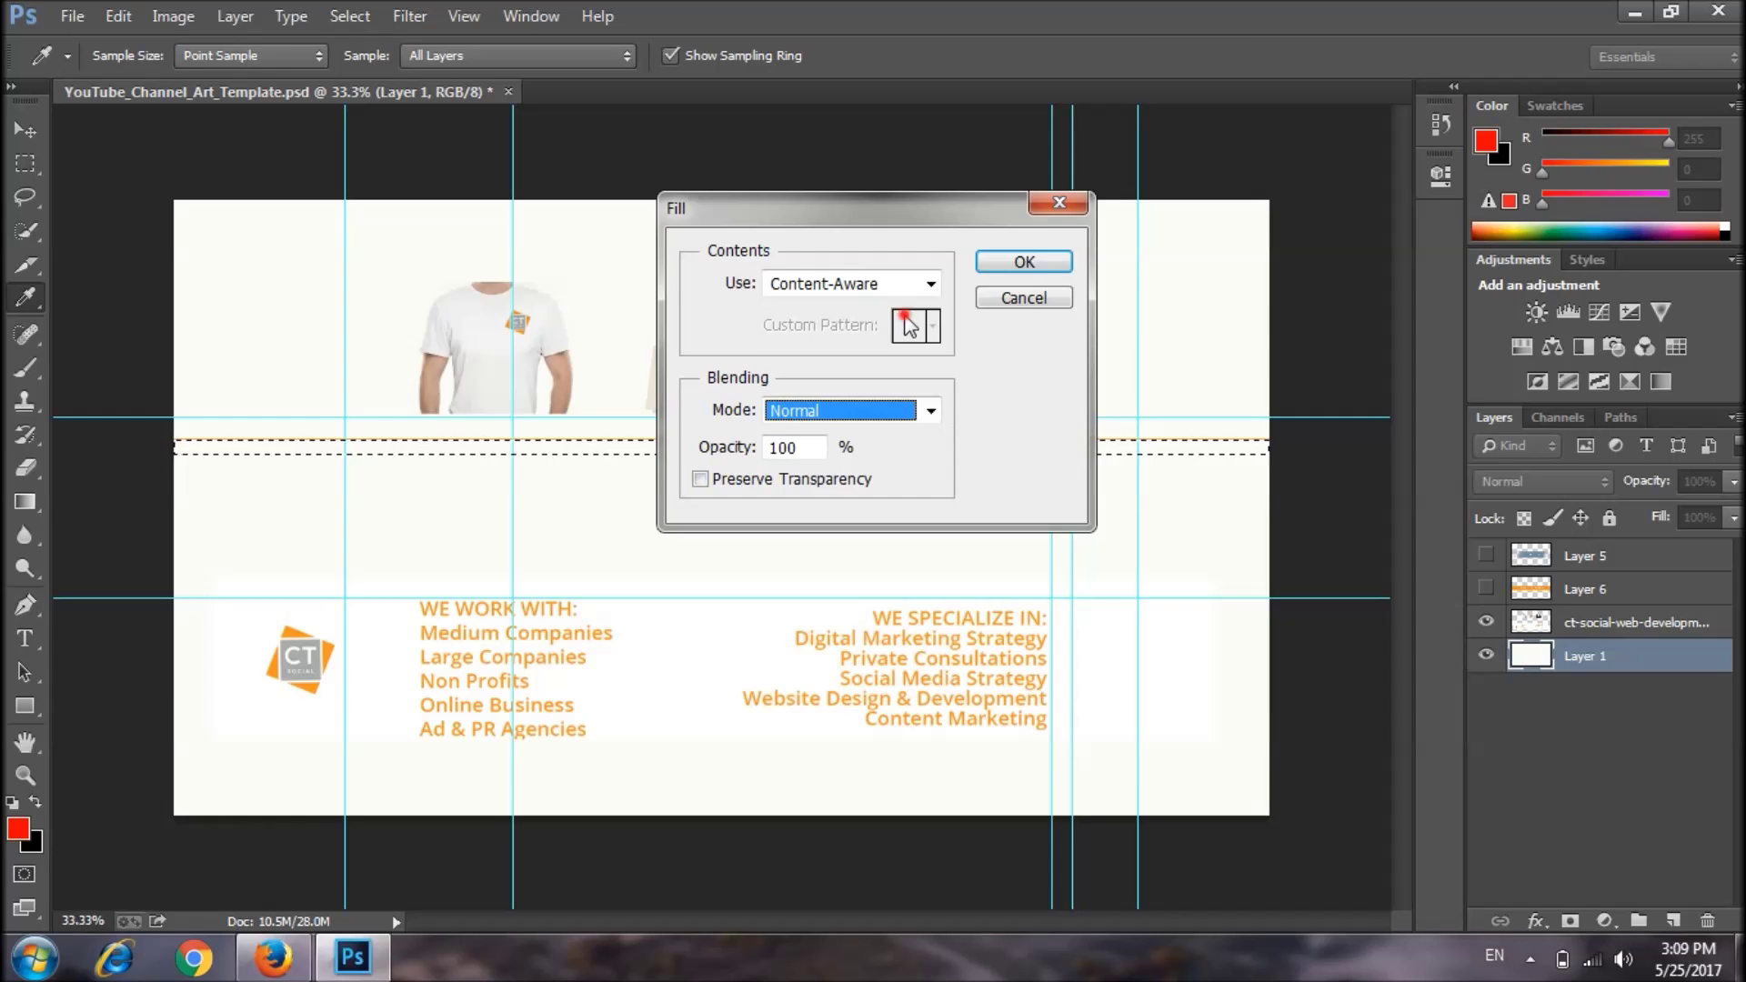
{"action": "left_click", "coordinate": [930, 284]}
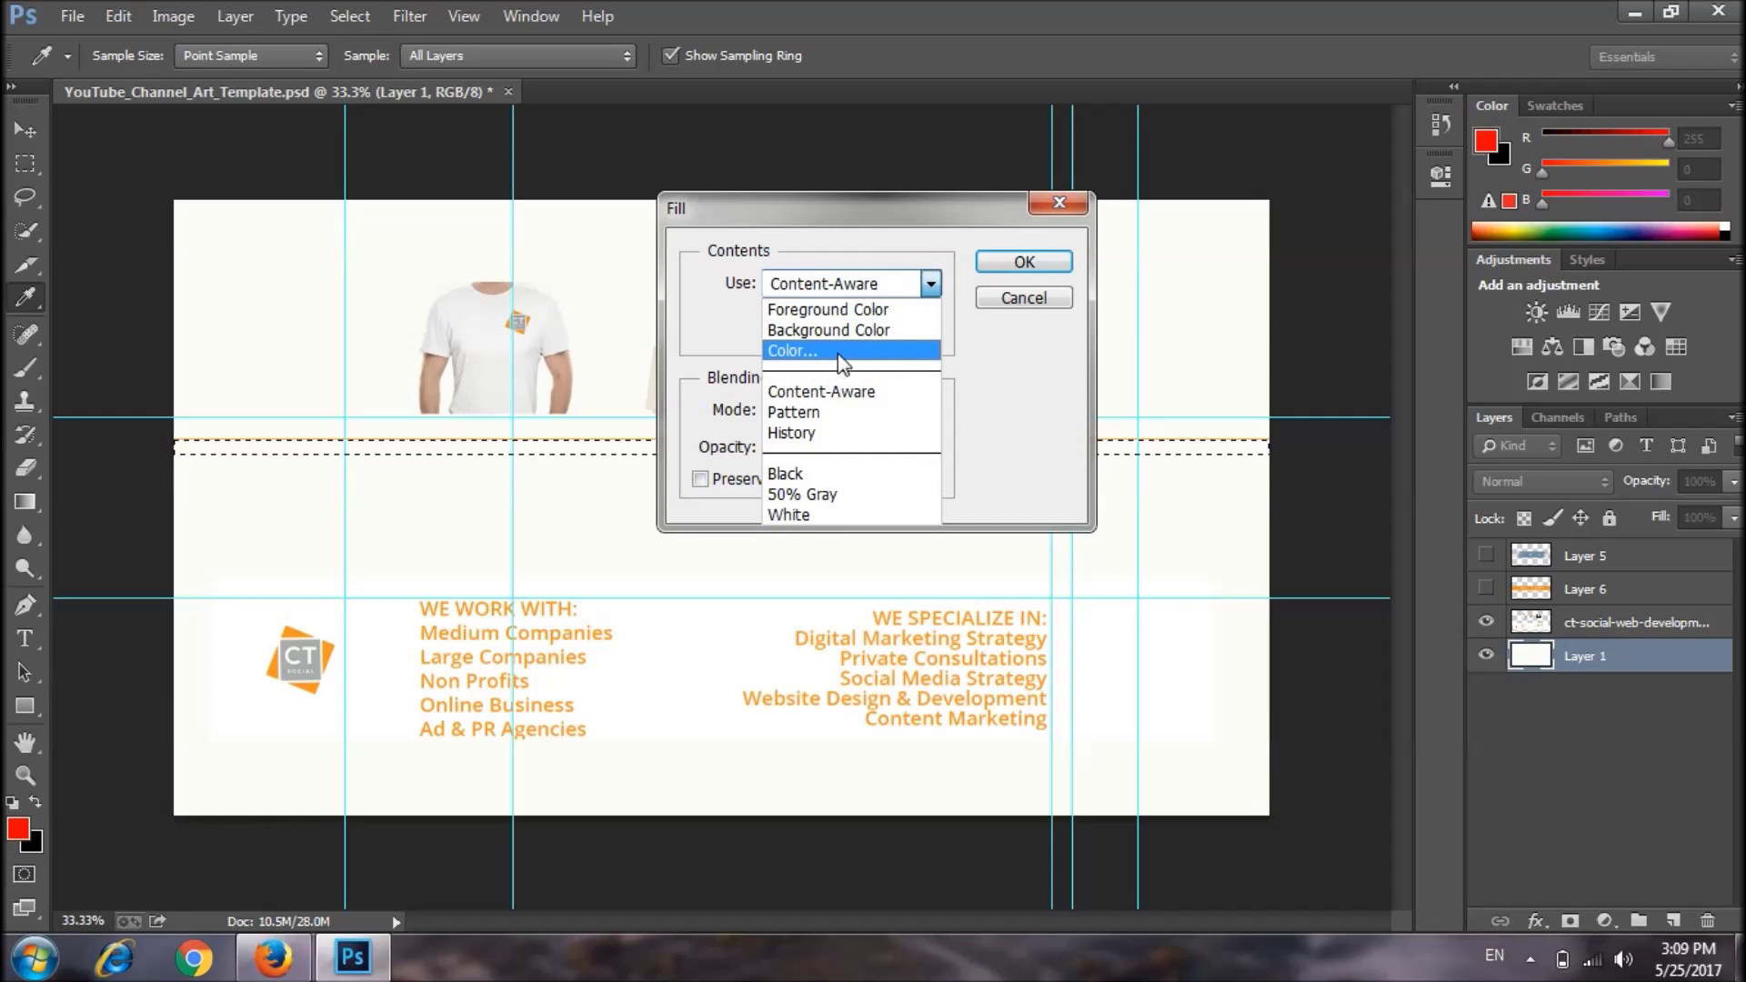
{"action": "left_click", "coordinate": [800, 351]}
{"action": "type", "text": "ff0000"}
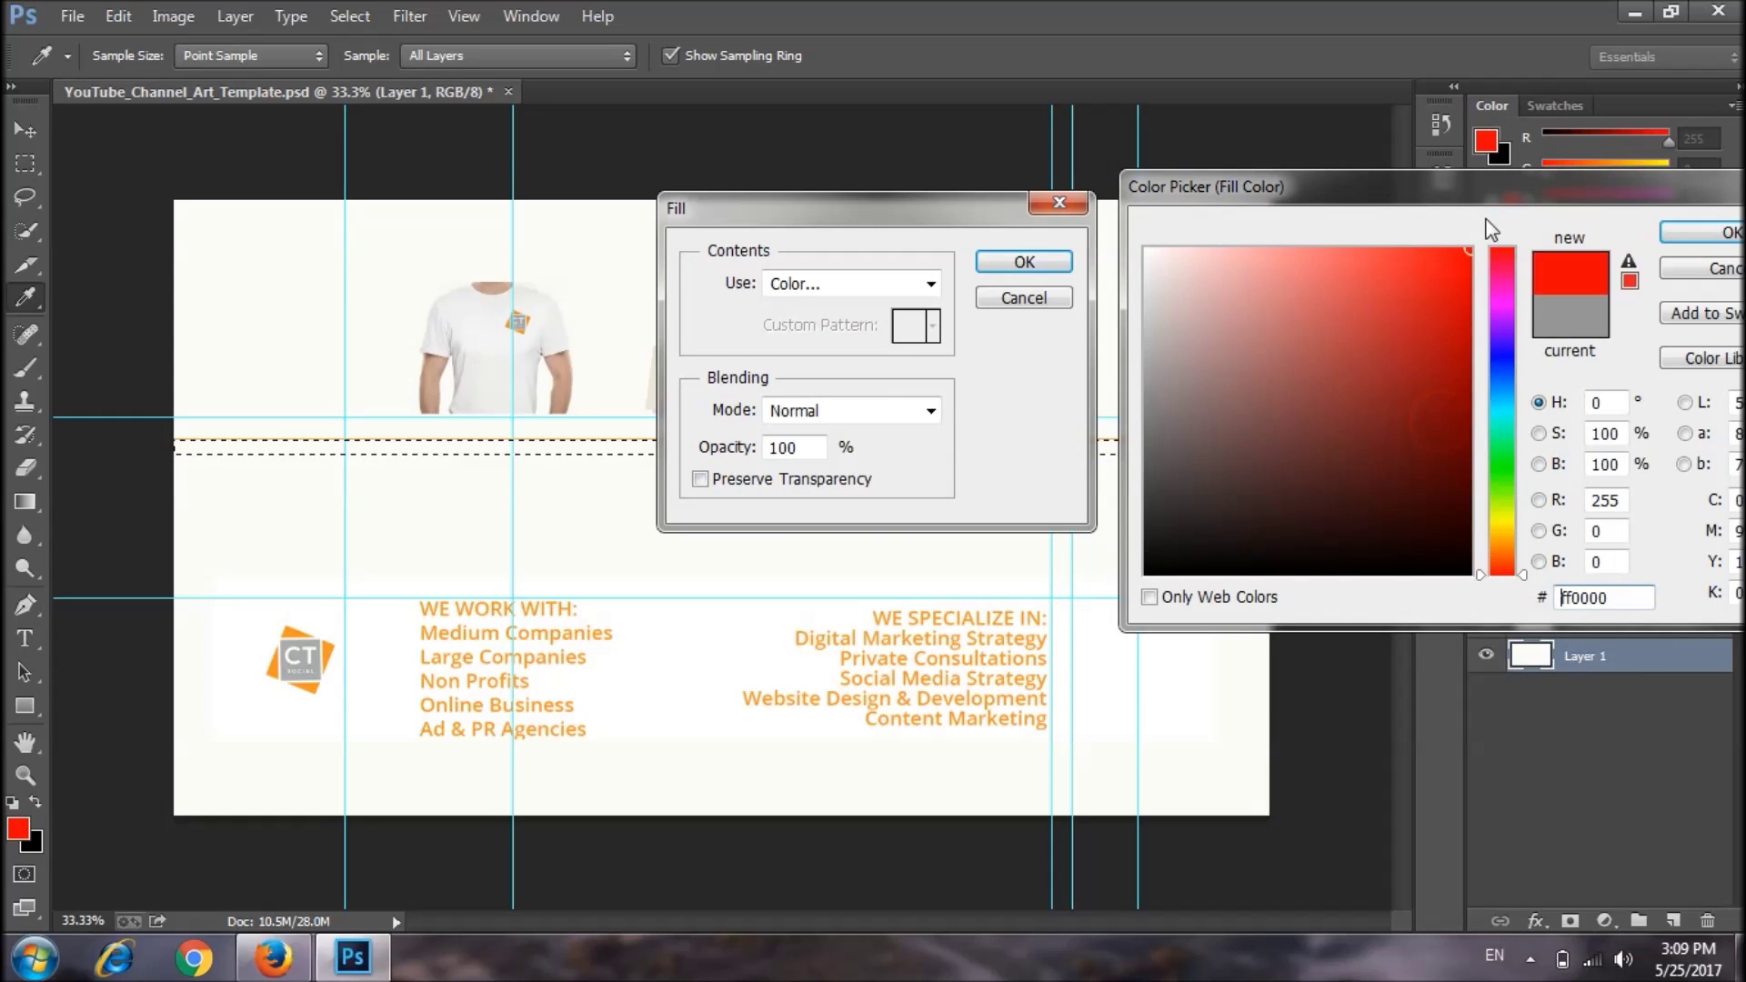
{"action": "left_click", "coordinate": [1700, 232]}
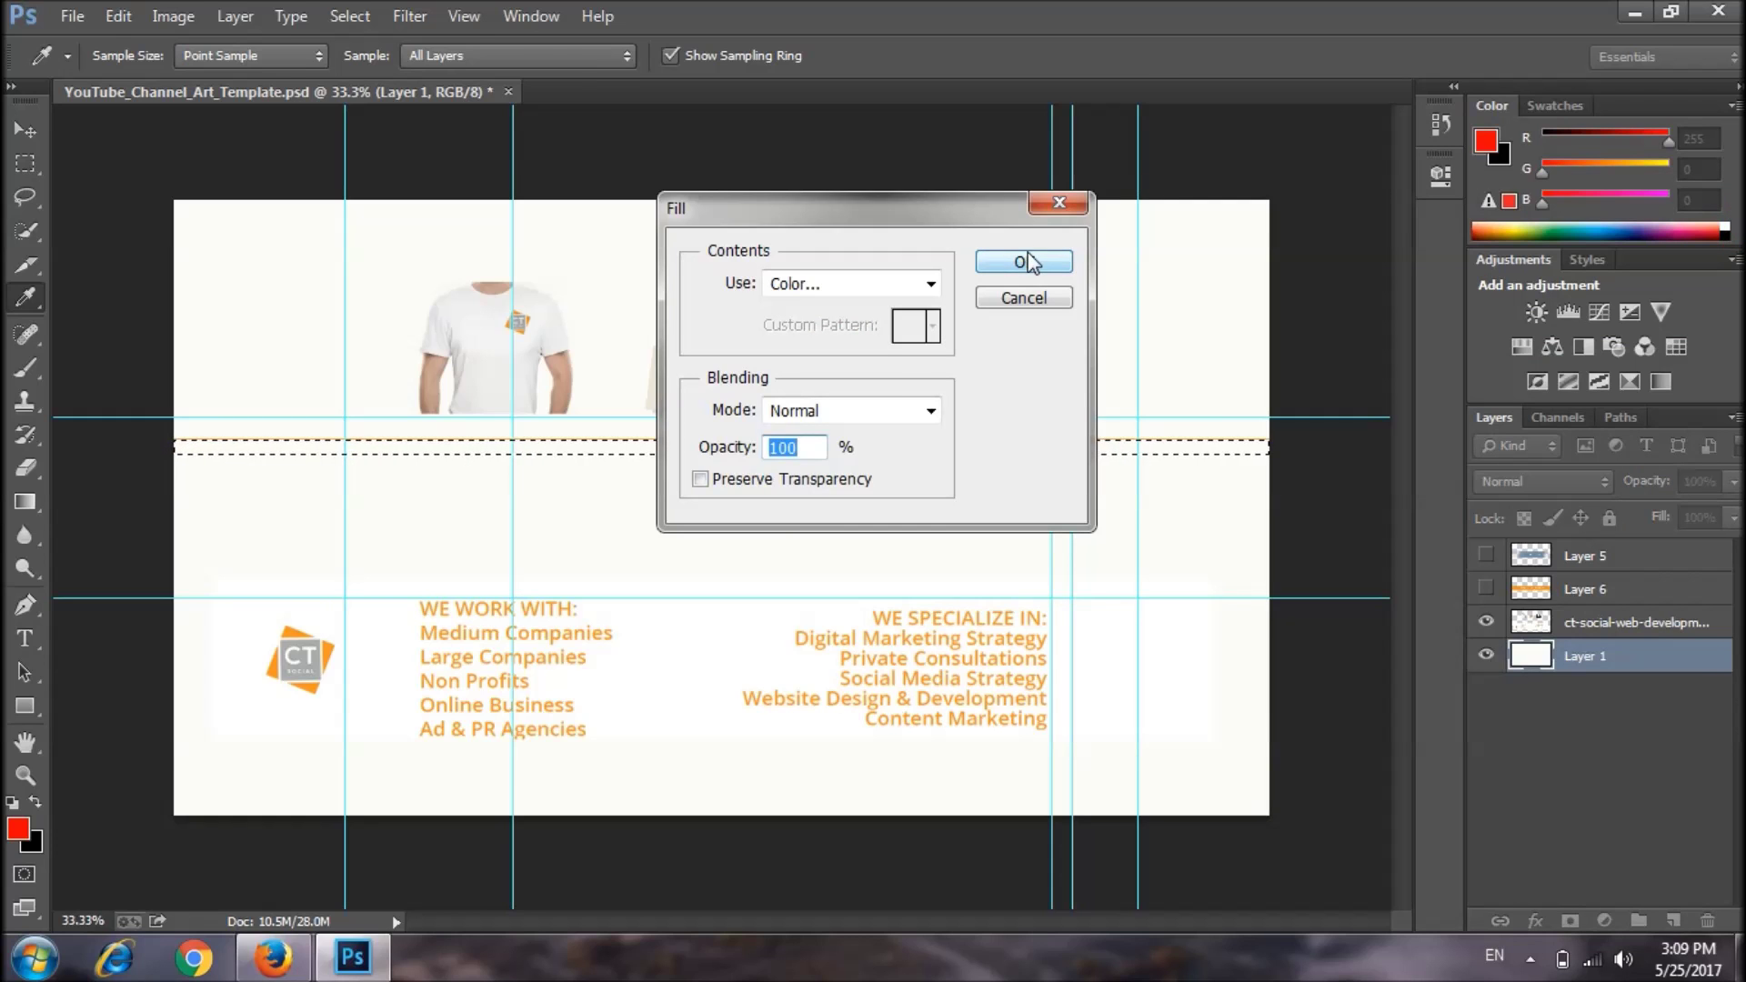
{"action": "left_click", "coordinate": [1055, 260]}
{"action": "key", "text": "m"}
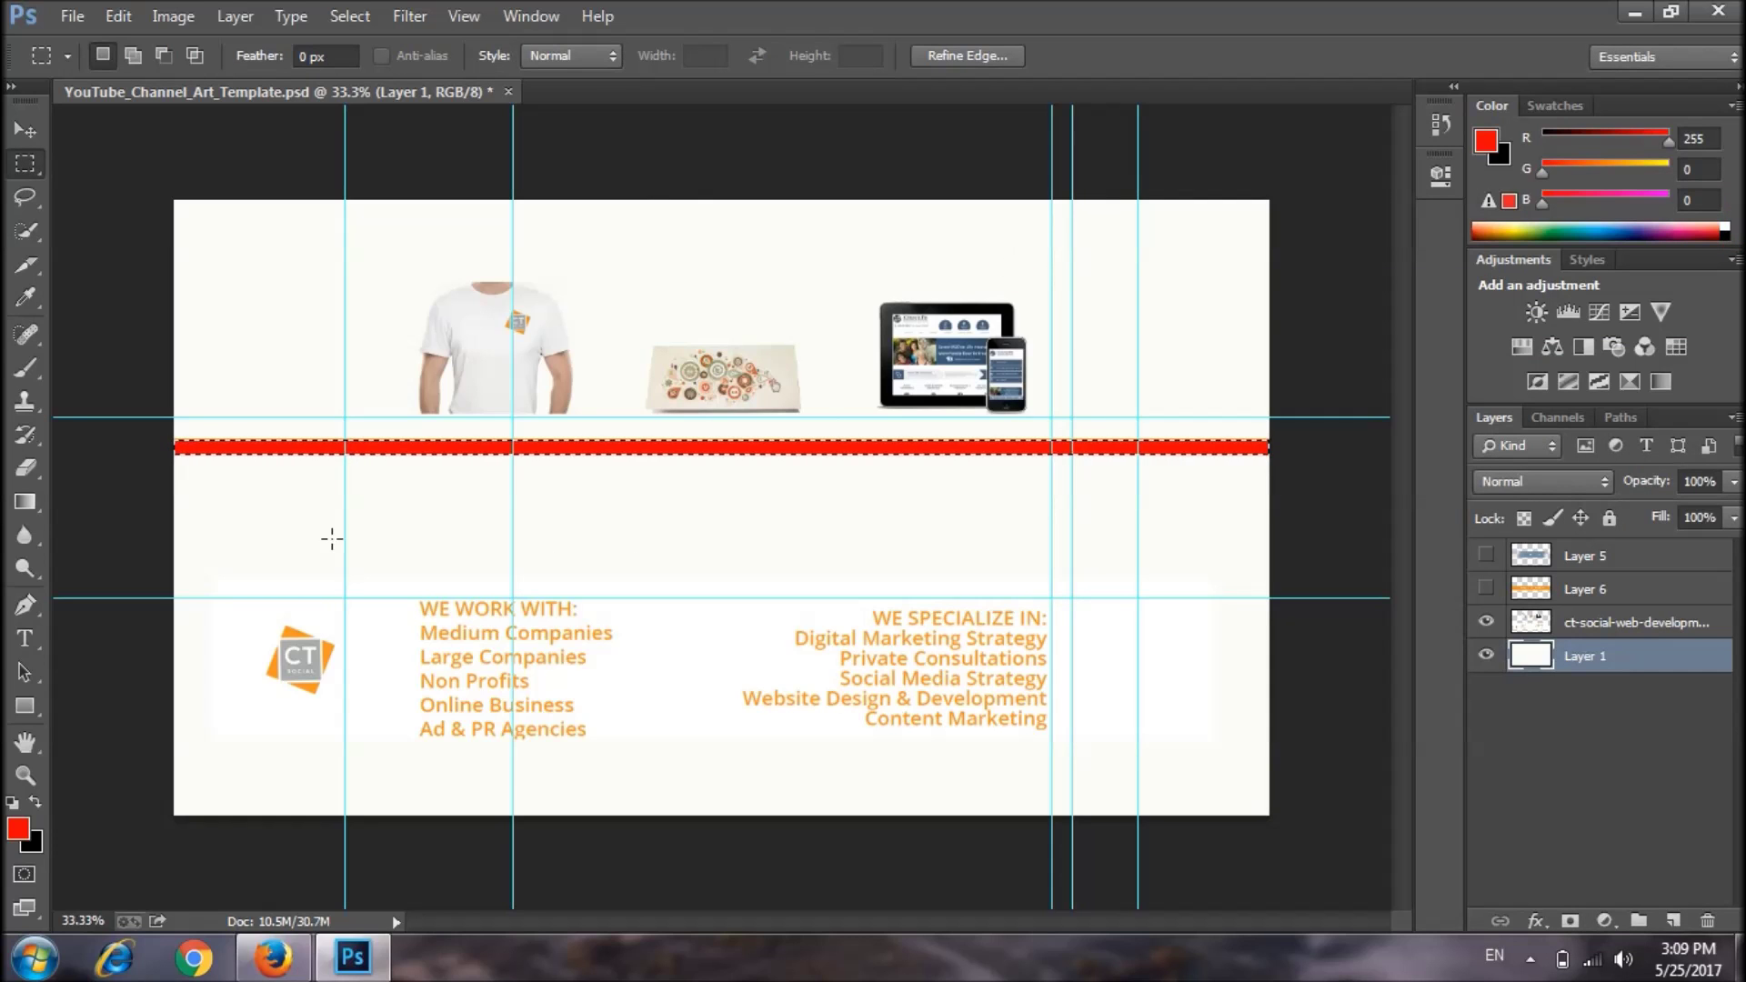
Try to transform and delete the red strip on Layer 1, and undo the deletion.
{"action": "left_click", "coordinate": [31, 127]}
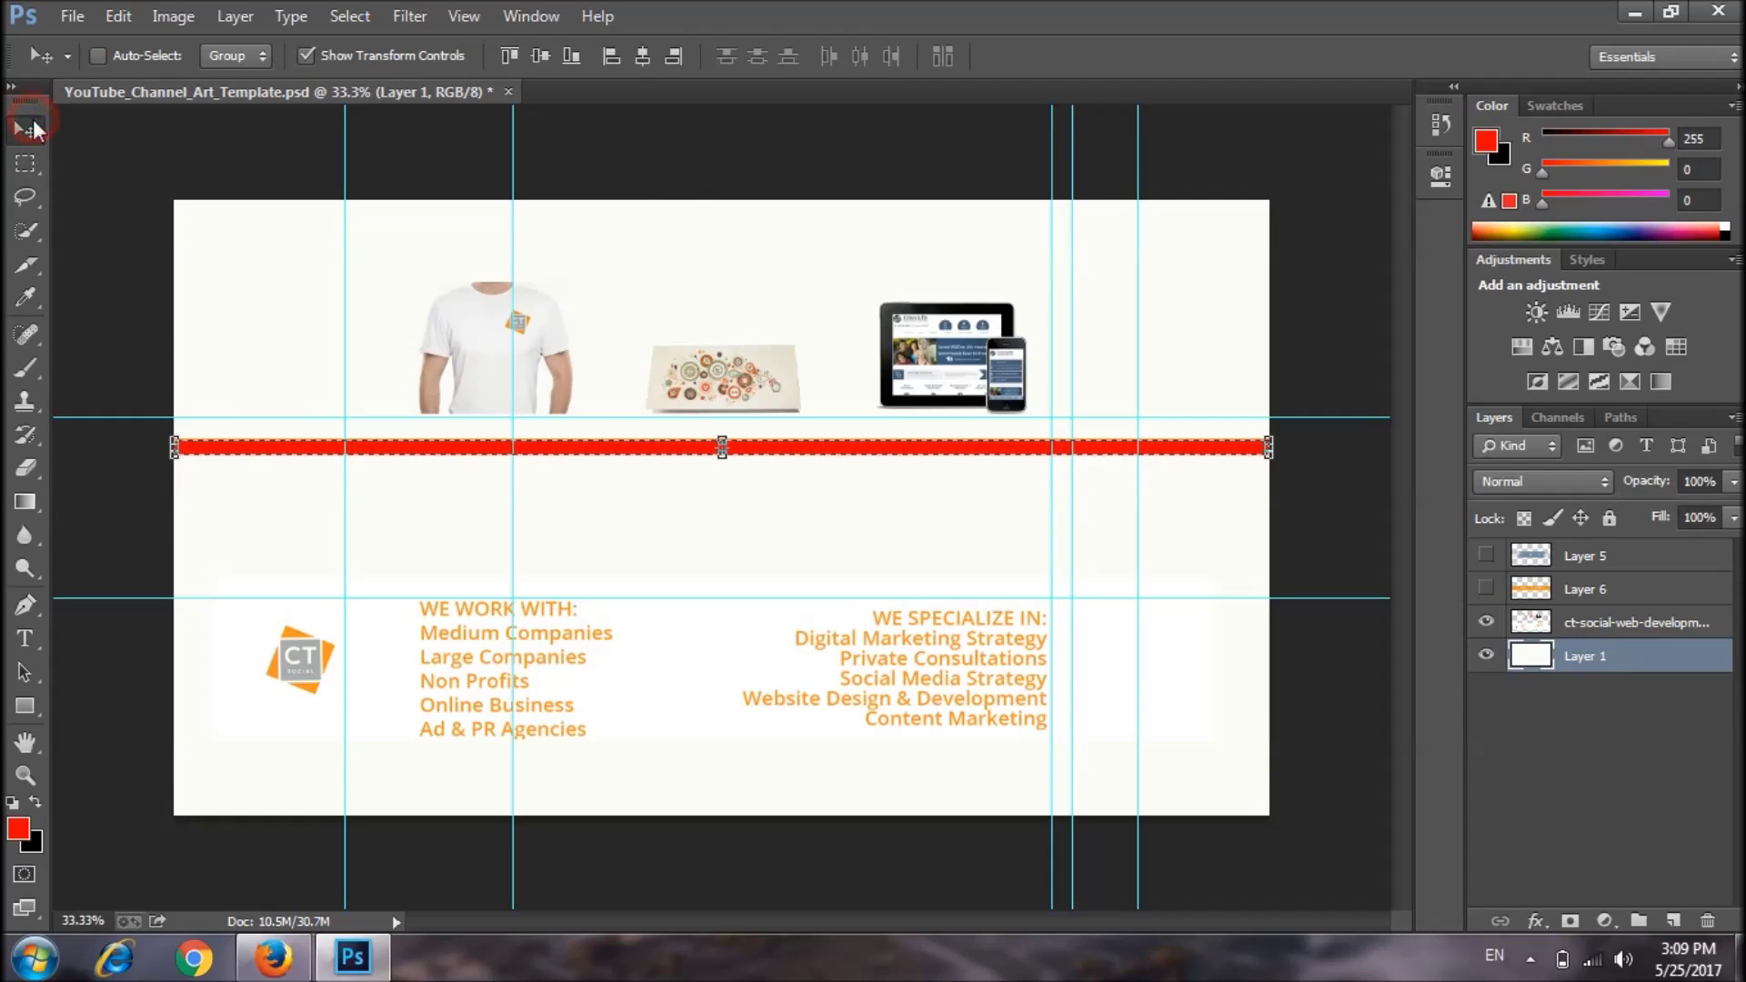
{"action": "left_click", "coordinate": [311, 452]}
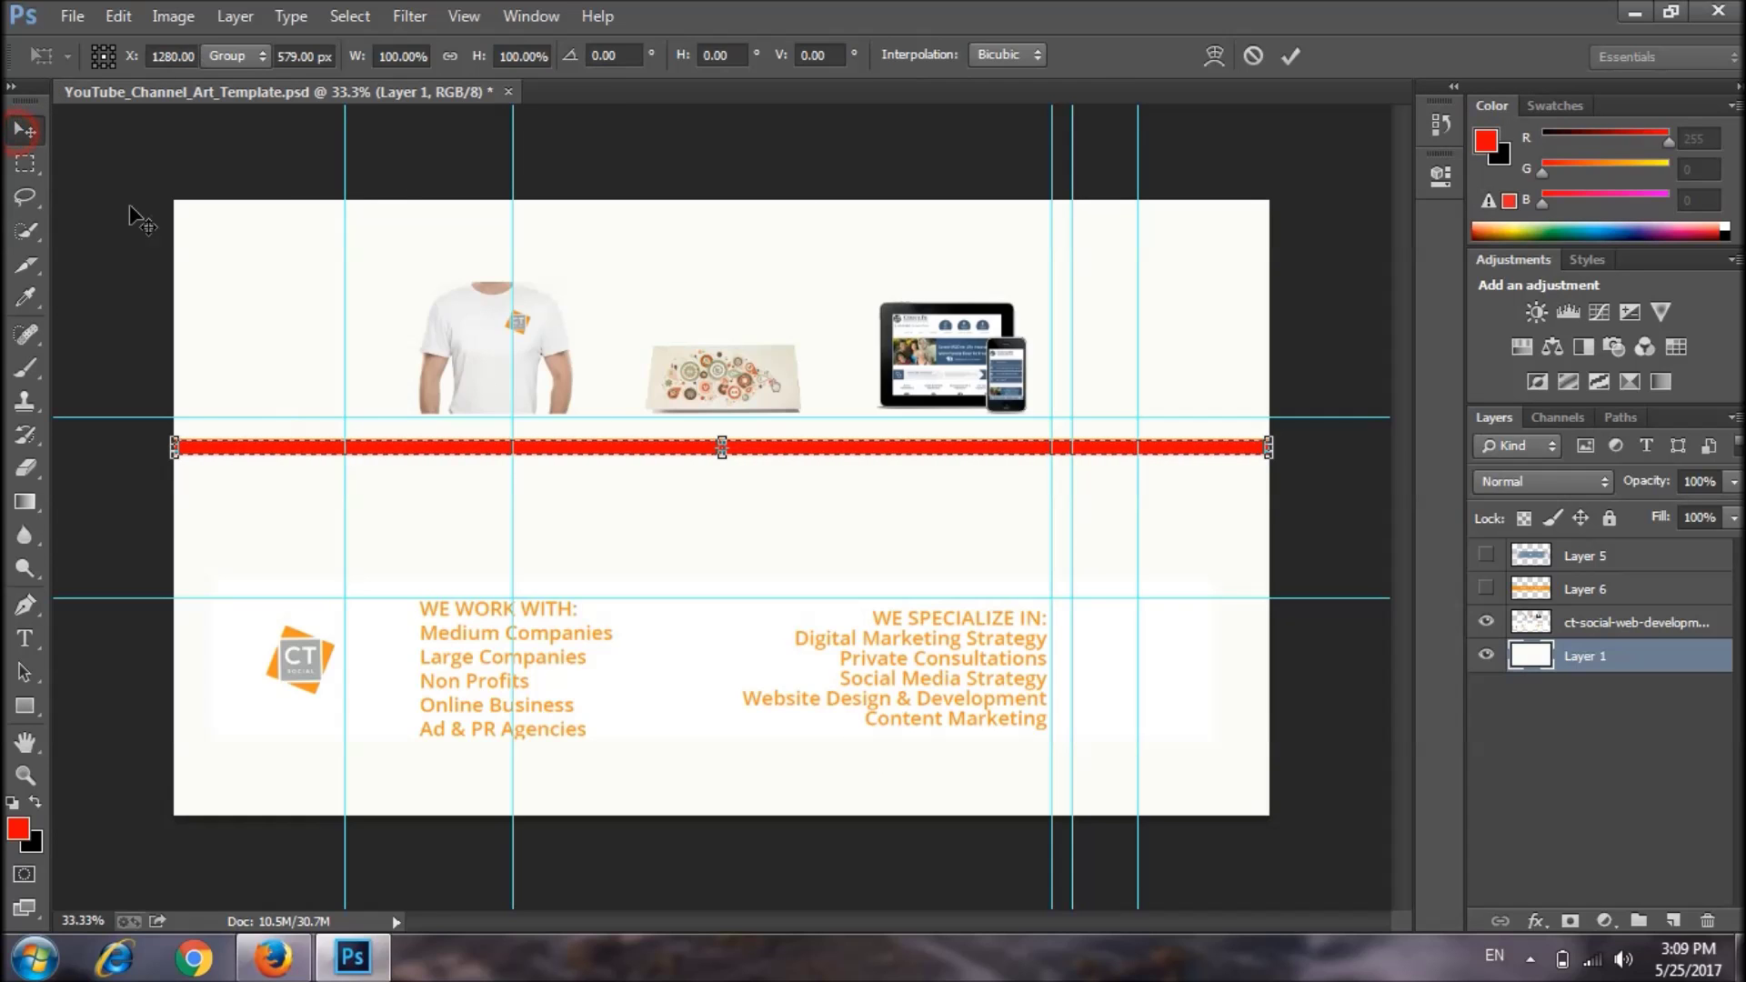
{"action": "left_click", "coordinate": [24, 130]}
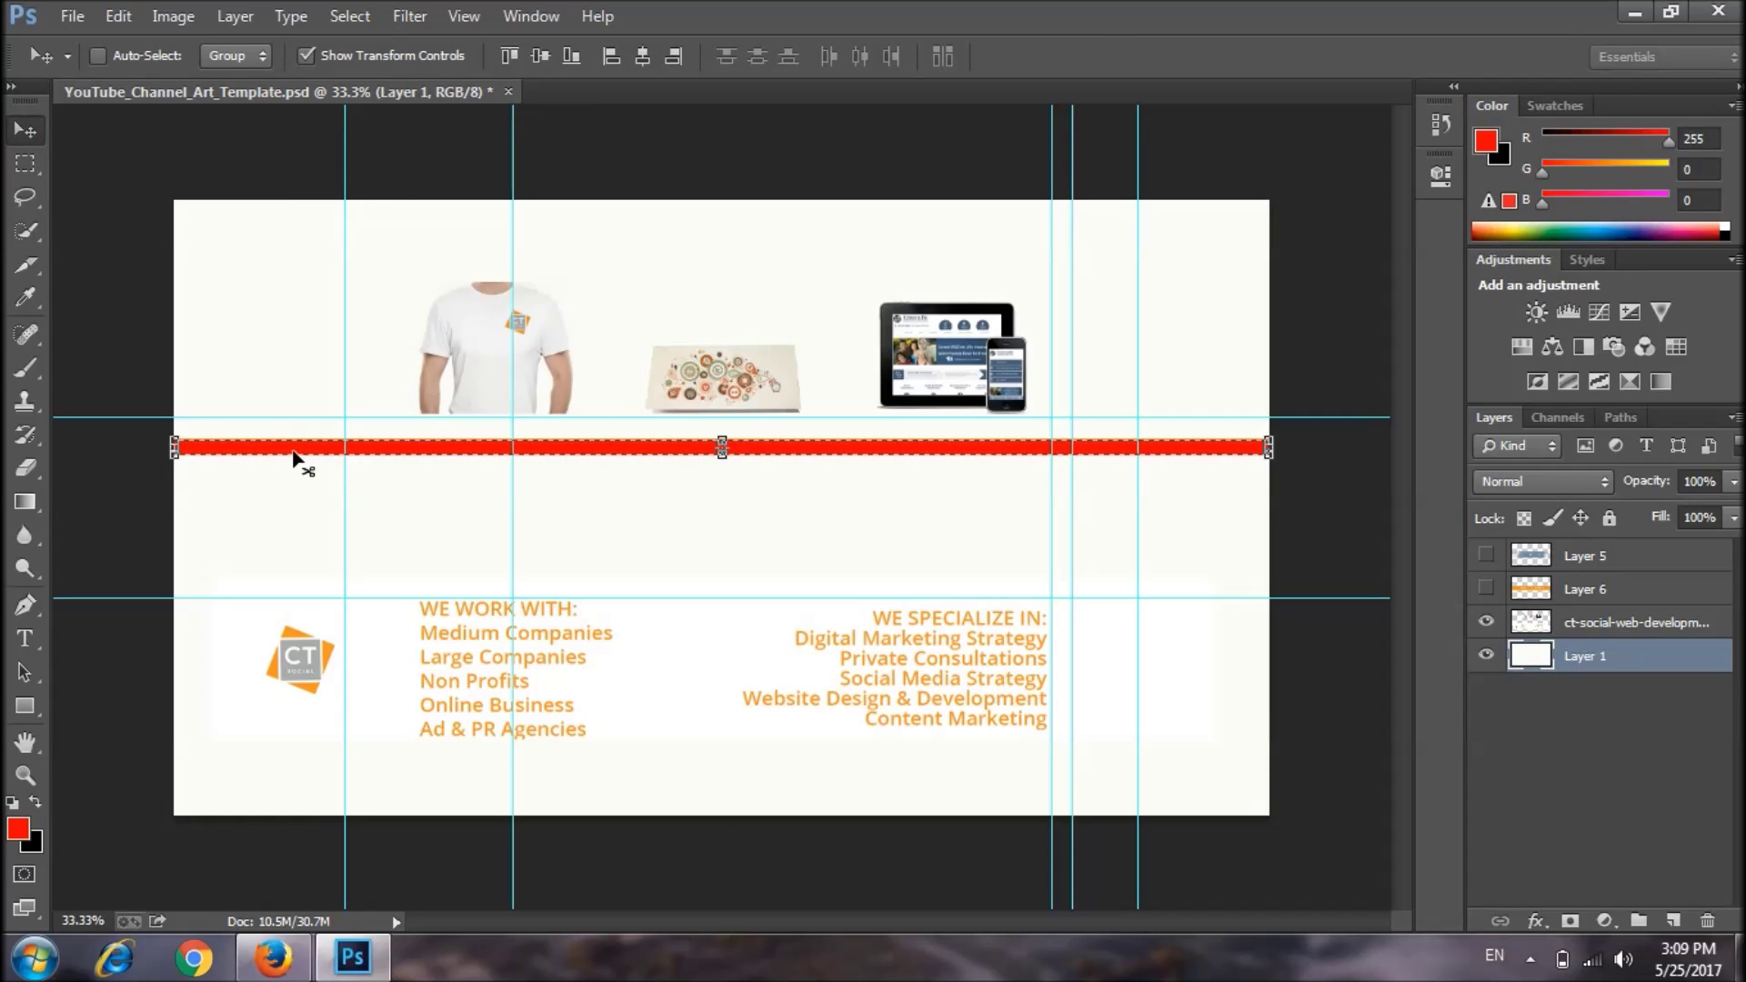
{"action": "key", "text": "Delete"}
{"action": "key", "text": "ctrl+z"}
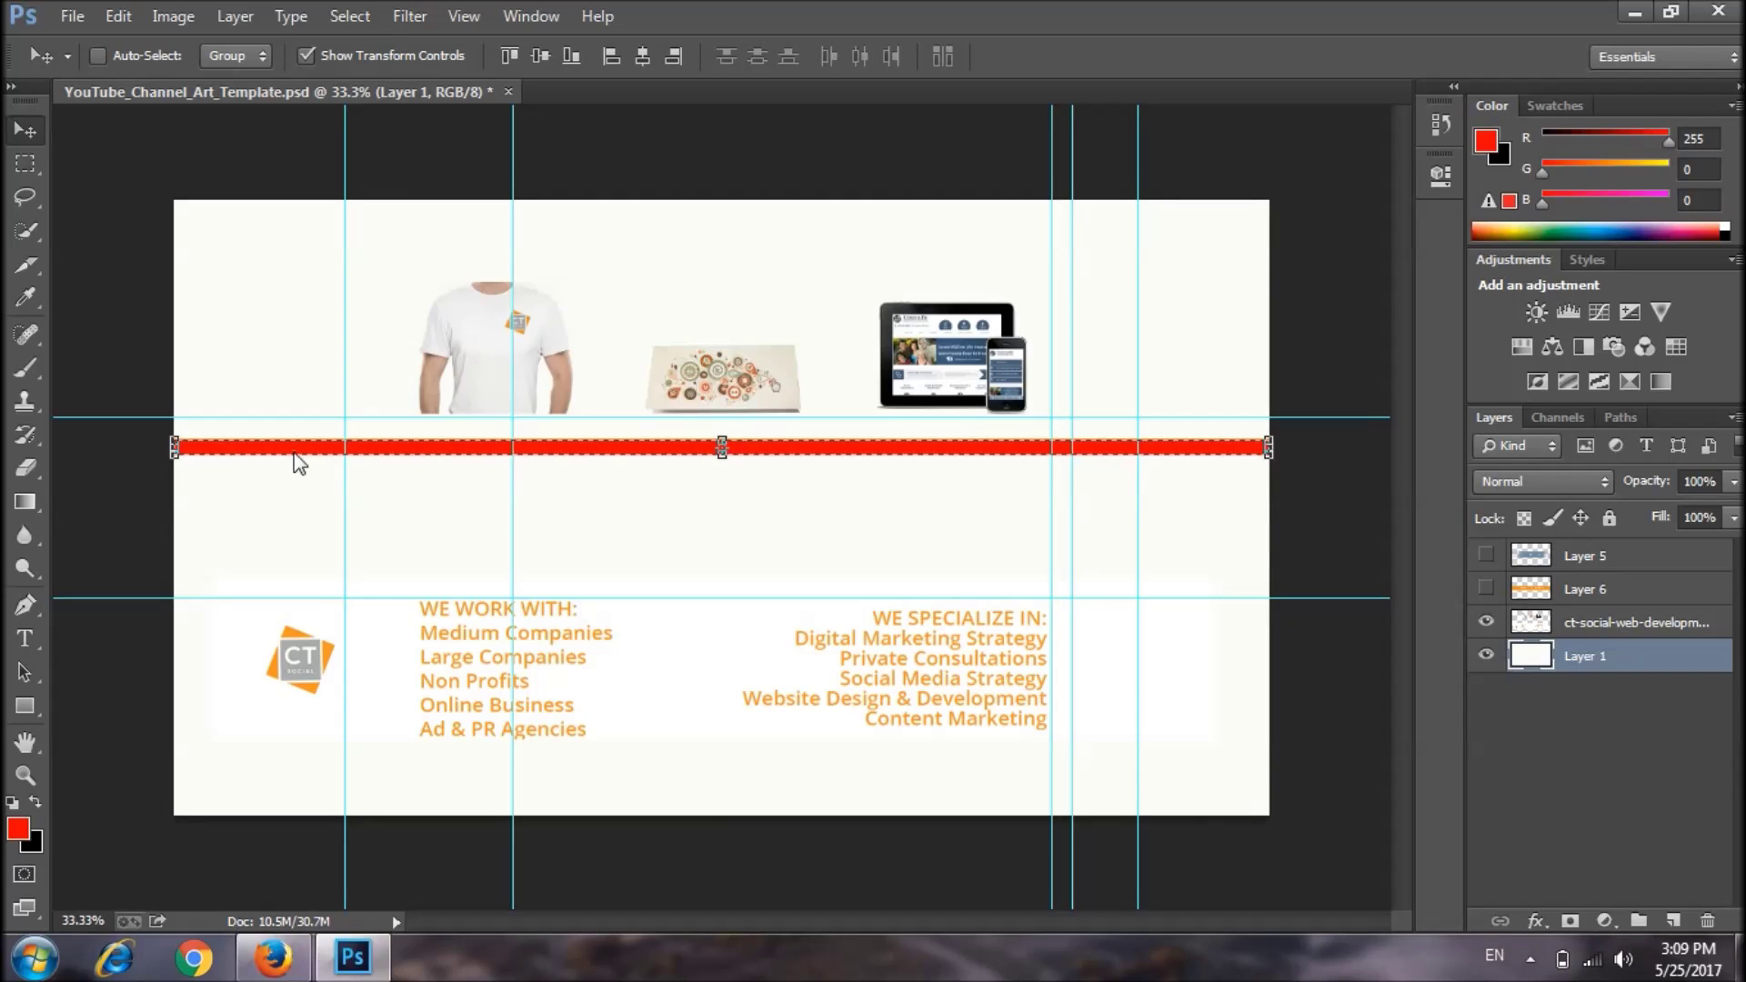
Duplicate the selected red strip onto its own layer and move the copy down to just above the lower horizontal guide.
{"action": "key", "text": "ctrl+j"}
{"action": "left_click_drag", "start_coordinate": [293, 455], "coordinate": [299, 588]}
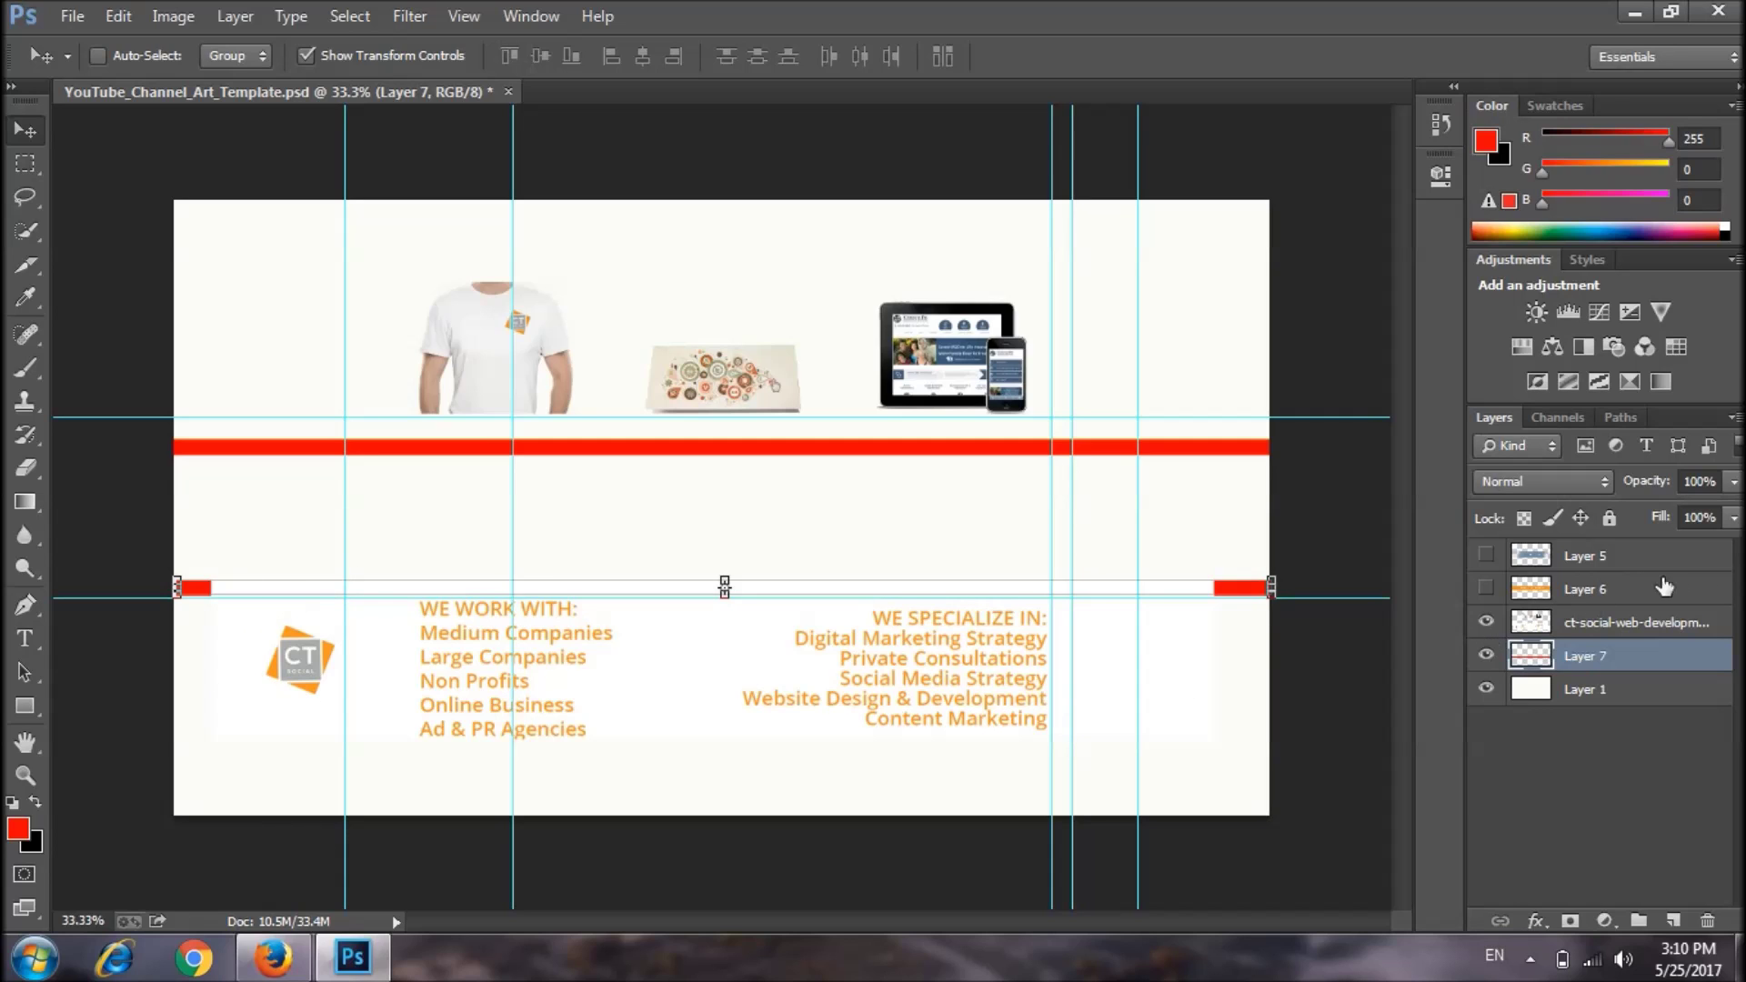
{"action": "left_click", "coordinate": [1485, 622]}
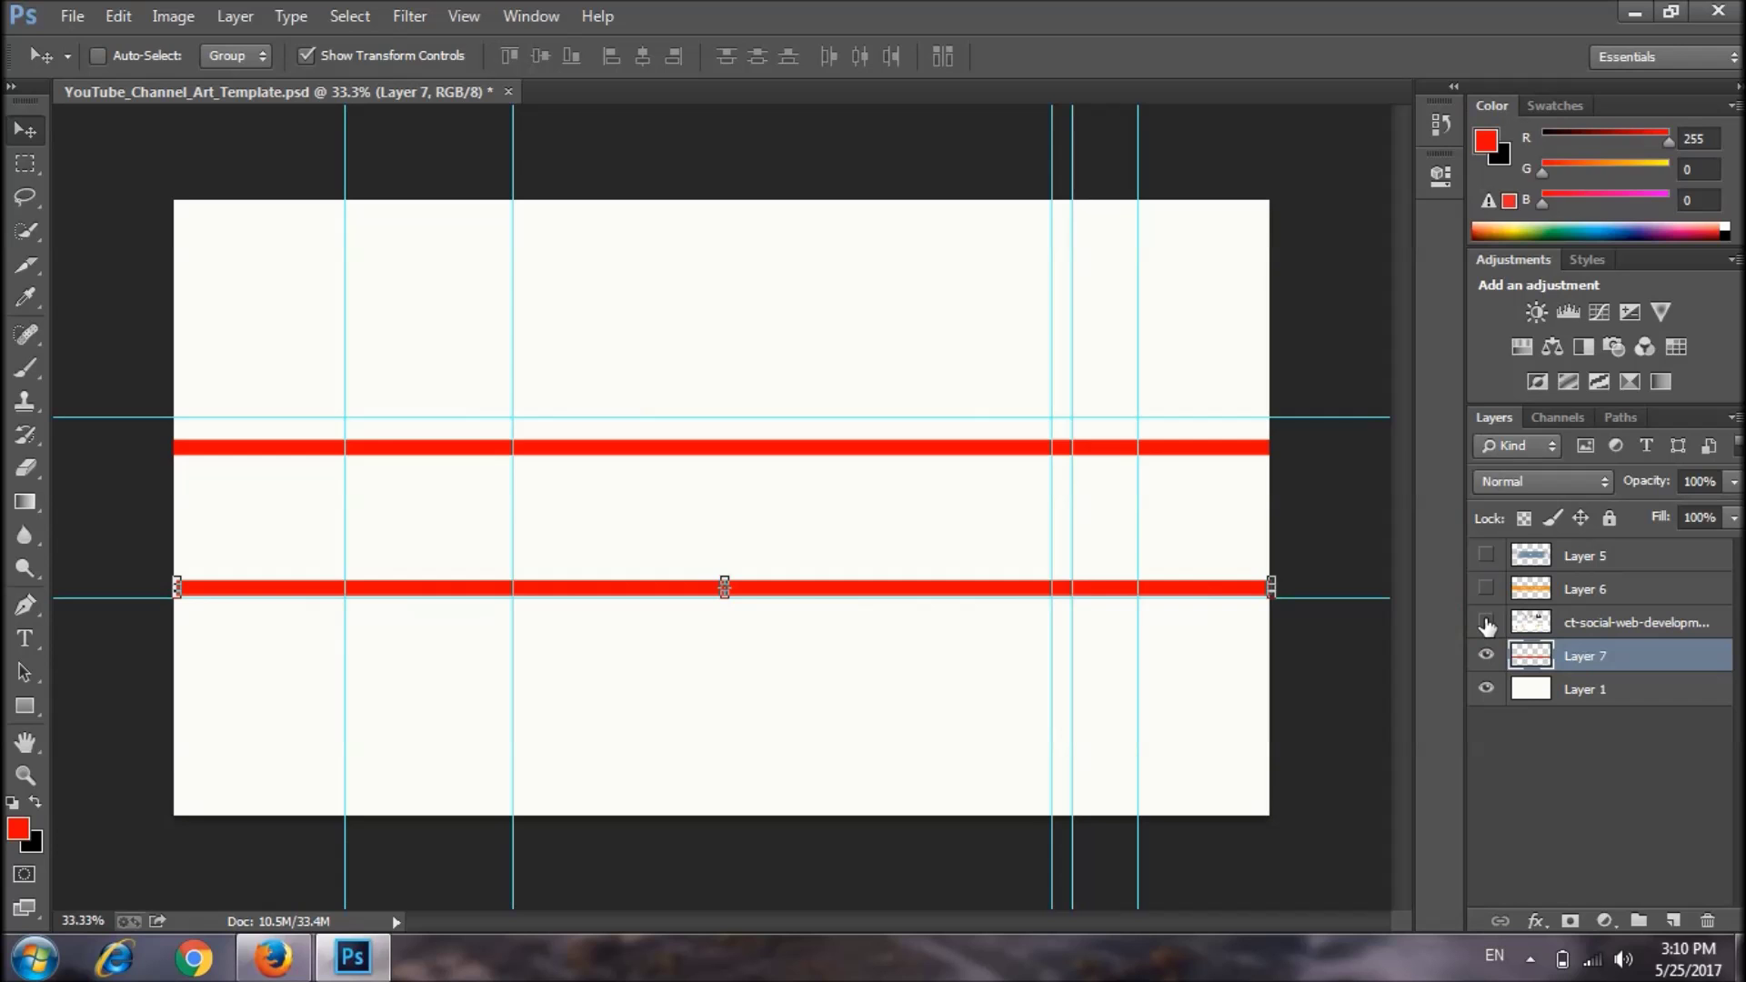
{"action": "left_click", "coordinate": [1486, 623]}
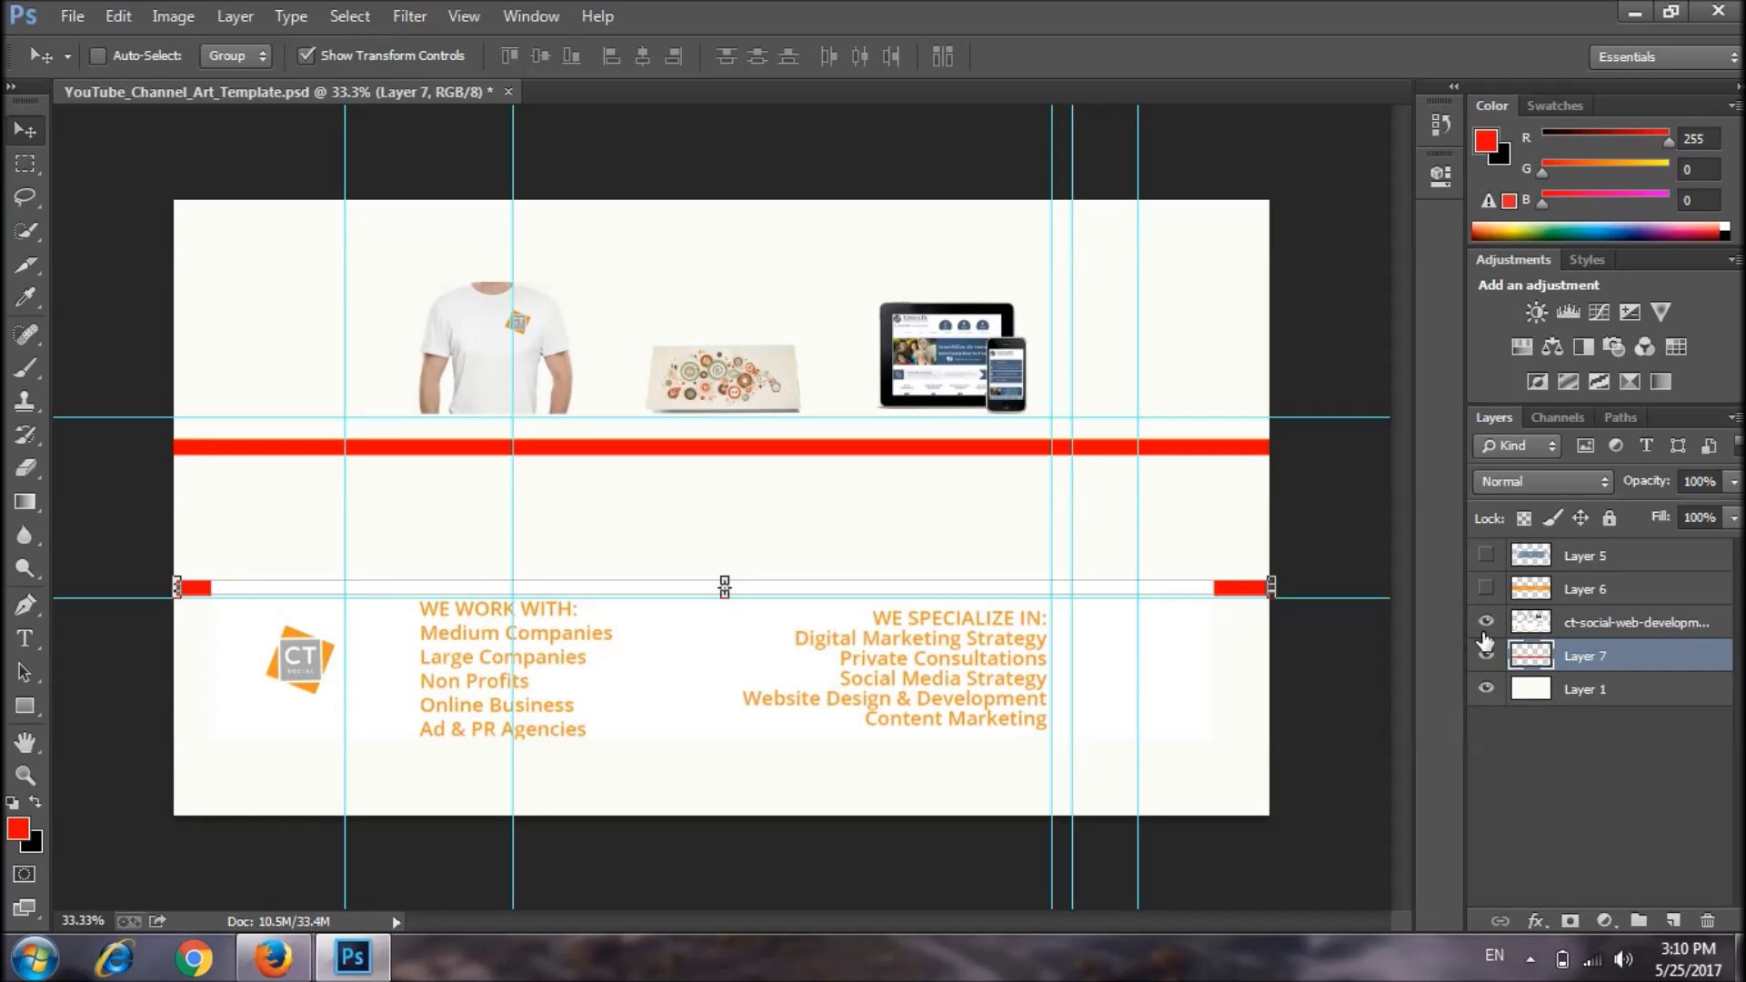
{"action": "left_click", "coordinate": [1485, 624]}
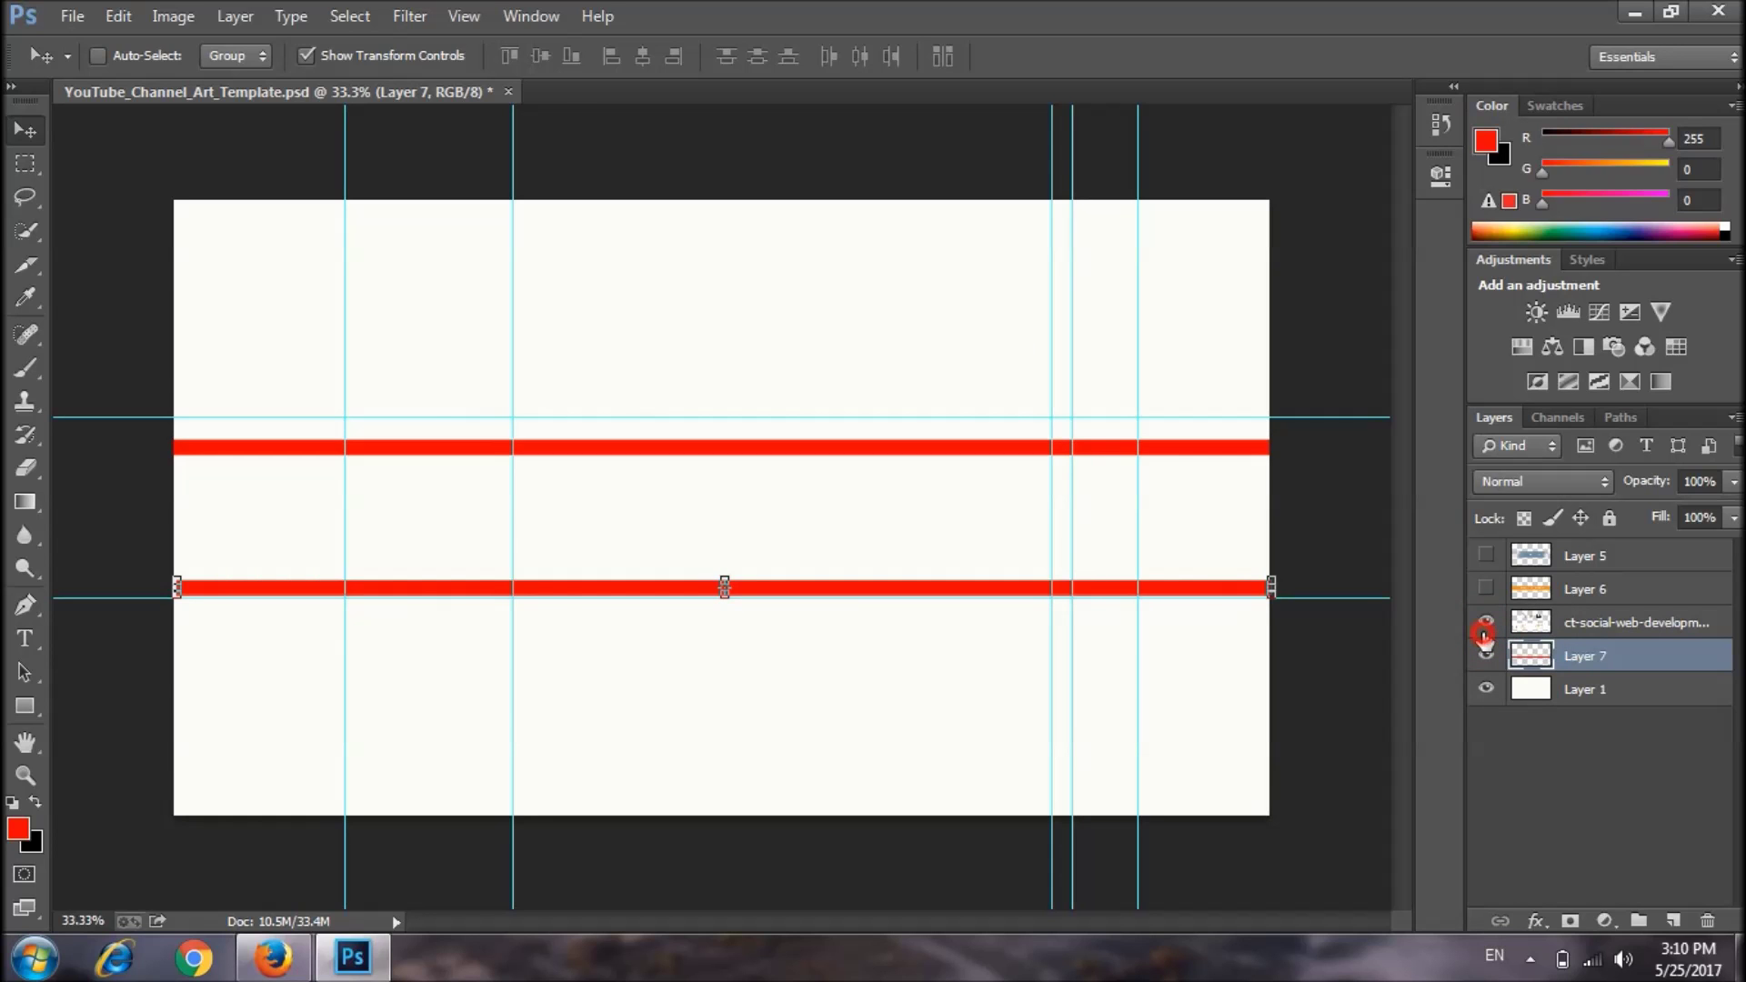
{"action": "left_click", "coordinate": [1486, 623]}
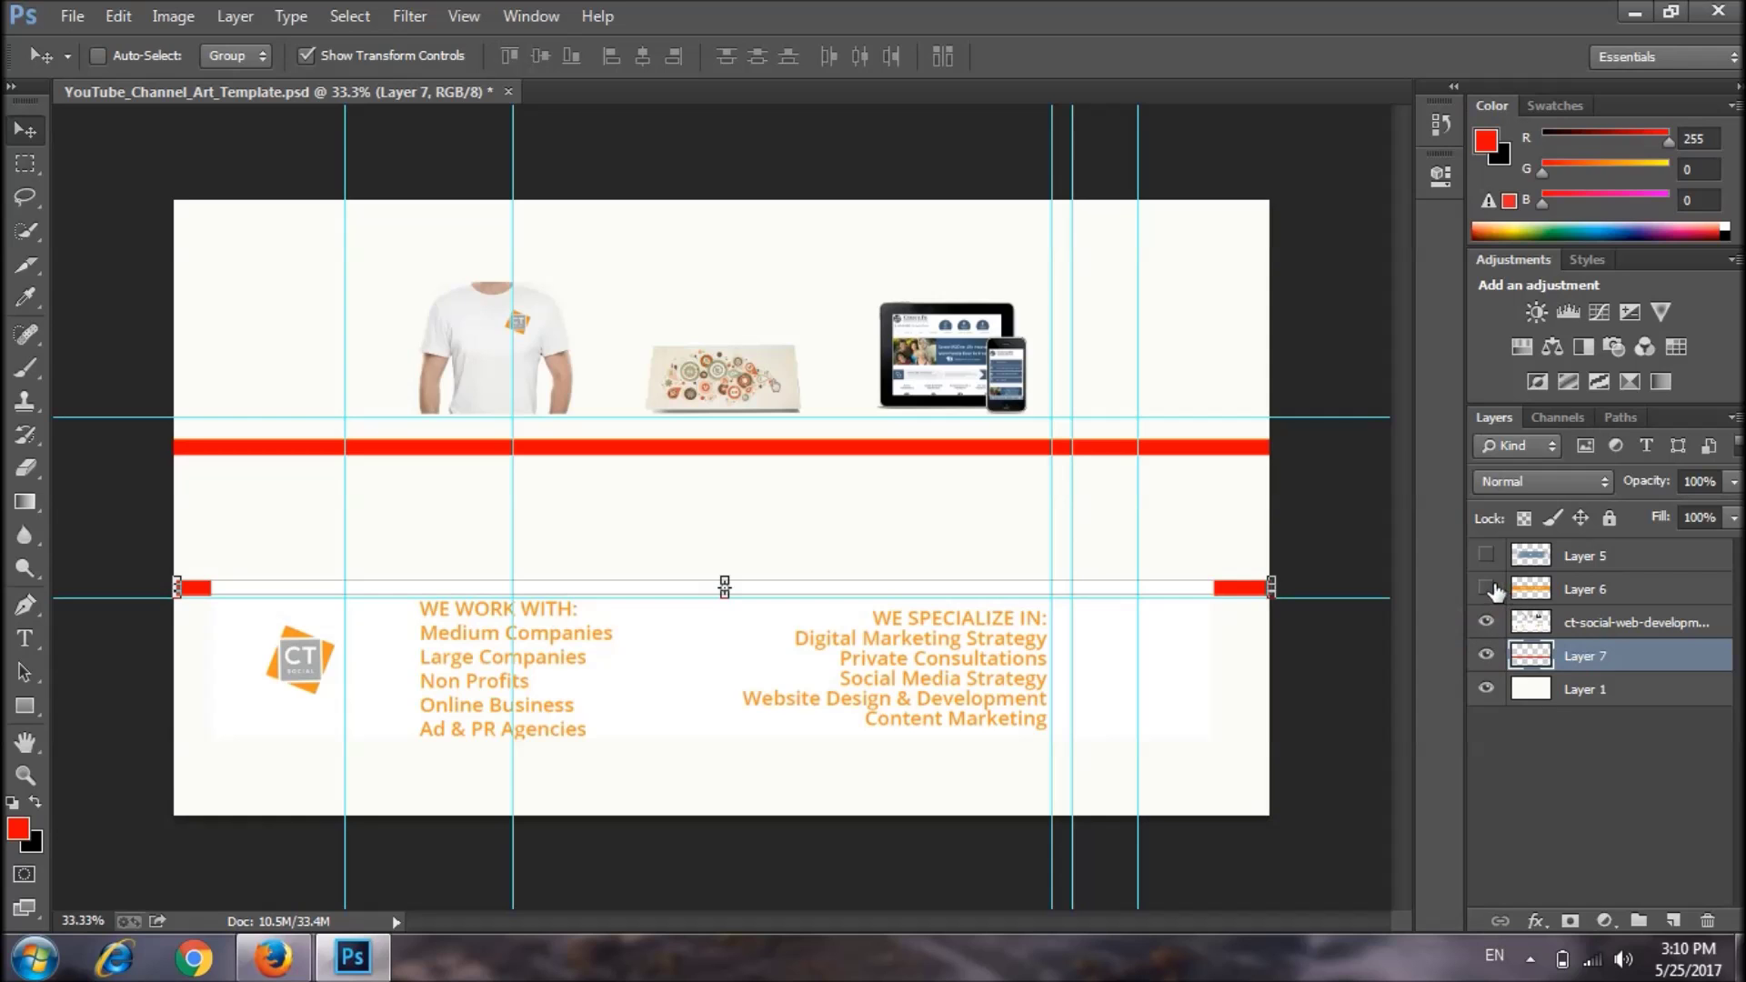
Show Layer 6 and move the copied red strip up onto the lower edge of the orange band.
{"action": "left_click", "coordinate": [1486, 589]}
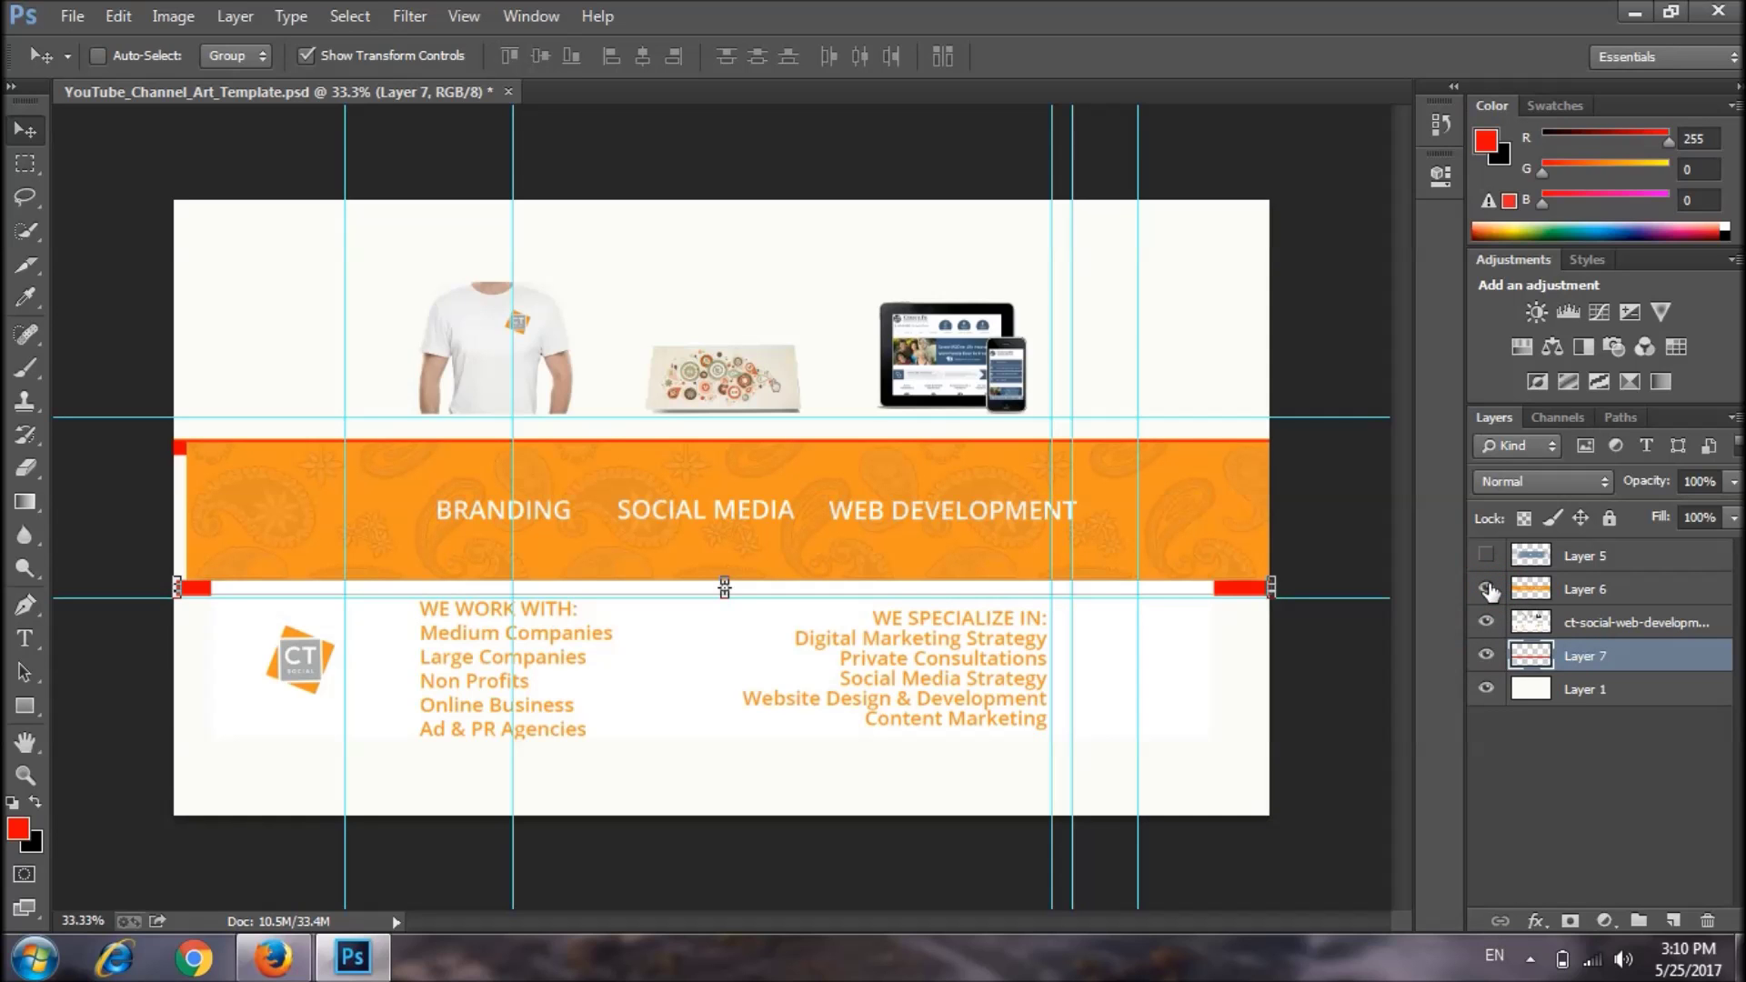
{"action": "left_click", "coordinate": [1486, 589]}
{"action": "left_click", "coordinate": [1486, 589]}
{"action": "mouse_move", "coordinate": [1241, 591]}
{"action": "left_mouse_down"}
{"action": "mouse_move", "coordinate": [1223, 636]}
{"action": "mouse_move", "coordinate": [1213, 523]}
{"action": "mouse_move", "coordinate": [1213, 571]}
{"action": "left_mouse_up"}
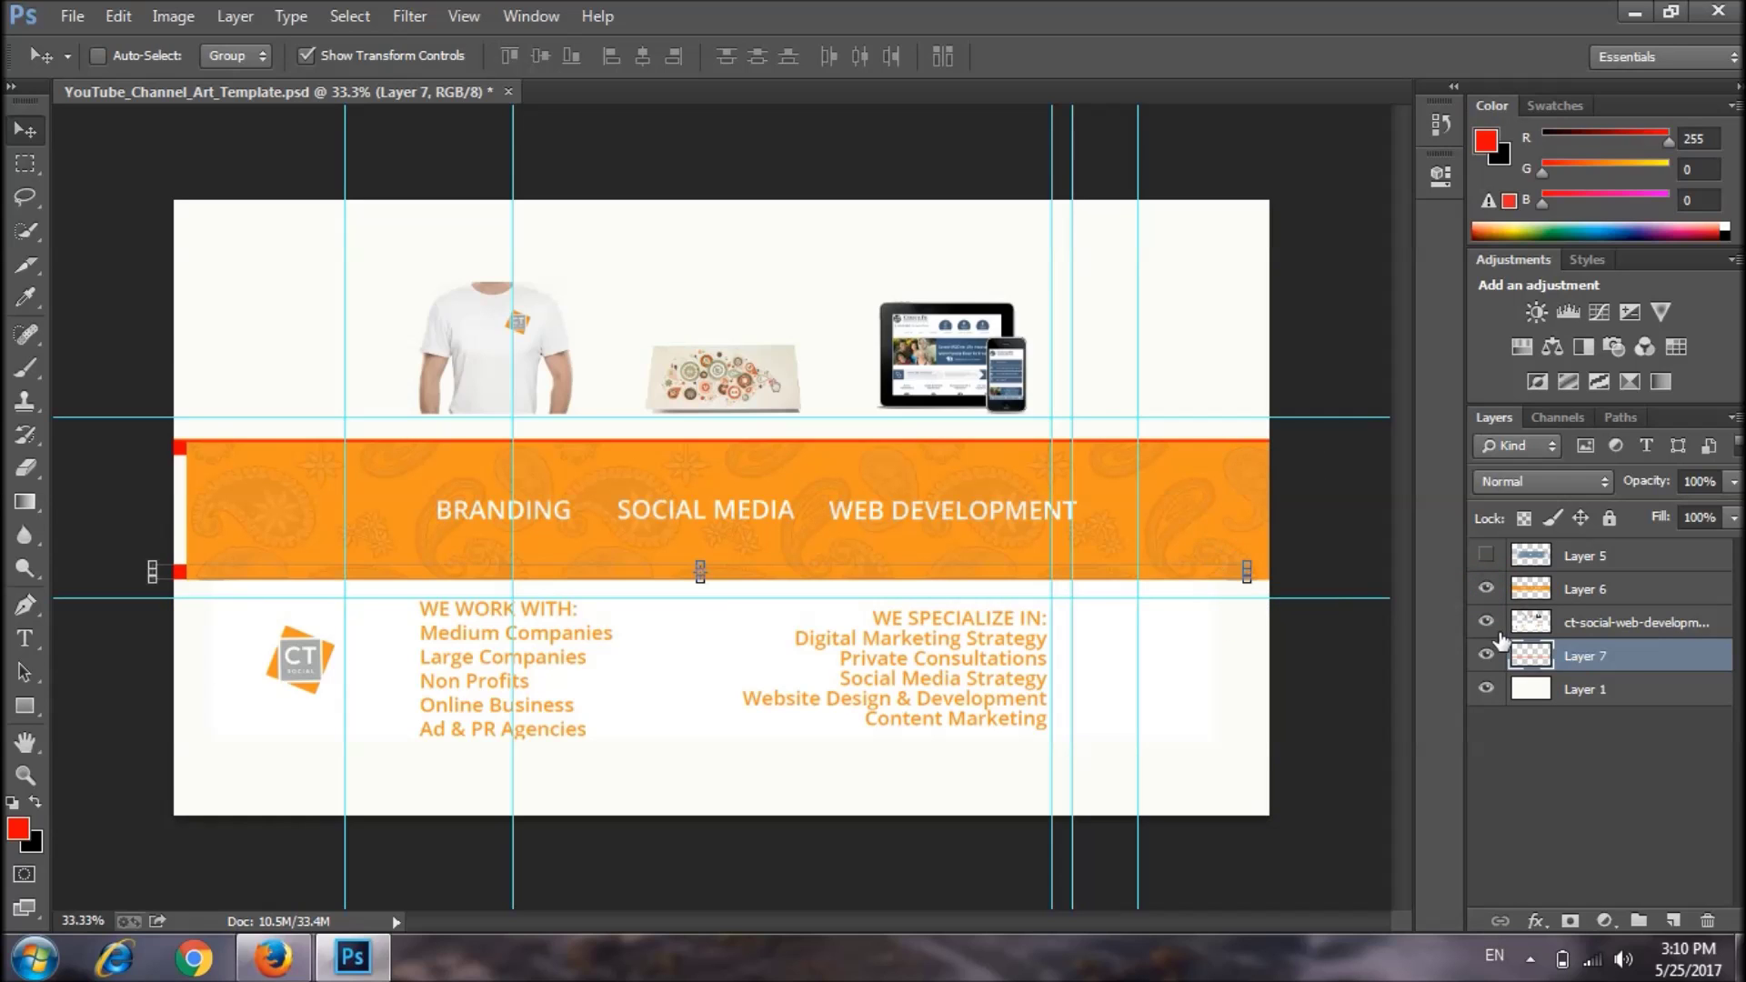
{"action": "left_click", "coordinate": [1485, 591]}
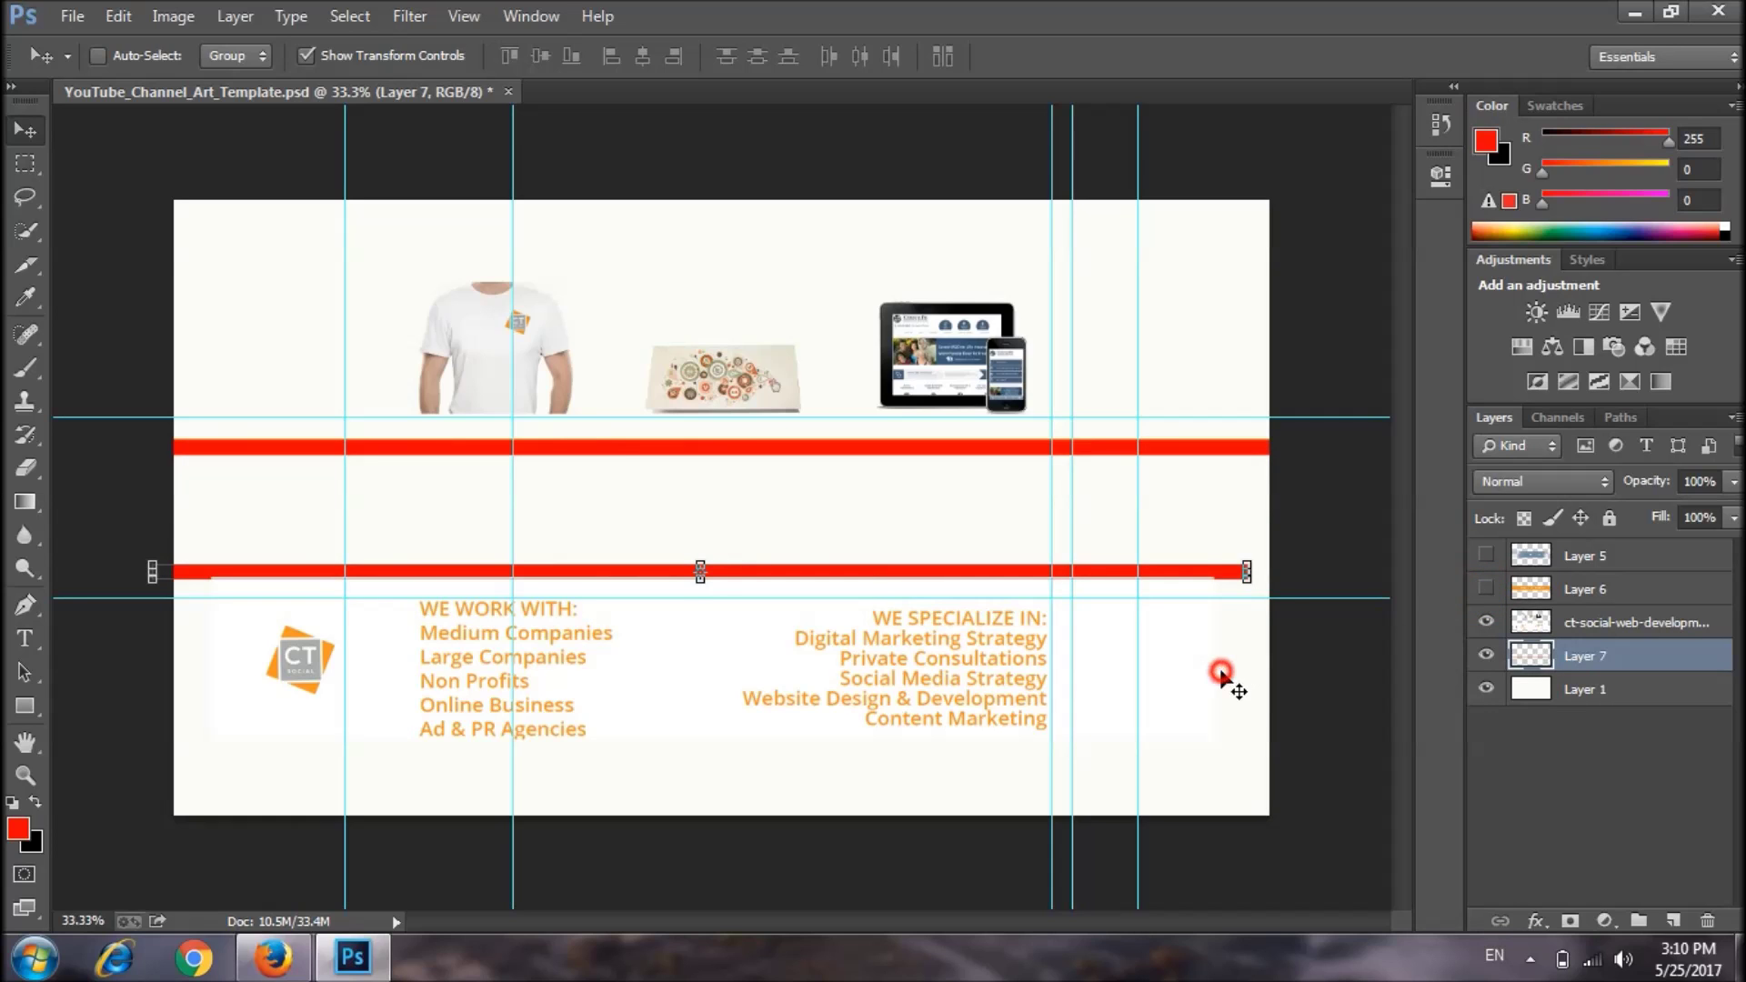
{"action": "left_click", "coordinate": [1487, 590]}
Lower the opacity of the orange band on Layer 6 to 29%.
{"action": "left_click", "coordinate": [1732, 485]}
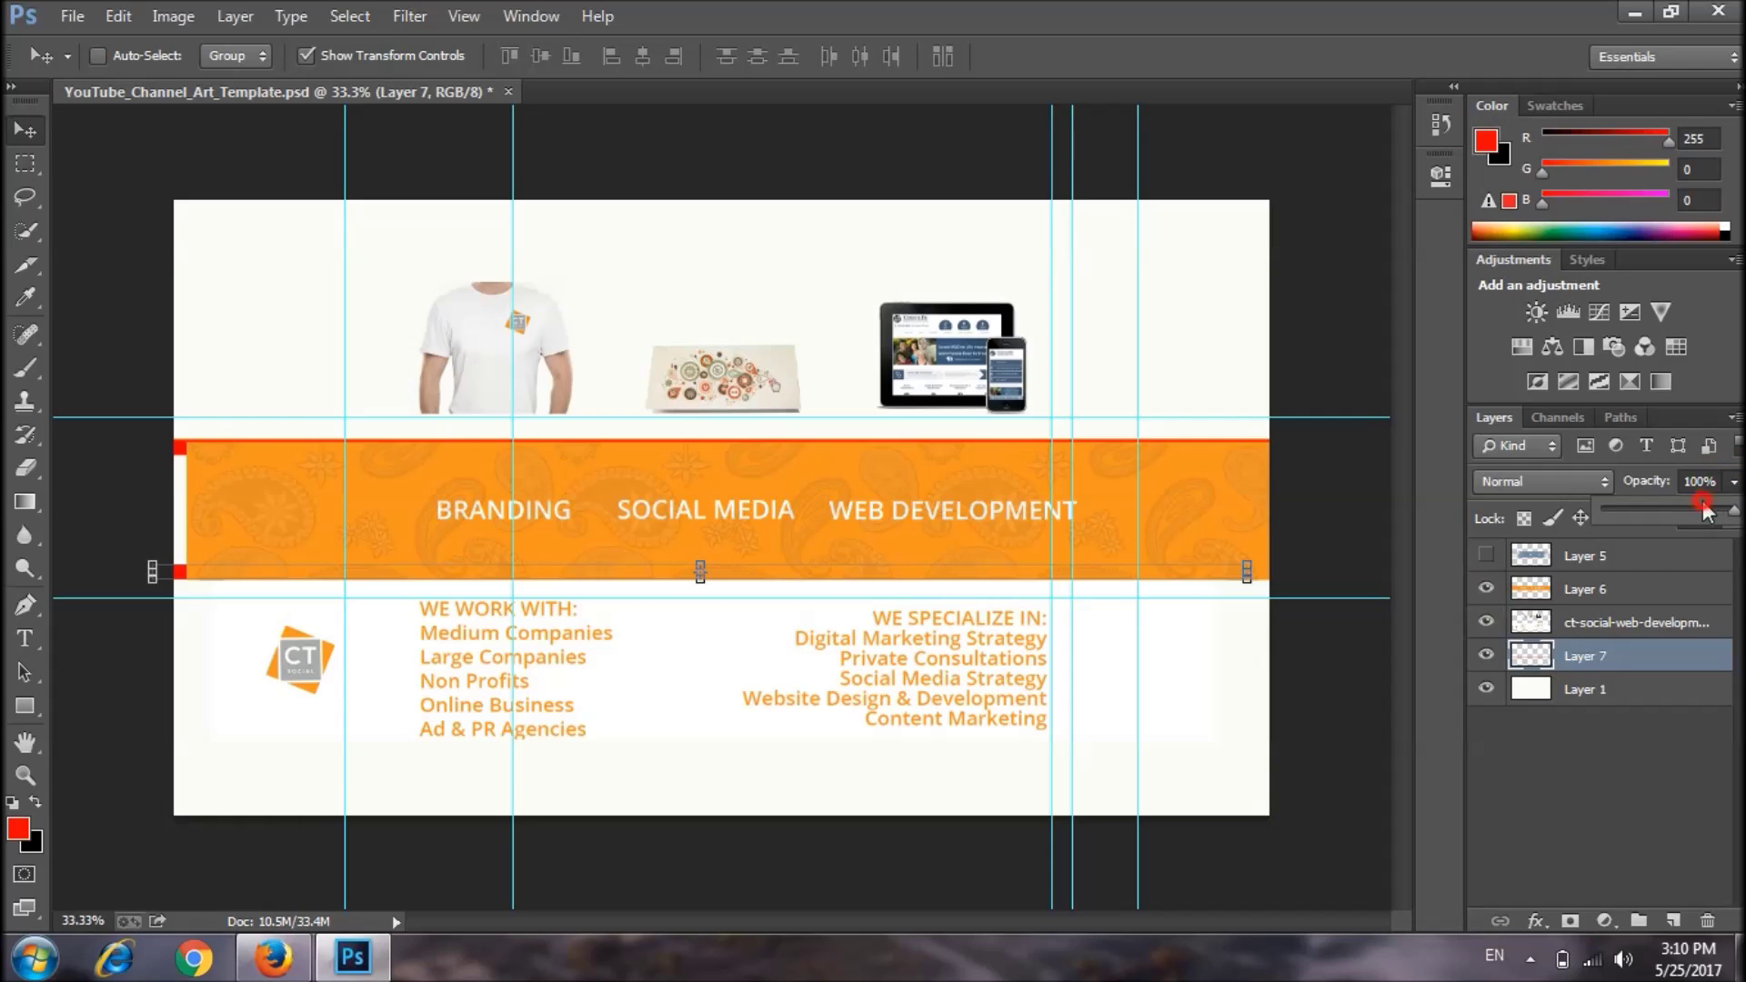
{"action": "left_click_drag", "start_coordinate": [1649, 517], "coordinate": [1732, 516]}
{"action": "left_click", "coordinate": [1689, 562]}
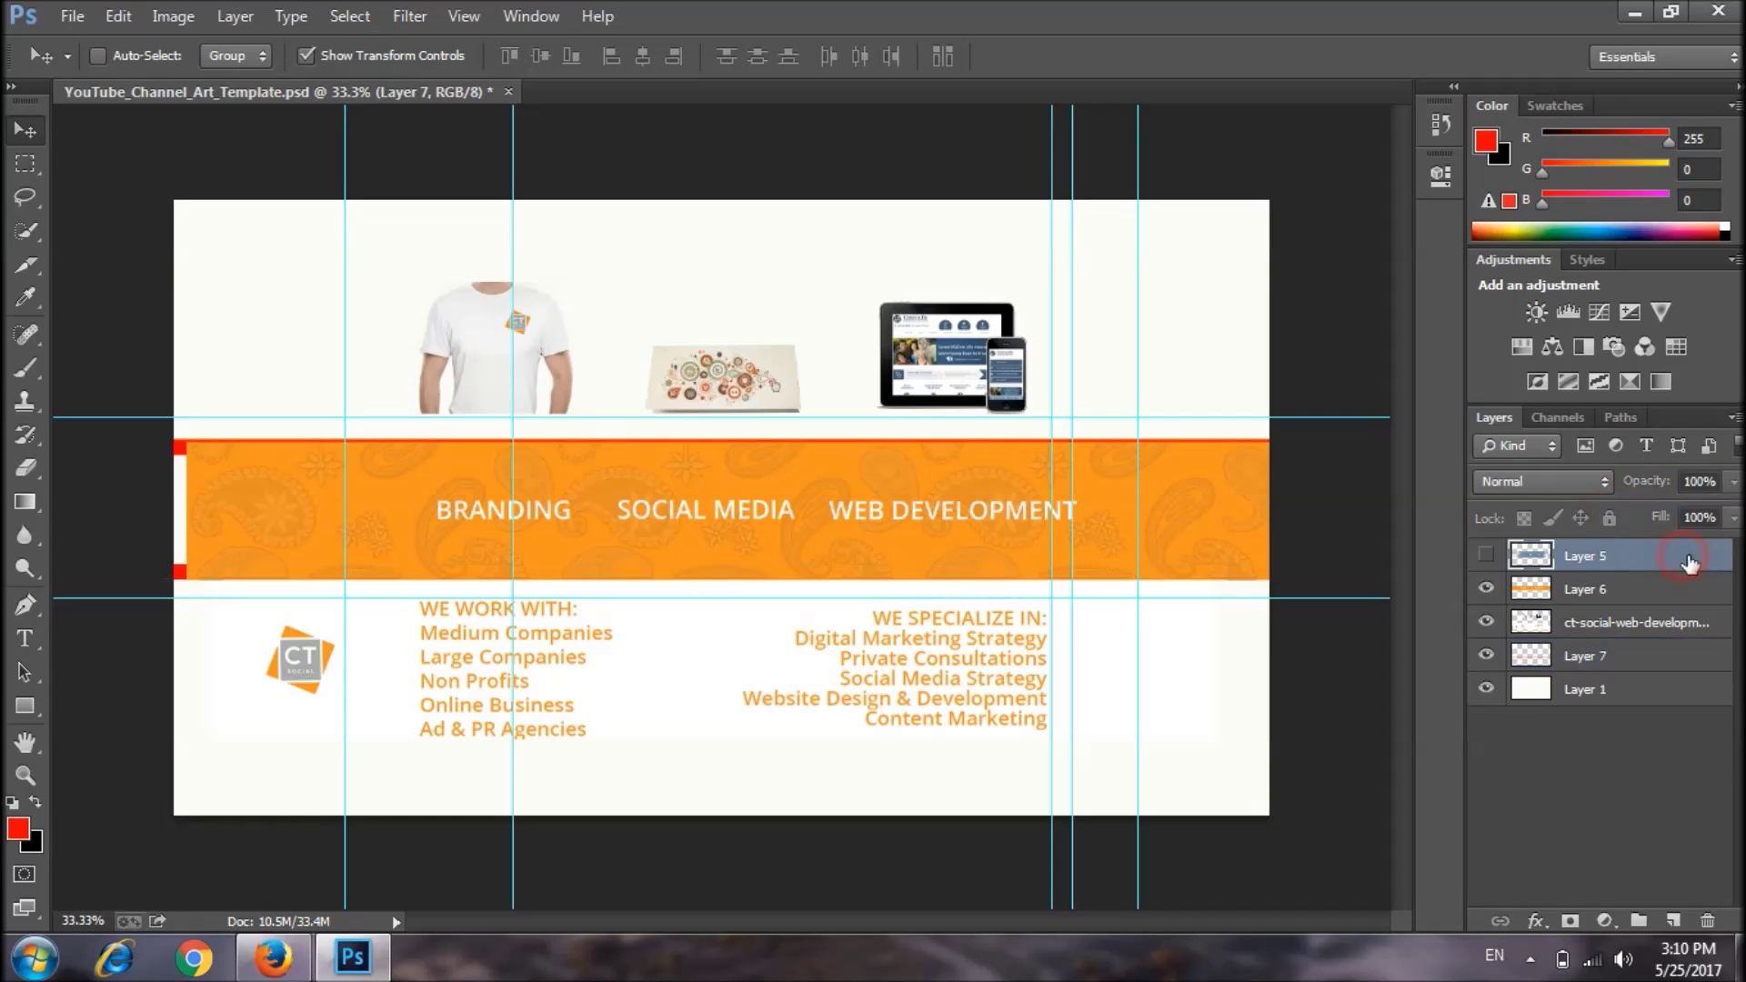
{"action": "left_click", "coordinate": [1593, 600]}
{"action": "left_click", "coordinate": [1733, 518]}
{"action": "left_click_drag", "start_coordinate": [1677, 512], "coordinate": [1642, 522]}
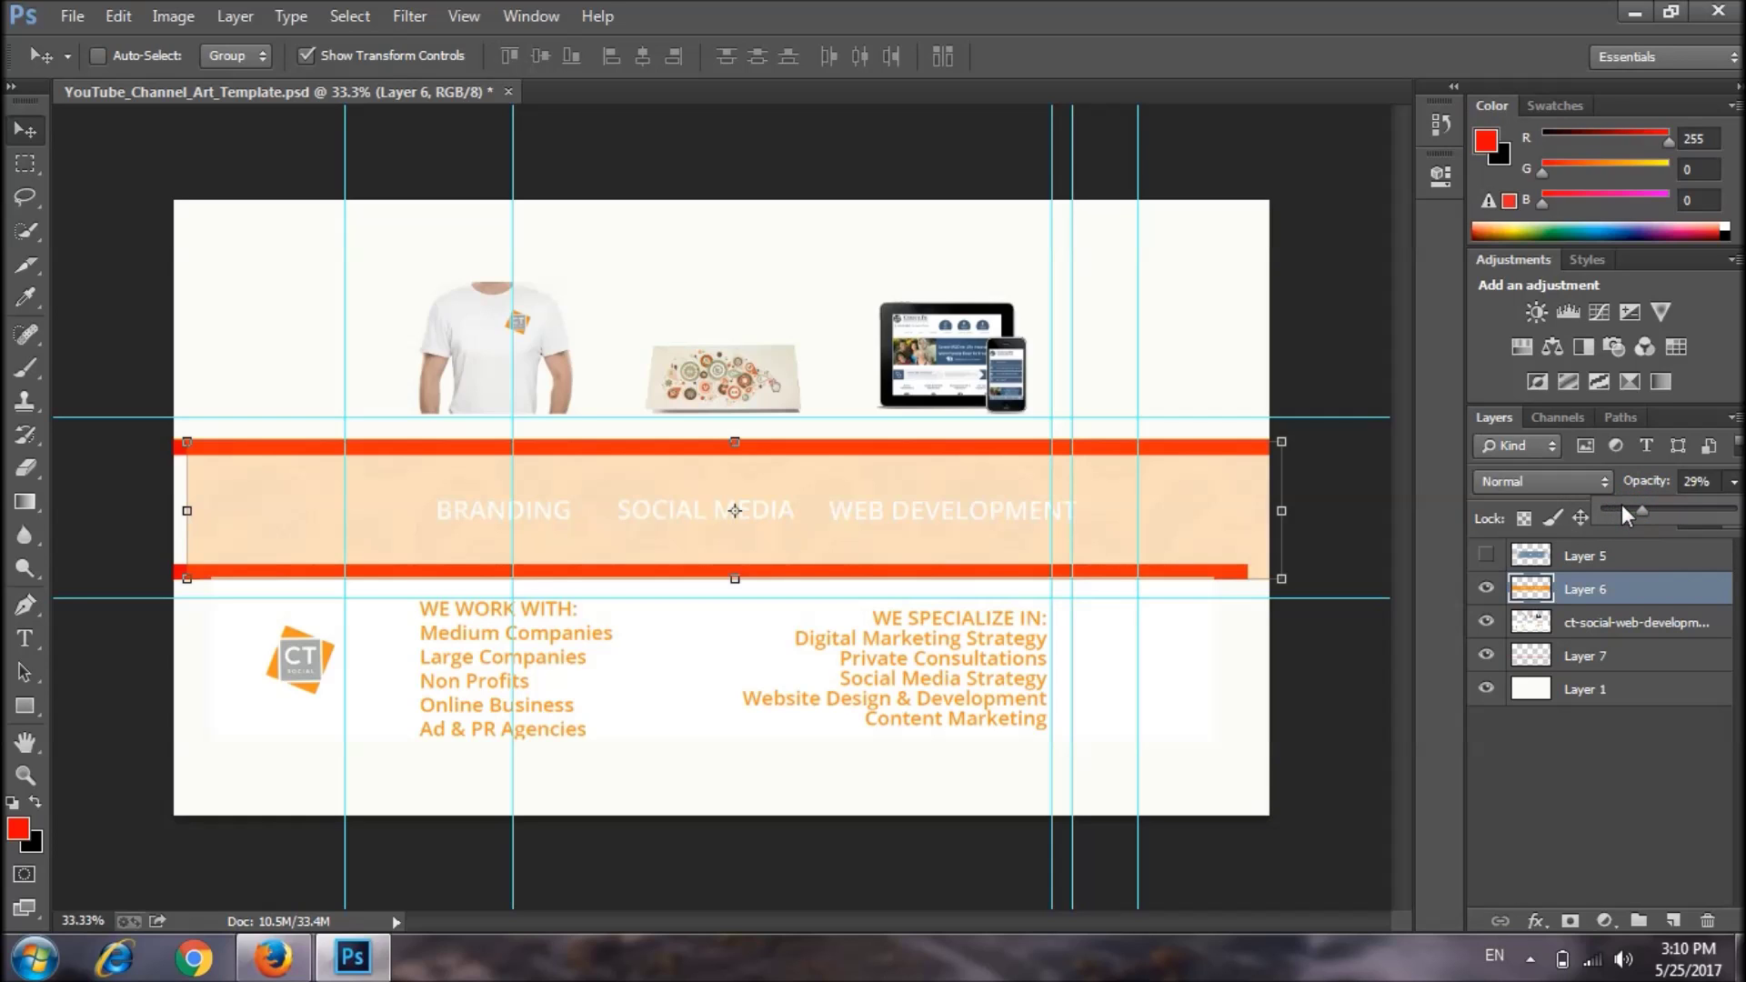
{"action": "left_click_drag", "start_coordinate": [1642, 498], "coordinate": [1642, 499]}
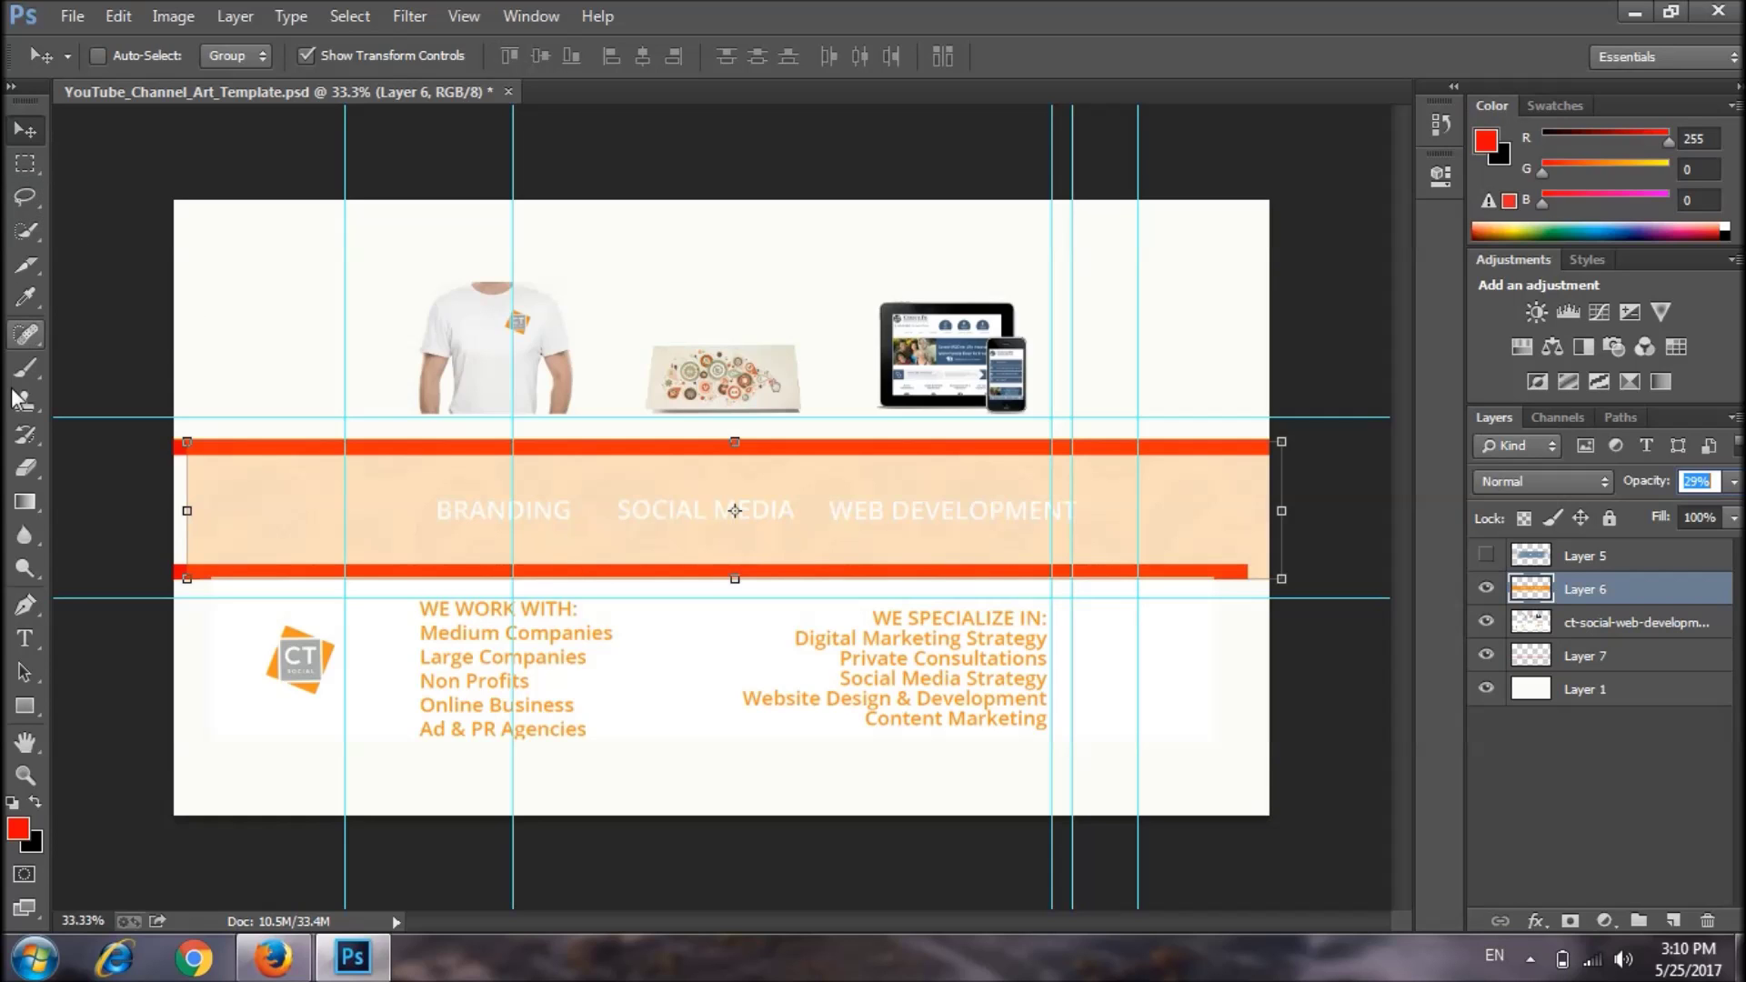
Draw a paragraph text box across the band, try the TAB-Tamil011 font and set it back to Stencil Std.
{"action": "left_click", "coordinate": [24, 638]}
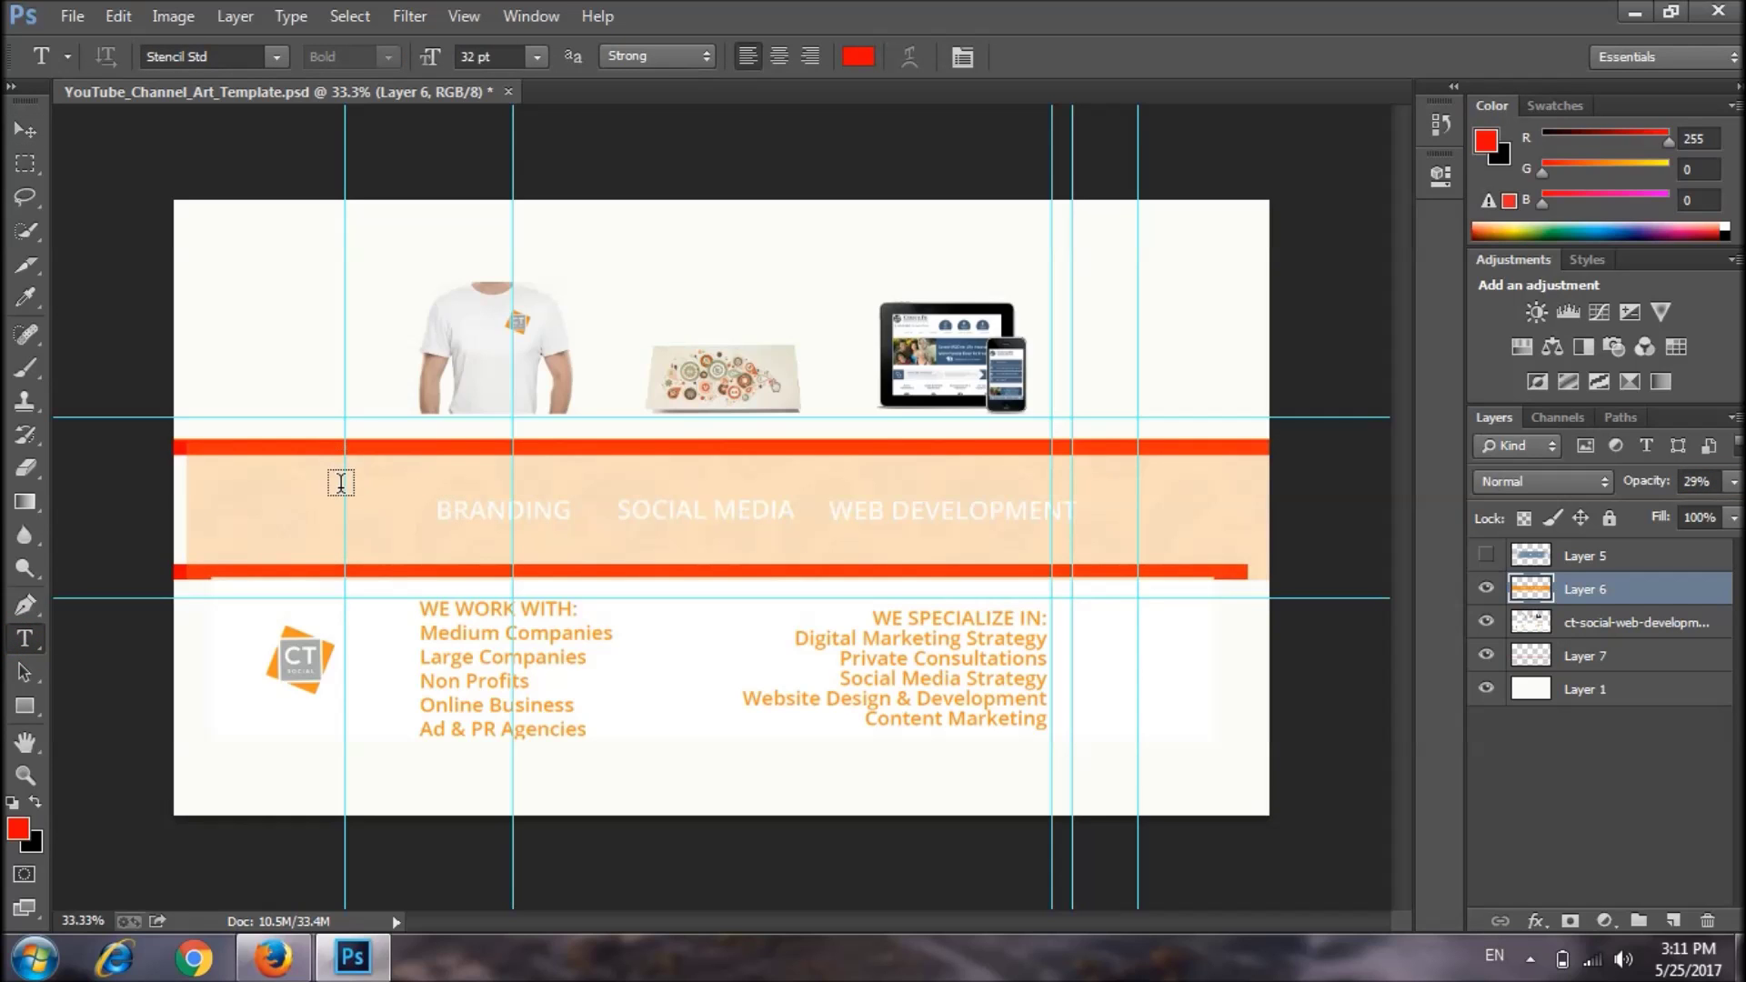
{"action": "left_click_drag", "start_coordinate": [344, 471], "coordinate": [1208, 552]}
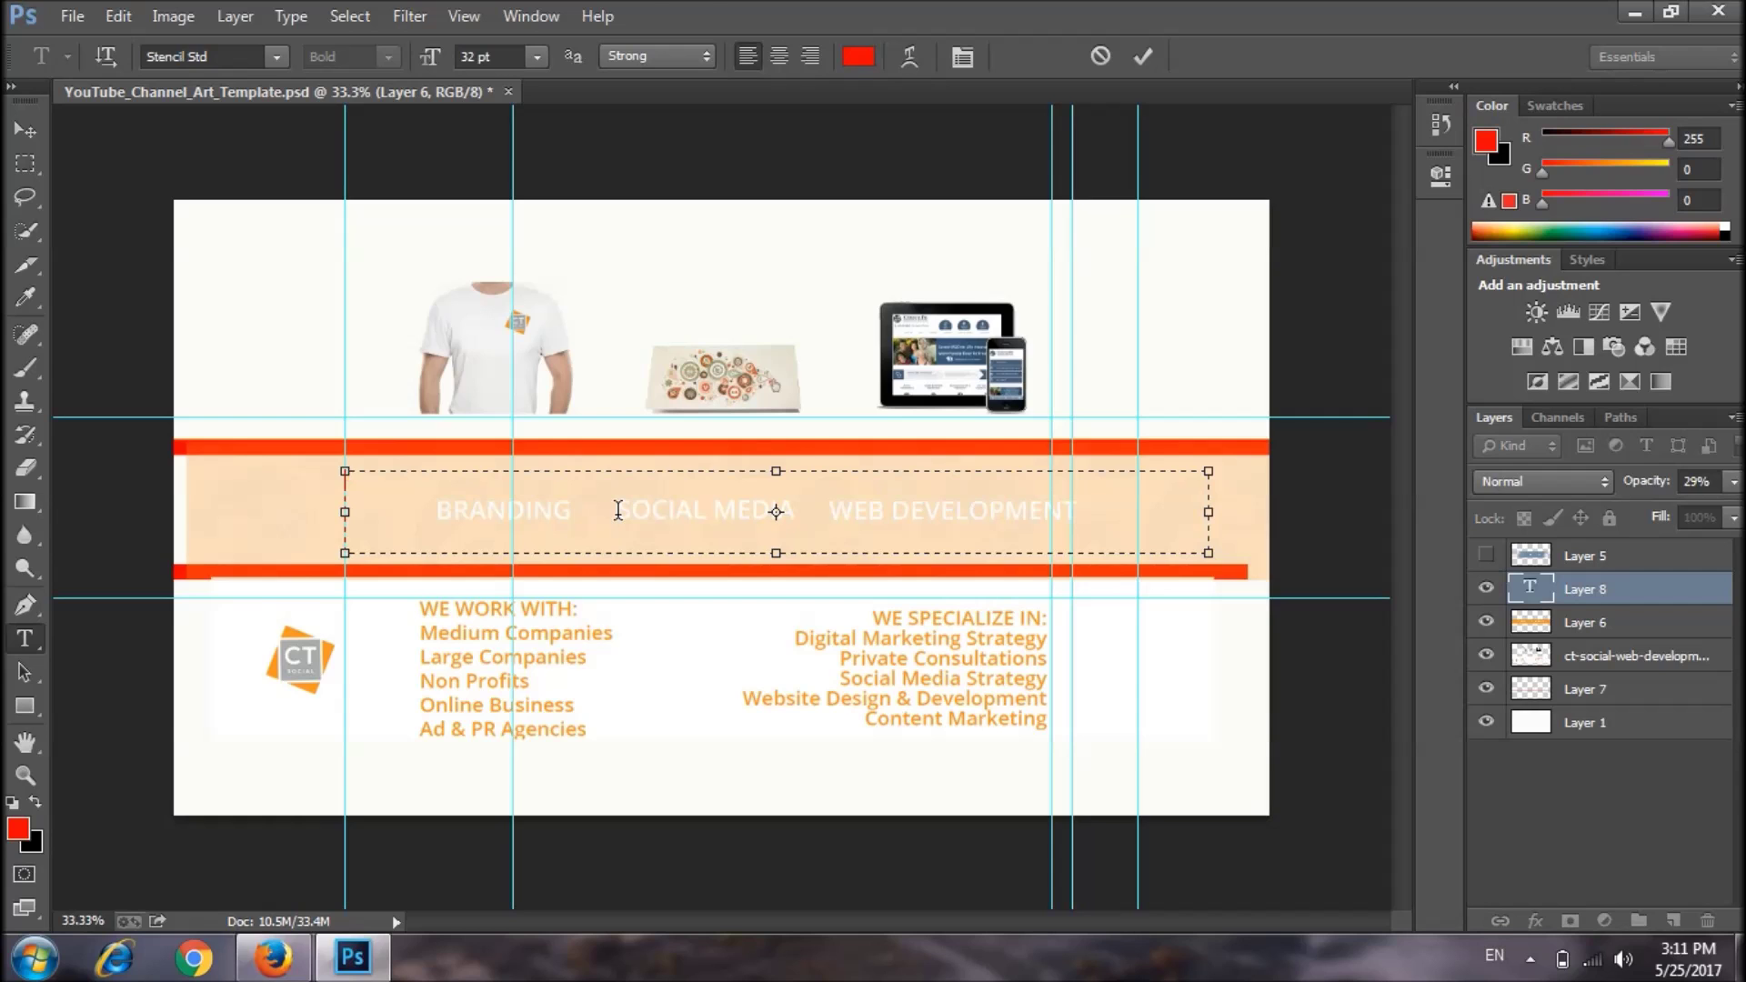
{"action": "left_click", "coordinate": [278, 58]}
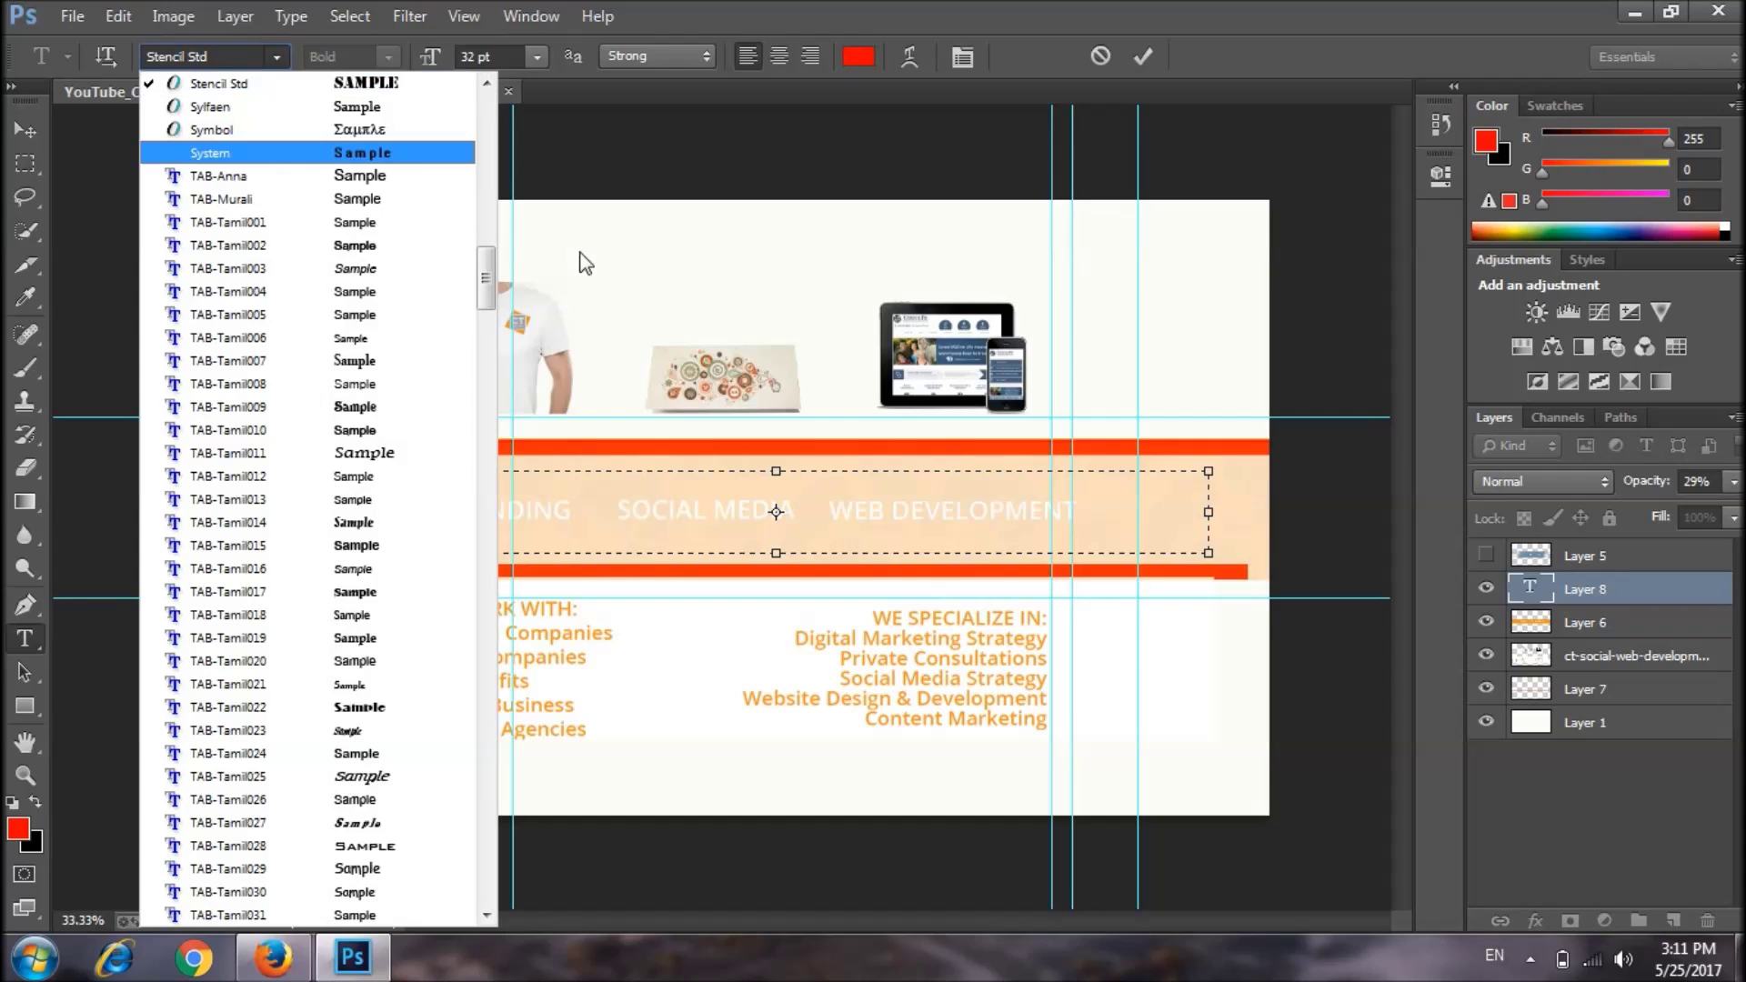
{"action": "left_click", "coordinate": [277, 453]}
{"action": "left_click", "coordinate": [277, 57]}
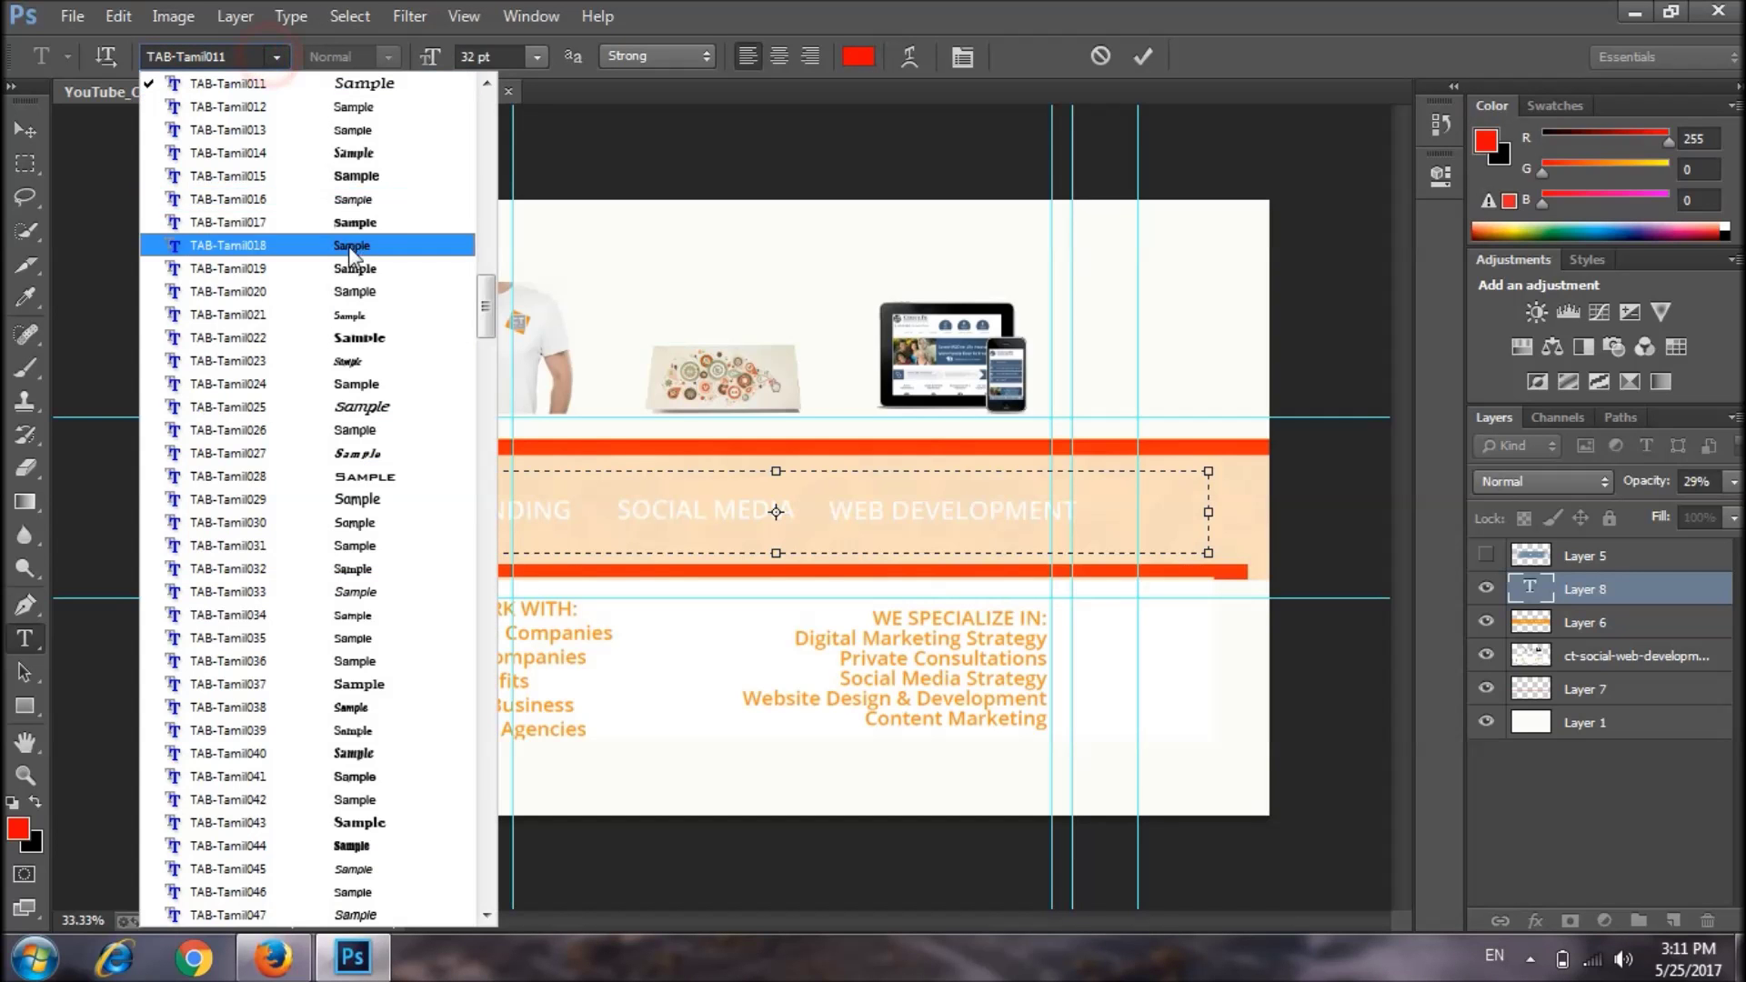
{"action": "left_click_drag", "start_coordinate": [488, 314], "coordinate": [470, 276]}
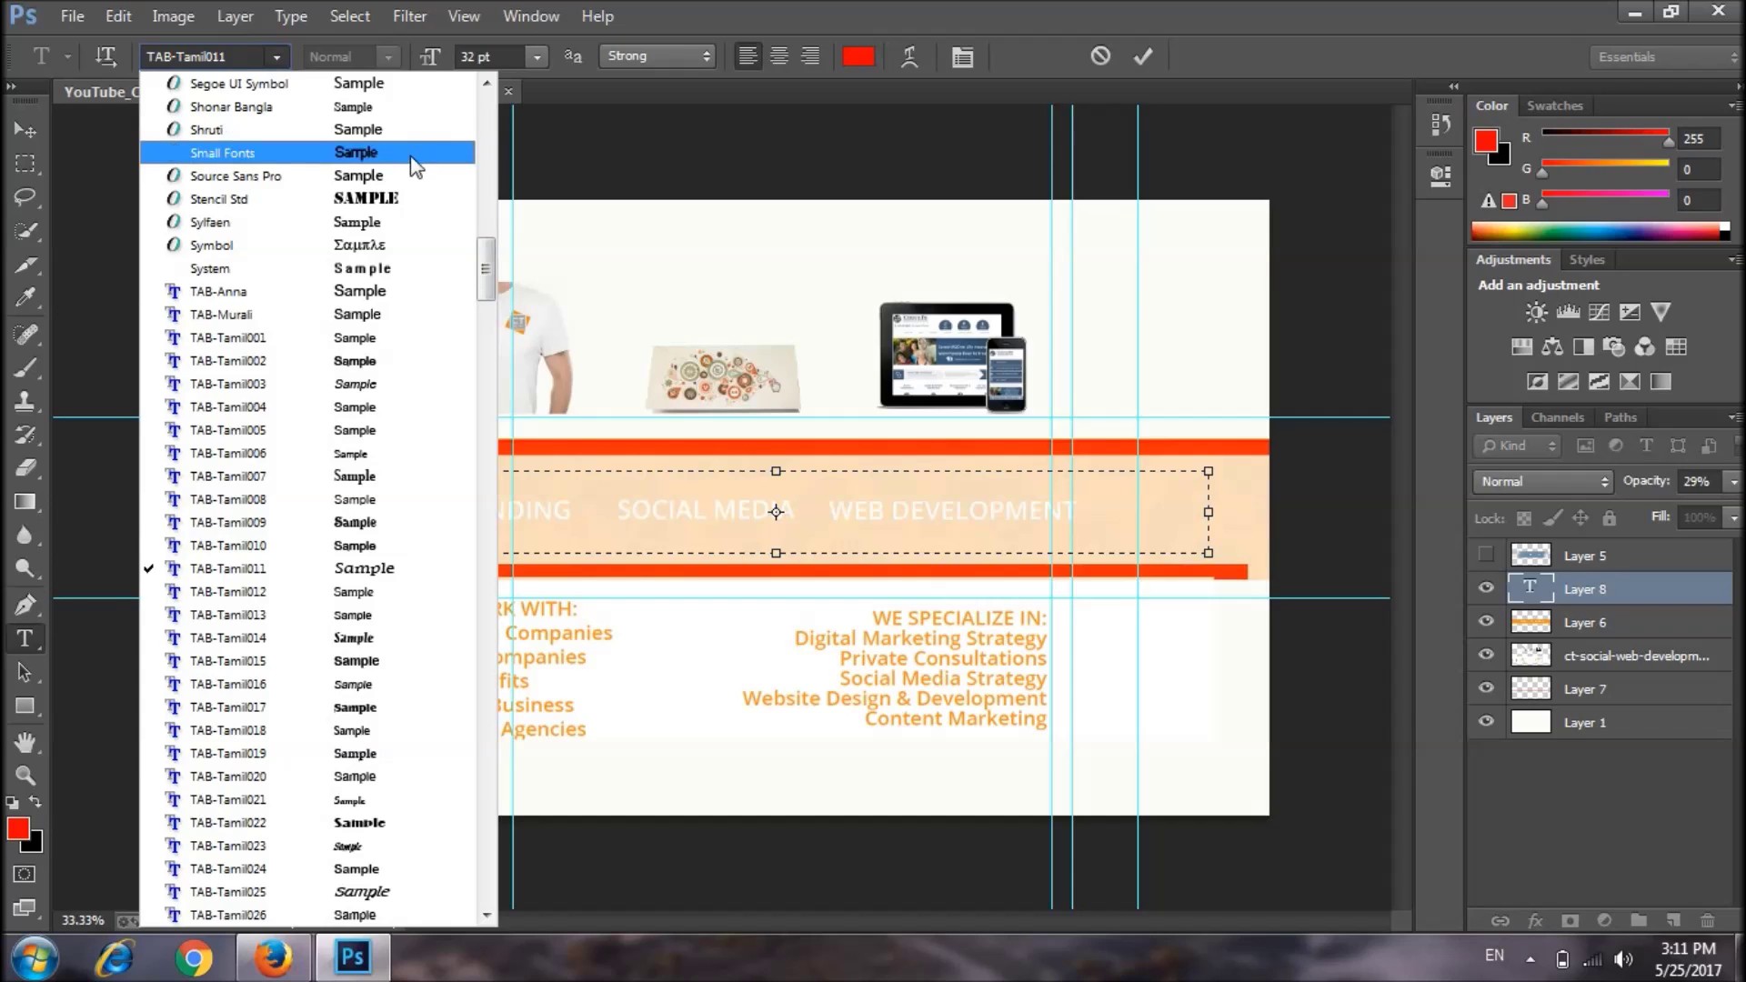
{"action": "left_click", "coordinate": [392, 191]}
Try the title TAMIL TECH KID in the paragraph text box and delete that text layer.
{"action": "type", "text": "M"}
{"action": "type", "text": "AME"}
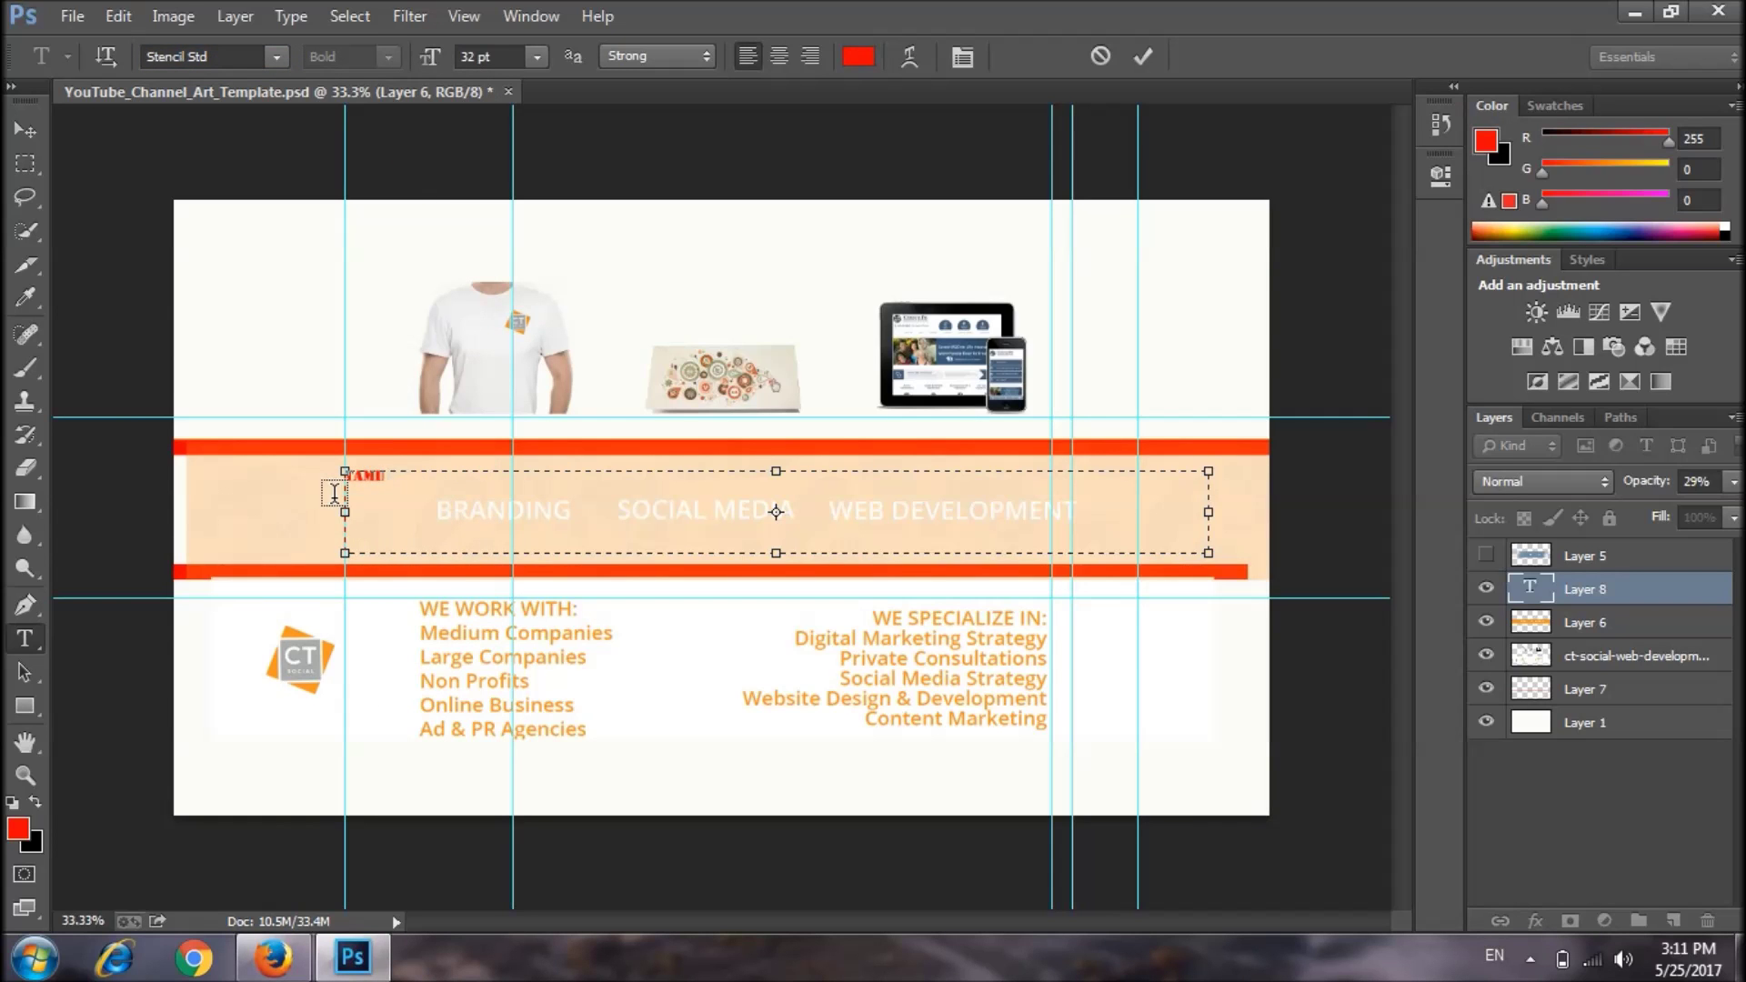
{"action": "type", "text": " TECH KID"}
{"action": "left_click", "coordinate": [34, 136]}
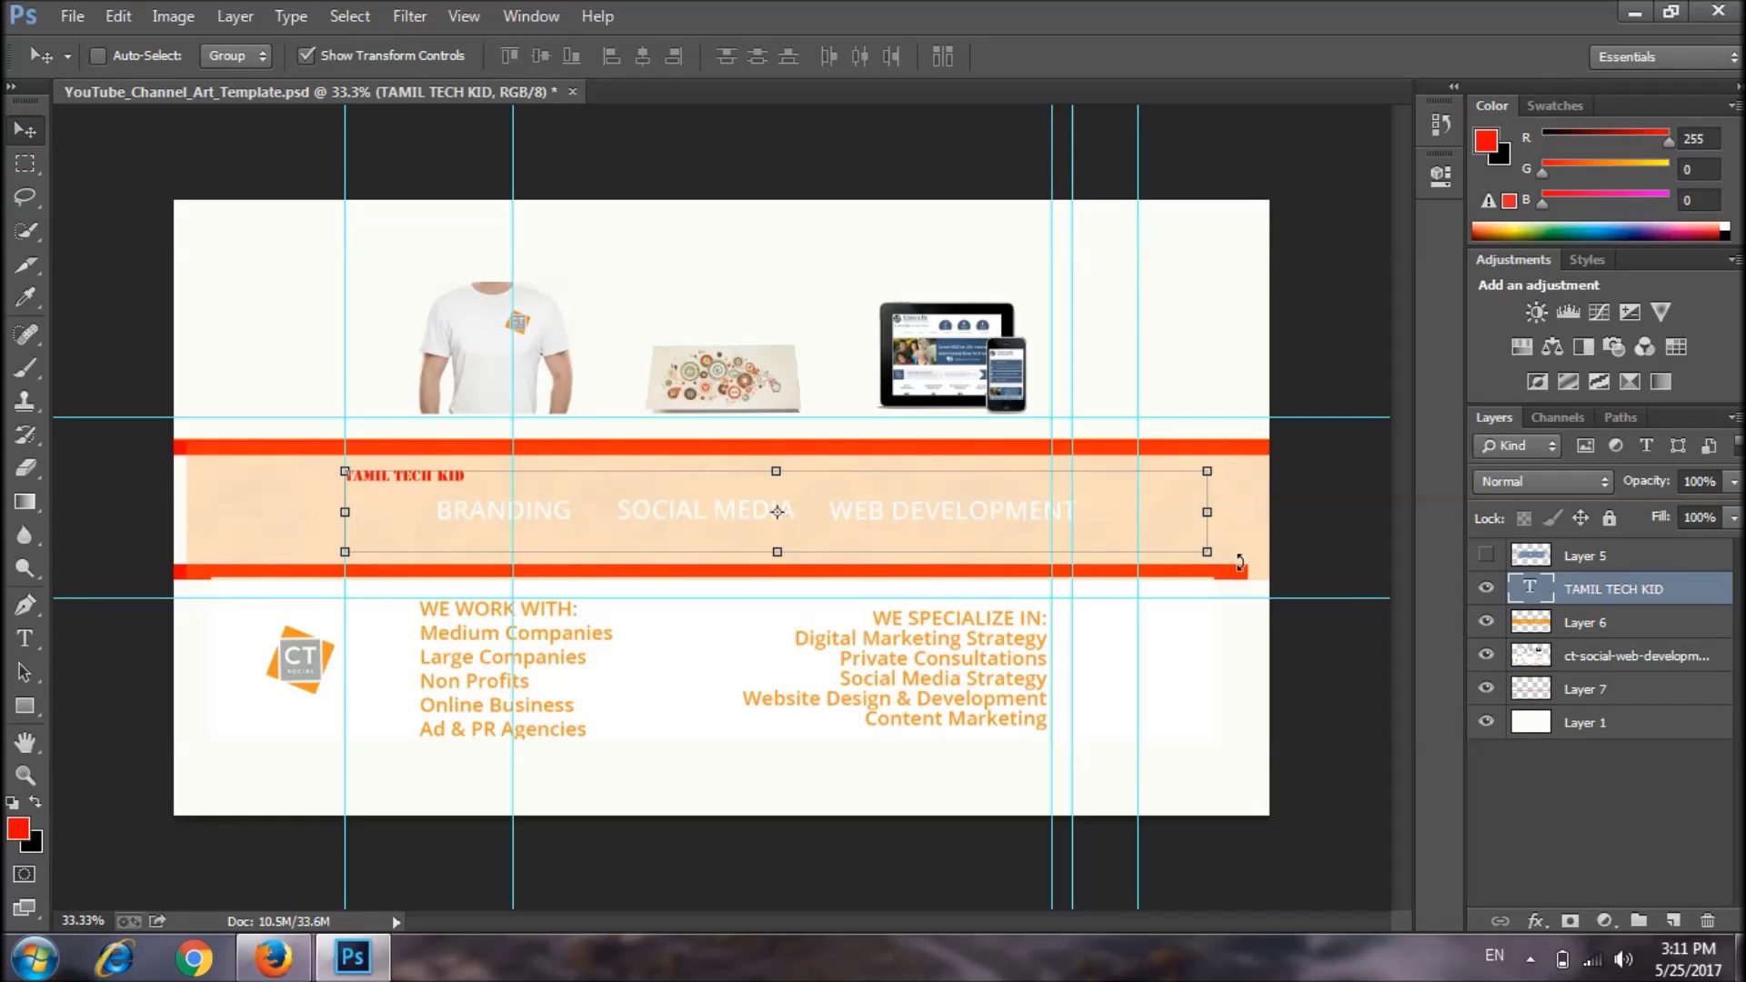
{"action": "key", "text": "Delete"}
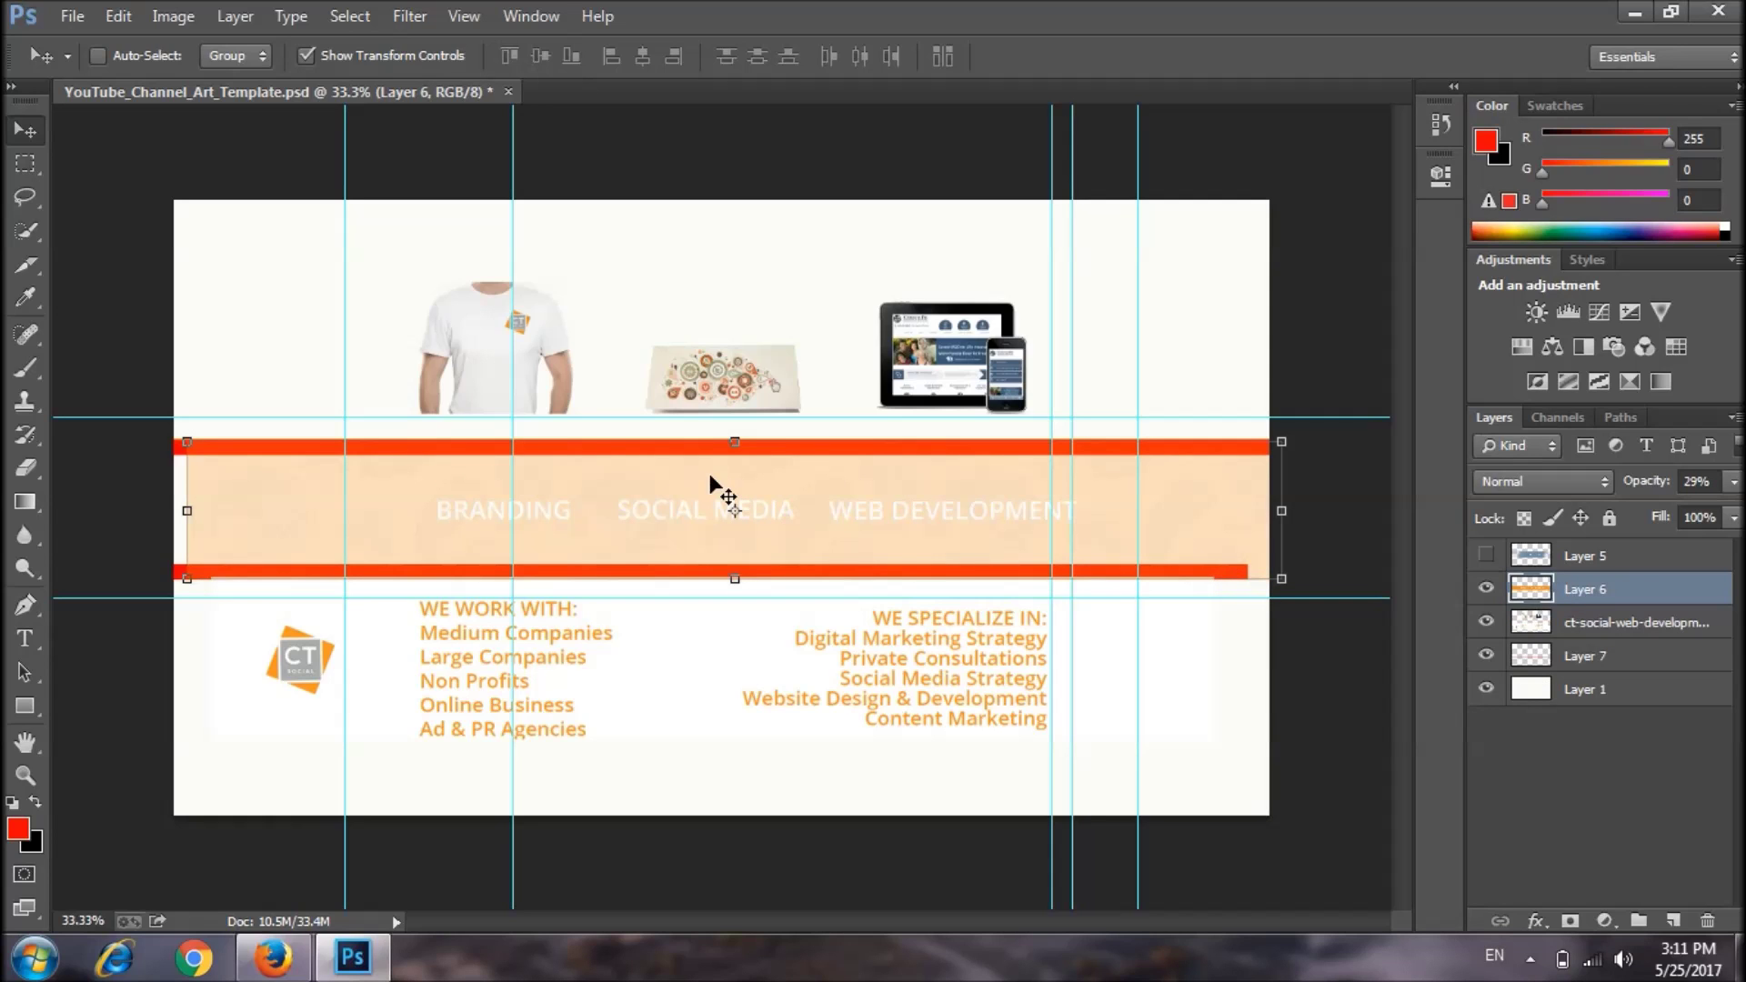
{"action": "key", "text": "ctrl+z"}
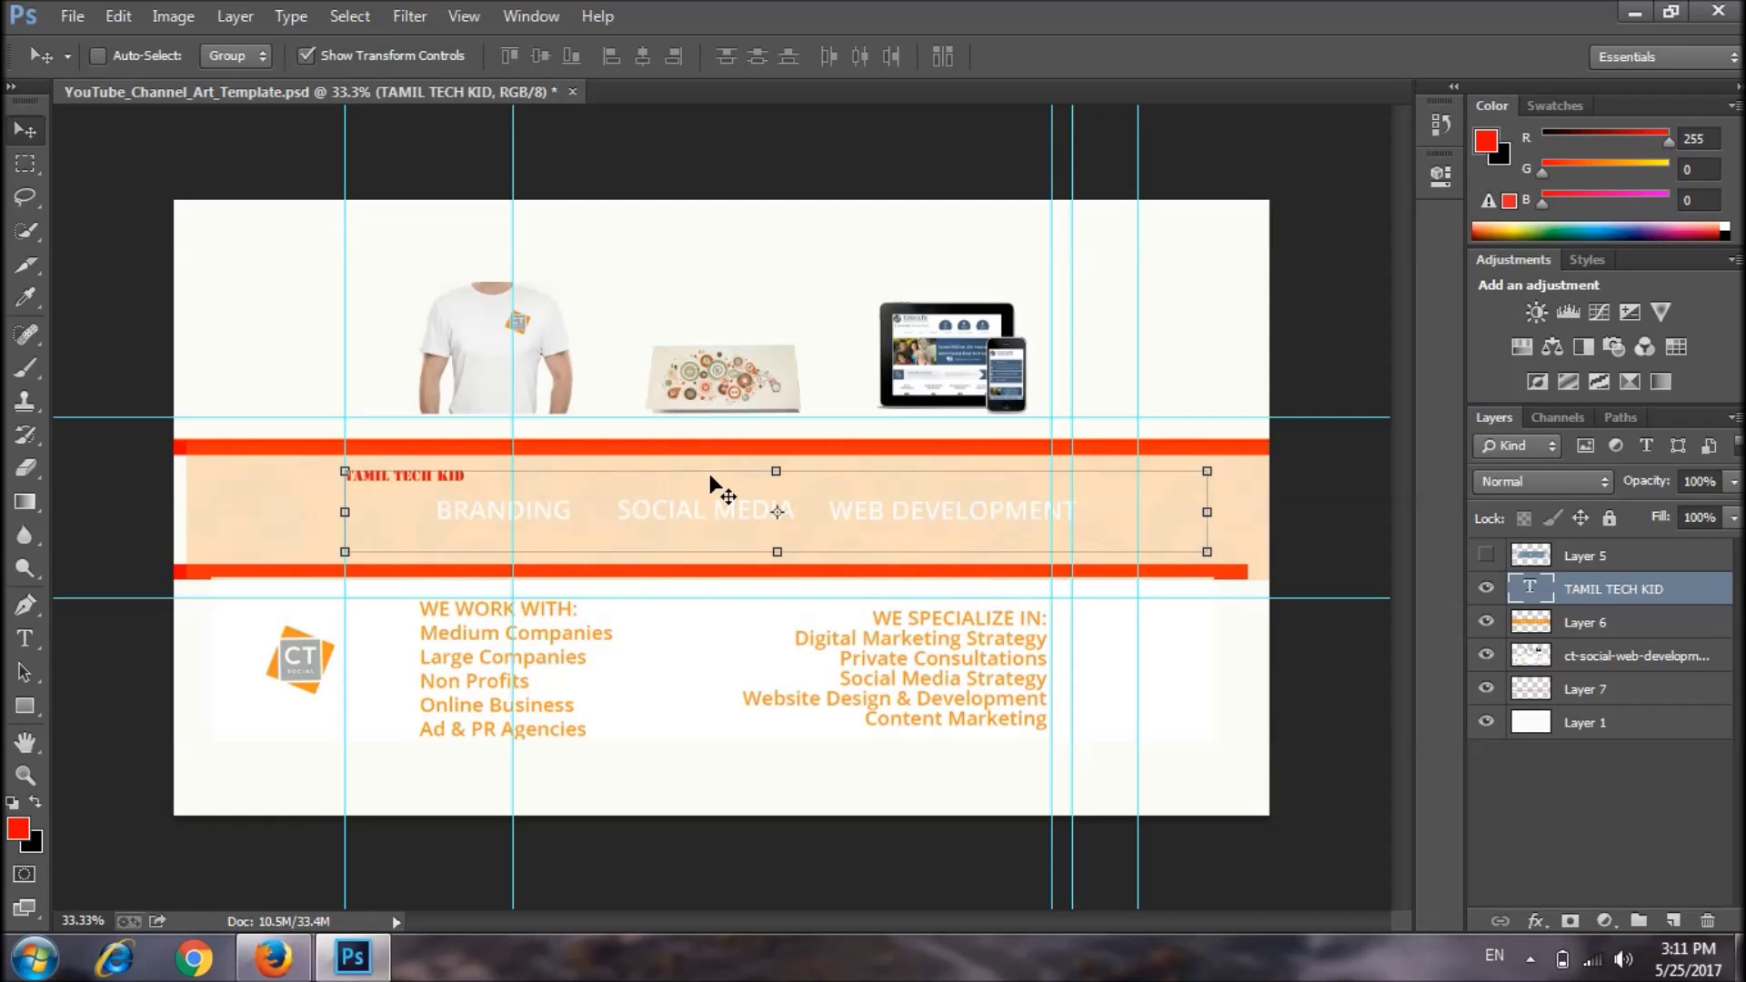
{"action": "key", "text": "Delete"}
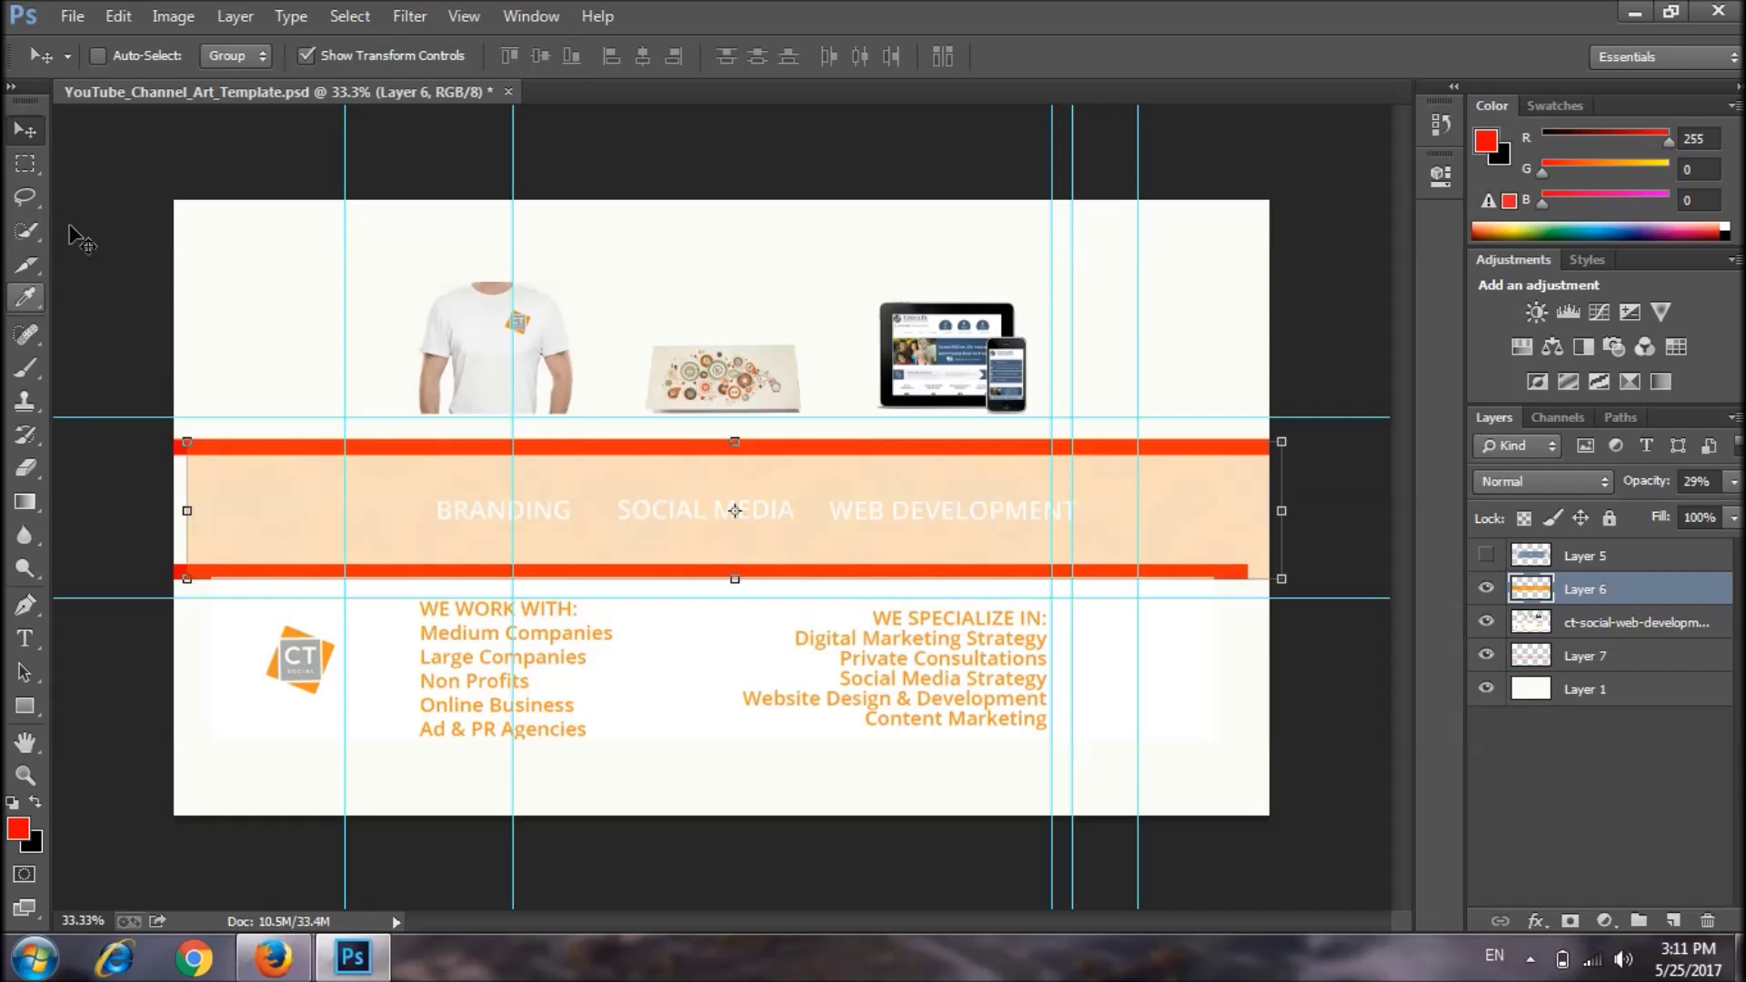
Add the point text TAMIL TECH KID in red Stencil Std 32 pt at the start of the word BRANDING.
{"action": "left_click", "coordinate": [24, 638]}
{"action": "left_click", "coordinate": [417, 511]}
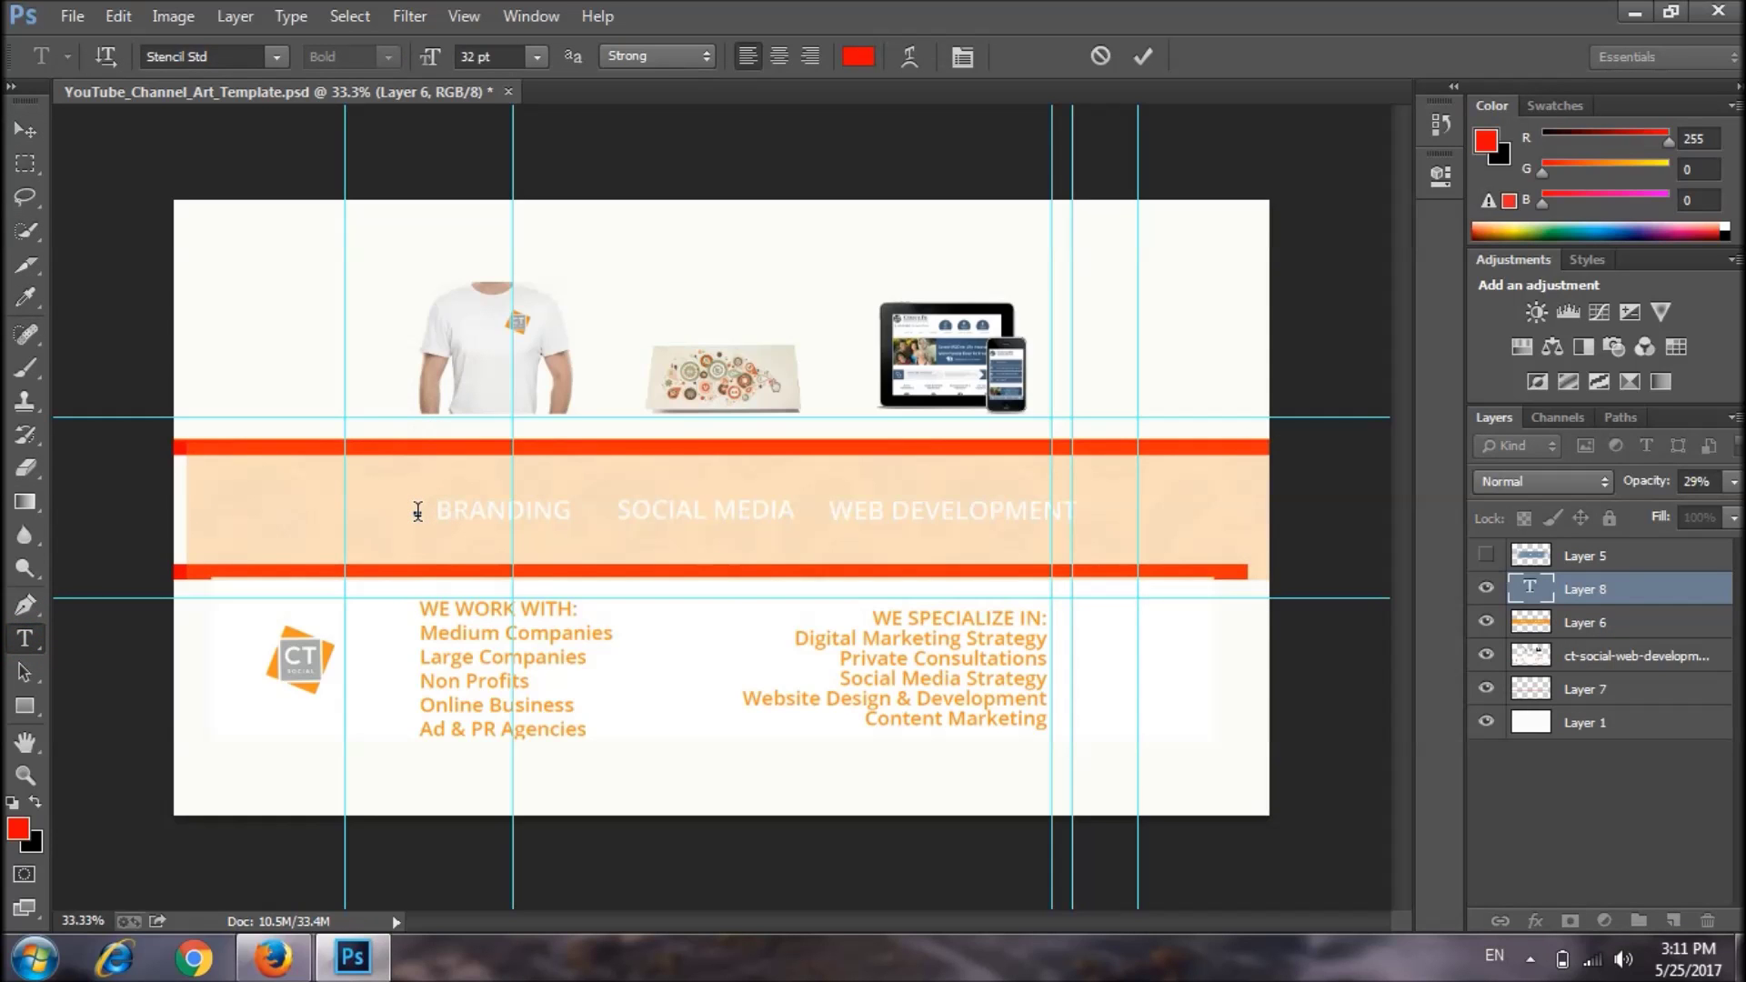
{"action": "type", "text": "TAMIL TECH KID"}
{"action": "left_click", "coordinate": [28, 127]}
Scale the TAMIL TECH KID text to about 299% width and 398% height and place it between the red strips.
{"action": "left_click_drag", "start_coordinate": [538, 522], "coordinate": [865, 552]}
{"action": "mouse_move", "coordinate": [738, 543]}
{"action": "left_mouse_down"}
{"action": "mouse_move", "coordinate": [760, 508]}
{"action": "mouse_move", "coordinate": [745, 515]}
{"action": "left_mouse_up"}
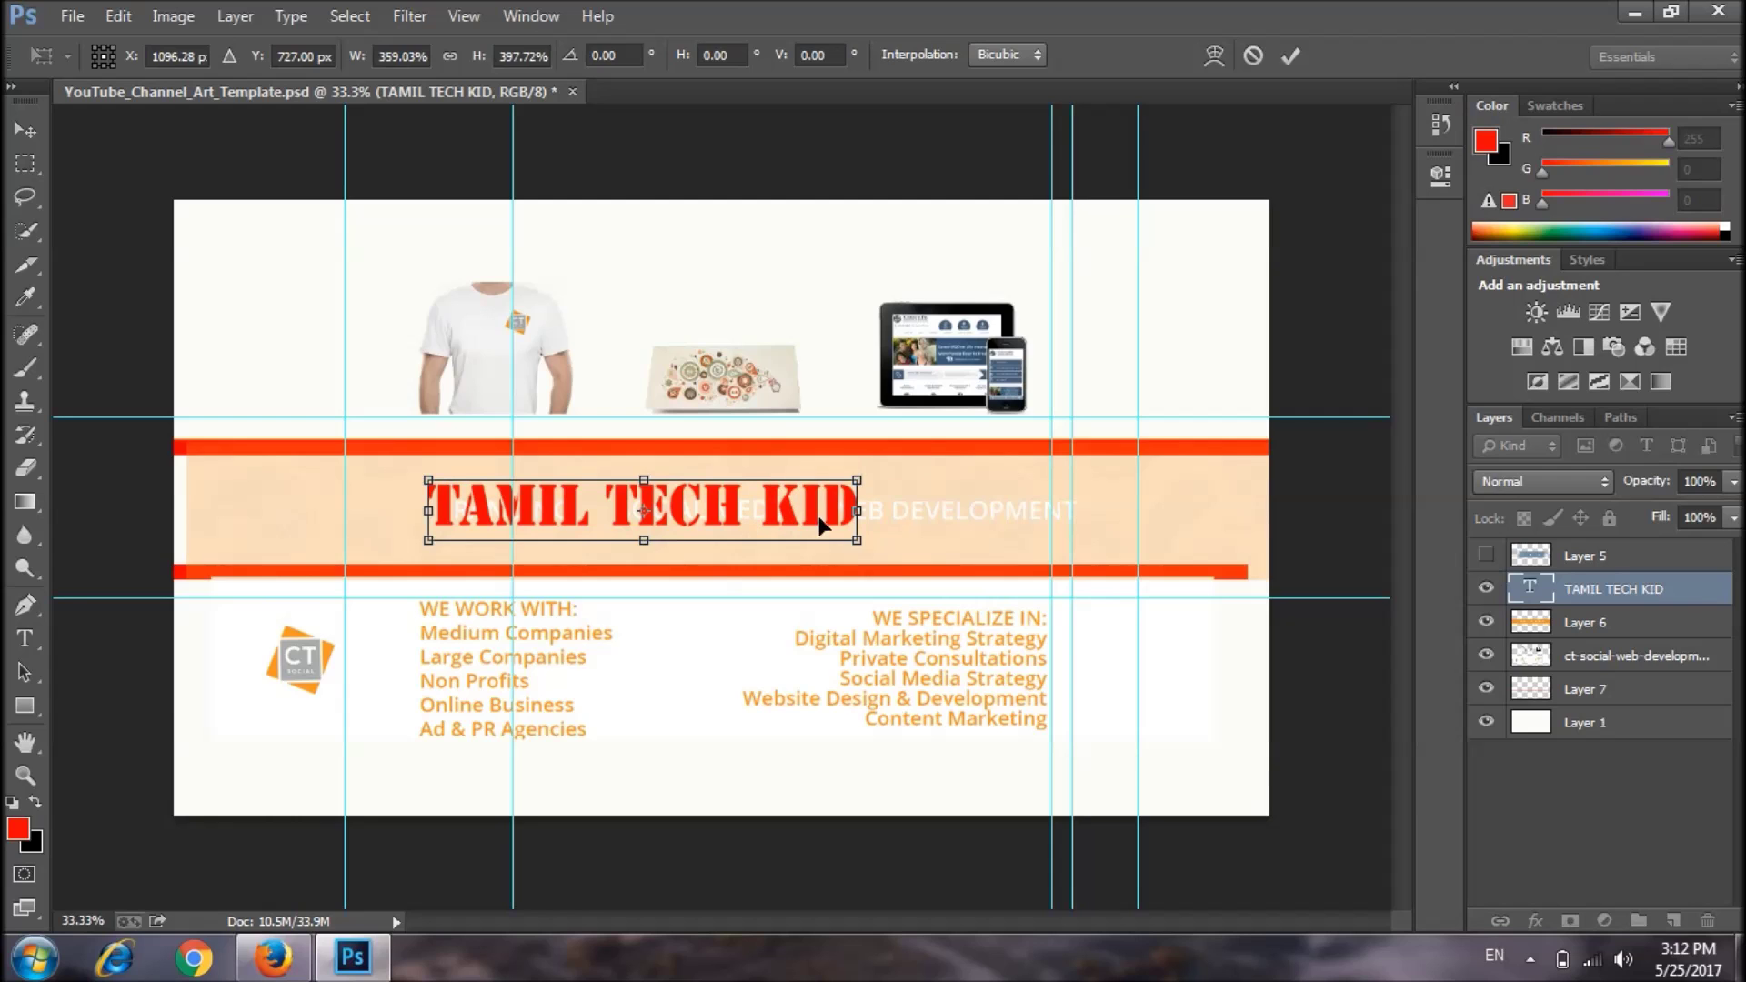
{"action": "left_click_drag", "start_coordinate": [857, 511], "coordinate": [785, 510]}
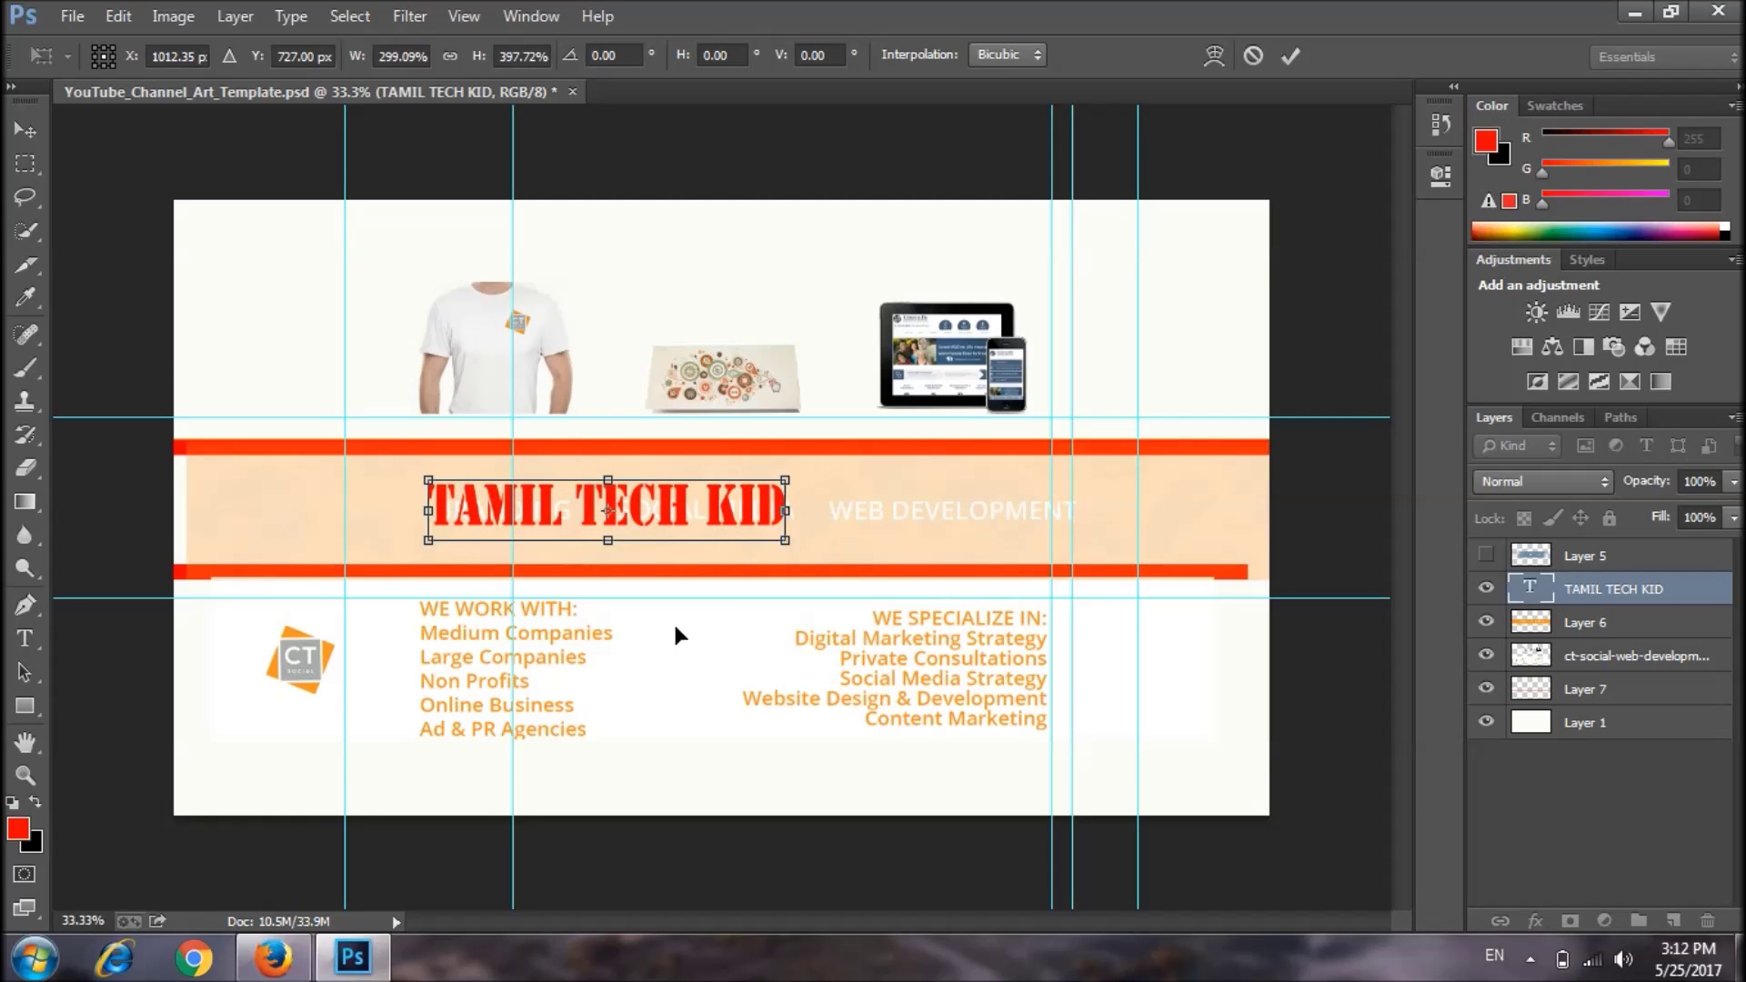
{"action": "left_click", "coordinate": [25, 130]}
{"action": "left_click", "coordinate": [810, 379]}
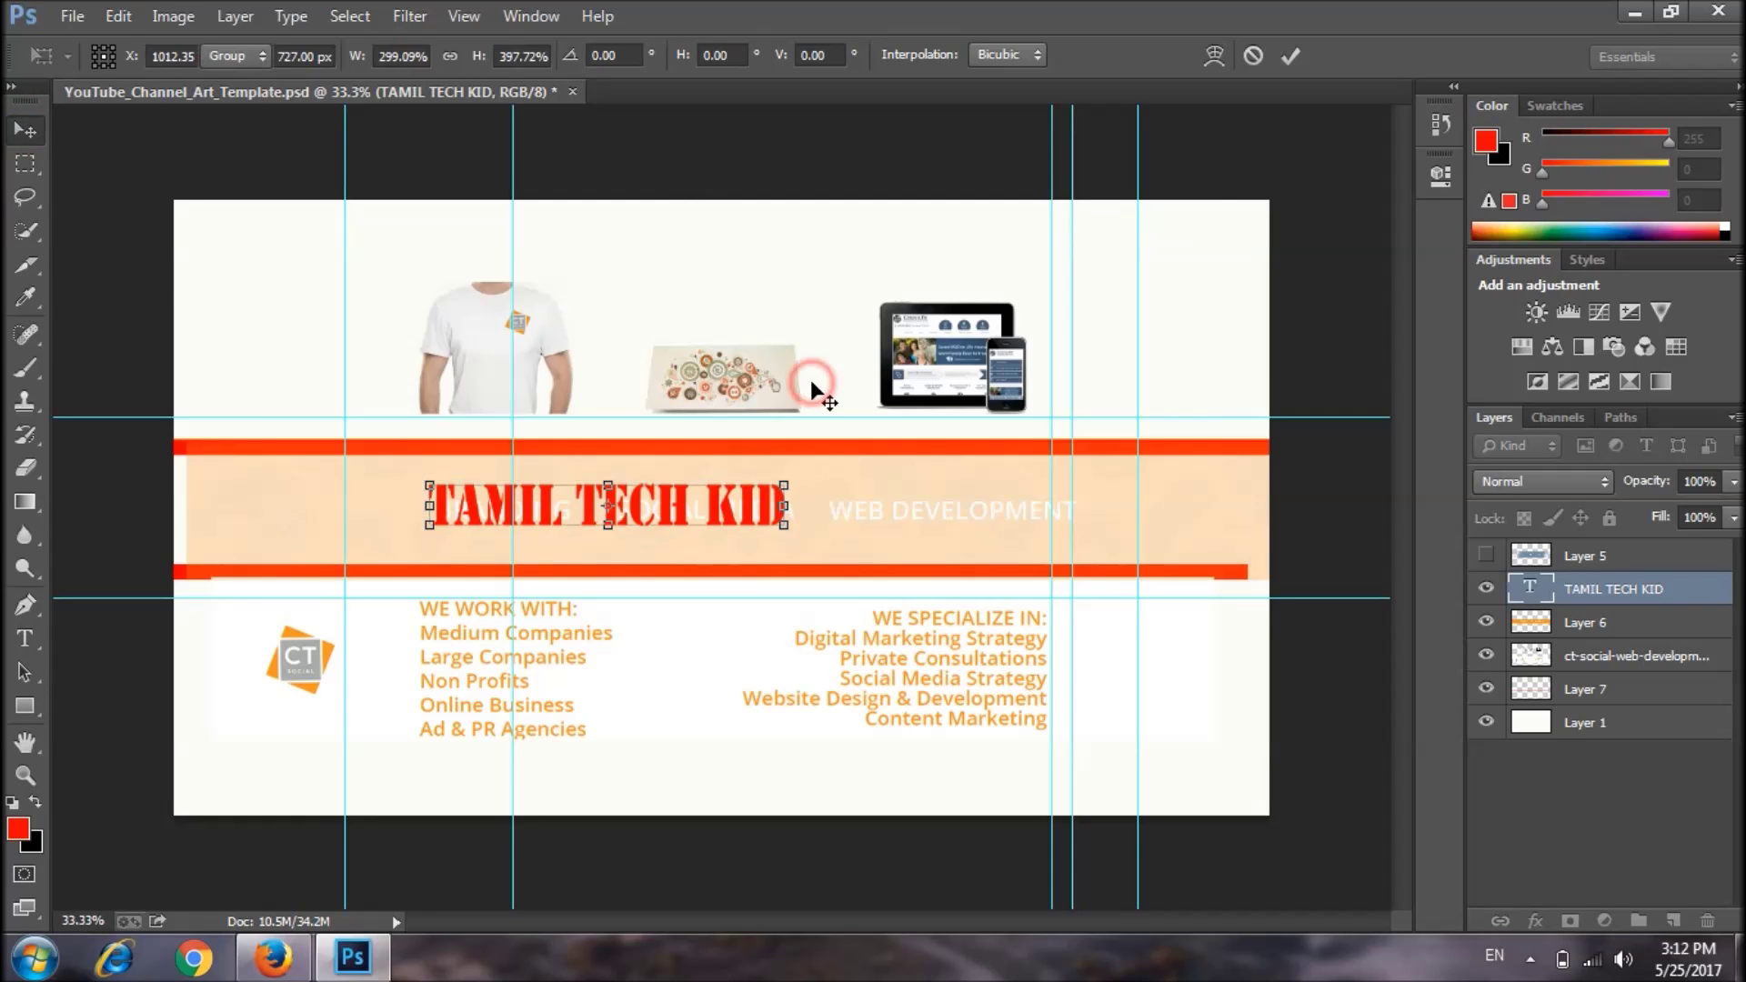
Search the installed programs for NHM and switch to NHM Converter.
{"action": "left_click", "coordinate": [35, 956]}
{"action": "left_click", "coordinate": [123, 892]}
{"action": "type", "text": "NHM"}
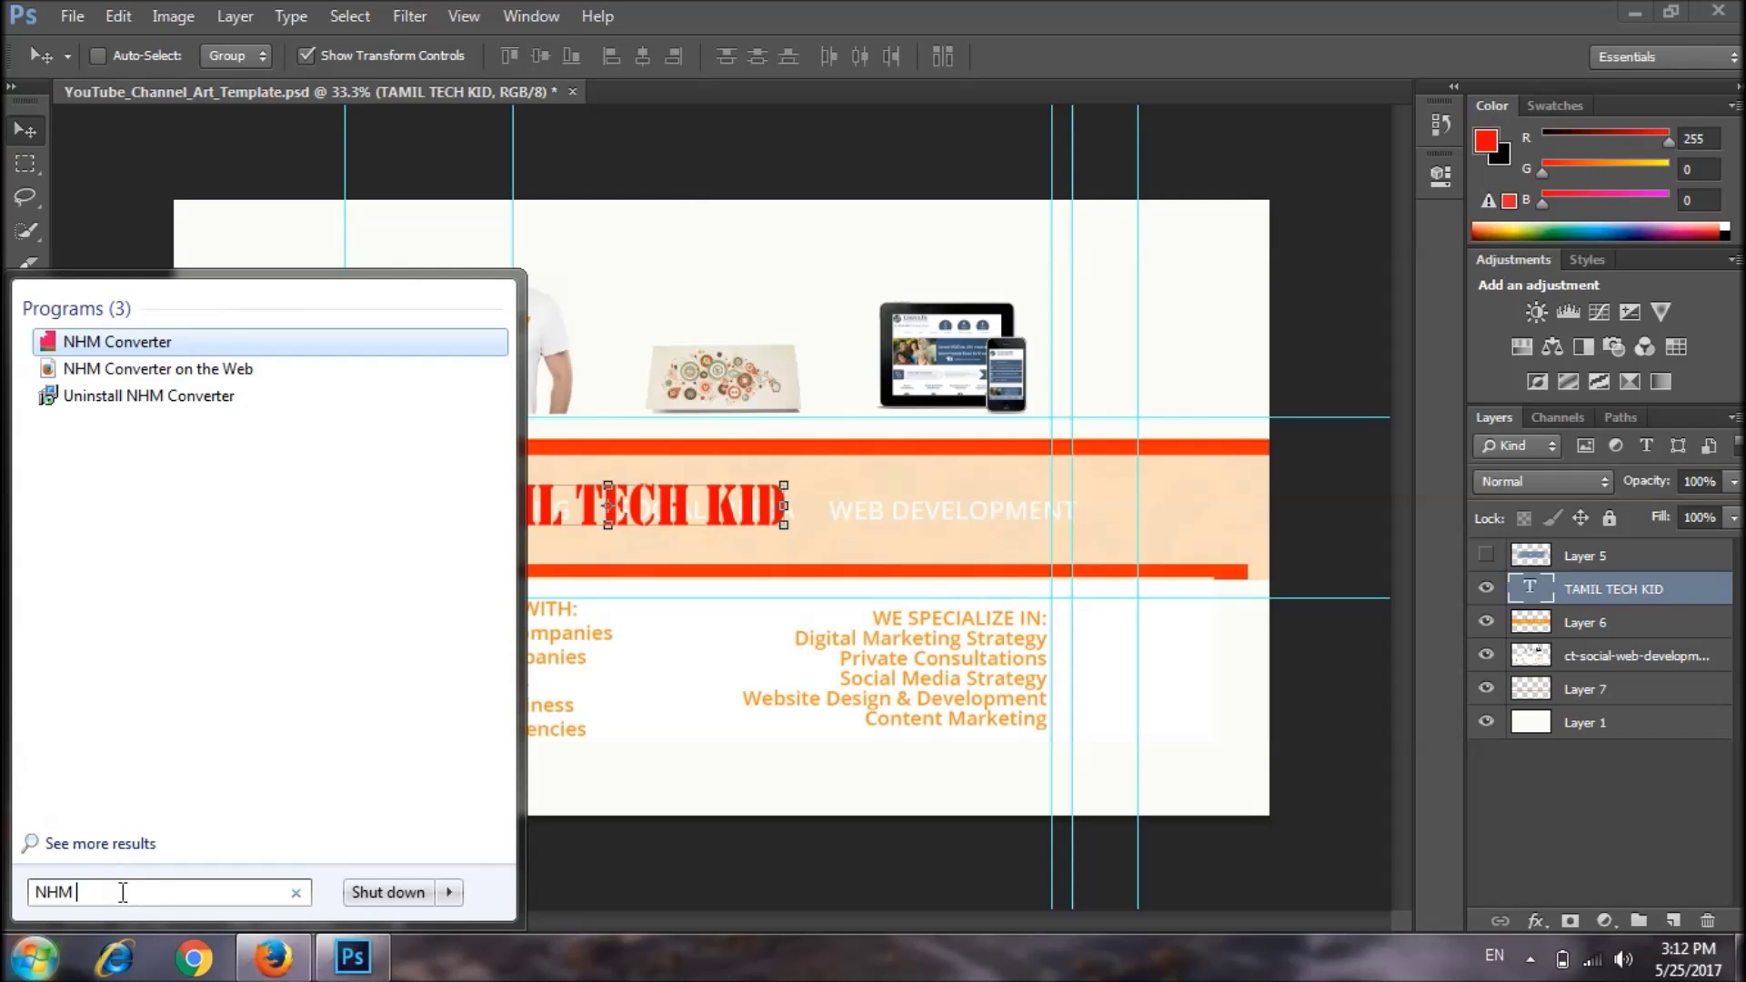
{"action": "left_click", "coordinate": [98, 335]}
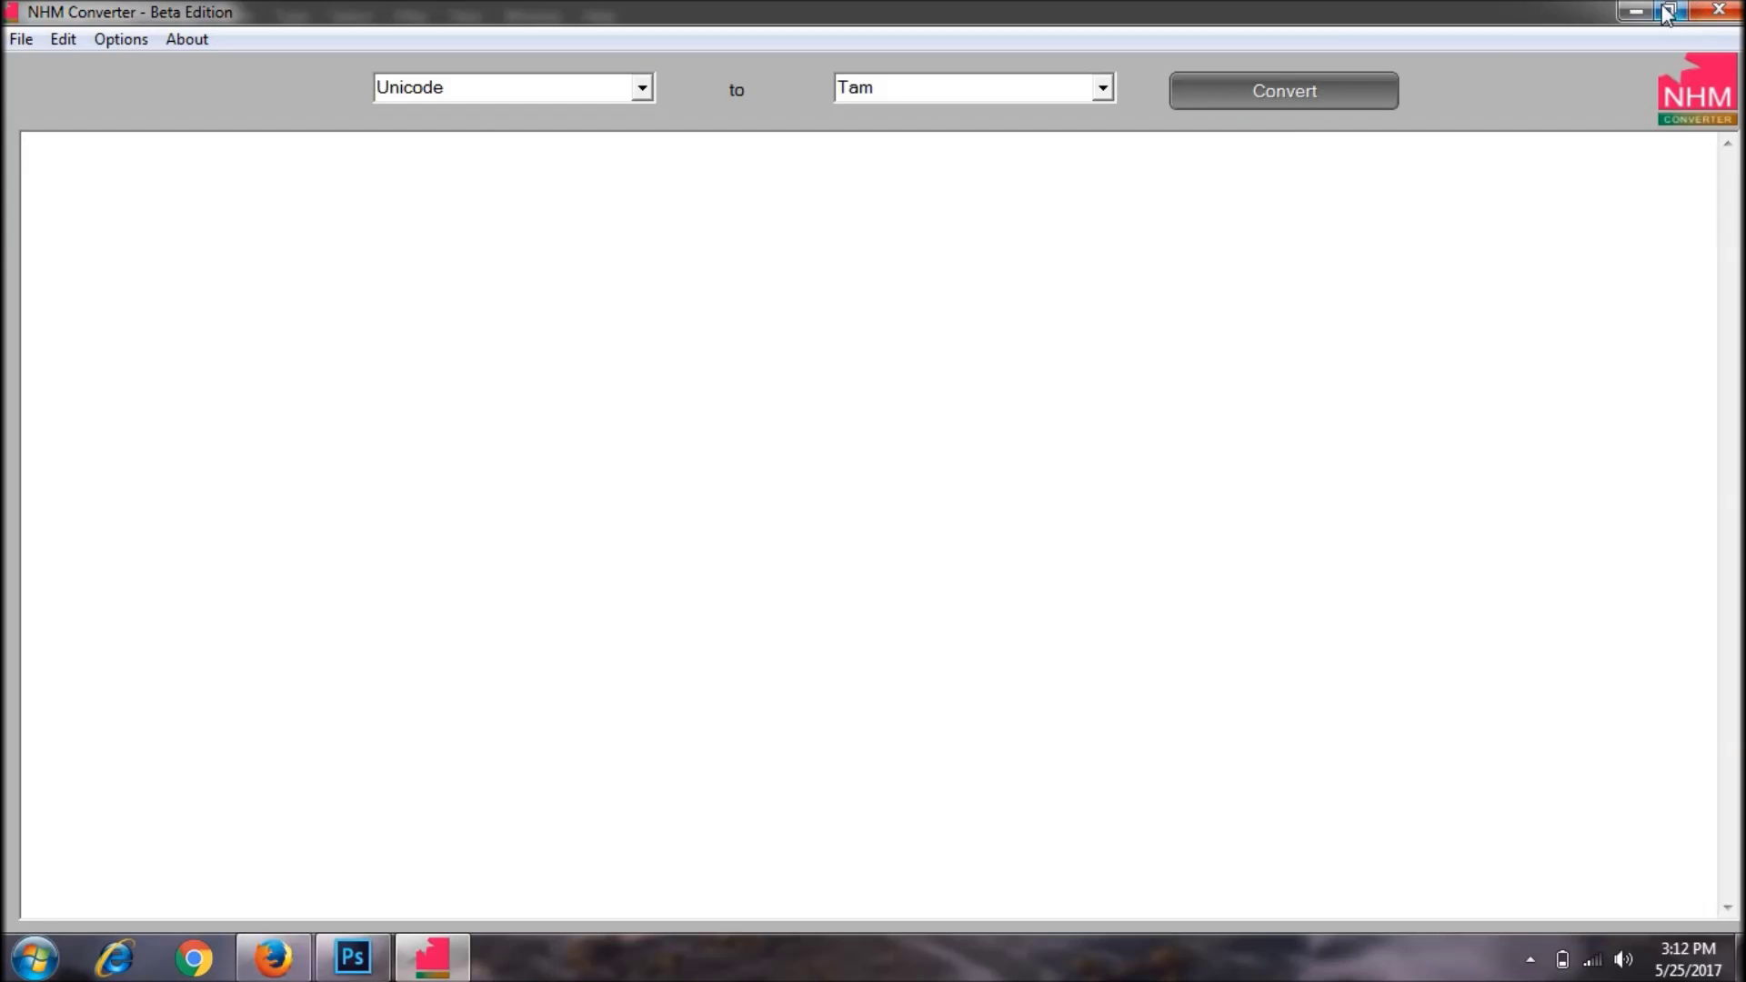
Switch the keyboard input language from English to Tamil for the converter's text area.
{"action": "left_click", "coordinate": [1527, 961]}
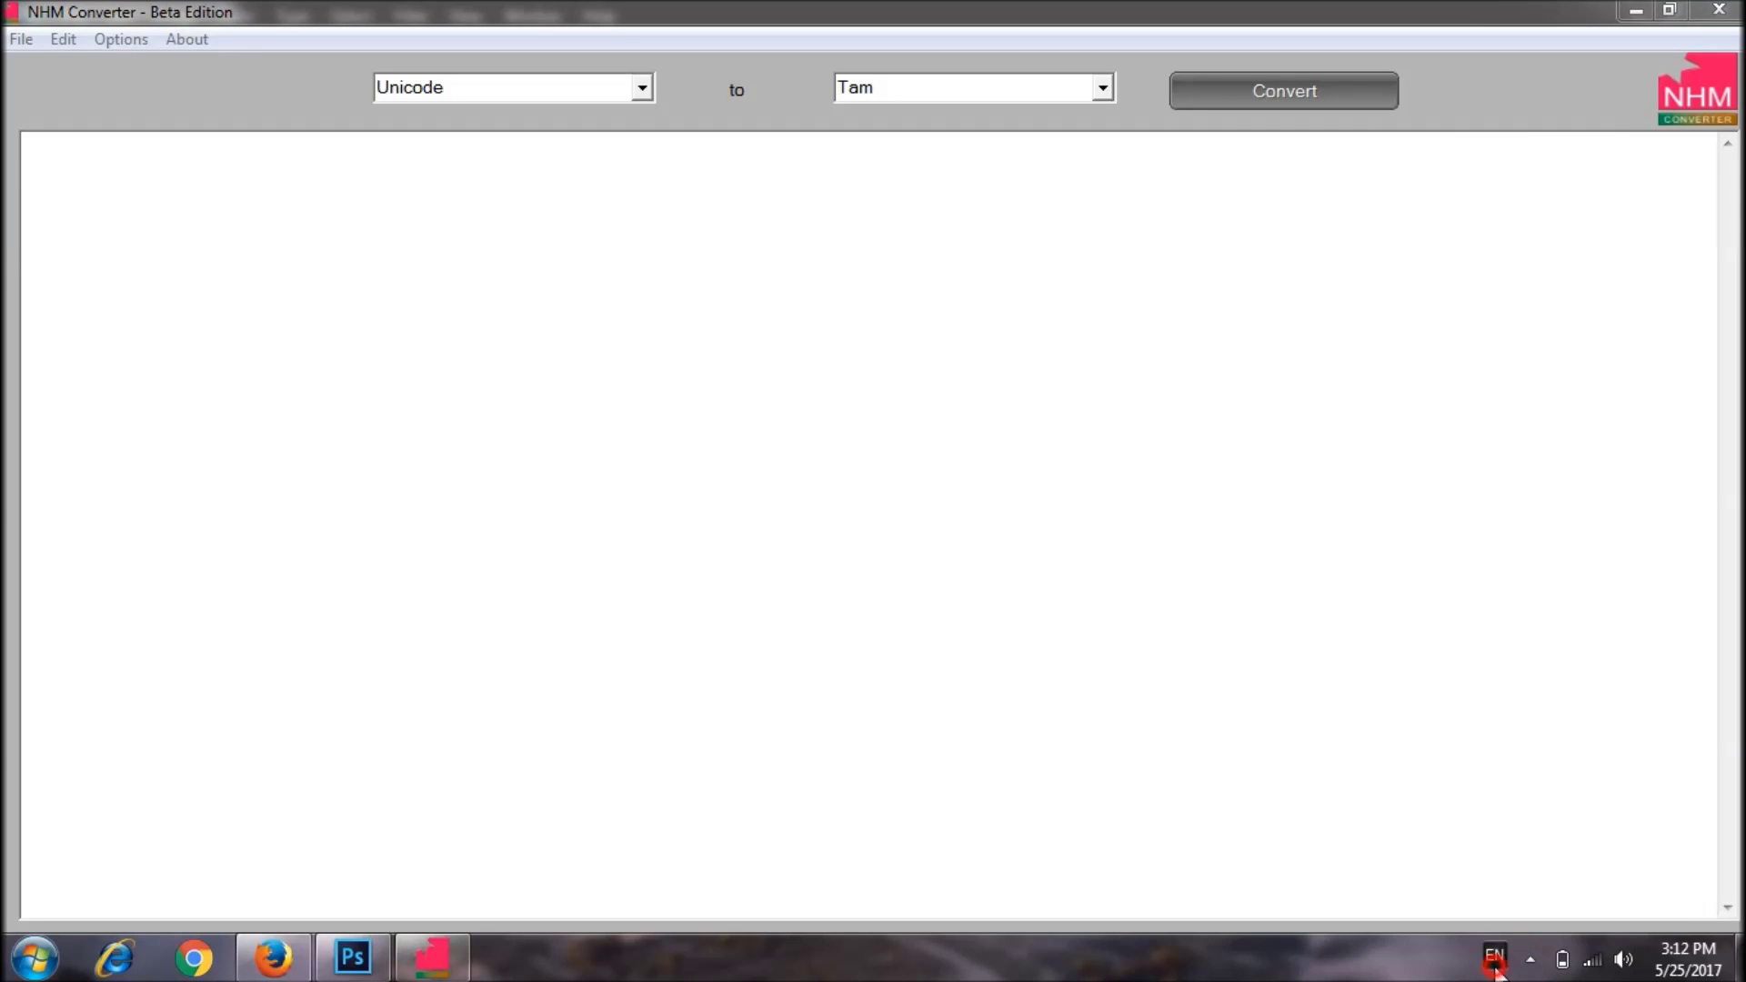
{"action": "left_click", "coordinate": [1493, 957]}
{"action": "left_click", "coordinate": [1556, 888]}
{"action": "left_click", "coordinate": [1509, 828]}
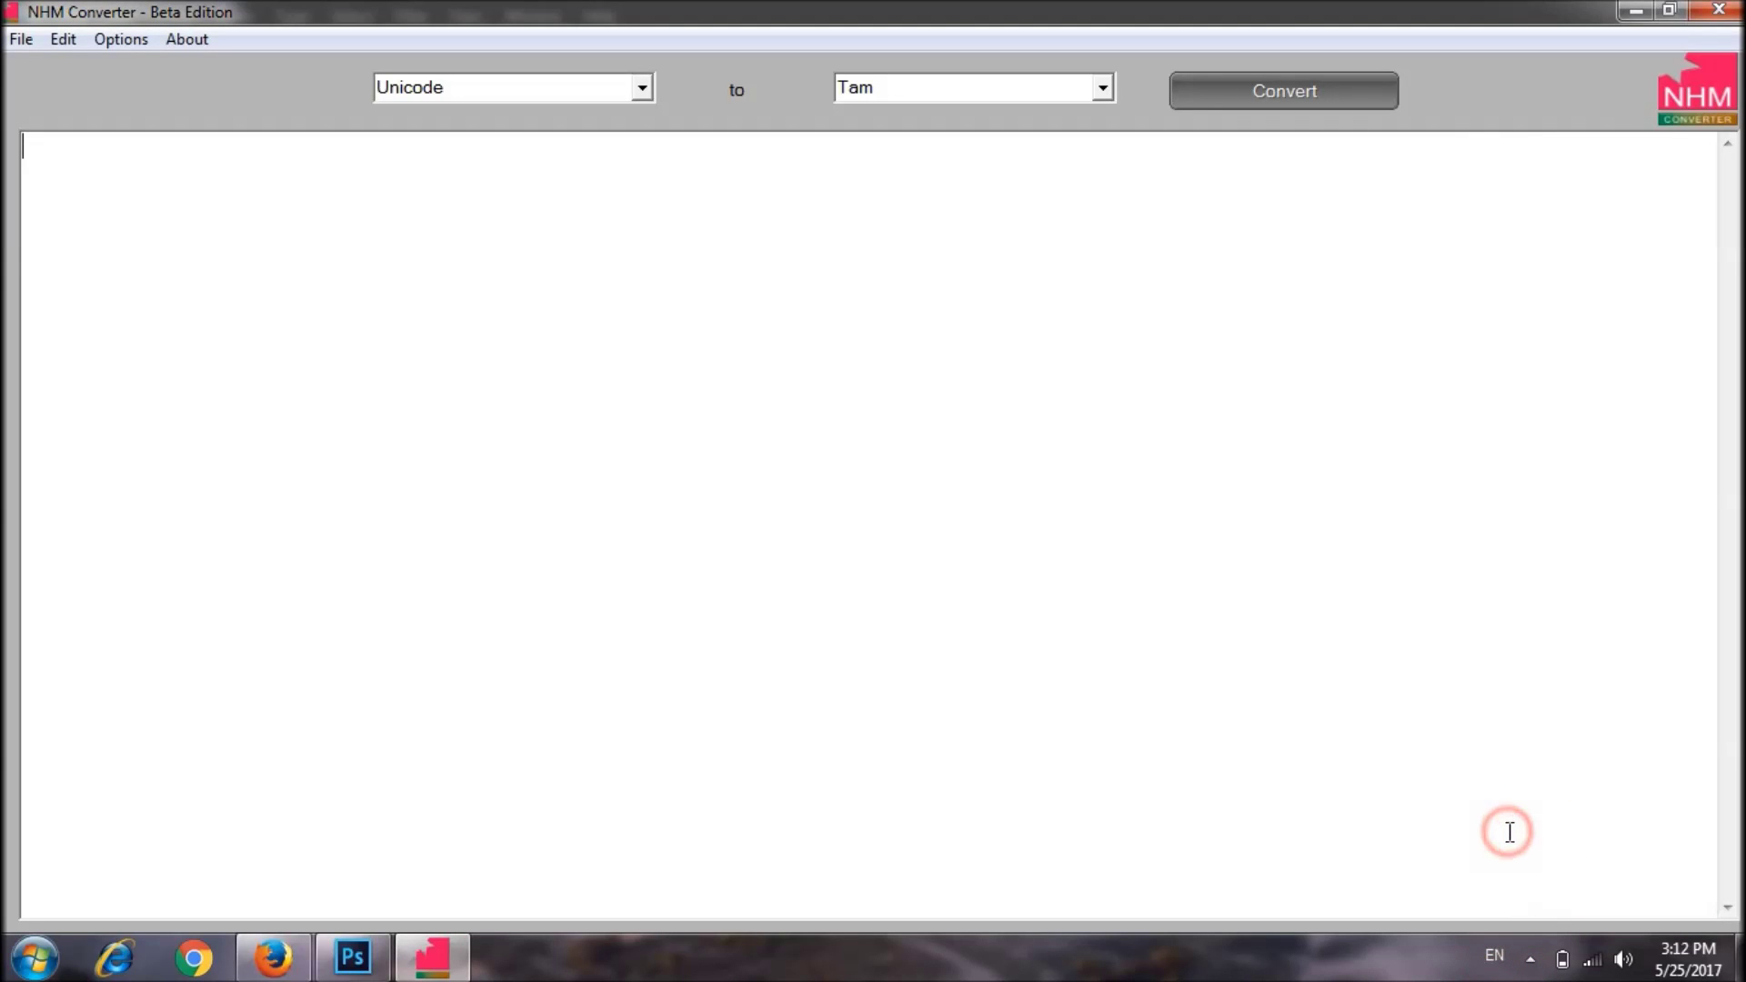
{"action": "left_click", "coordinate": [1494, 955]}
{"action": "left_click", "coordinate": [1545, 883]}
{"action": "left_click", "coordinate": [1430, 781]}
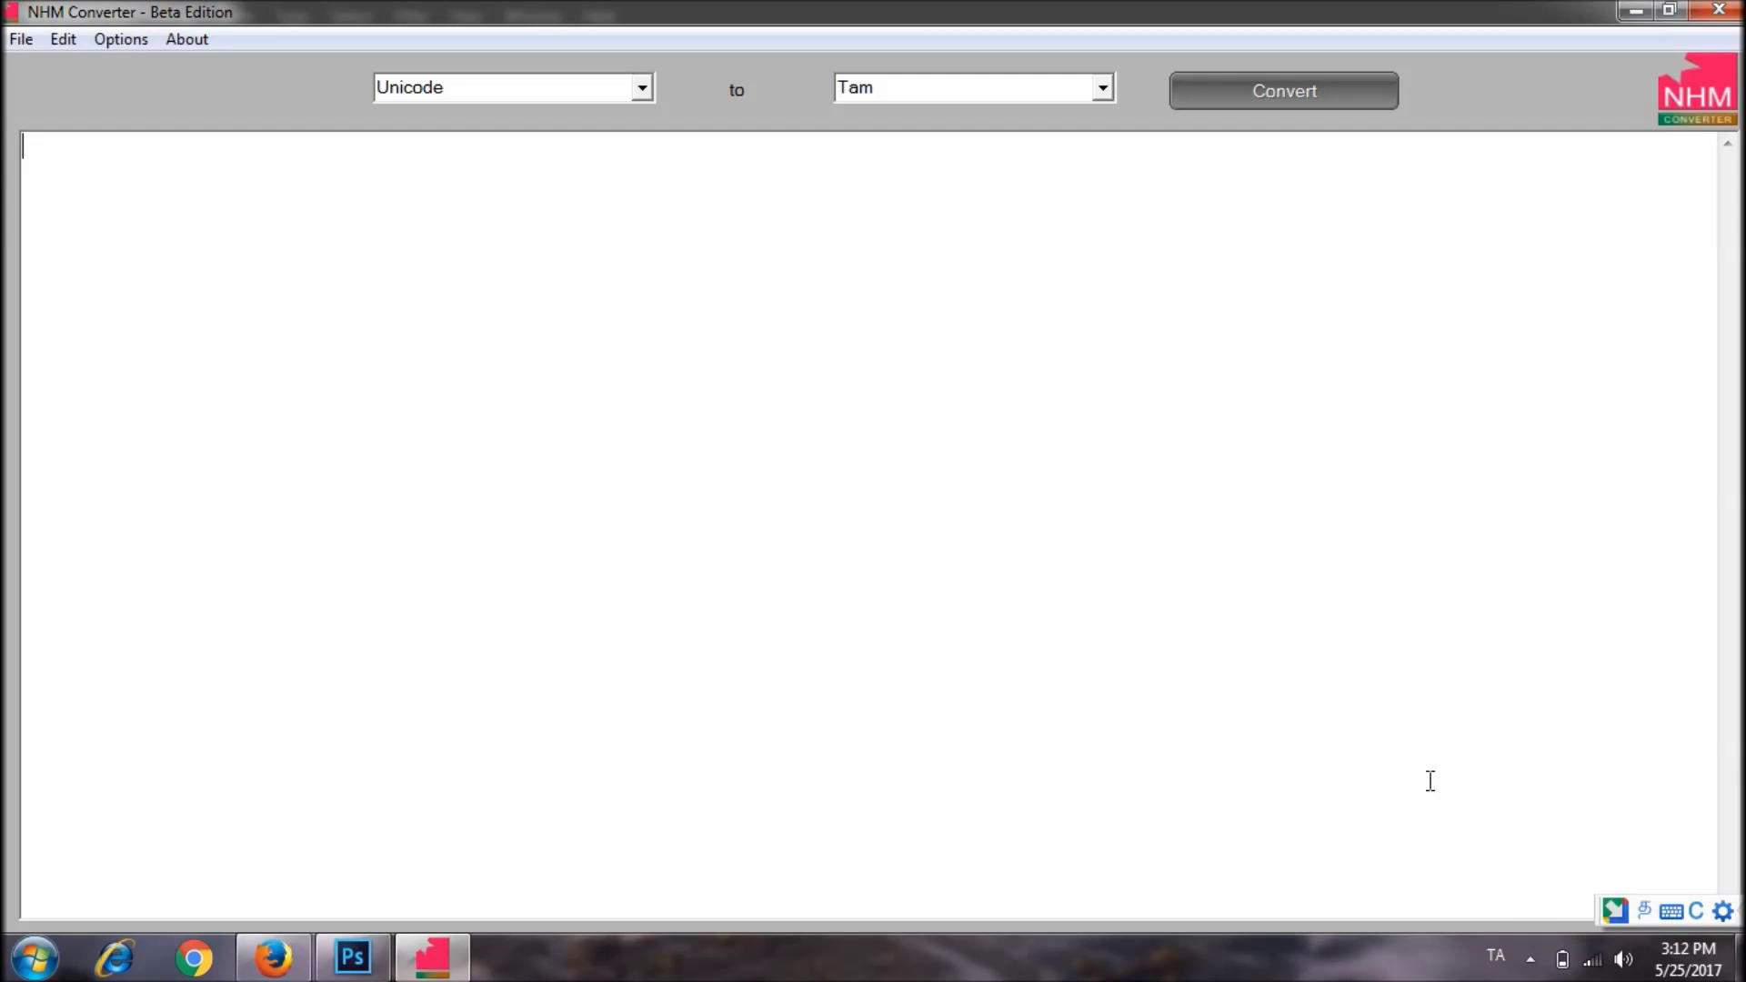
{"action": "left_click", "coordinate": [1435, 747]}
{"action": "type", "text": "சட்டமில்"}
{"action": "key", "text": "BackSpace"}
{"action": "key", "text": "BackSpace"}
{"action": "key", "text": "BackSpace"}
{"action": "key", "text": "BackSpace"}
{"action": "key", "text": "BackSpace"}
{"action": "key", "text": "BackSpace"}
{"action": "key", "text": "BackSpace"}
{"action": "key", "text": "BackSpace"}
Enter the Tamil words தமிழ் டெக் in the converter by transliterating "tamil" and "tek".
{"action": "type", "text": "tamil"}
{"action": "key", "text": "Return"}
{"action": "type", "text": "tec"}
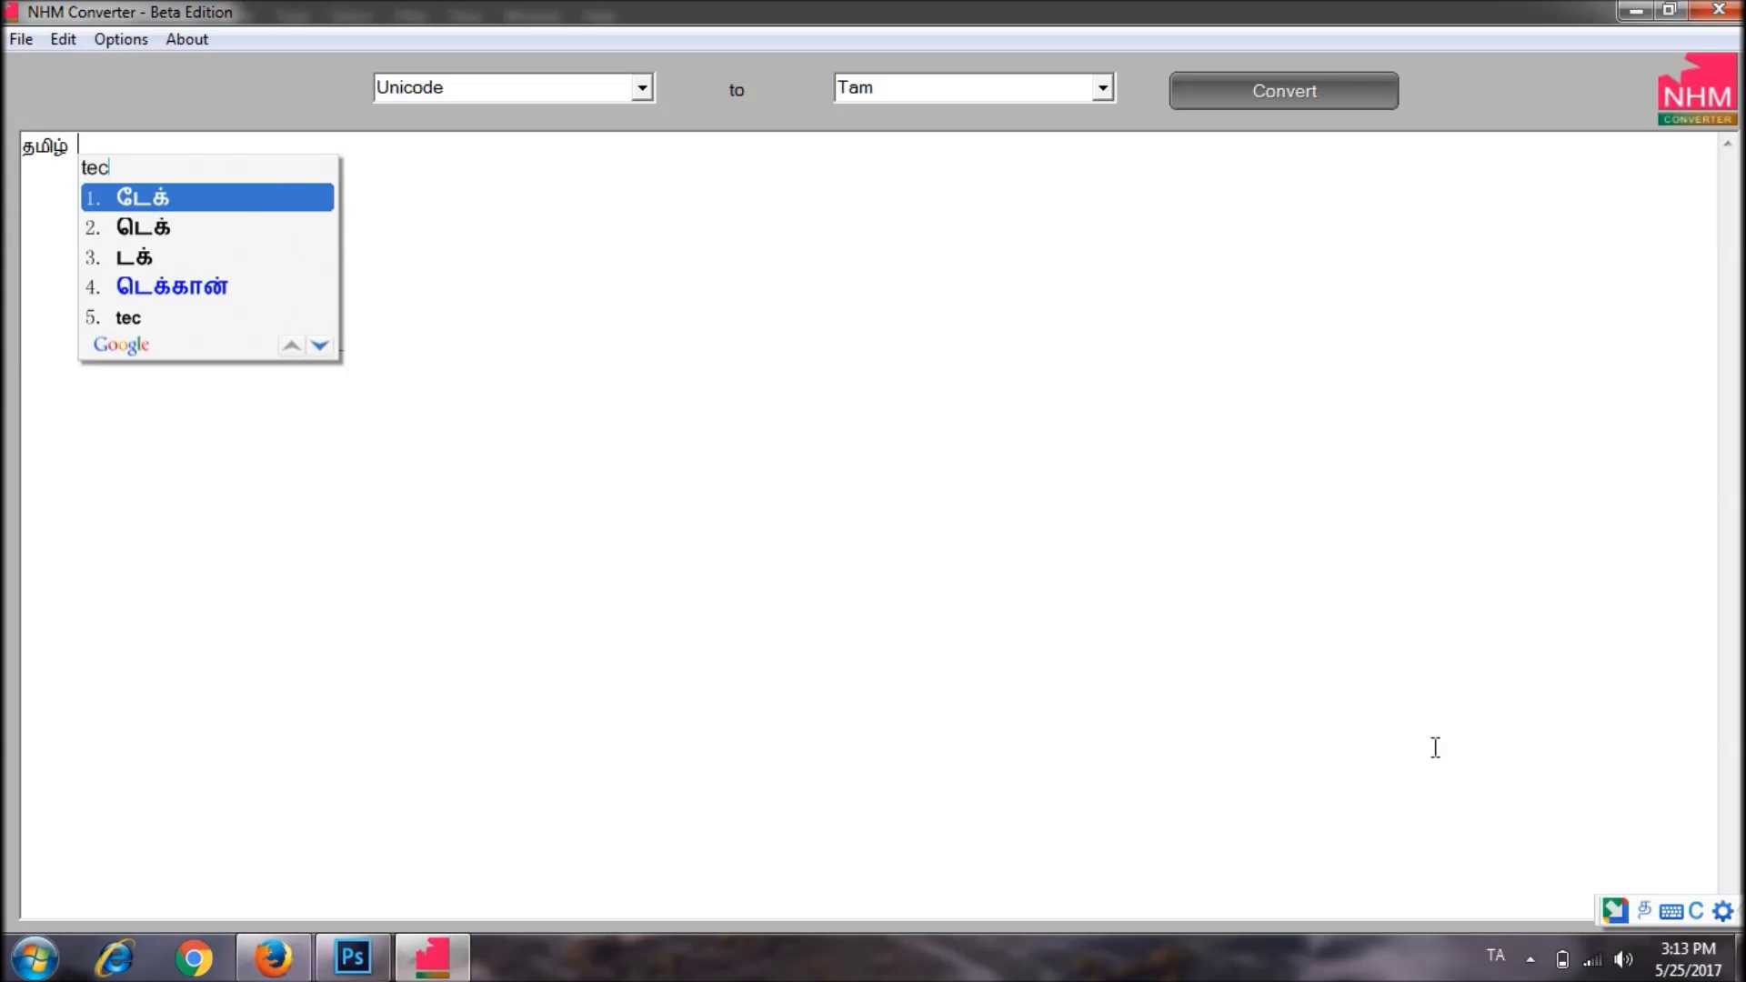
{"action": "key", "text": "BackSpace"}
{"action": "type", "text": "k"}
{"action": "key", "text": "Down"}
{"action": "key", "text": "Return"}
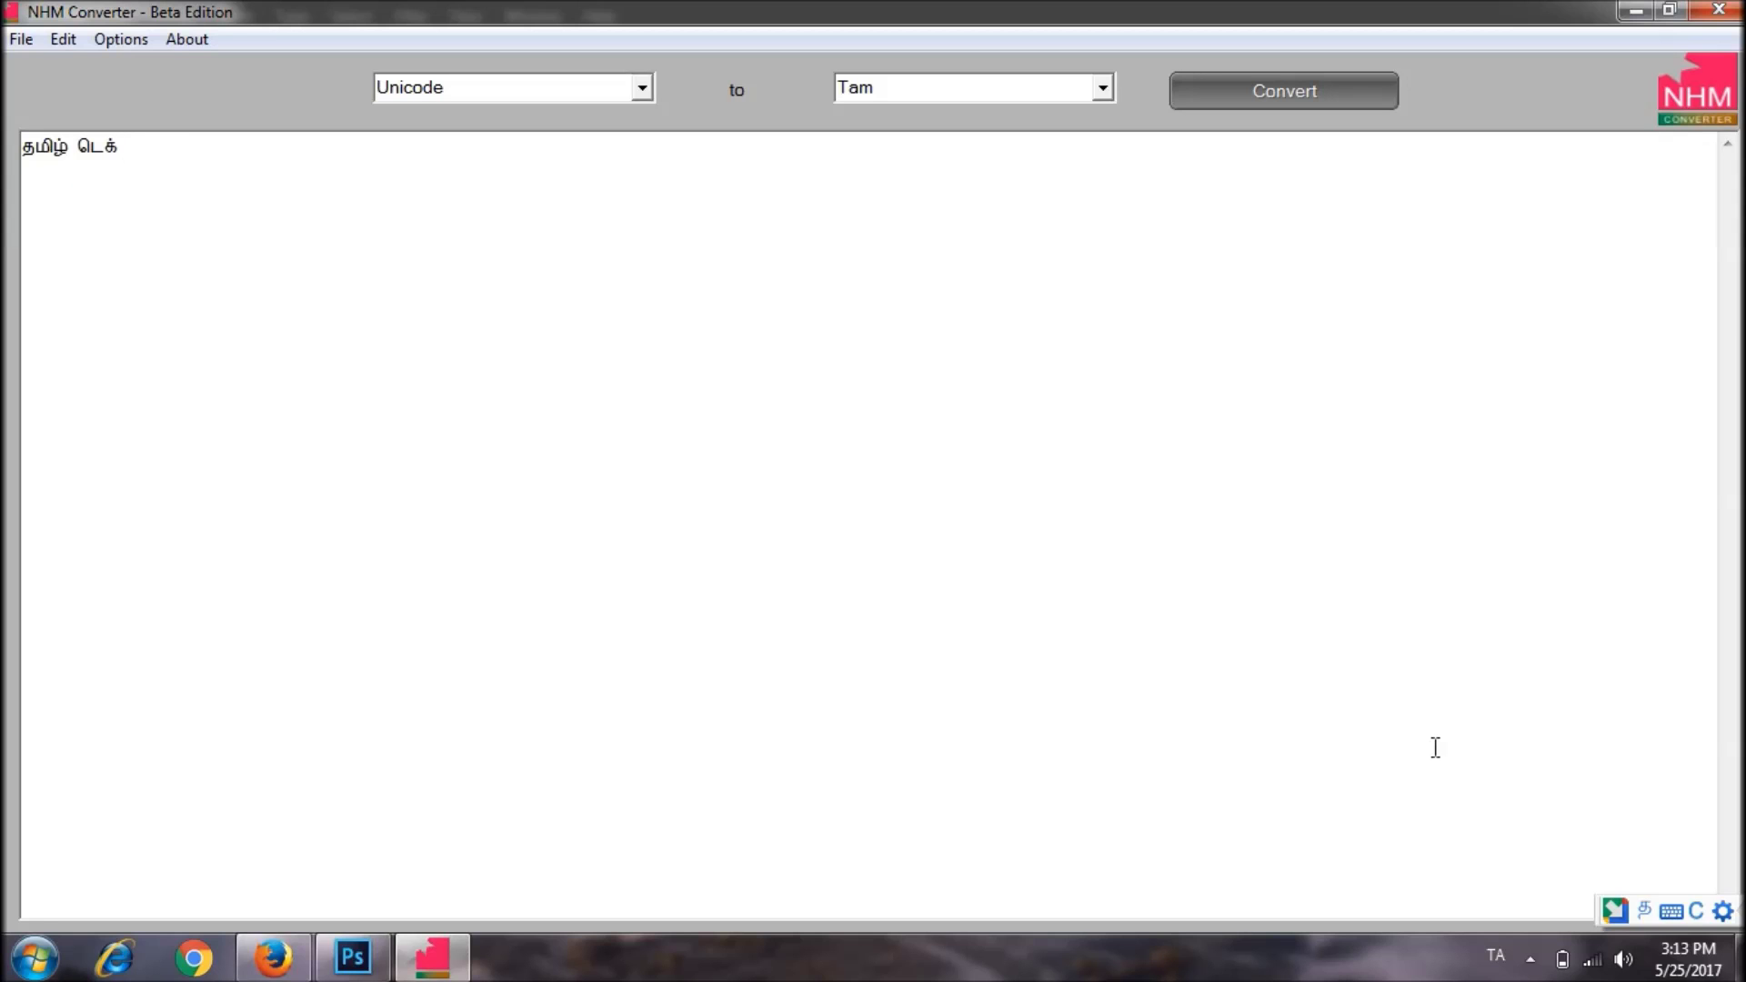
{"action": "type", "text": "kit"}
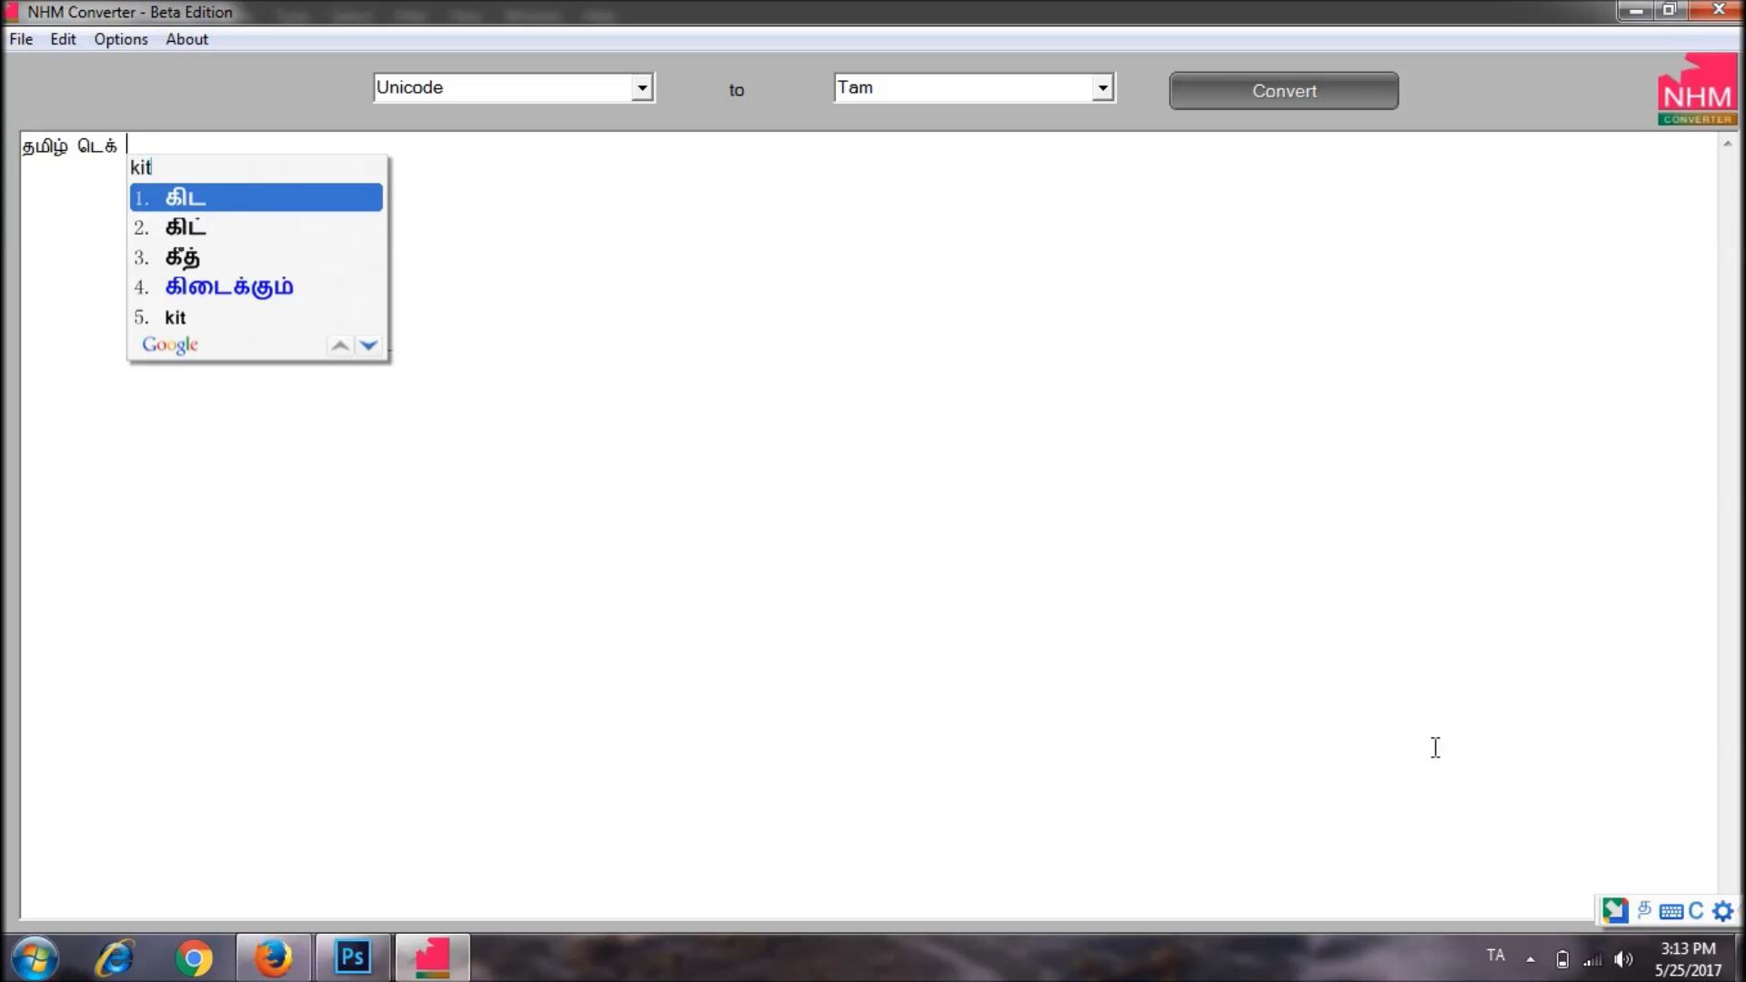
{"action": "type", "text": "aikkavillai"}
{"action": "key", "text": "Return"}
{"action": "key", "text": "F5"}
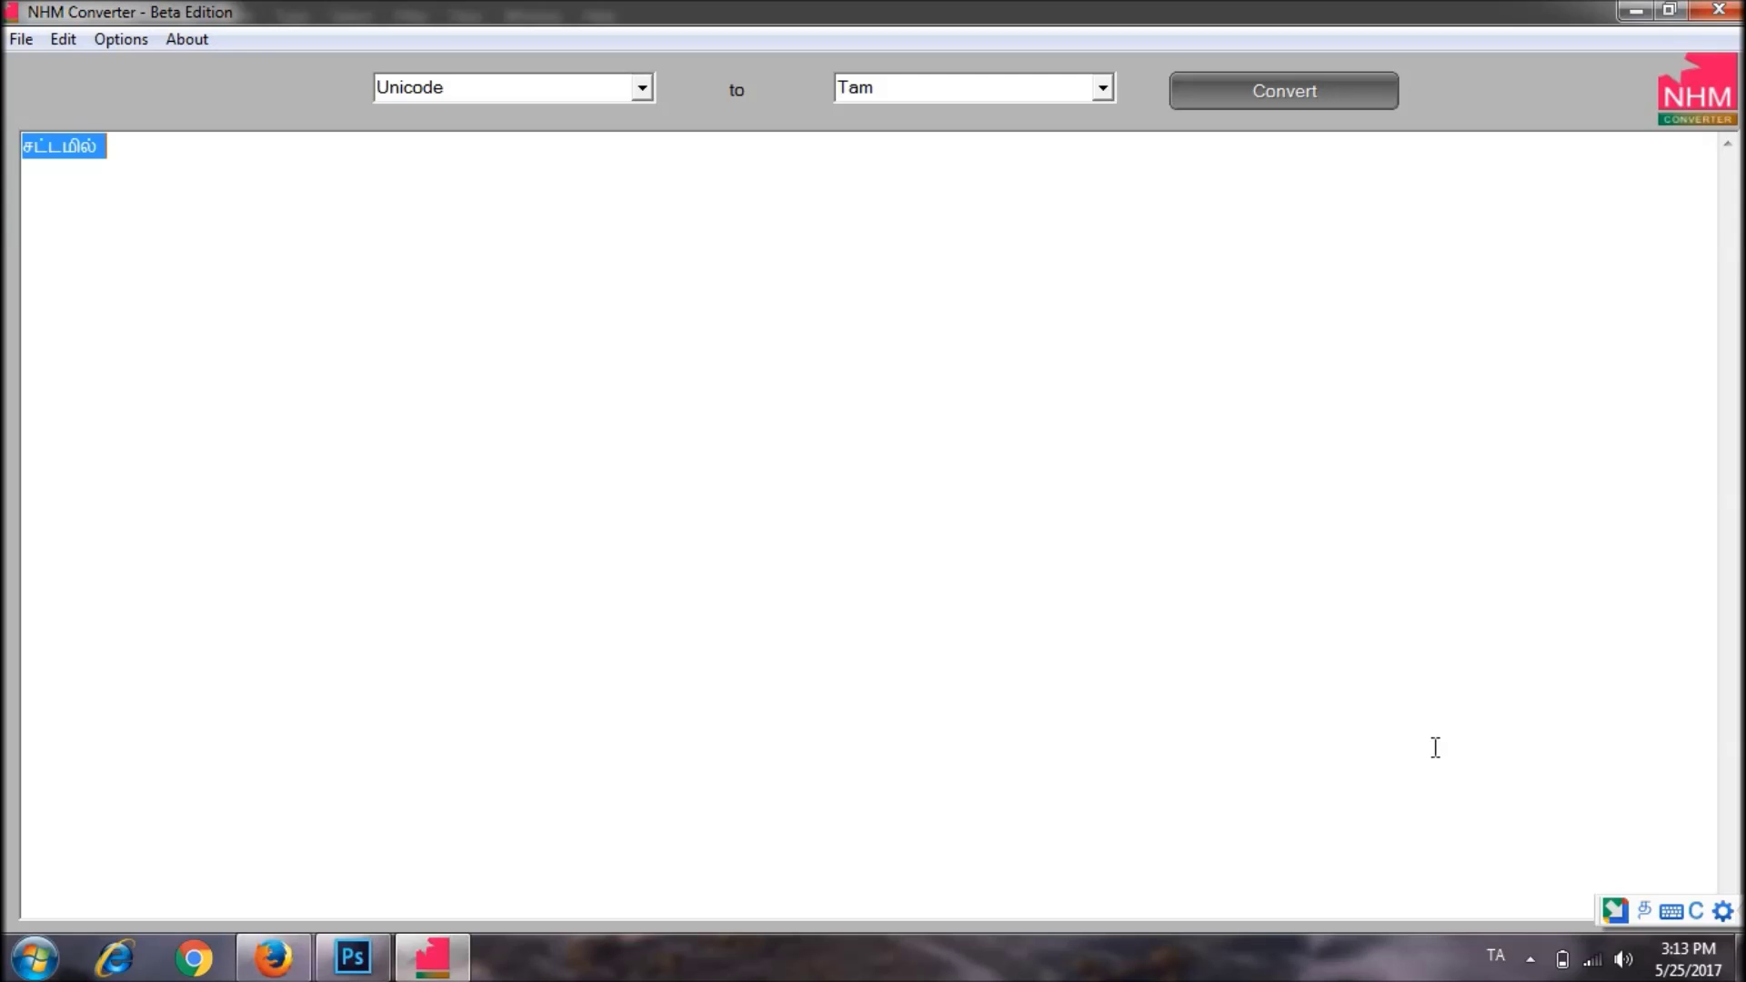
Replace the converter's text with தமிழ் டெக் கிட் by transliterating "tamil", "teck" and "kid".
{"action": "type", "text": "tamil"}
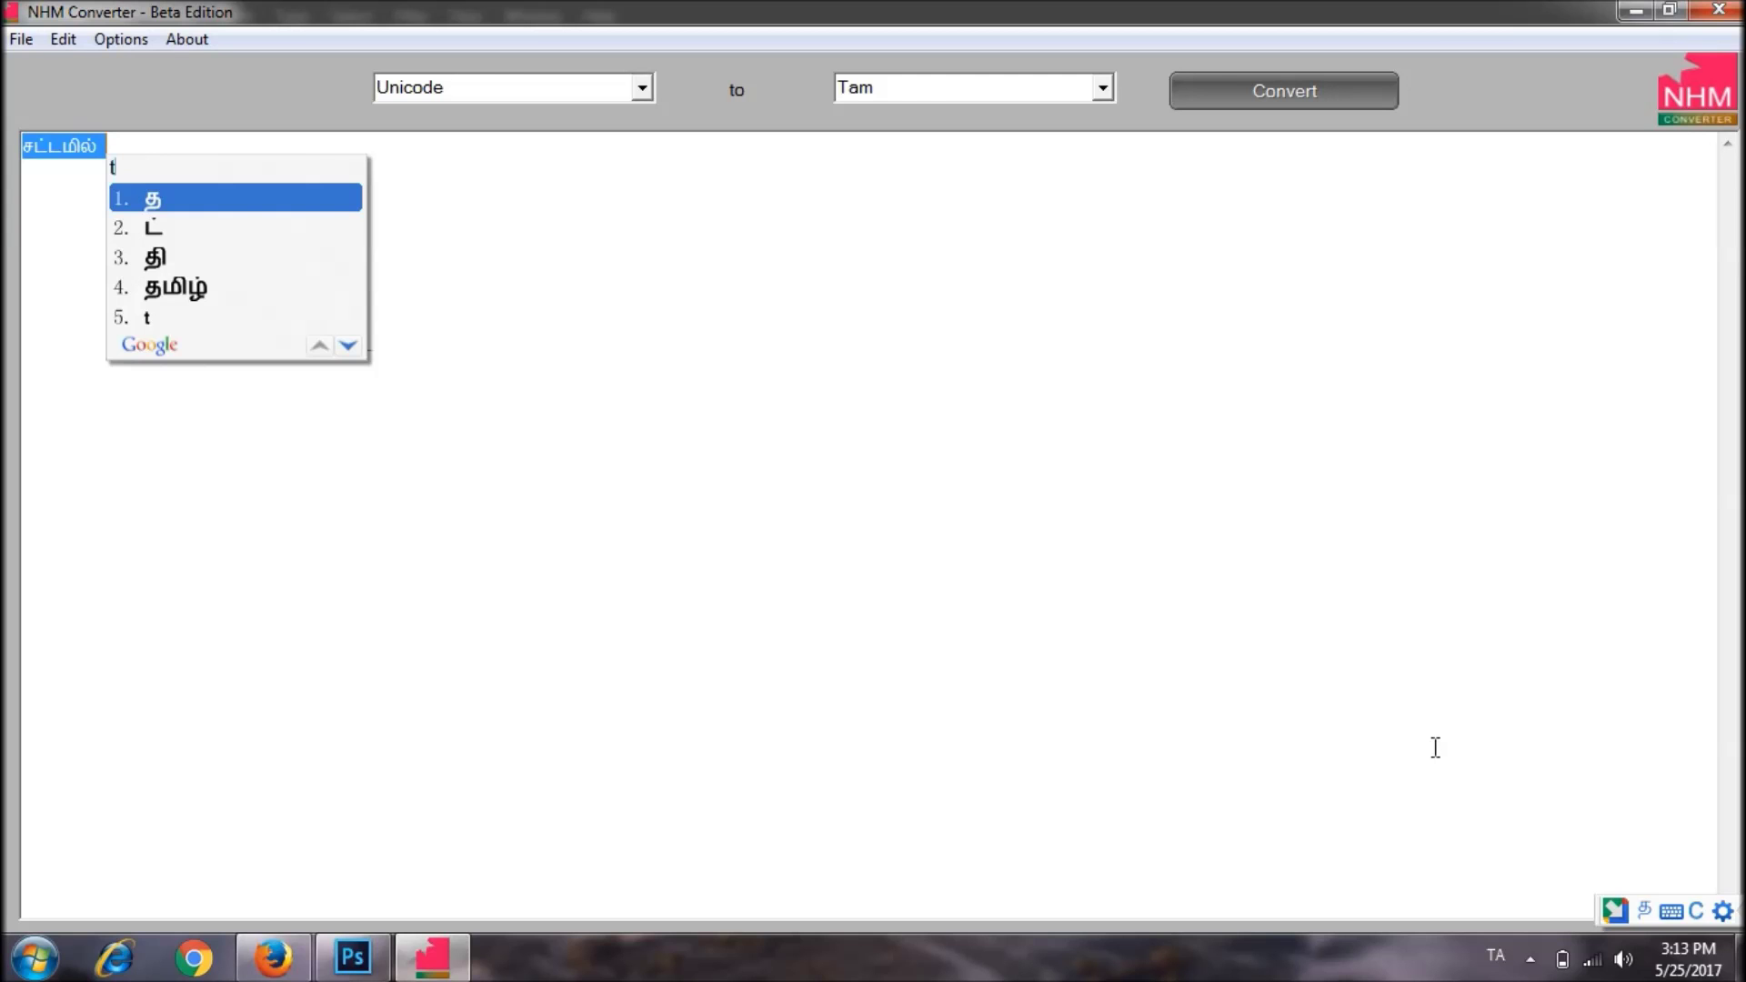
{"action": "key", "text": "Return"}
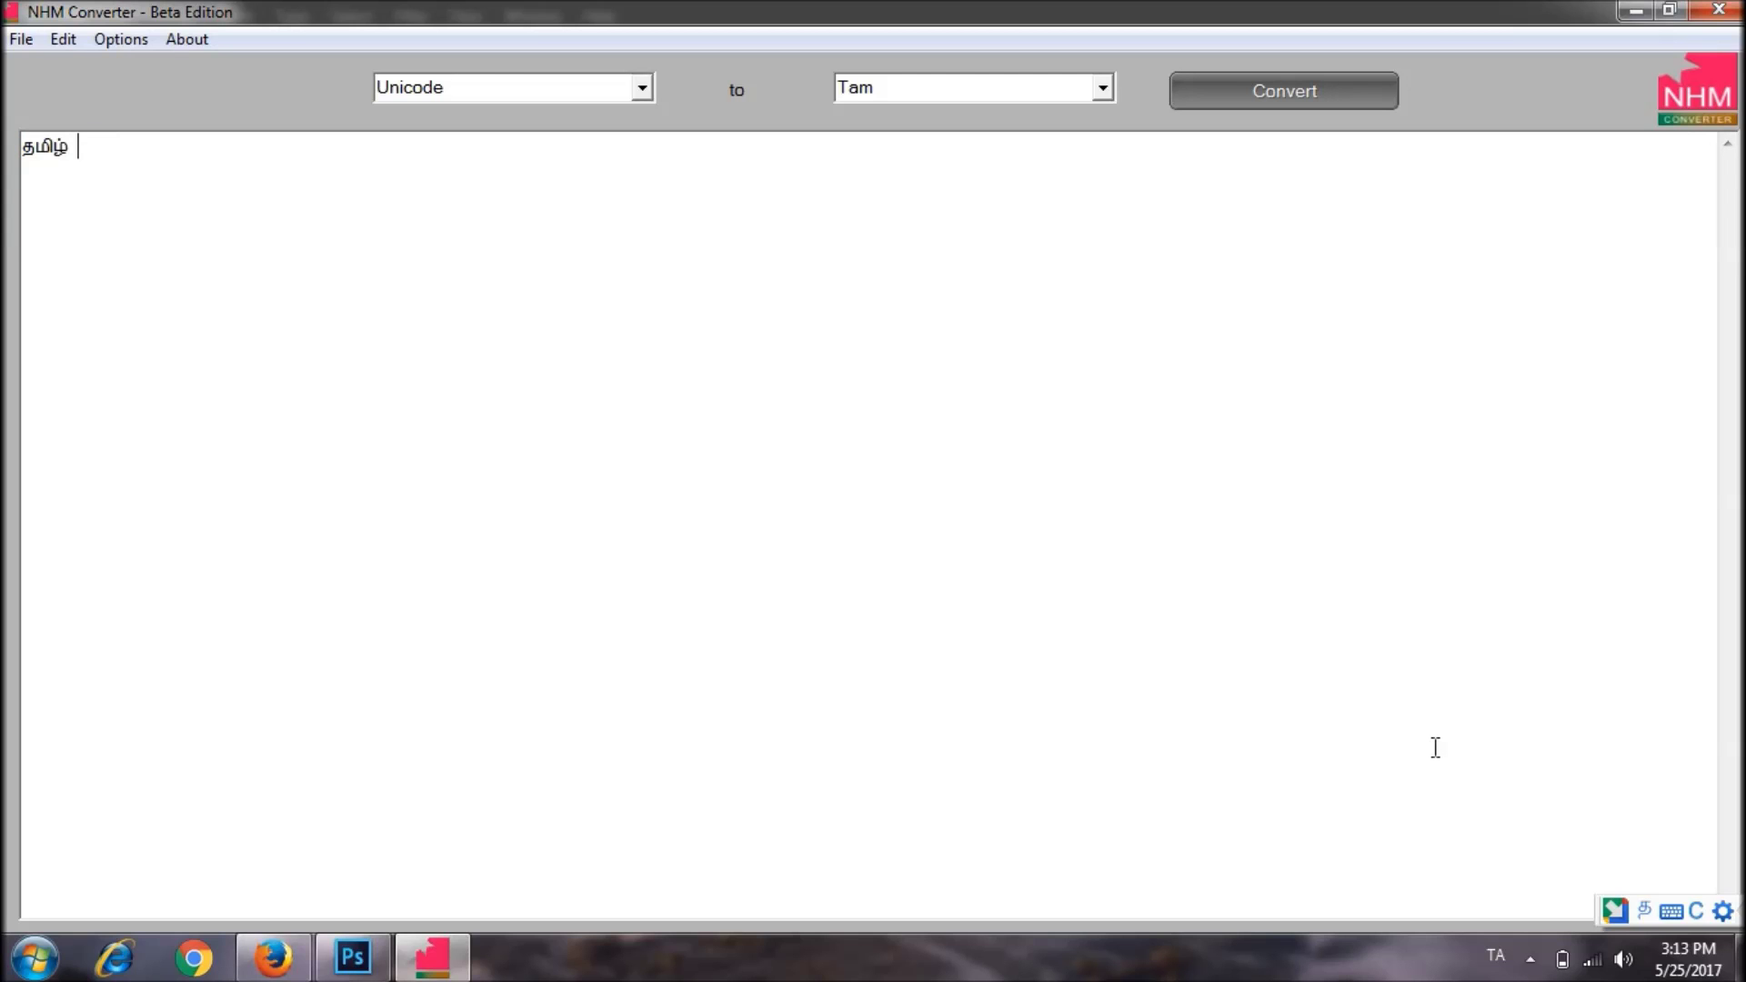
{"action": "type", "text": "teck"}
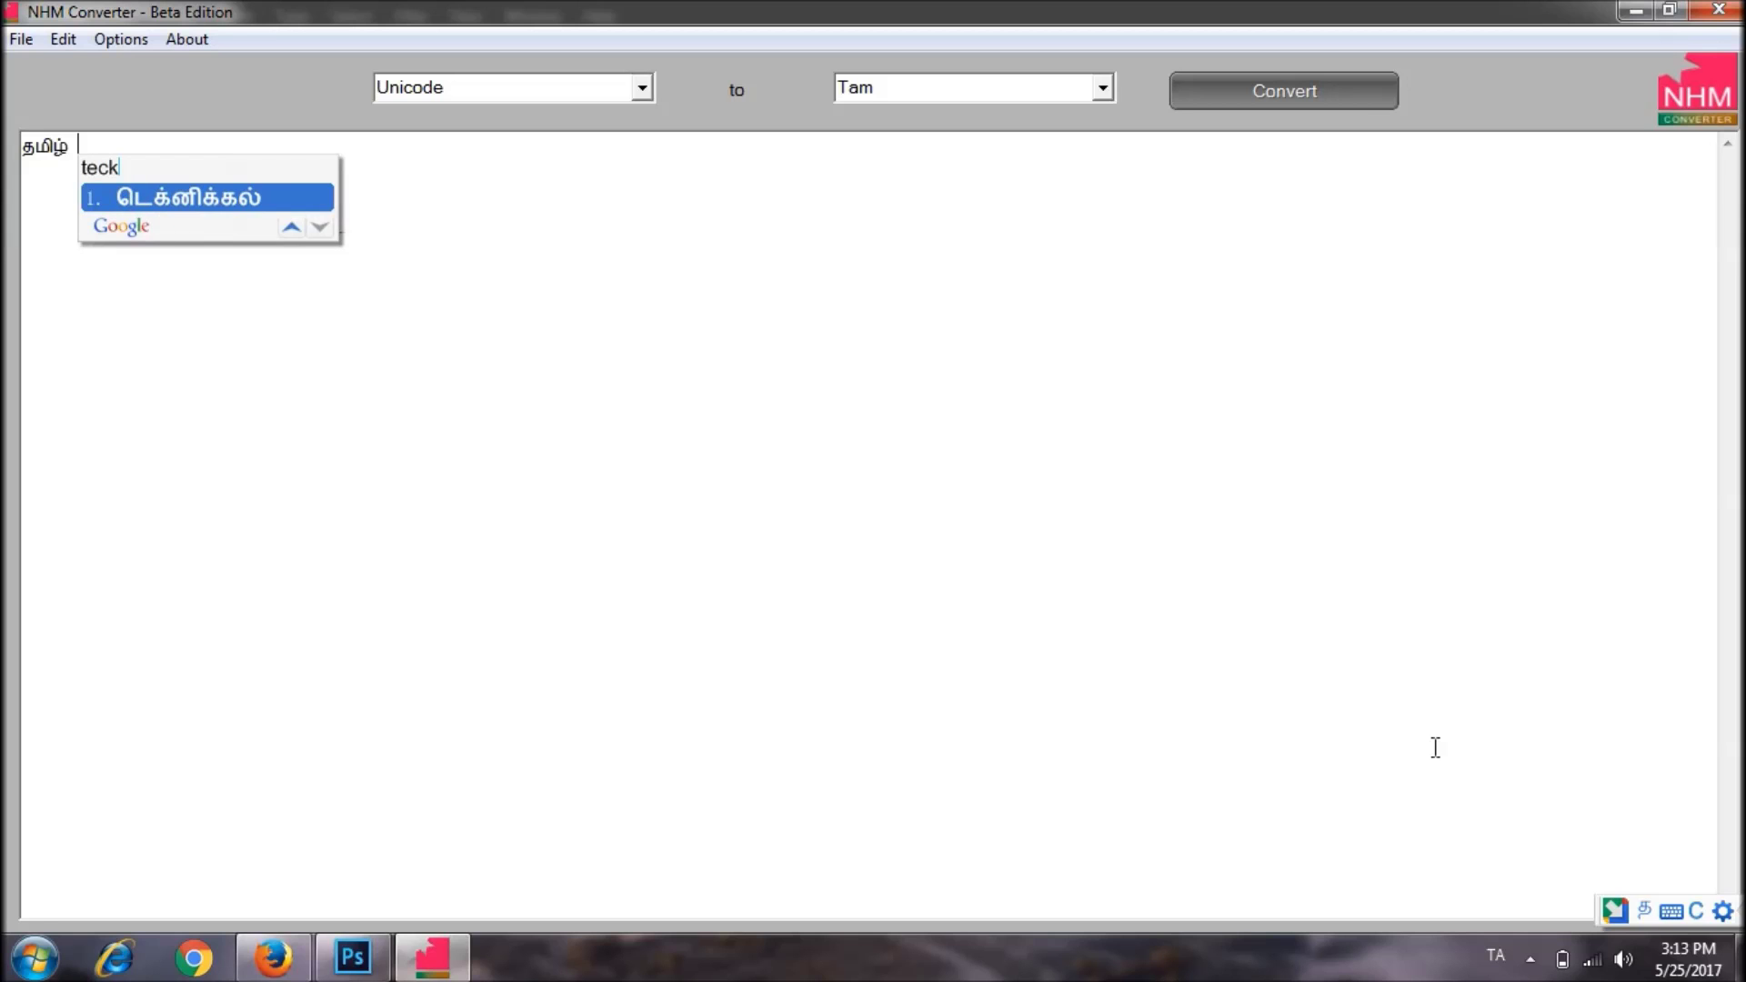
{"action": "key", "text": "Down"}
{"action": "key", "text": "Down"}
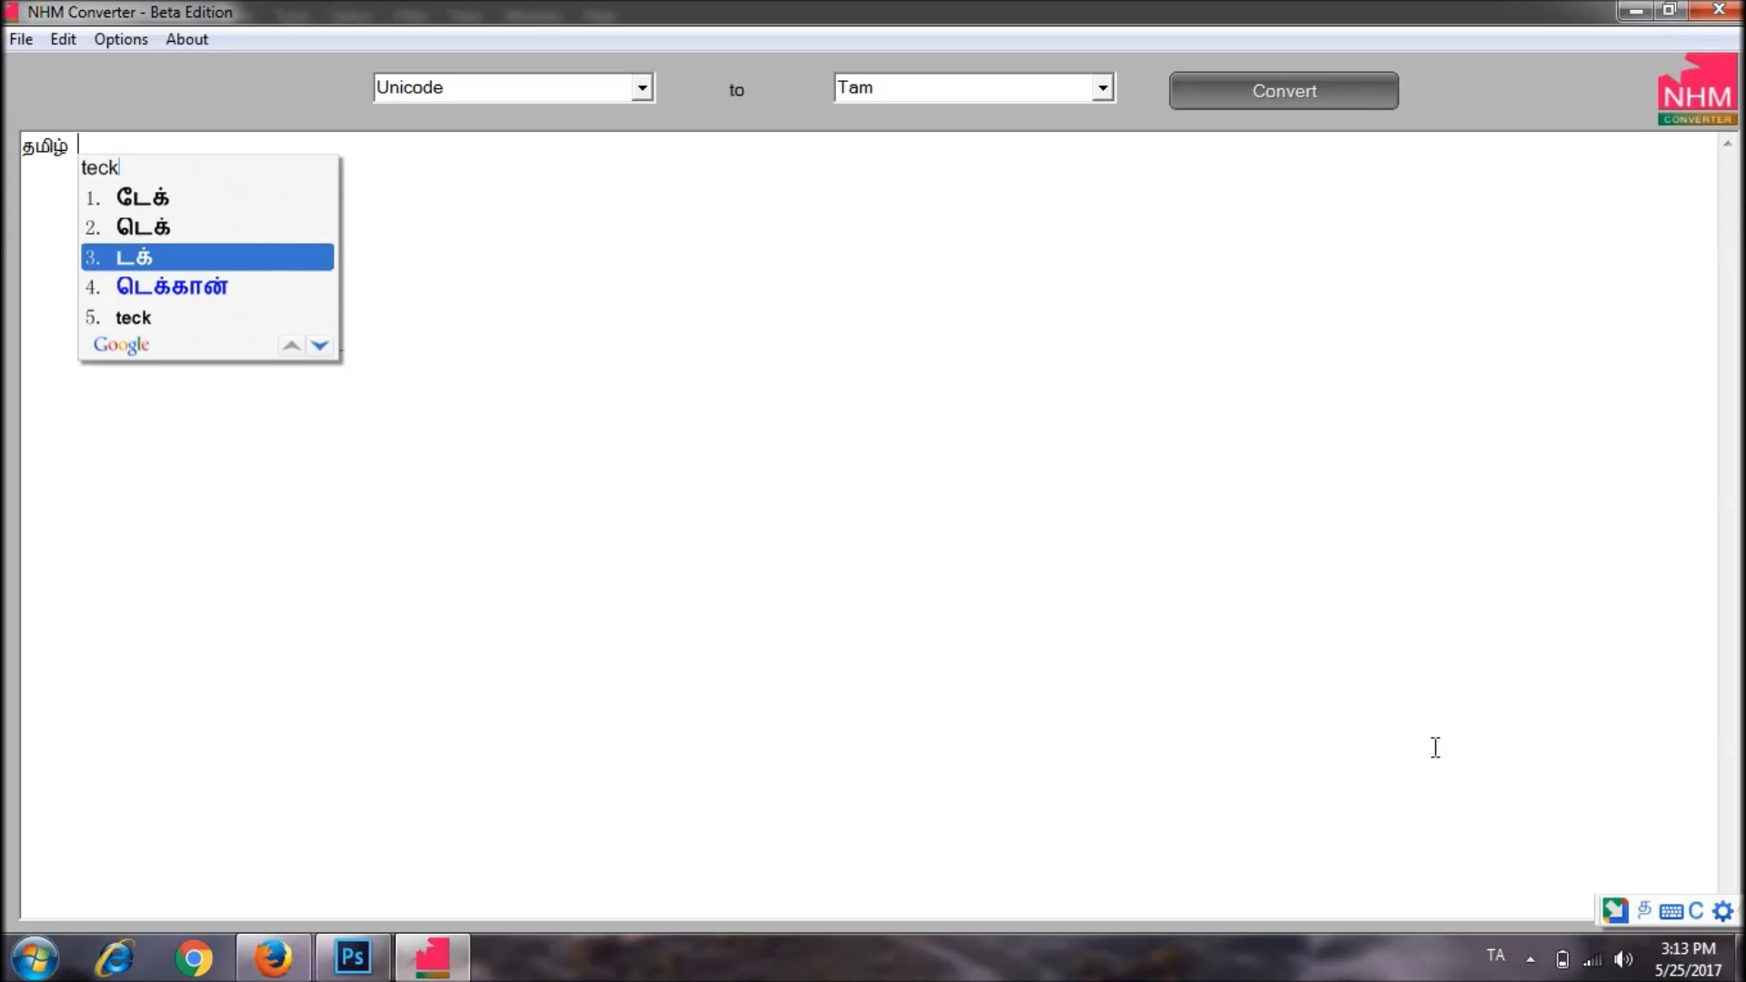
{"action": "key", "text": "Up"}
{"action": "key", "text": "Return"}
{"action": "type", "text": "kid"}
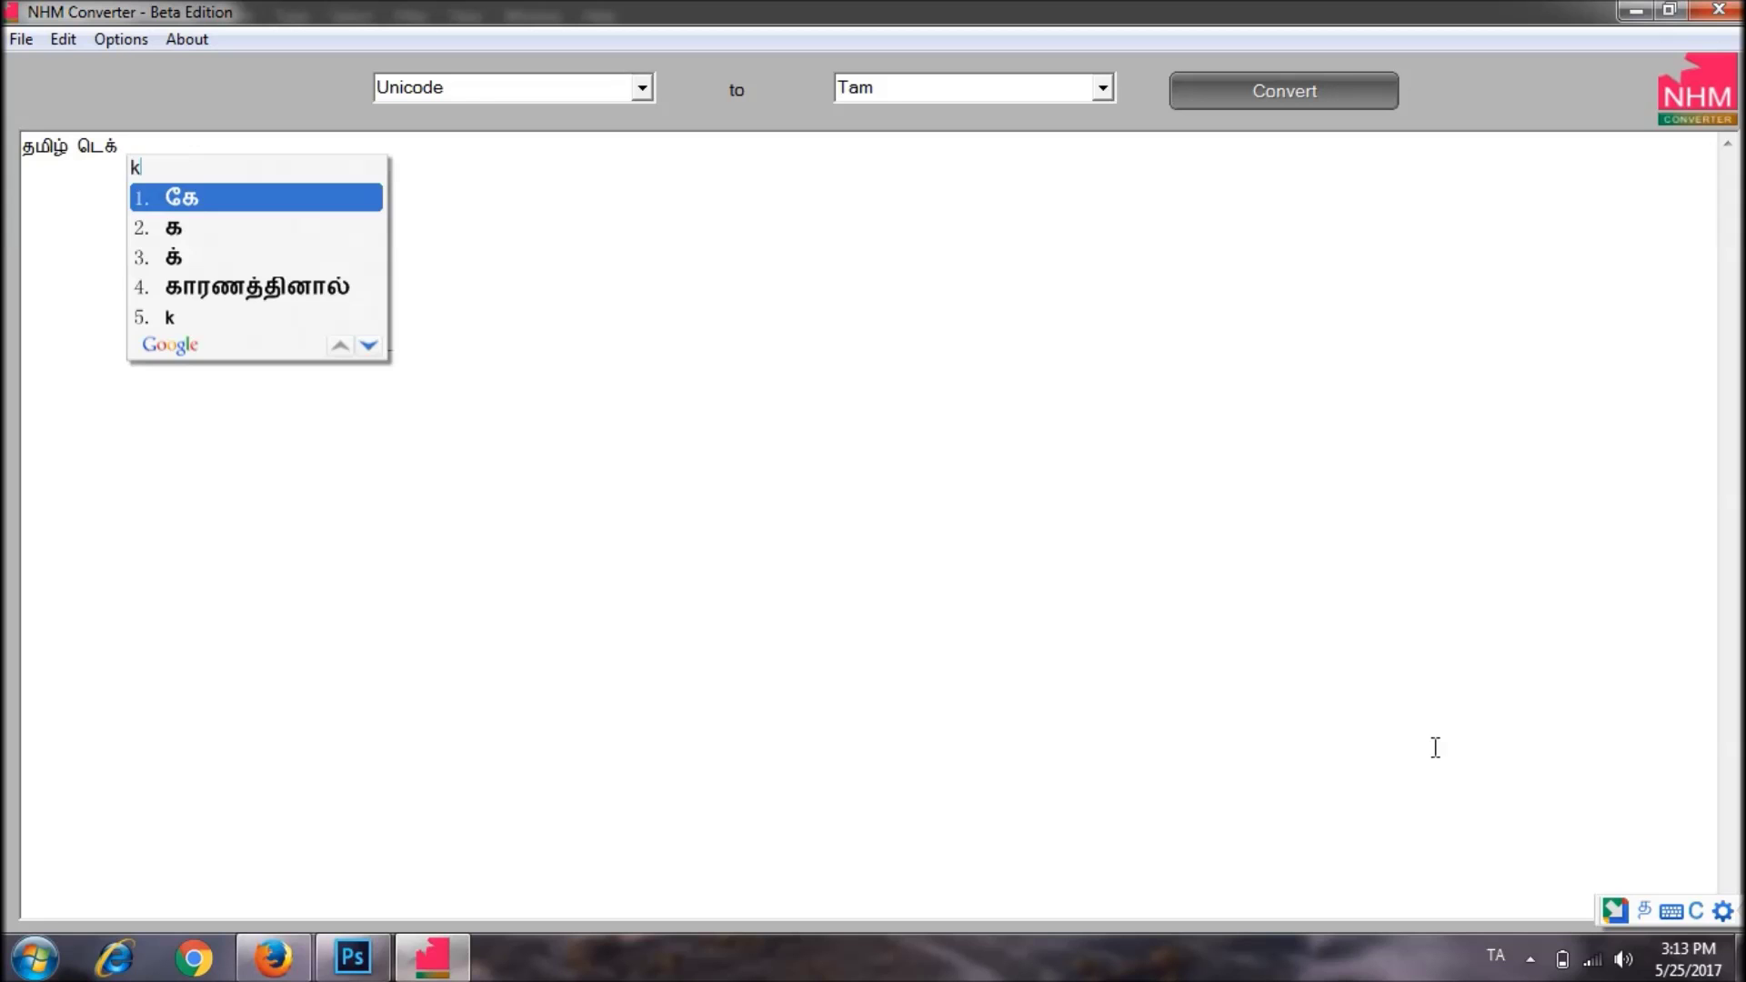
{"action": "key", "text": "Down"}
{"action": "key", "text": "Return"}
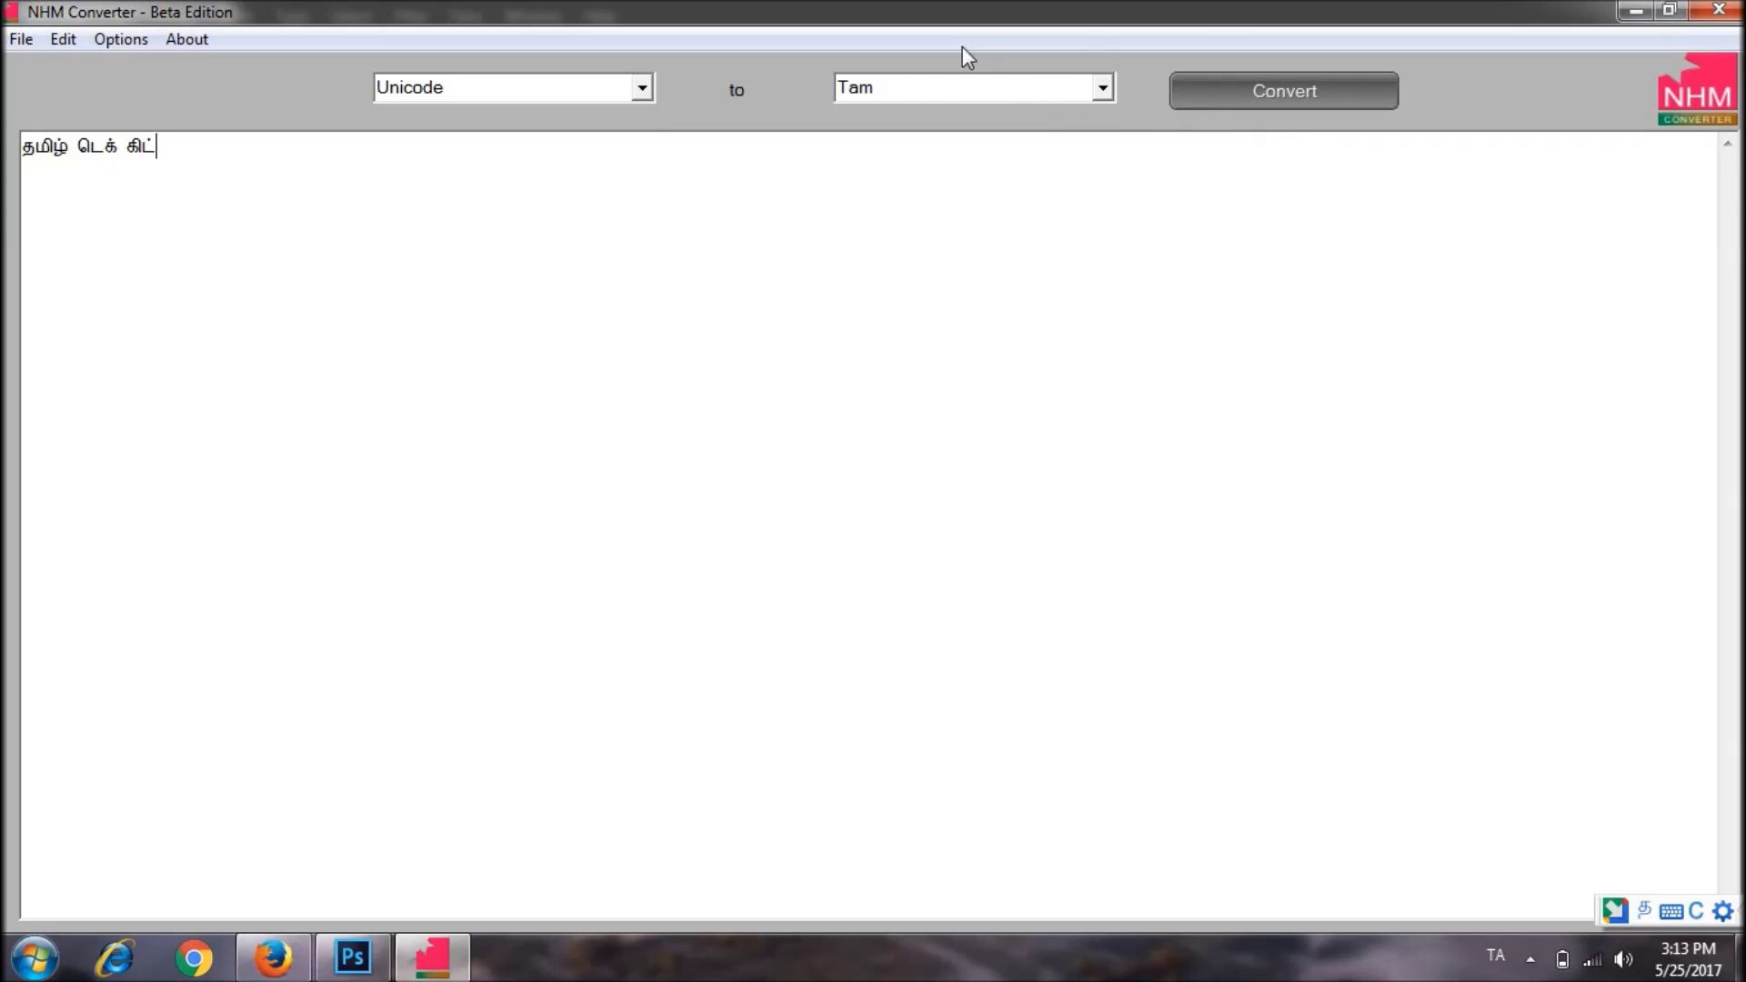
Convert the Tamil title from Unicode to Tam encoding and take the copied result to Photoshop.
{"action": "left_click", "coordinate": [1268, 100]}
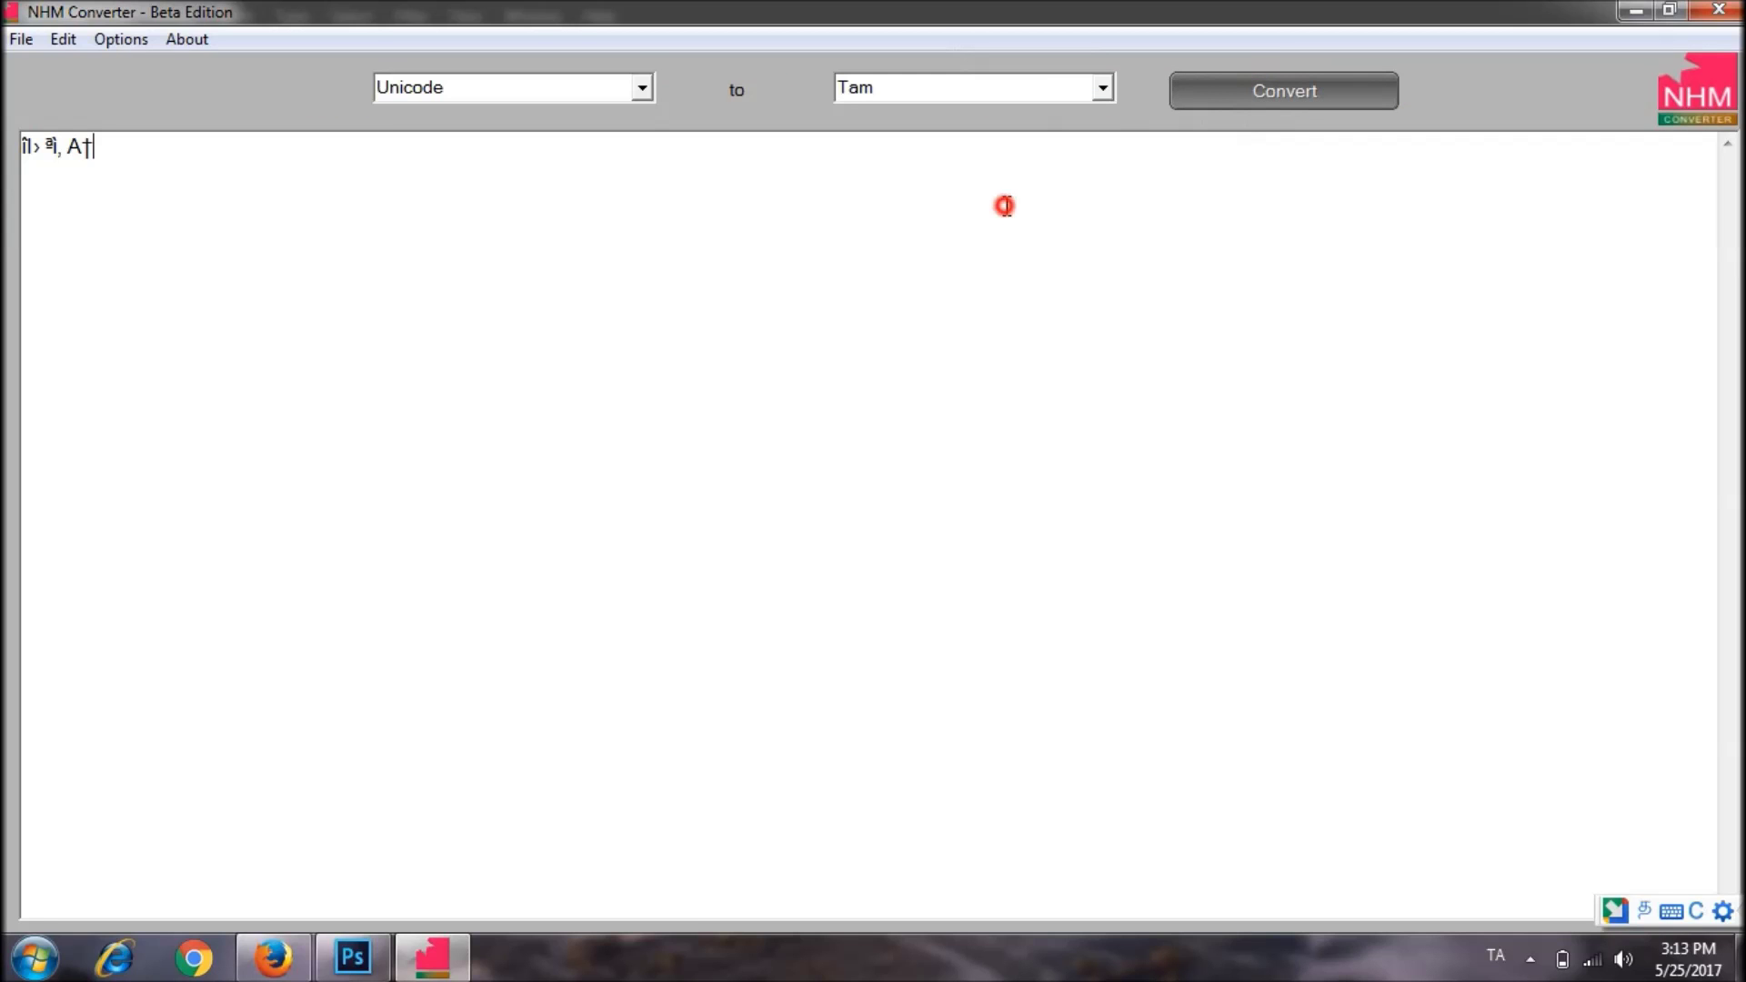
{"action": "key", "text": "ctrl+a"}
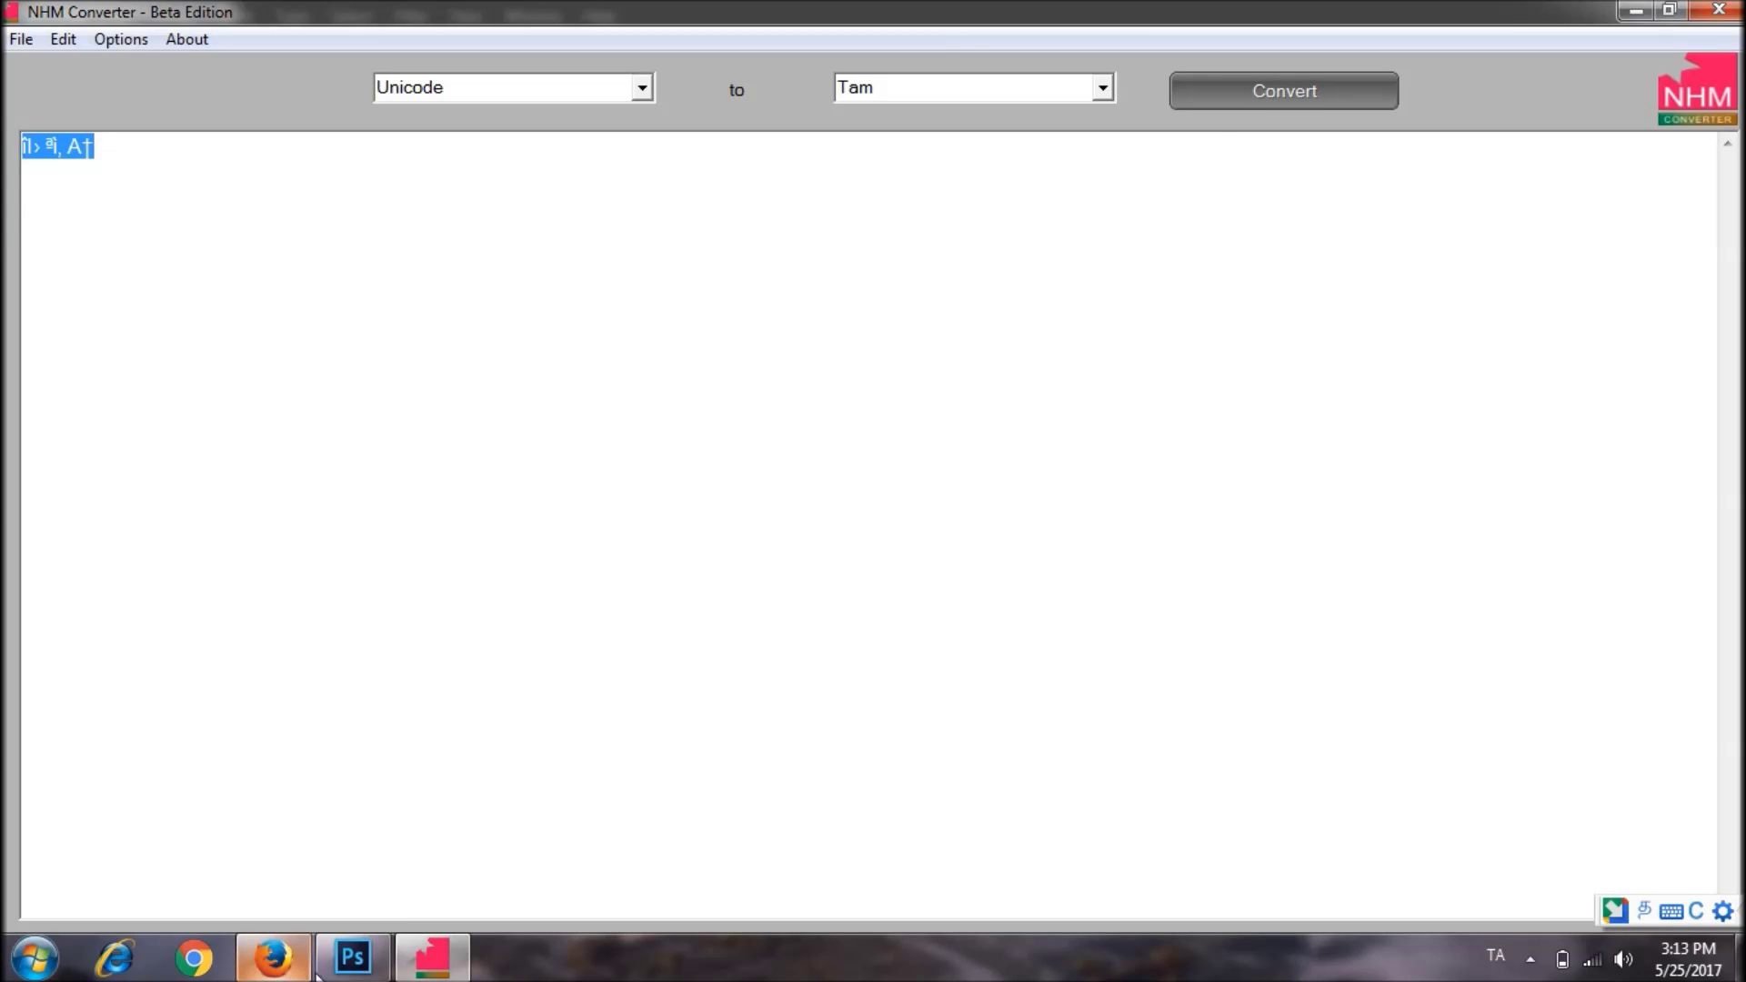
{"action": "left_click", "coordinate": [329, 956]}
Add a text layer beside TAMIL TECH KID in the TAM-Tamil003 font and paste the converted Tamil title.
{"action": "left_click", "coordinate": [24, 639]}
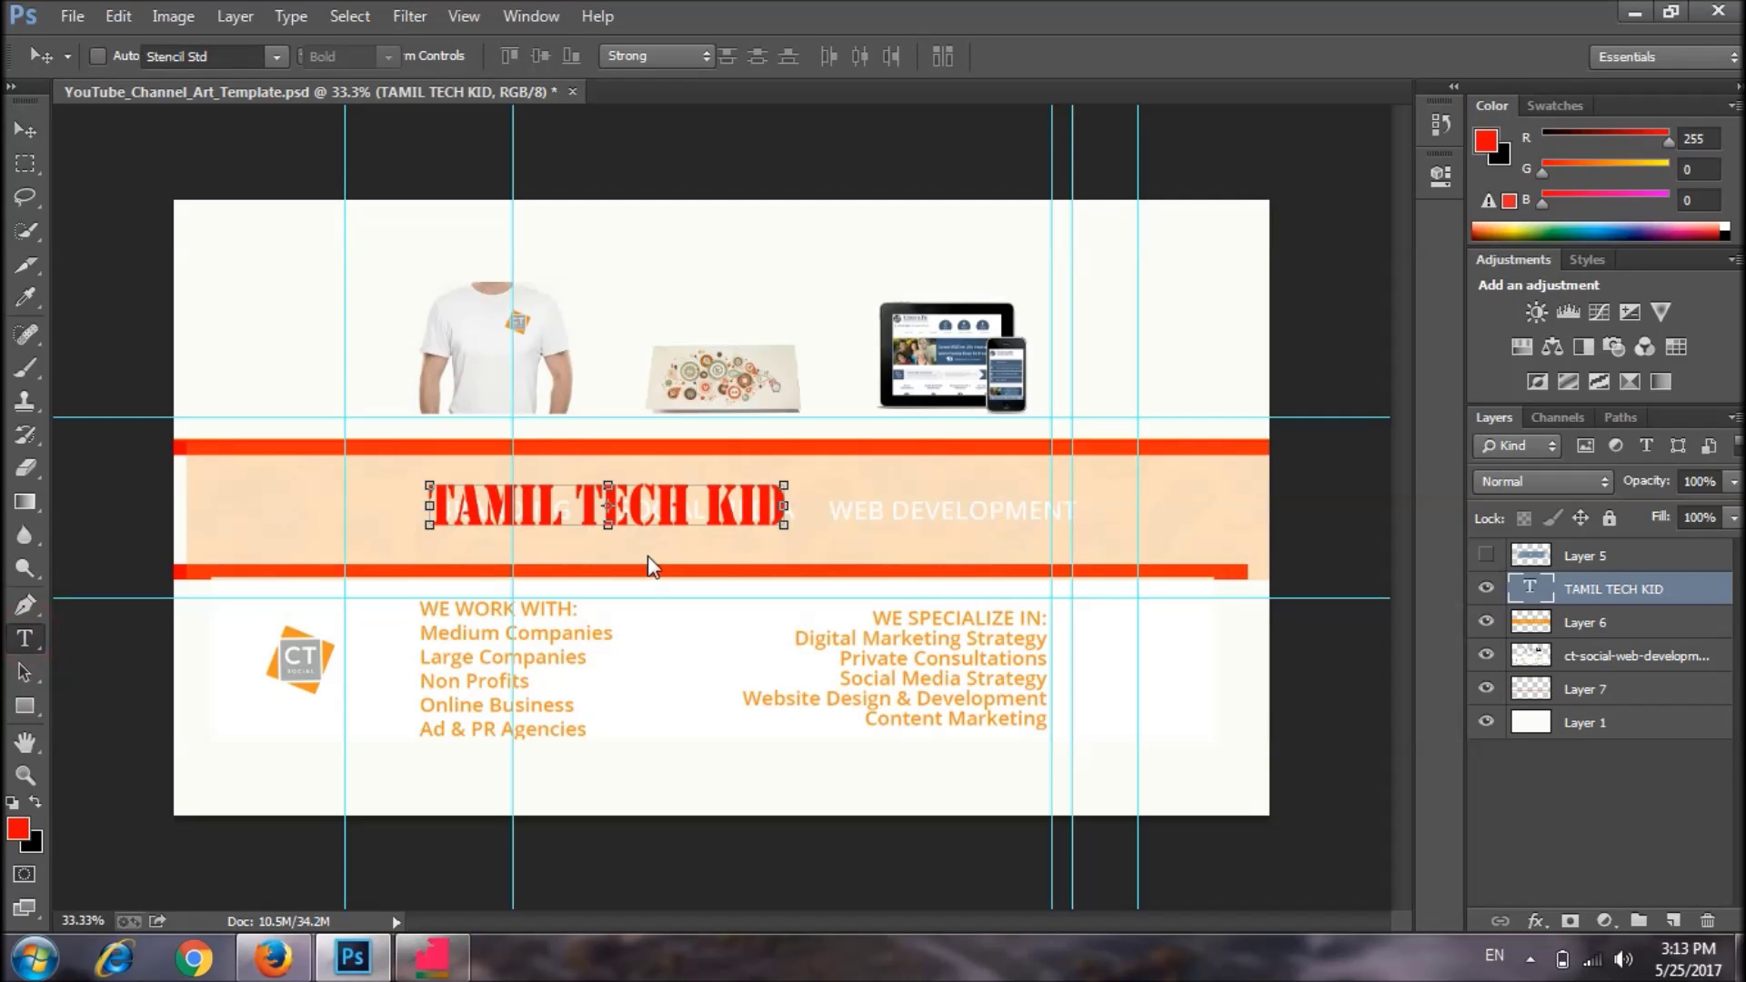
{"action": "left_click", "coordinate": [814, 500]}
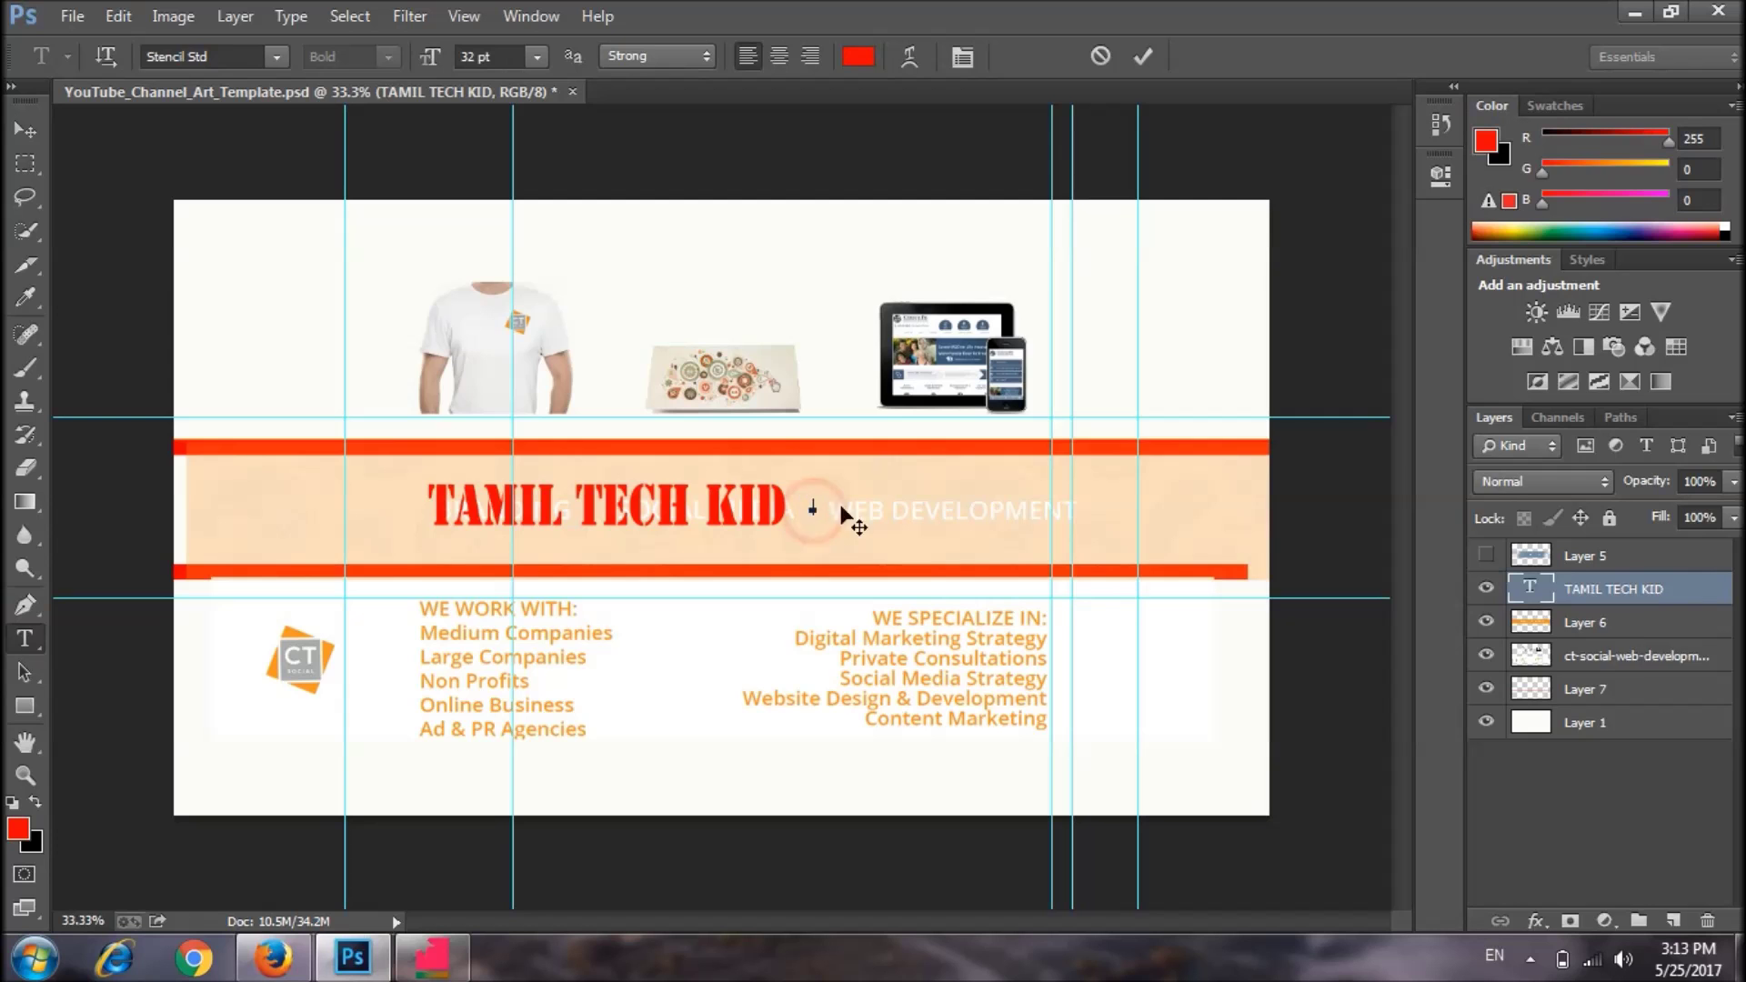
{"action": "left_click", "coordinate": [276, 56]}
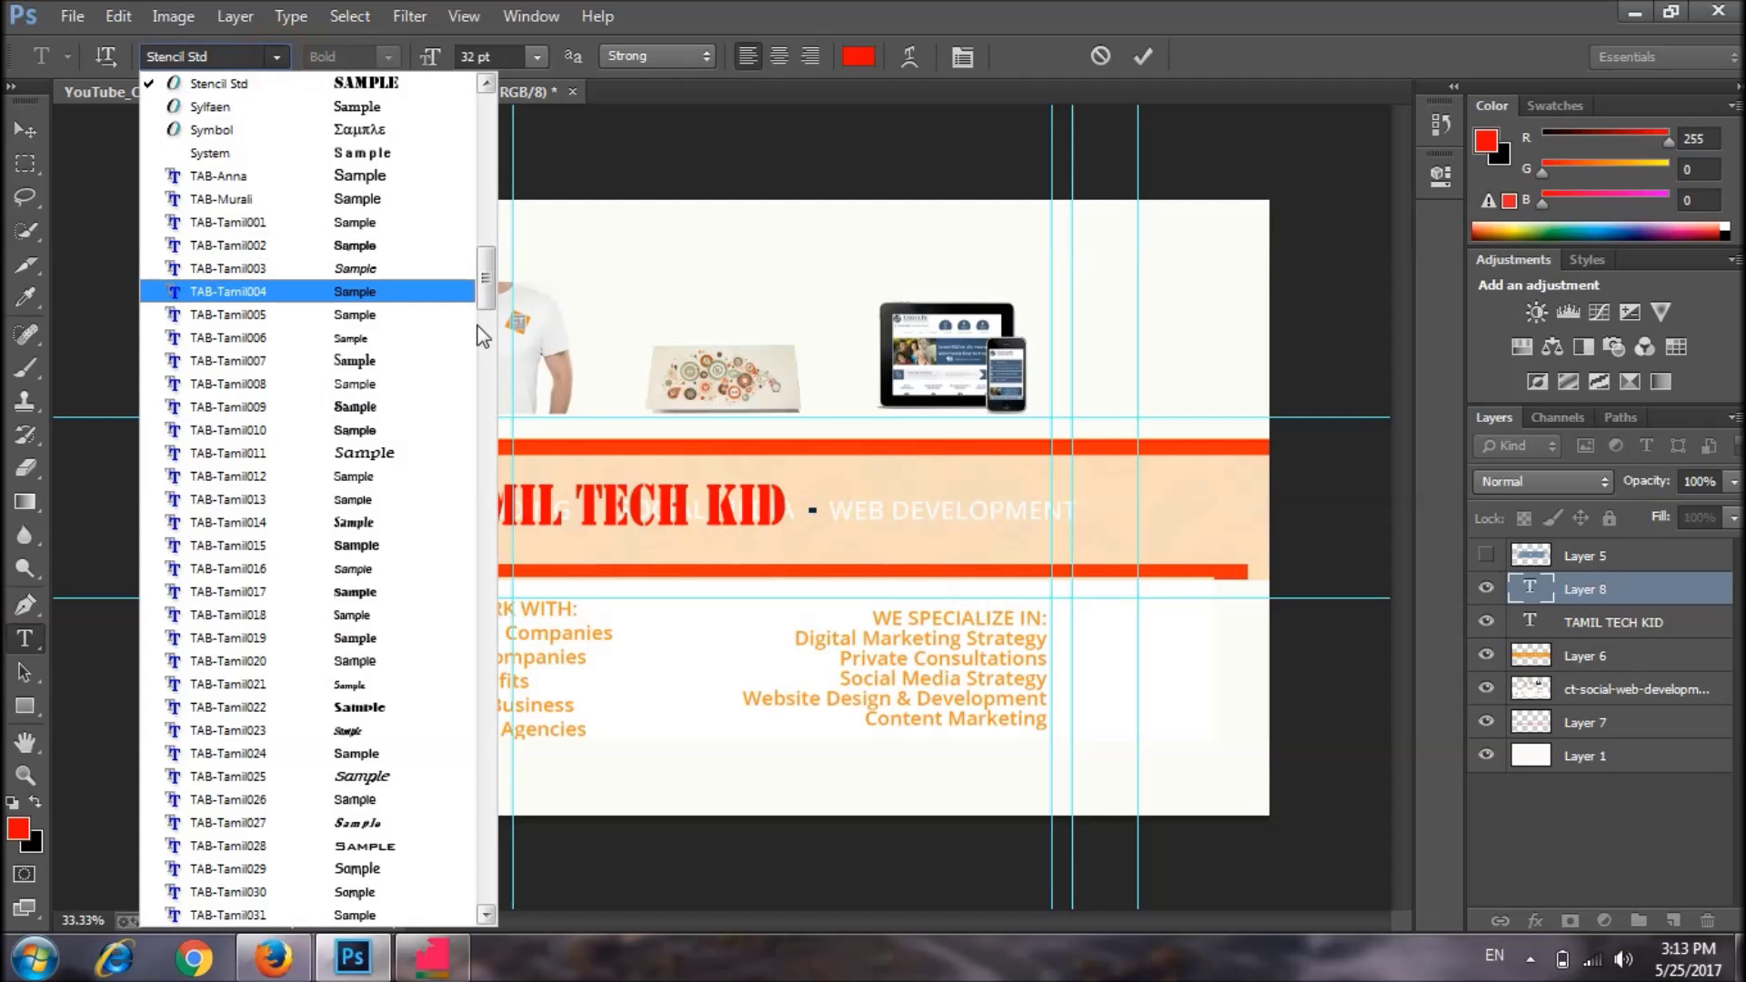
{"action": "left_click_drag", "start_coordinate": [482, 275], "coordinate": [469, 375]}
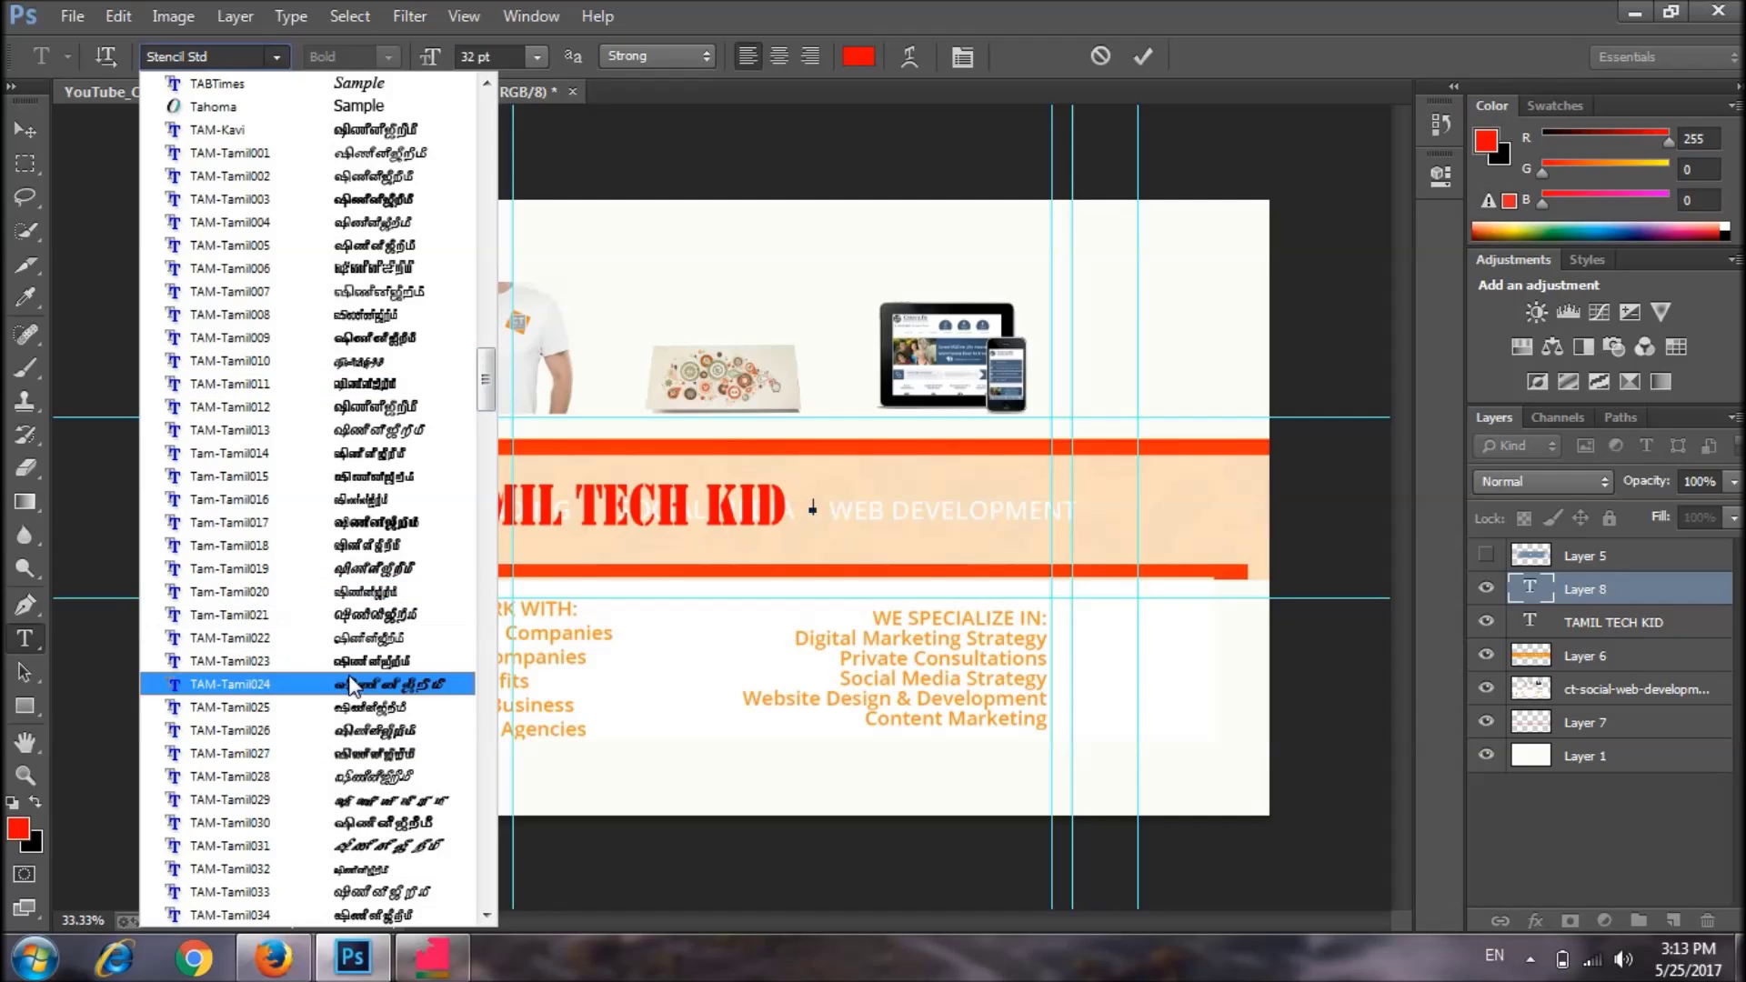
{"action": "left_click", "coordinate": [406, 200]}
{"action": "type", "text": "தமிழ் டெக் கிட்"}
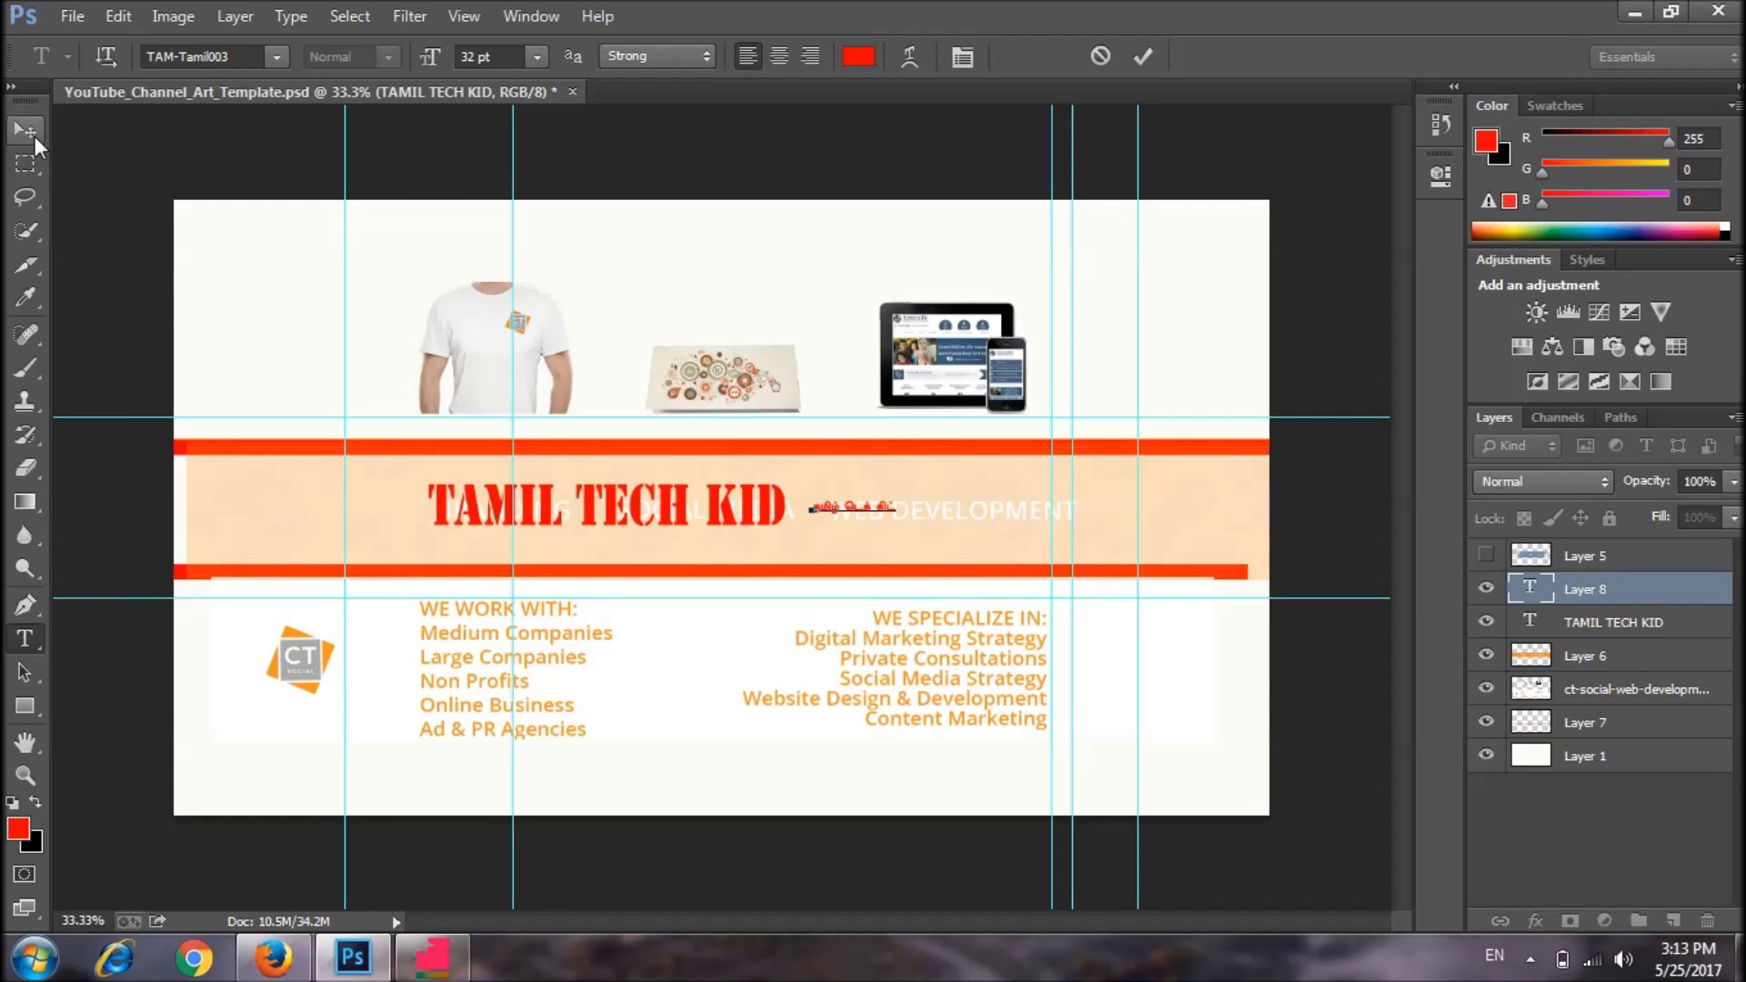
Set the colour of the Tamil title text to black, 000000.
{"action": "key", "text": "ctrl+a"}
{"action": "left_click", "coordinate": [858, 58]}
{"action": "left_click_drag", "start_coordinate": [1171, 556], "coordinate": [1130, 618]}
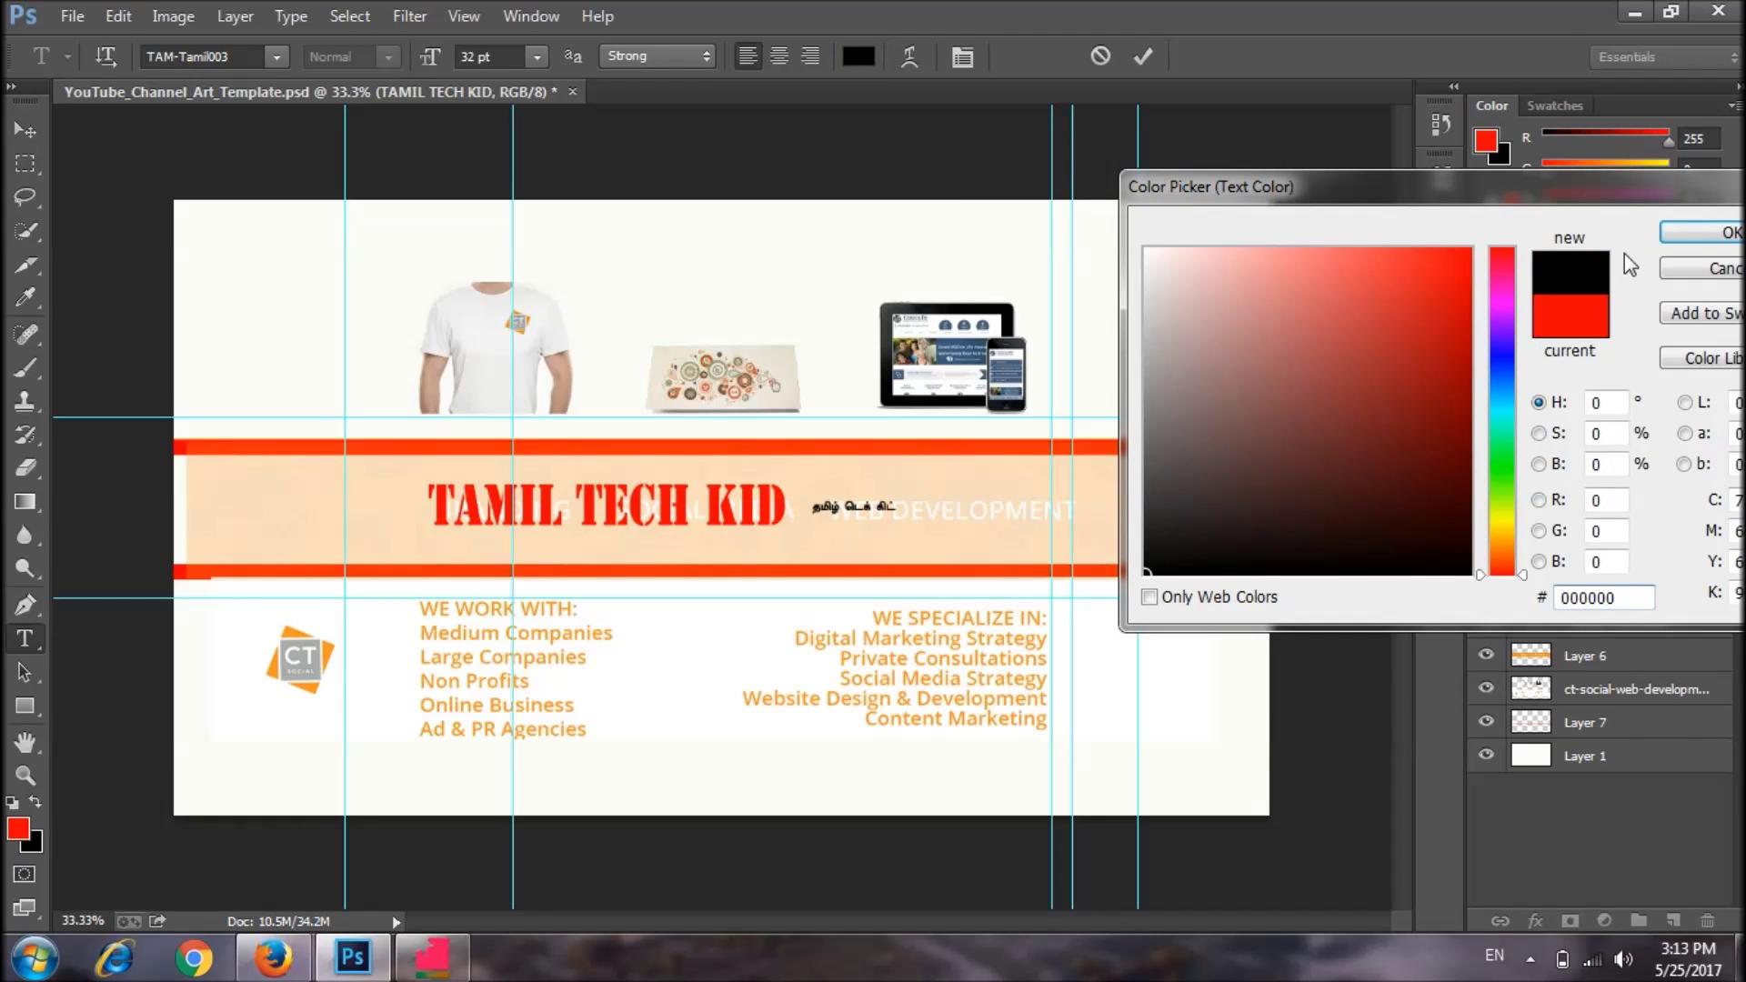
{"action": "left_click", "coordinate": [1699, 233]}
{"action": "left_click", "coordinate": [905, 525]}
Scale the Tamil title to about 317% width and 424% height beside TAMIL TECH KID and apply the transformation.
{"action": "left_click", "coordinate": [25, 130]}
{"action": "left_click", "coordinate": [899, 518]}
{"action": "left_click_drag", "start_coordinate": [1053, 593], "coordinate": [1106, 511]}
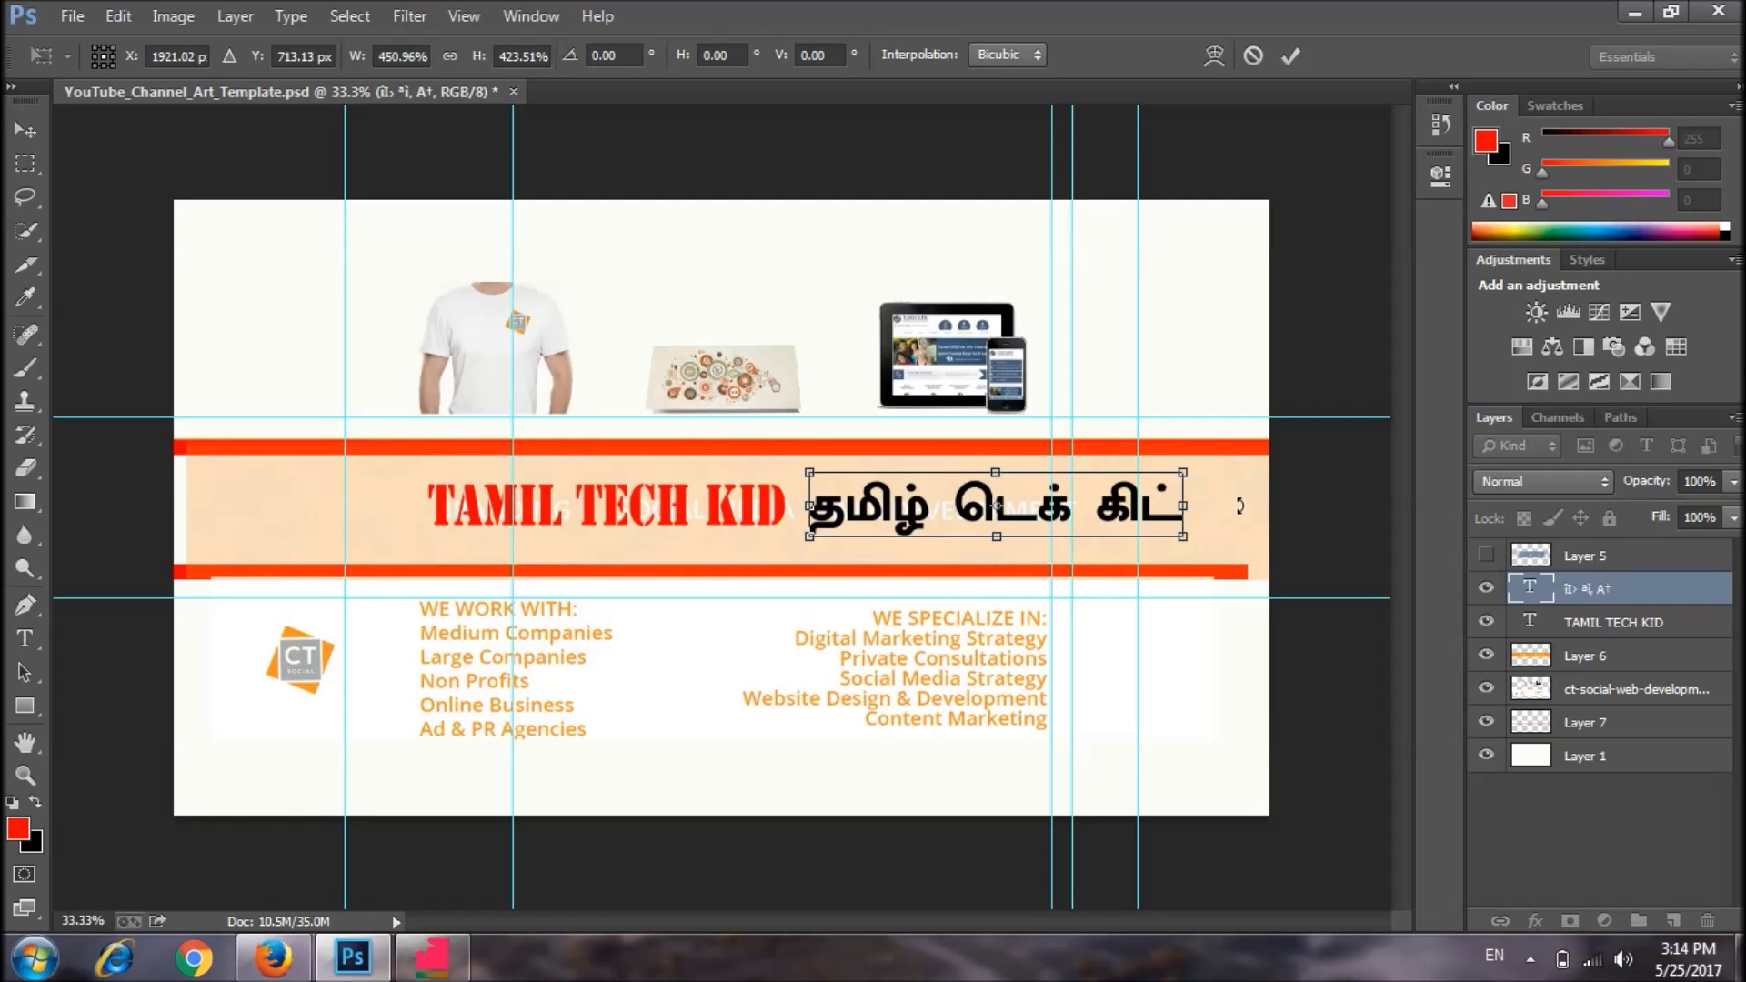
{"action": "left_click_drag", "start_coordinate": [1180, 504], "coordinate": [1068, 506]}
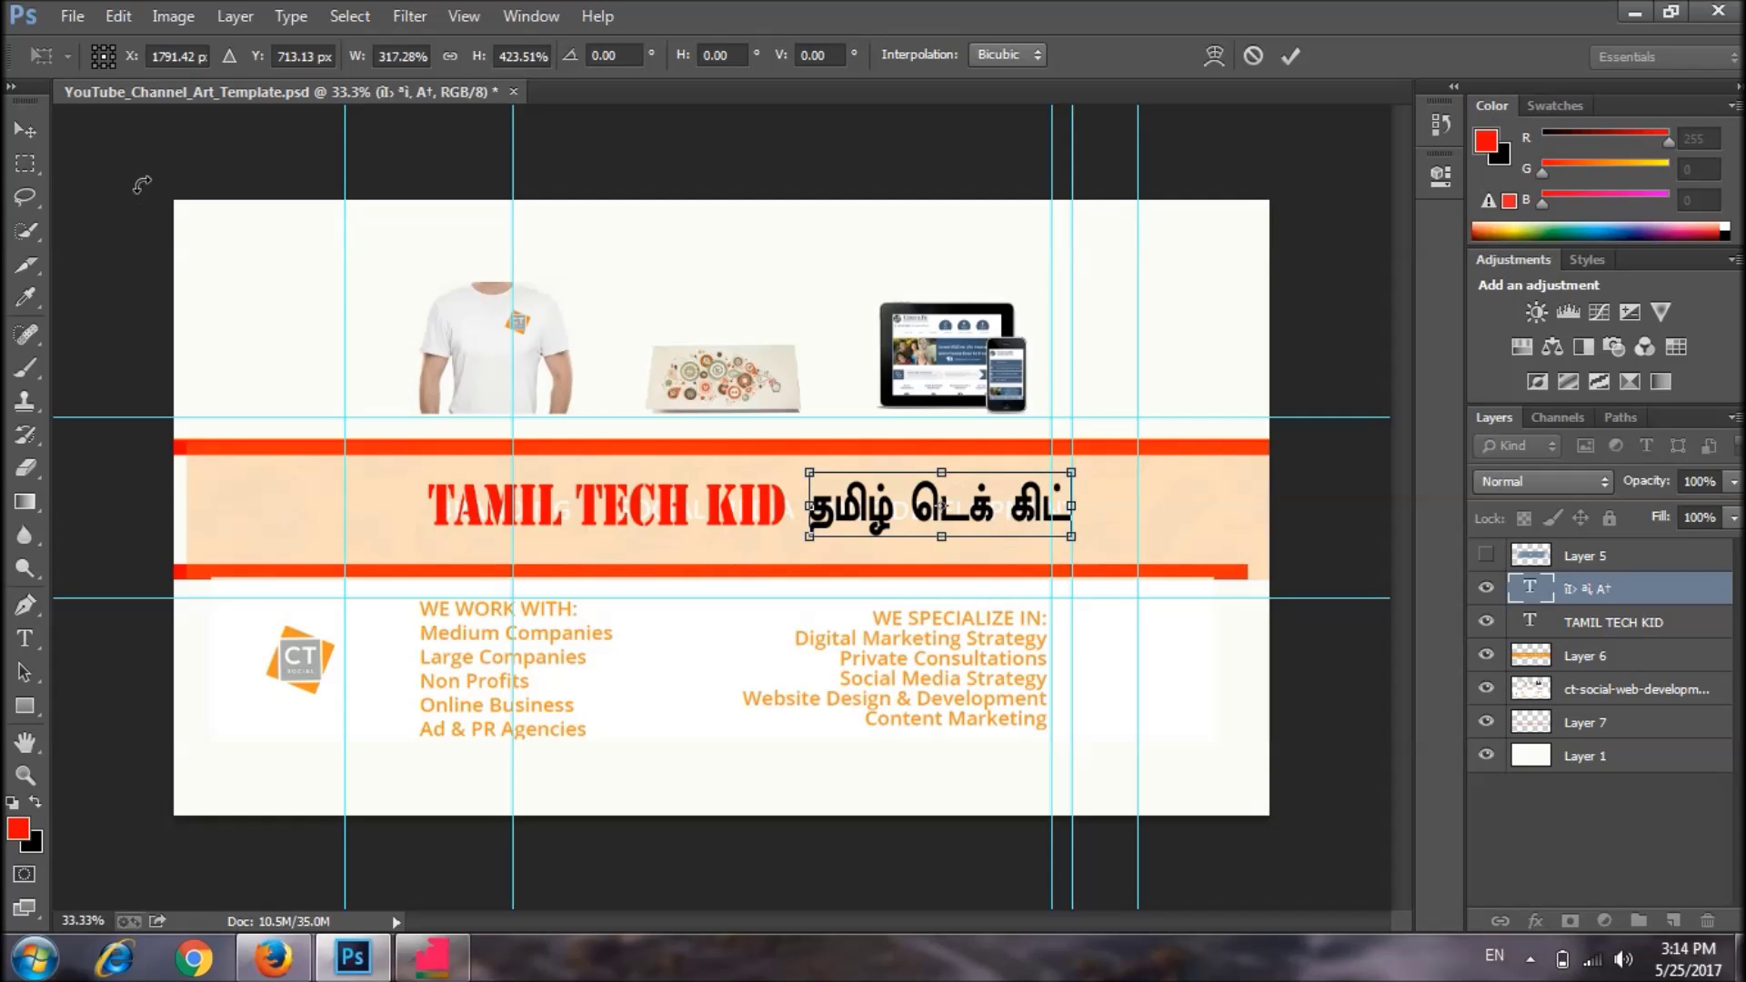
{"action": "left_click", "coordinate": [26, 163]}
{"action": "left_click", "coordinate": [800, 375]}
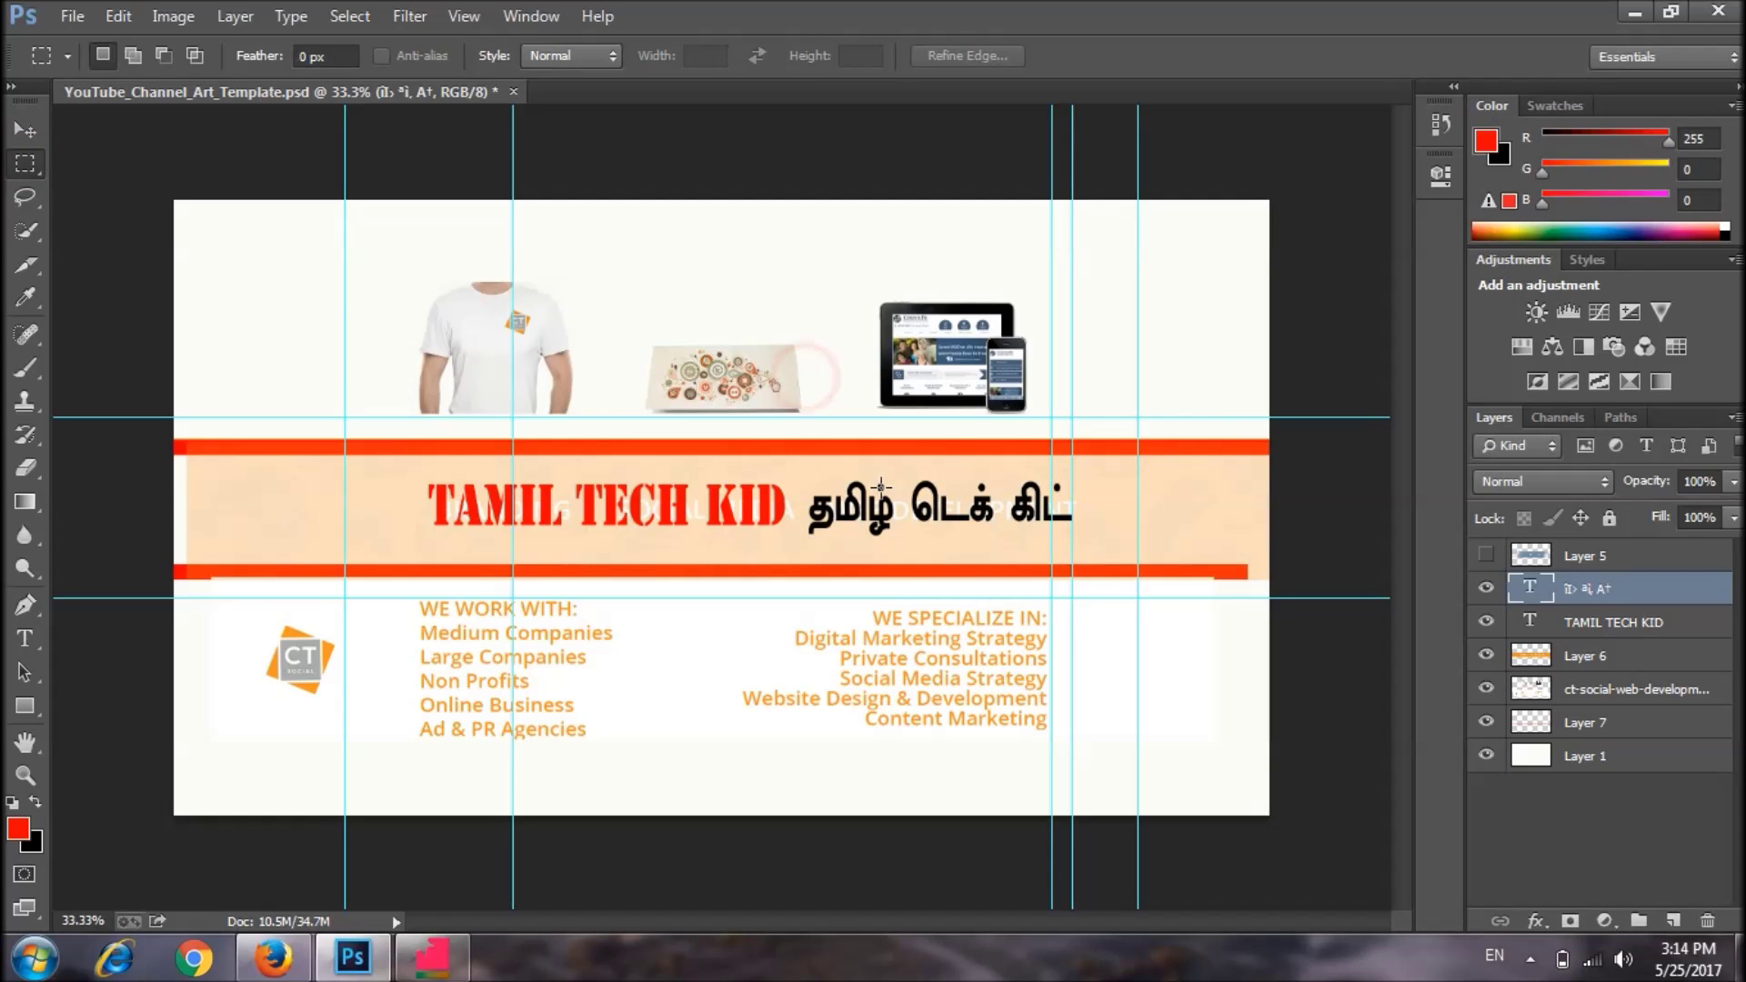
Delete the hidden Layer 5 and the faded orange band on Layer 6.
{"action": "left_click", "coordinate": [25, 130]}
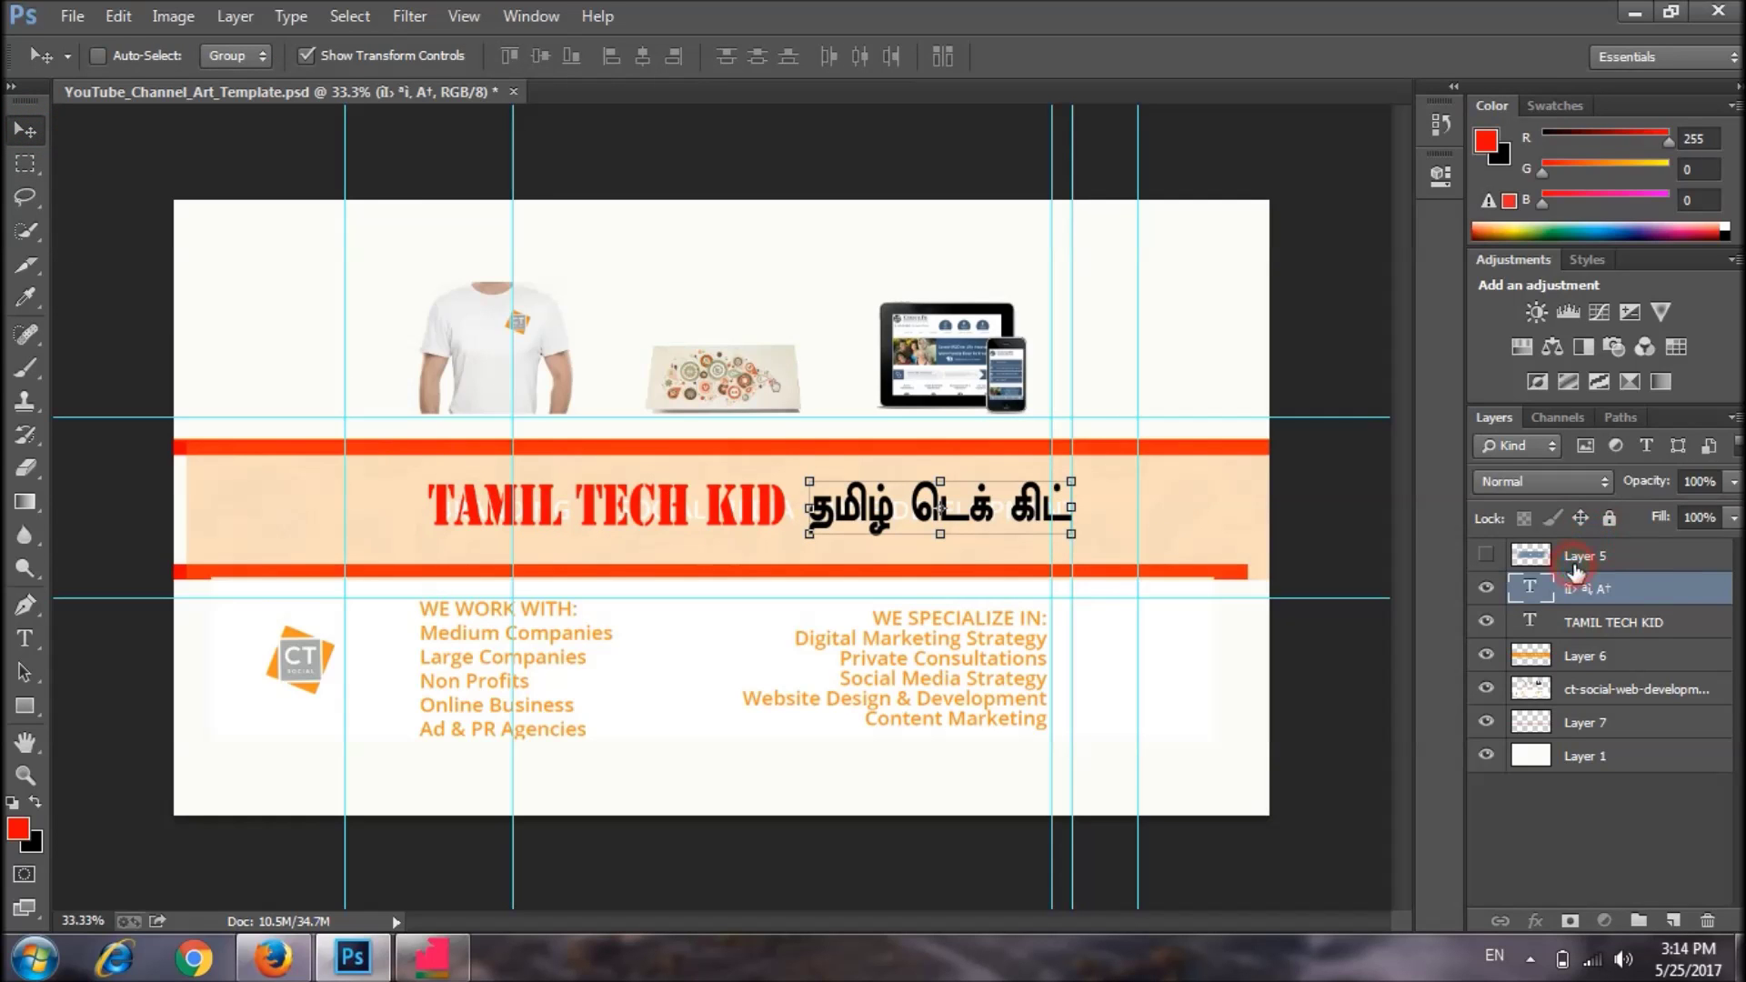
{"action": "left_click", "coordinate": [1537, 562]}
{"action": "key", "text": "Delete"}
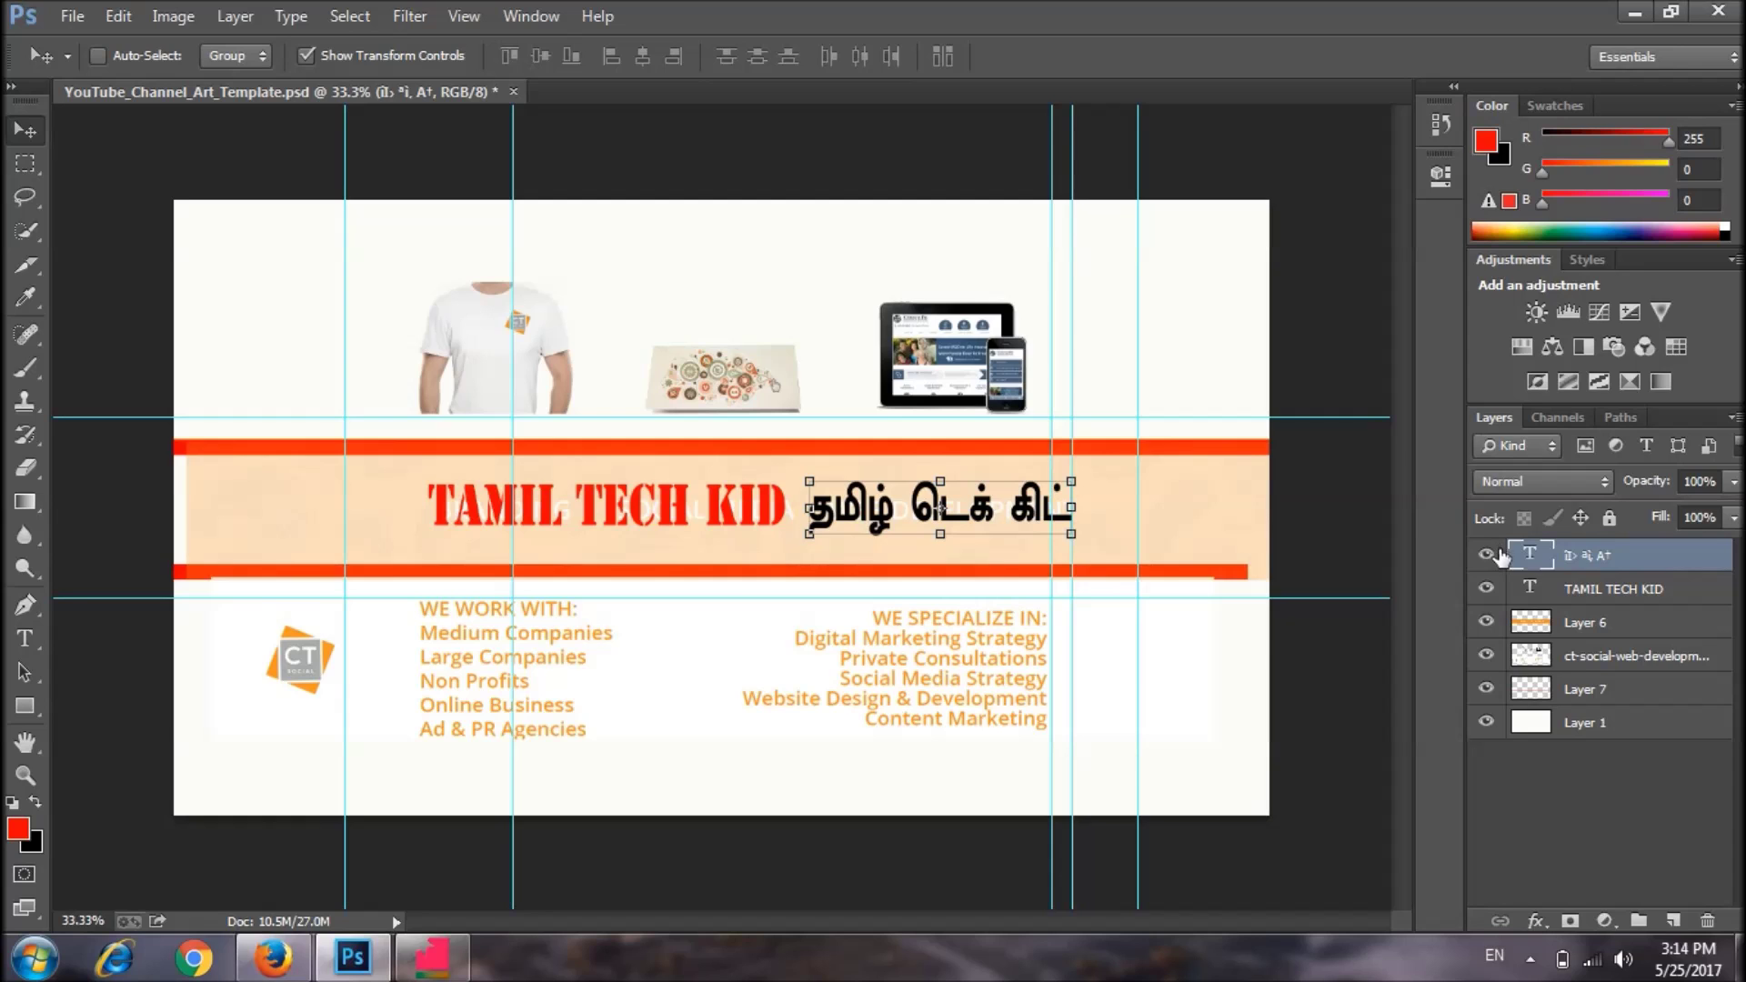
{"action": "left_click", "coordinate": [1558, 625]}
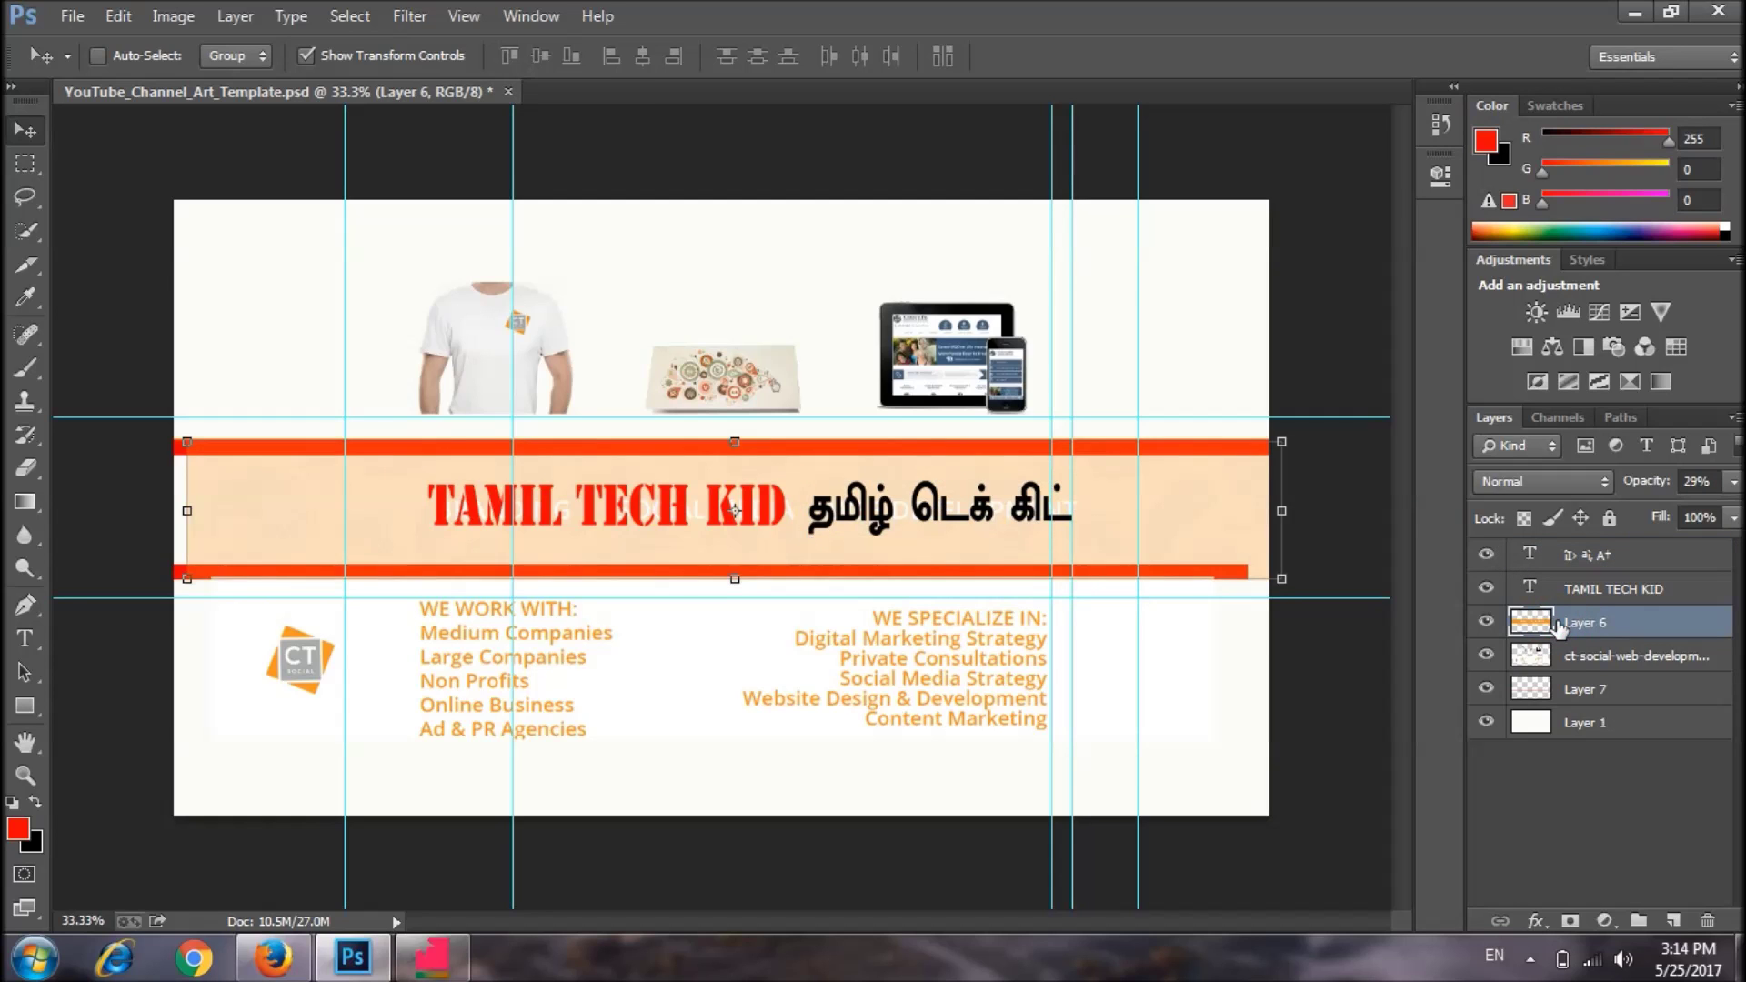
{"action": "key", "text": "Delete"}
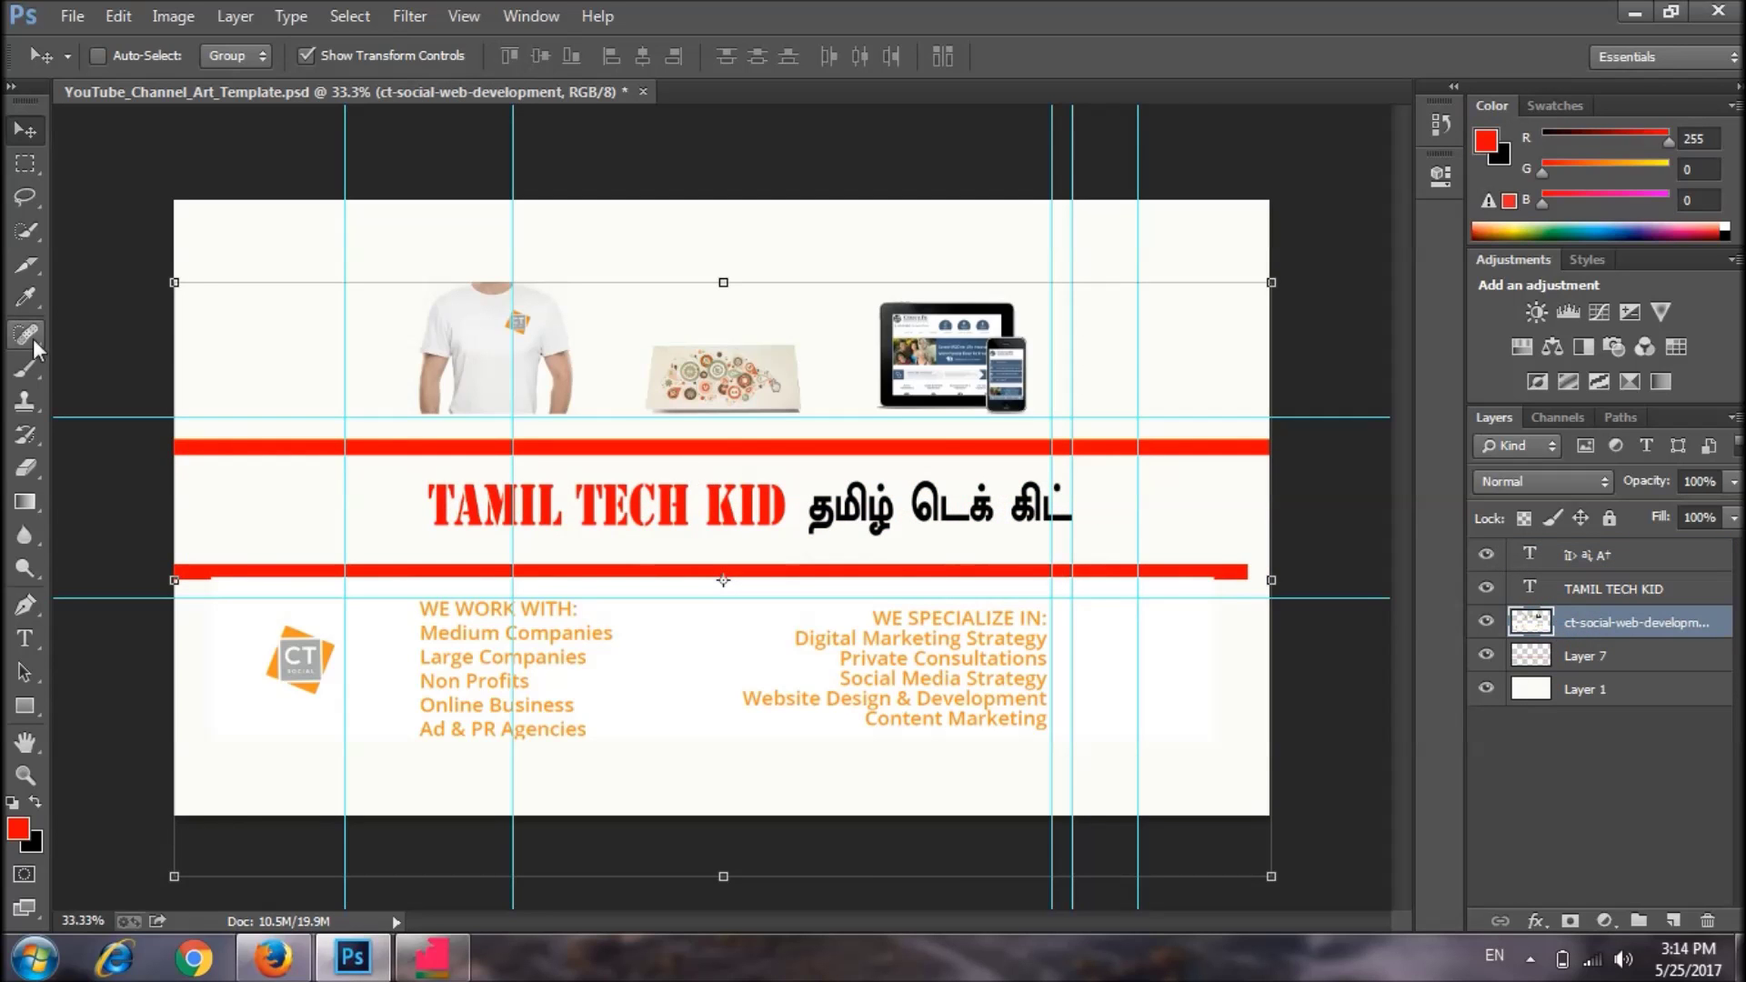
Erase the product pictures above the red stripes and the logo and service lists below them from the ct-social-web-development layer.
{"action": "left_click", "coordinate": [24, 162]}
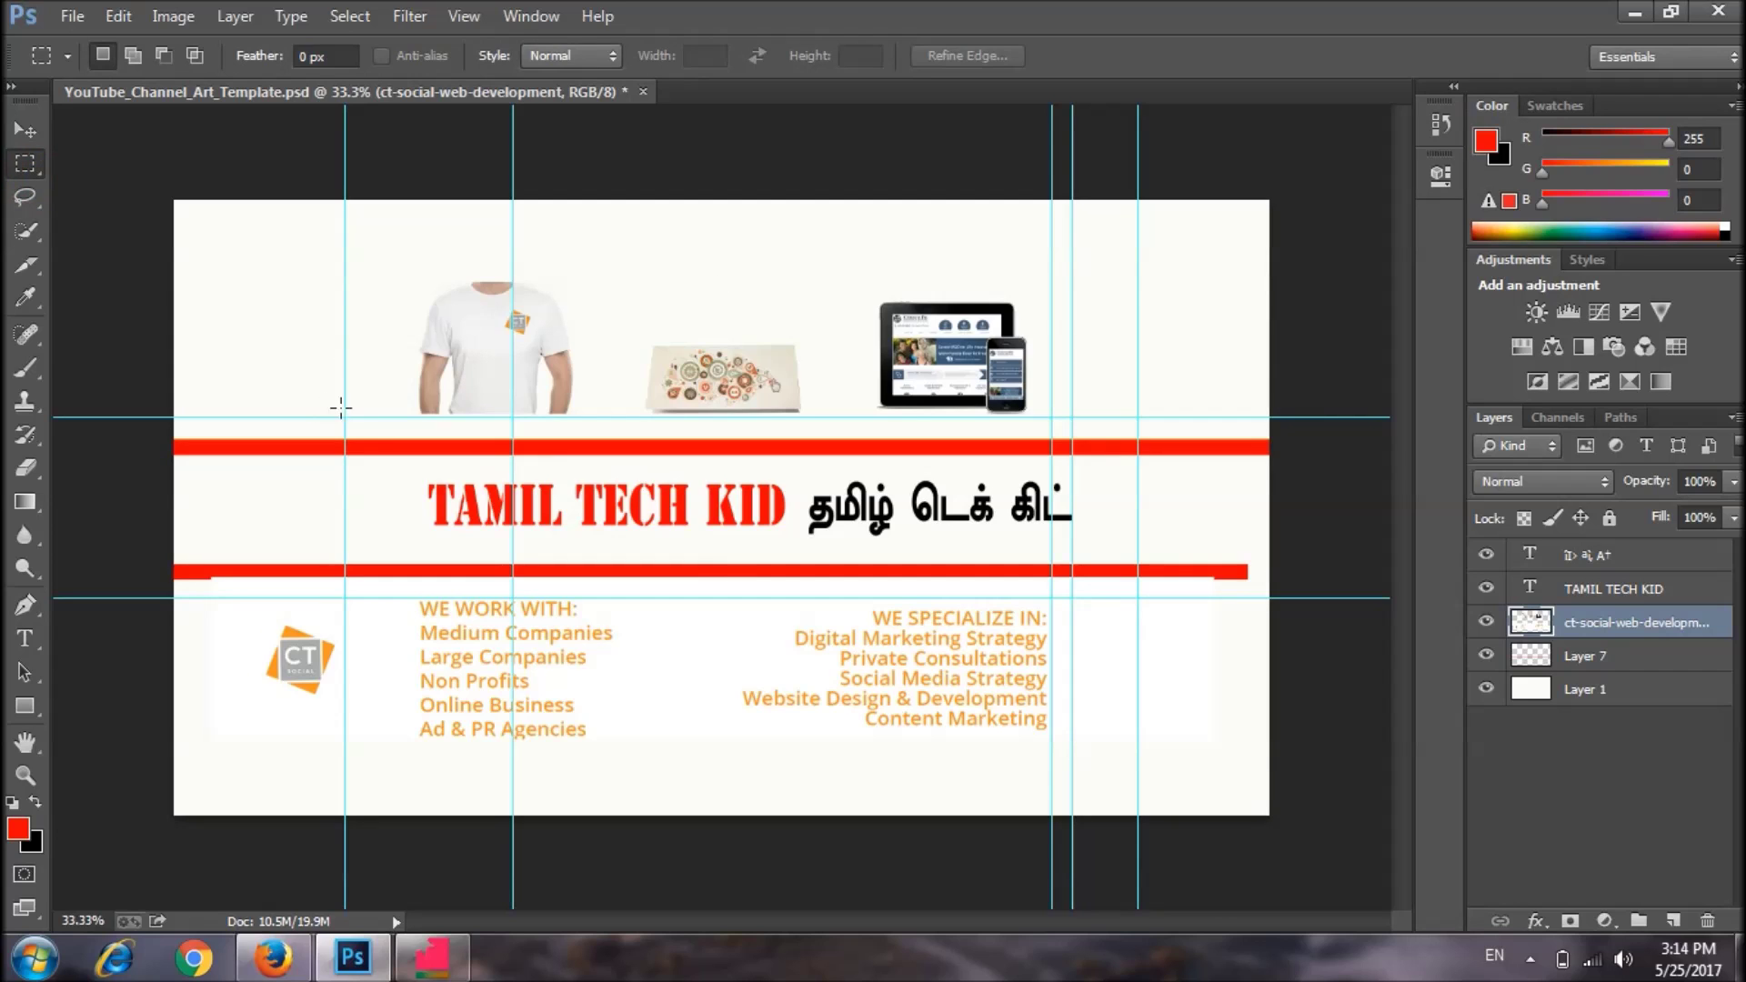
{"action": "left_click_drag", "start_coordinate": [344, 416], "coordinate": [1359, 220]}
{"action": "key", "text": "Delete"}
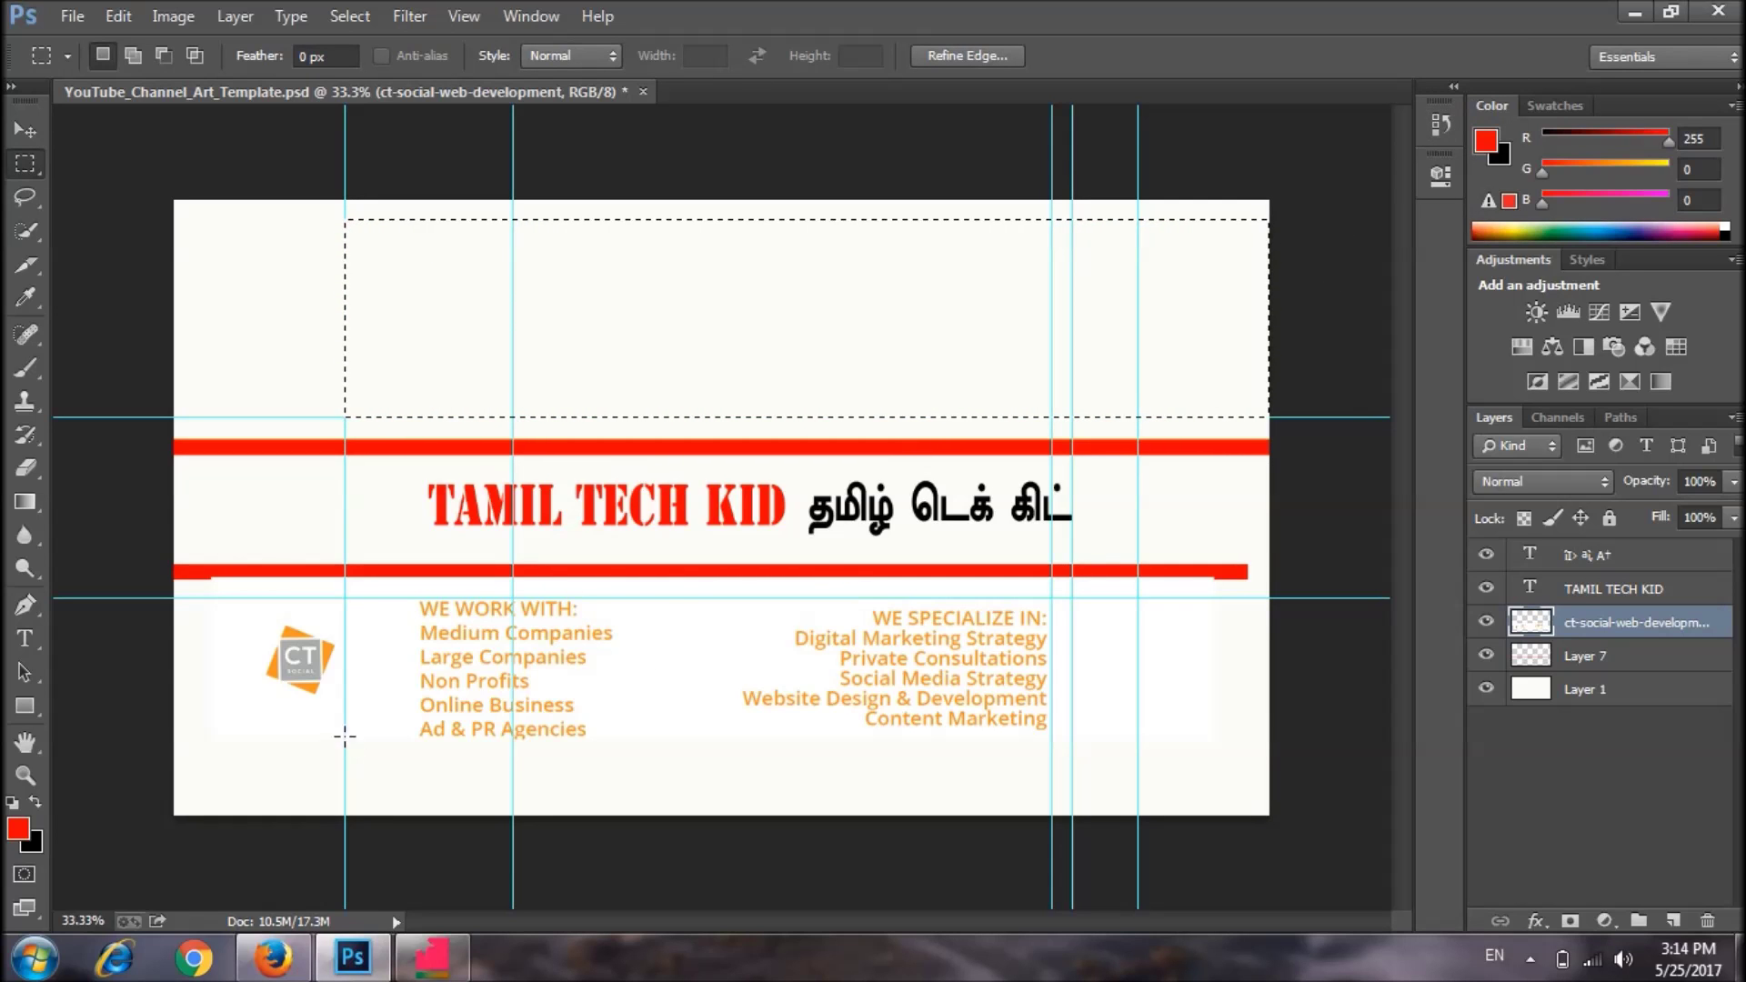
{"action": "left_click_drag", "start_coordinate": [210, 600], "coordinate": [1350, 846]}
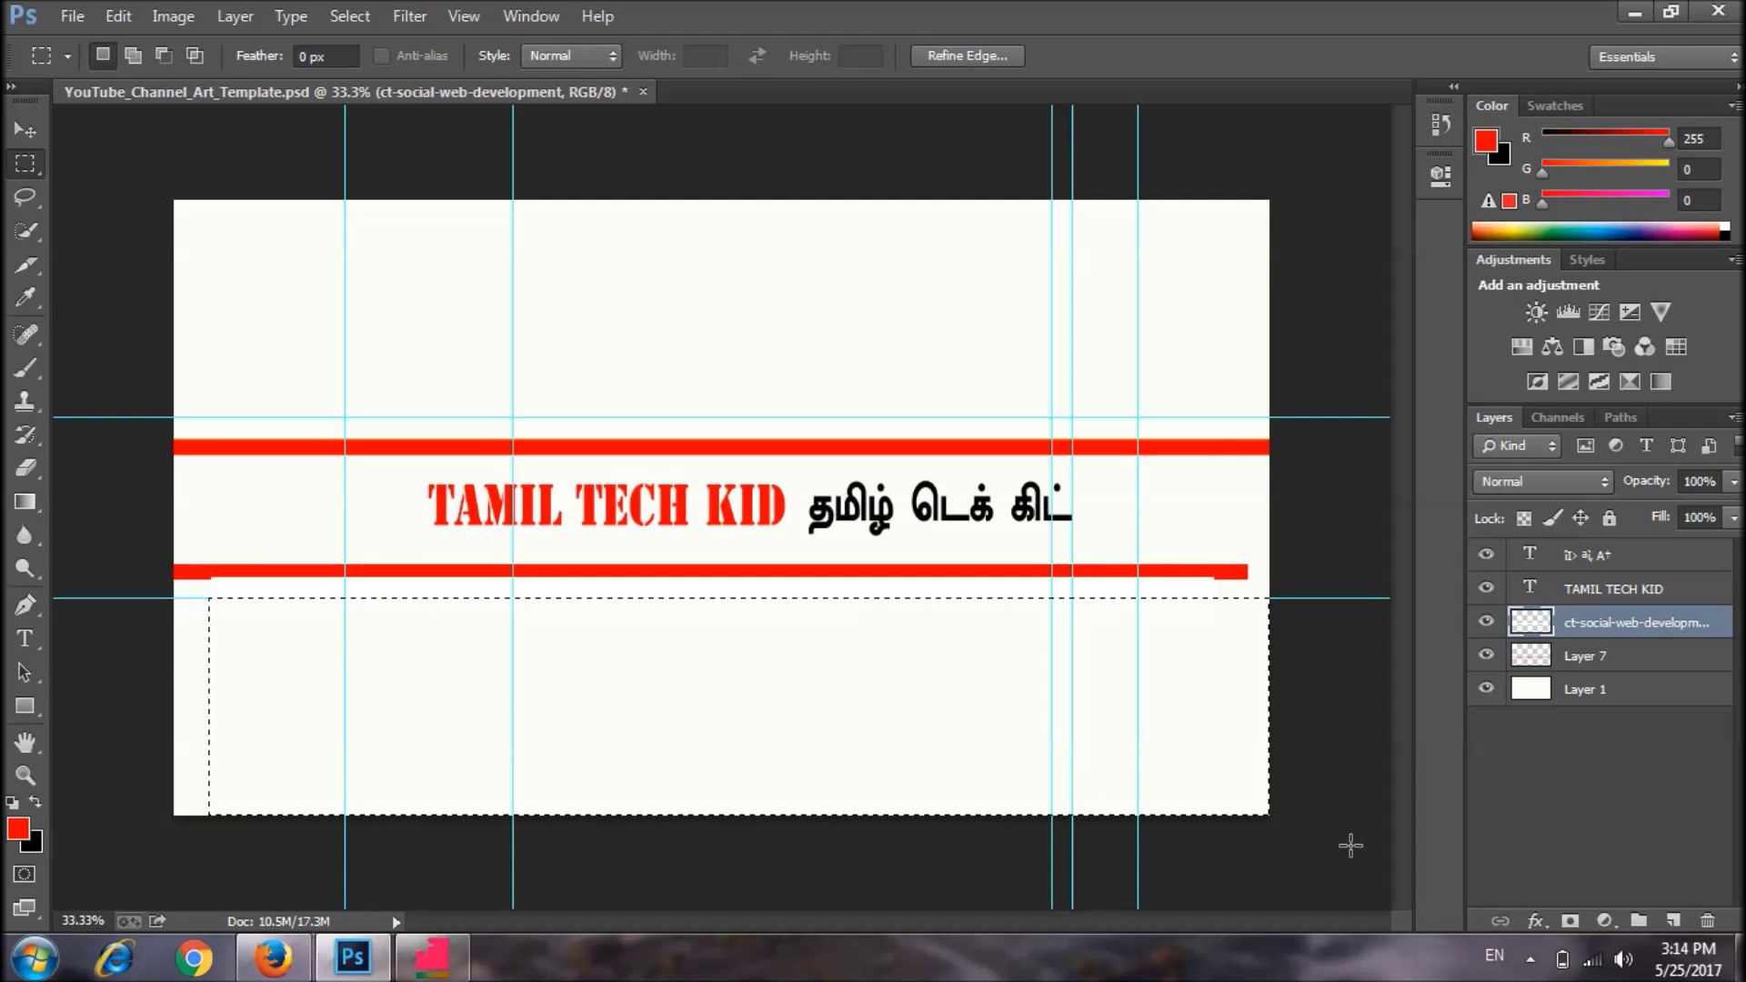
Clear the rectangular selection left over the emptied lower part of the banner.
{"action": "left_click", "coordinate": [27, 129]}
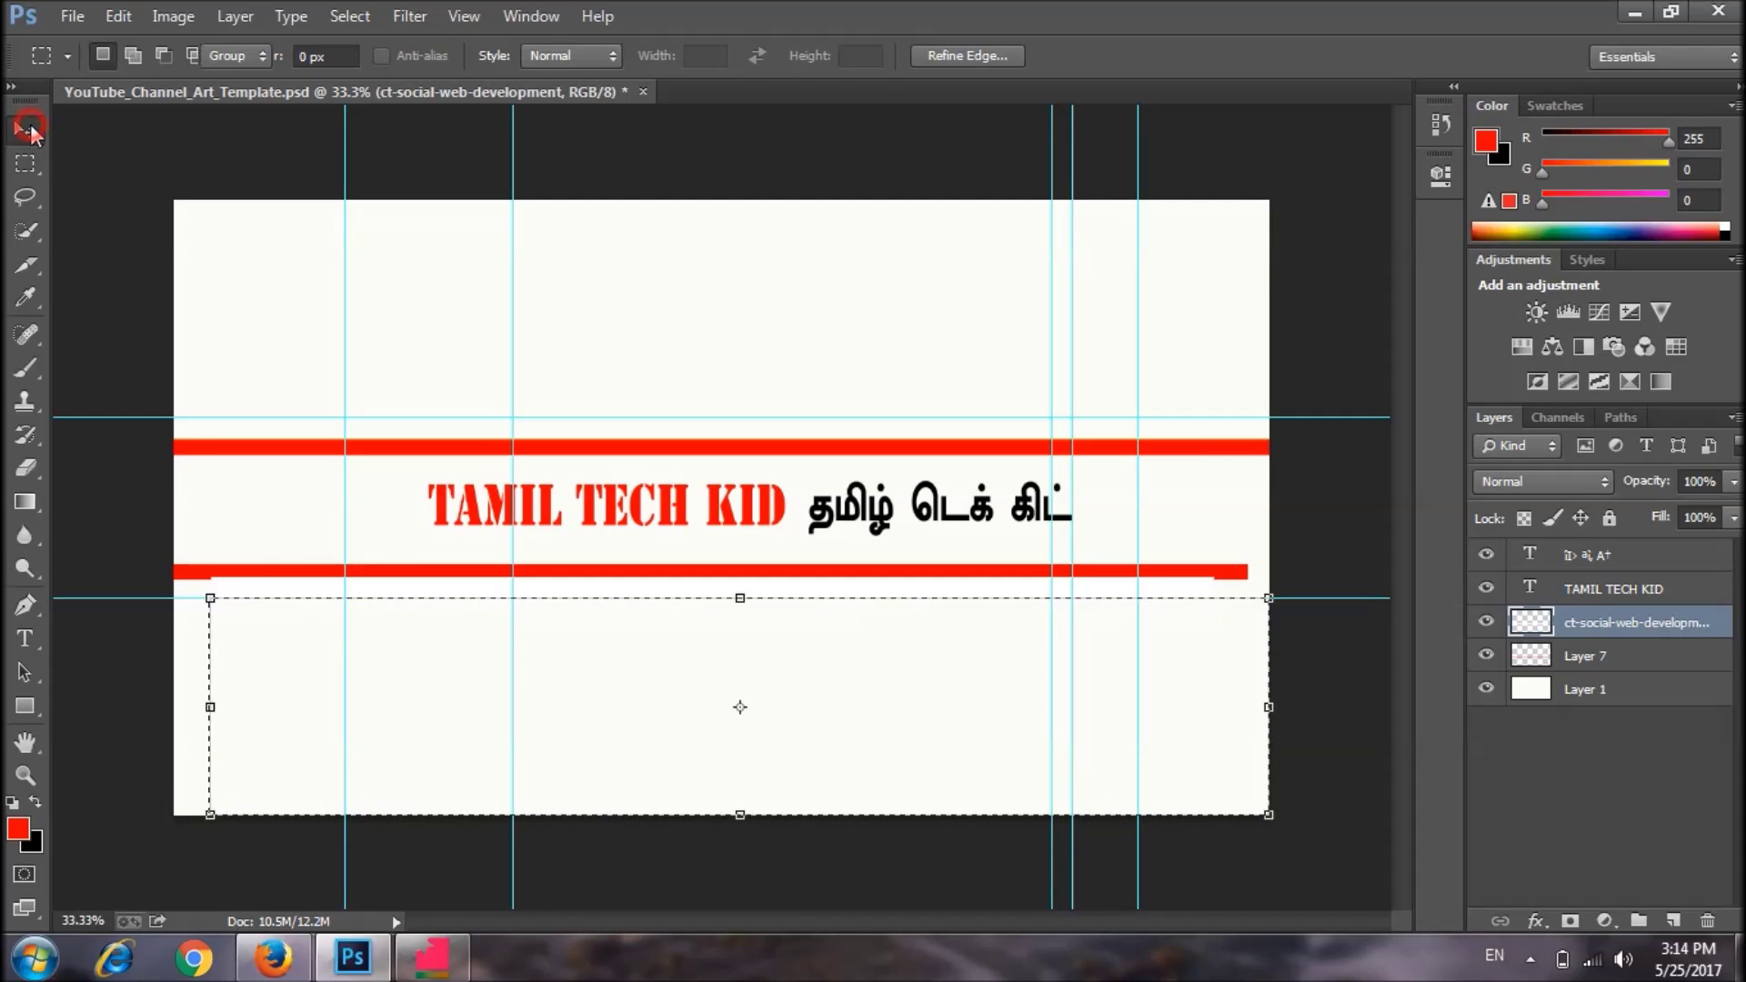
{"action": "left_click", "coordinate": [28, 231]}
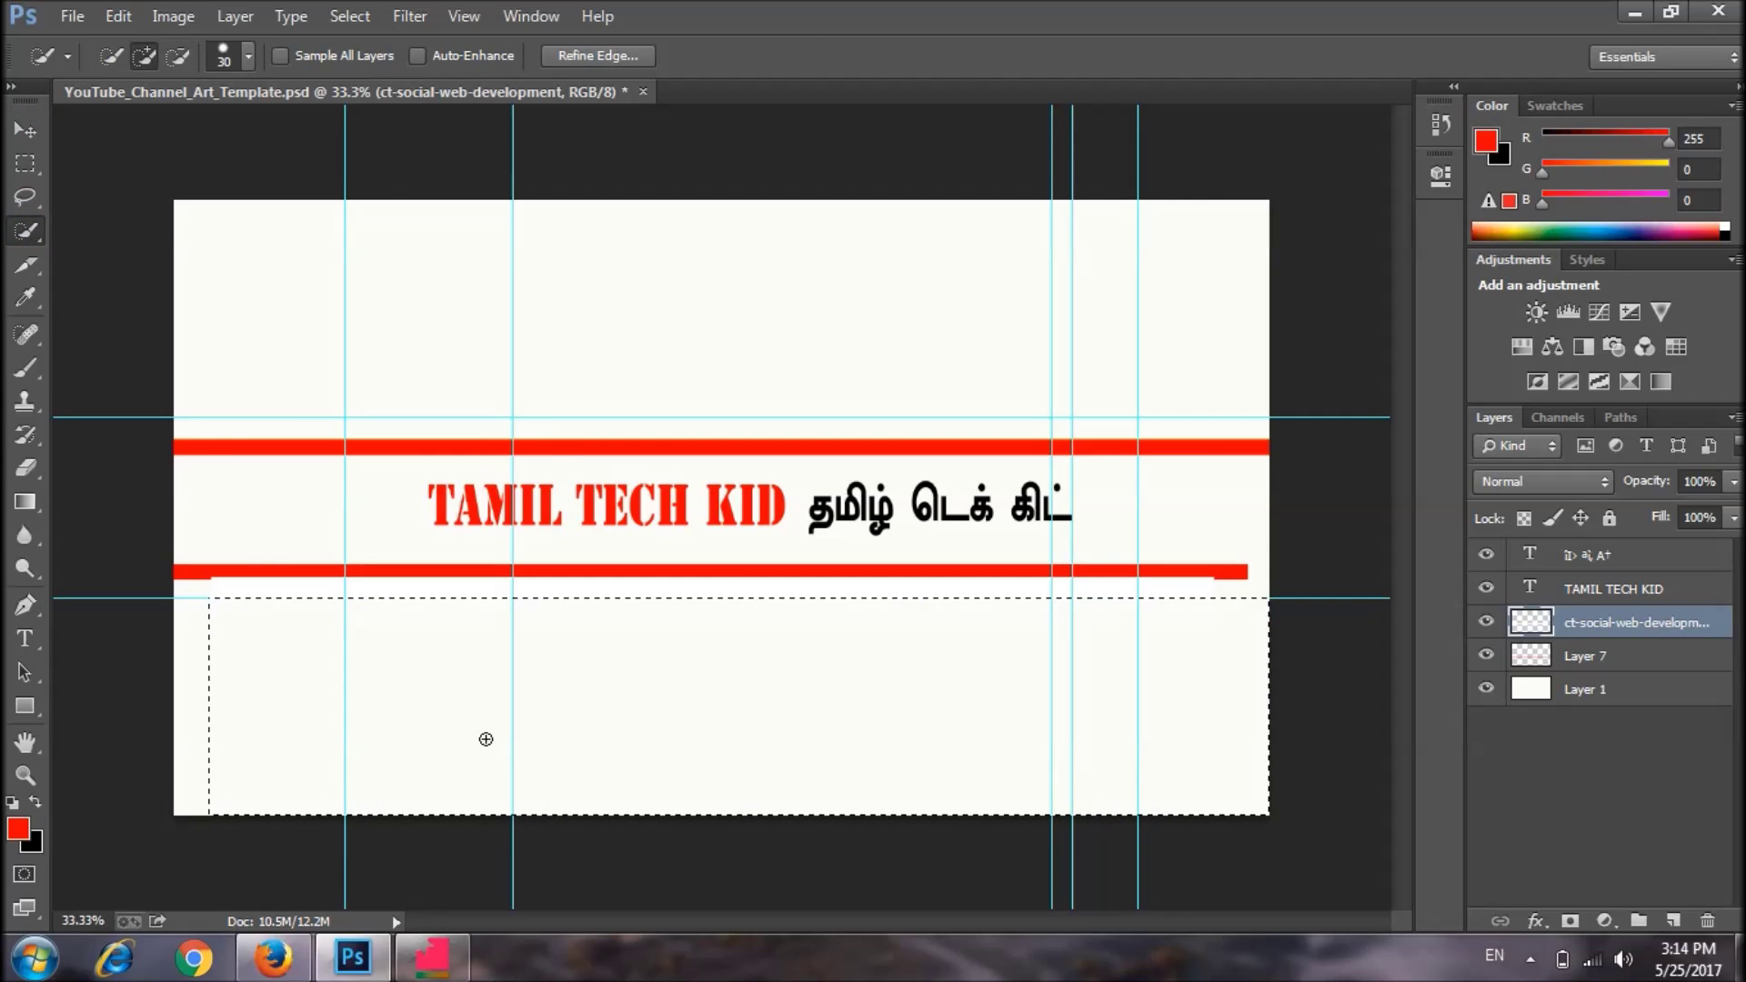
{"action": "left_click", "coordinate": [18, 165]}
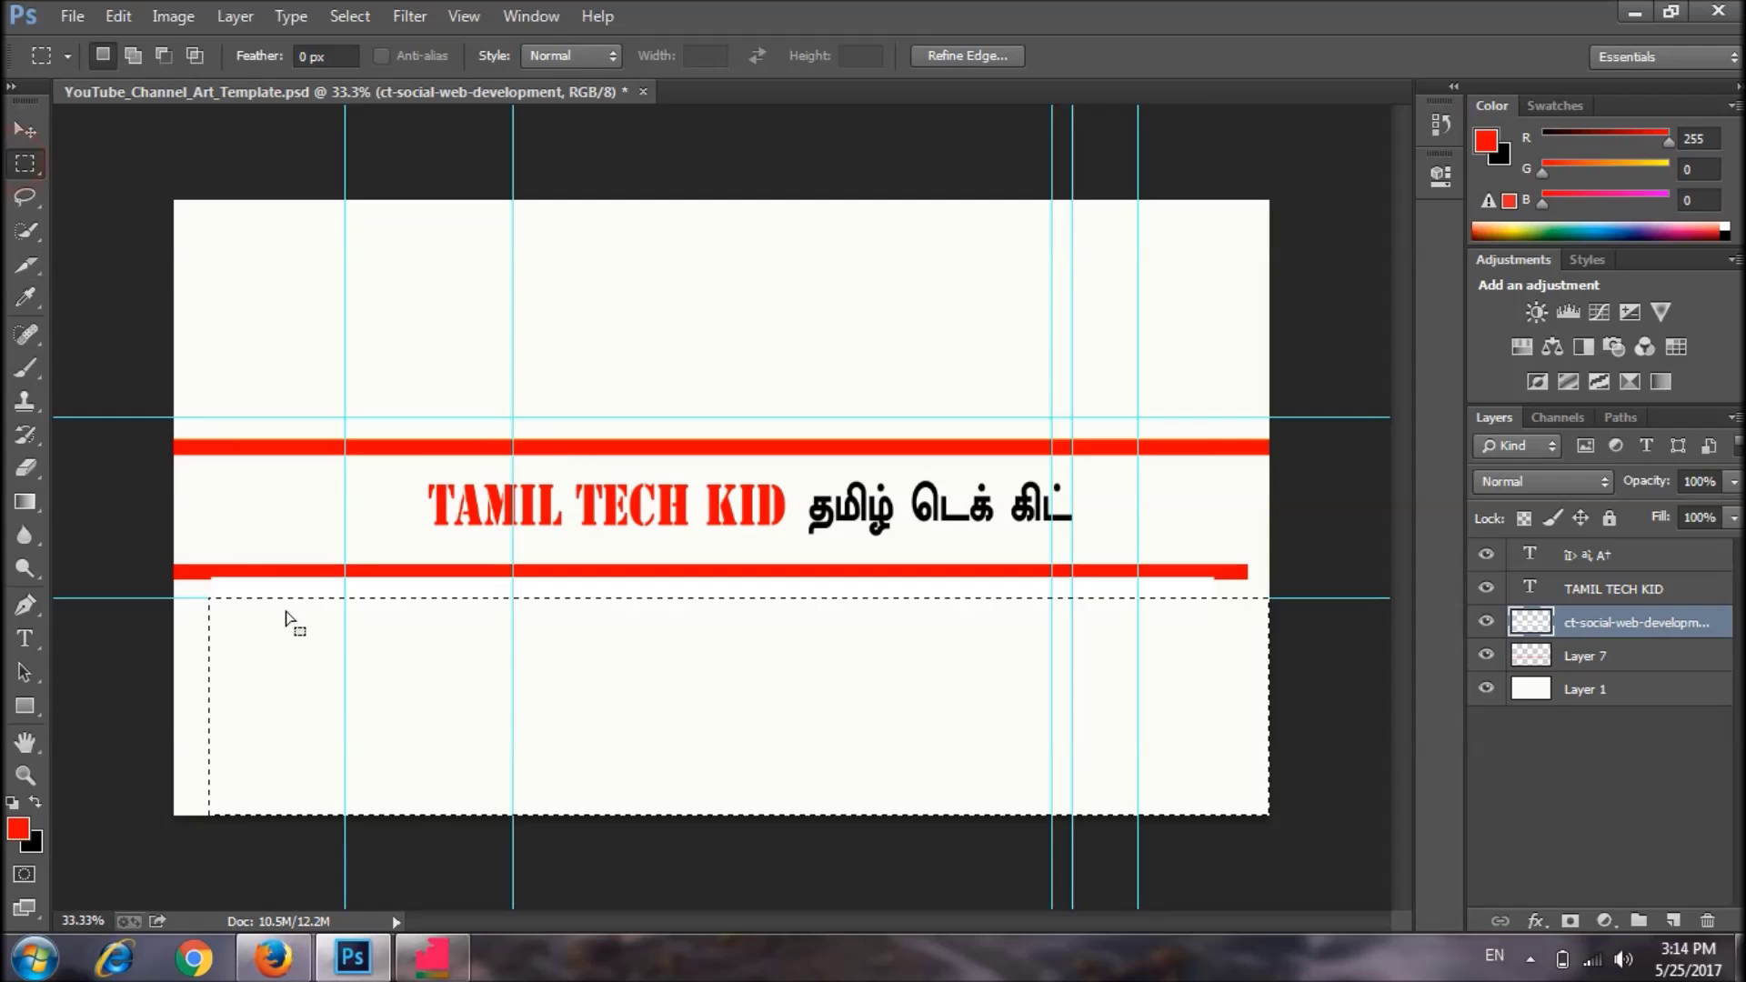
{"action": "left_click", "coordinate": [340, 693]}
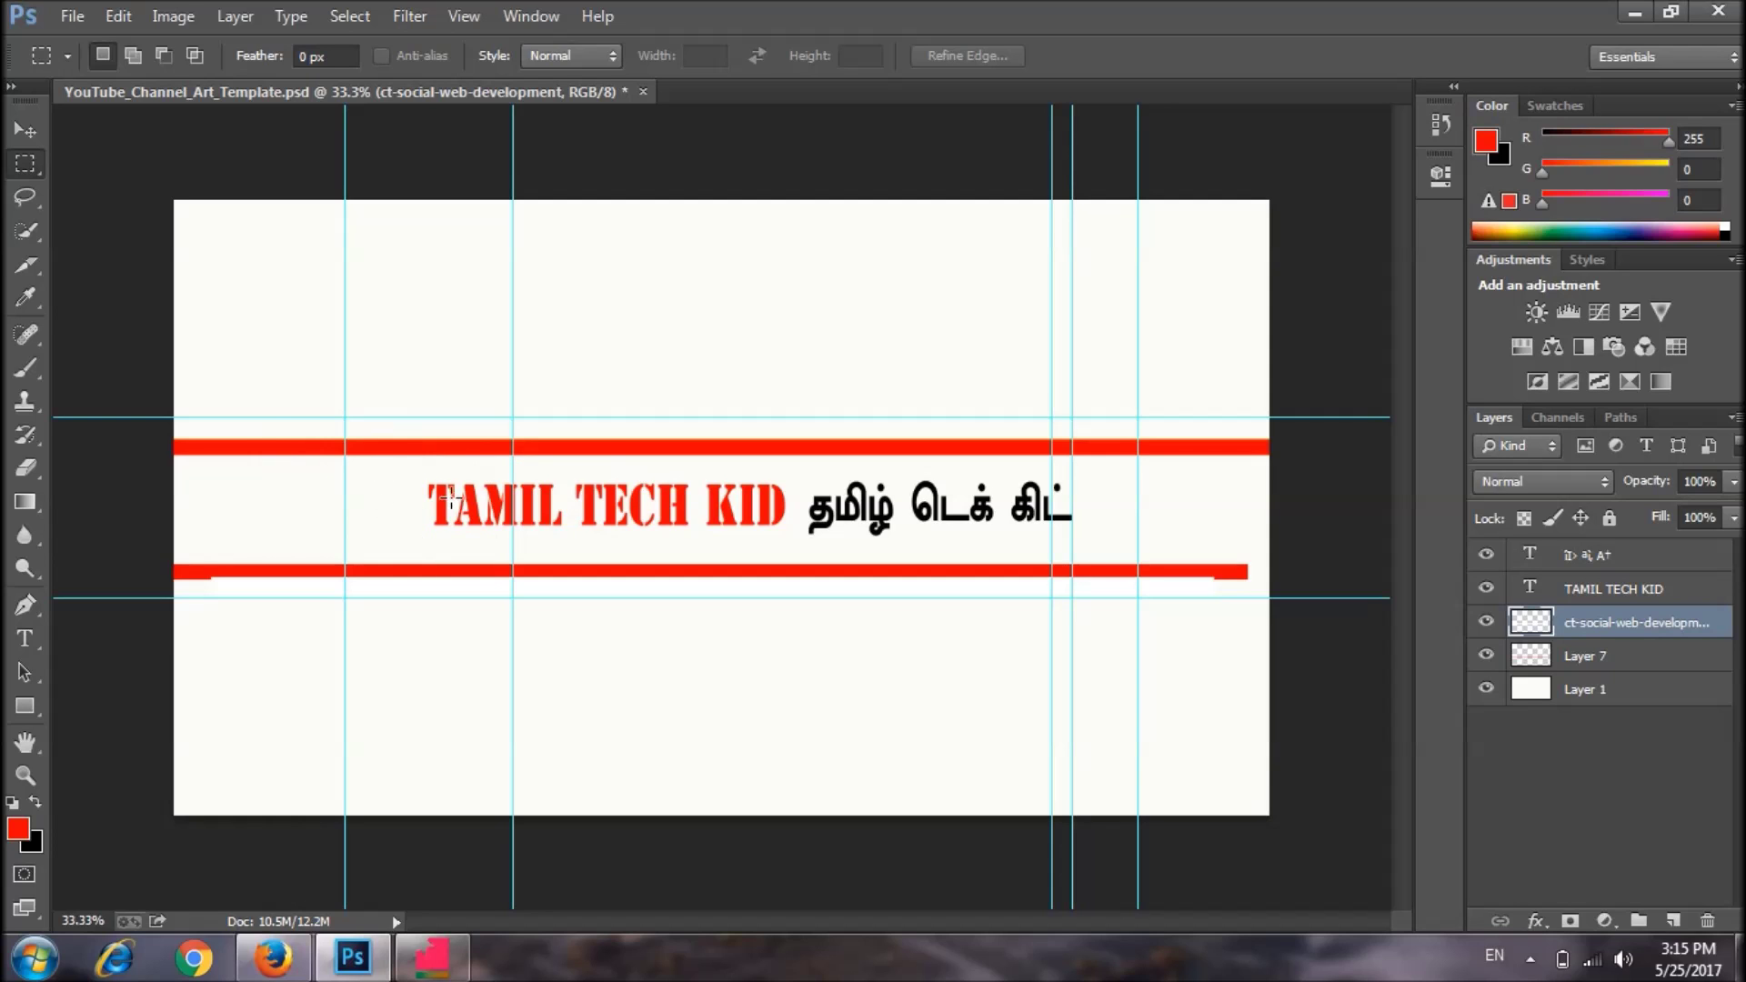
{"action": "mouse_move", "coordinate": [420, 457]}
{"action": "left_mouse_down"}
{"action": "mouse_move", "coordinate": [1032, 582]}
{"action": "mouse_move", "coordinate": [1084, 568]}
{"action": "mouse_move", "coordinate": [532, 536]}
{"action": "mouse_move", "coordinate": [416, 467]}
{"action": "left_mouse_up"}
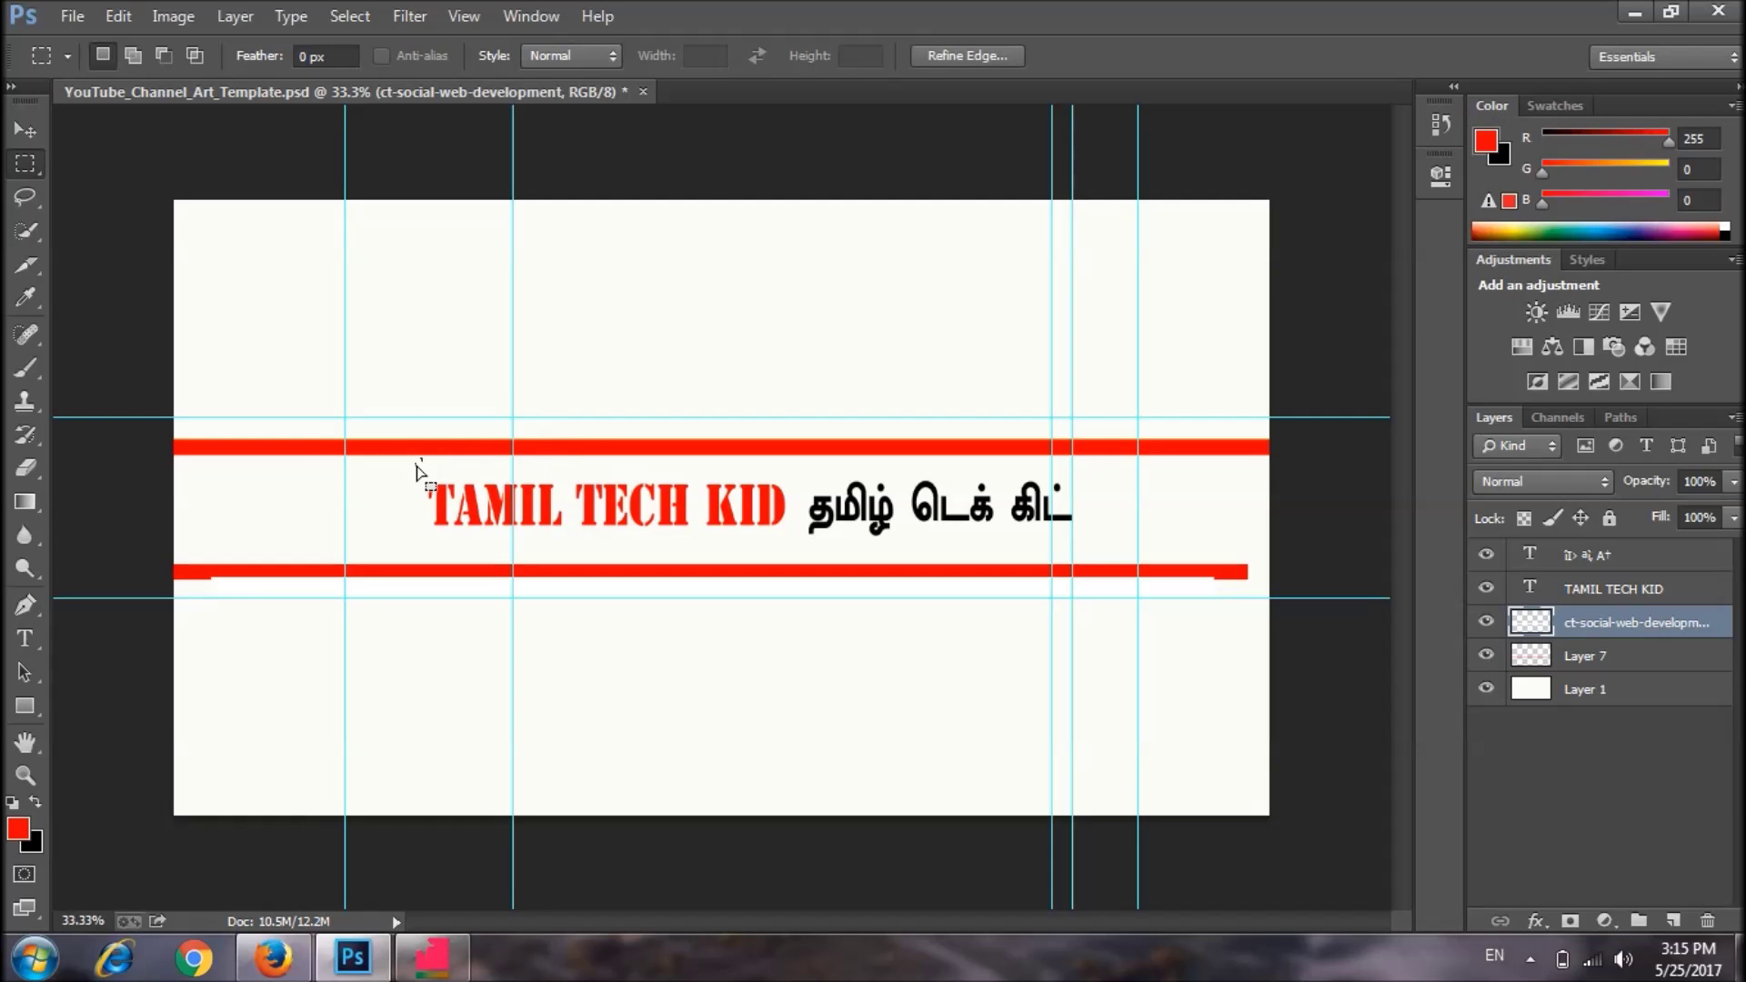
{"action": "key", "text": "ctrl+d"}
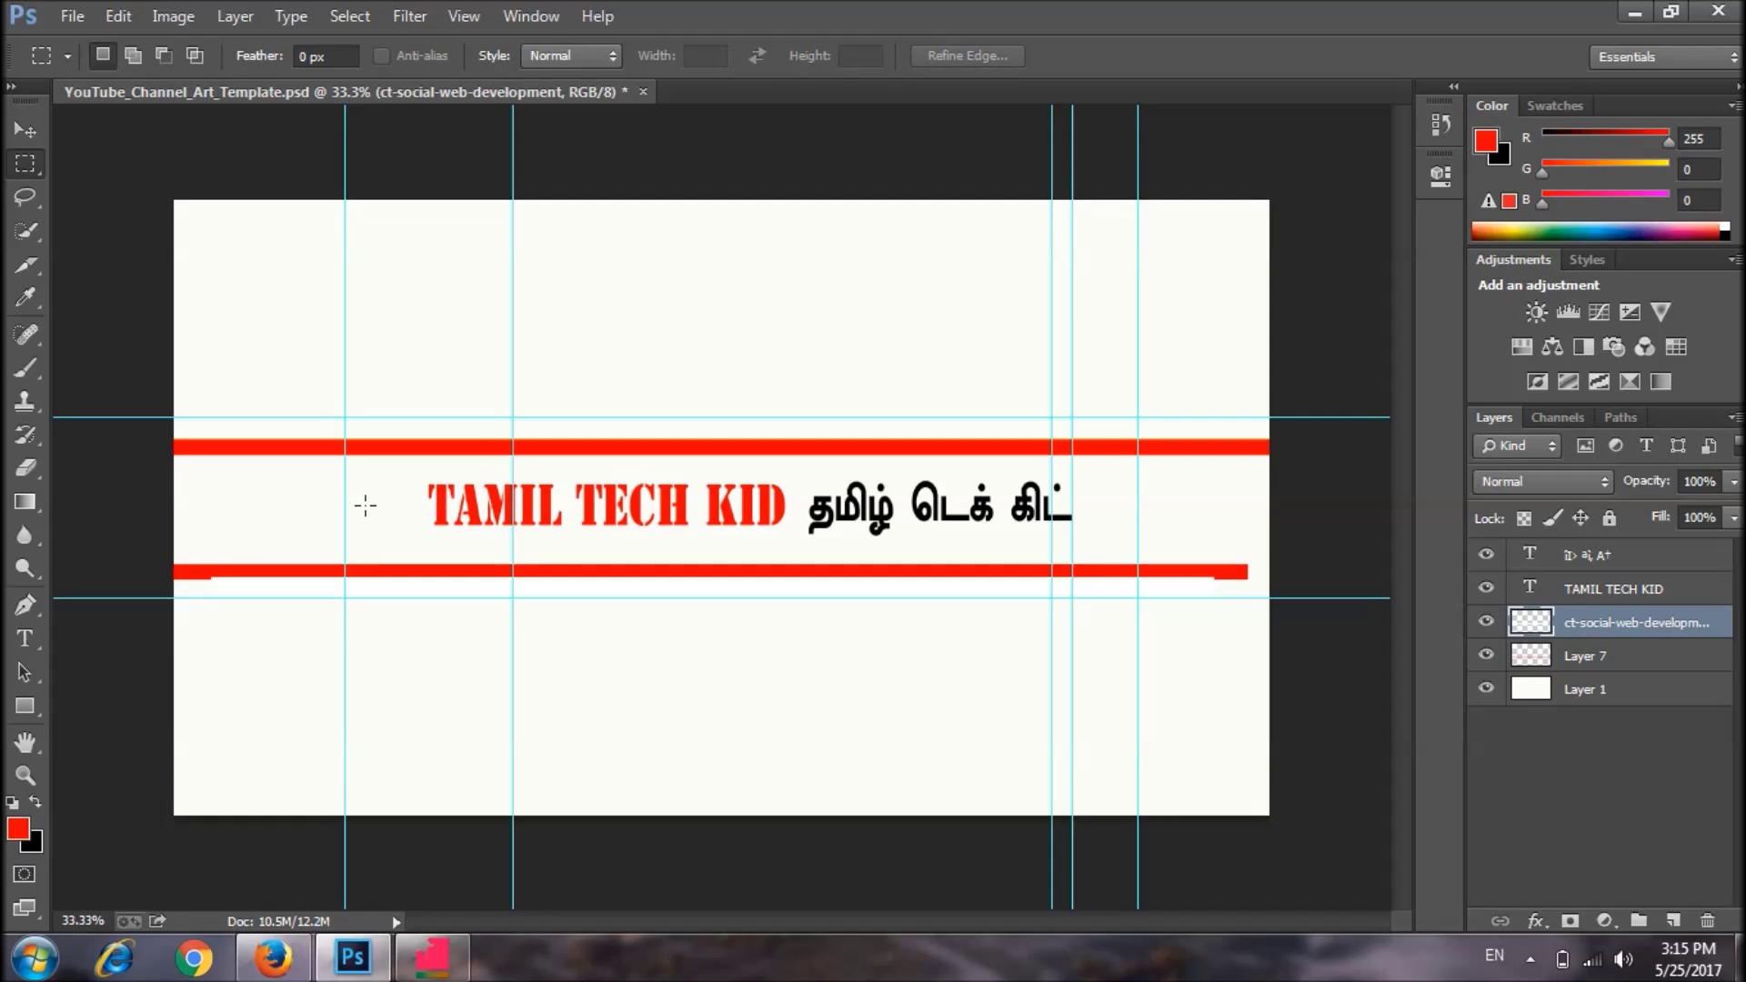
Open the image Tamil Tech Kid Logo Png.png from the LOGO folder on drive D.
{"action": "left_click", "coordinate": [66, 15]}
{"action": "left_click", "coordinate": [93, 60]}
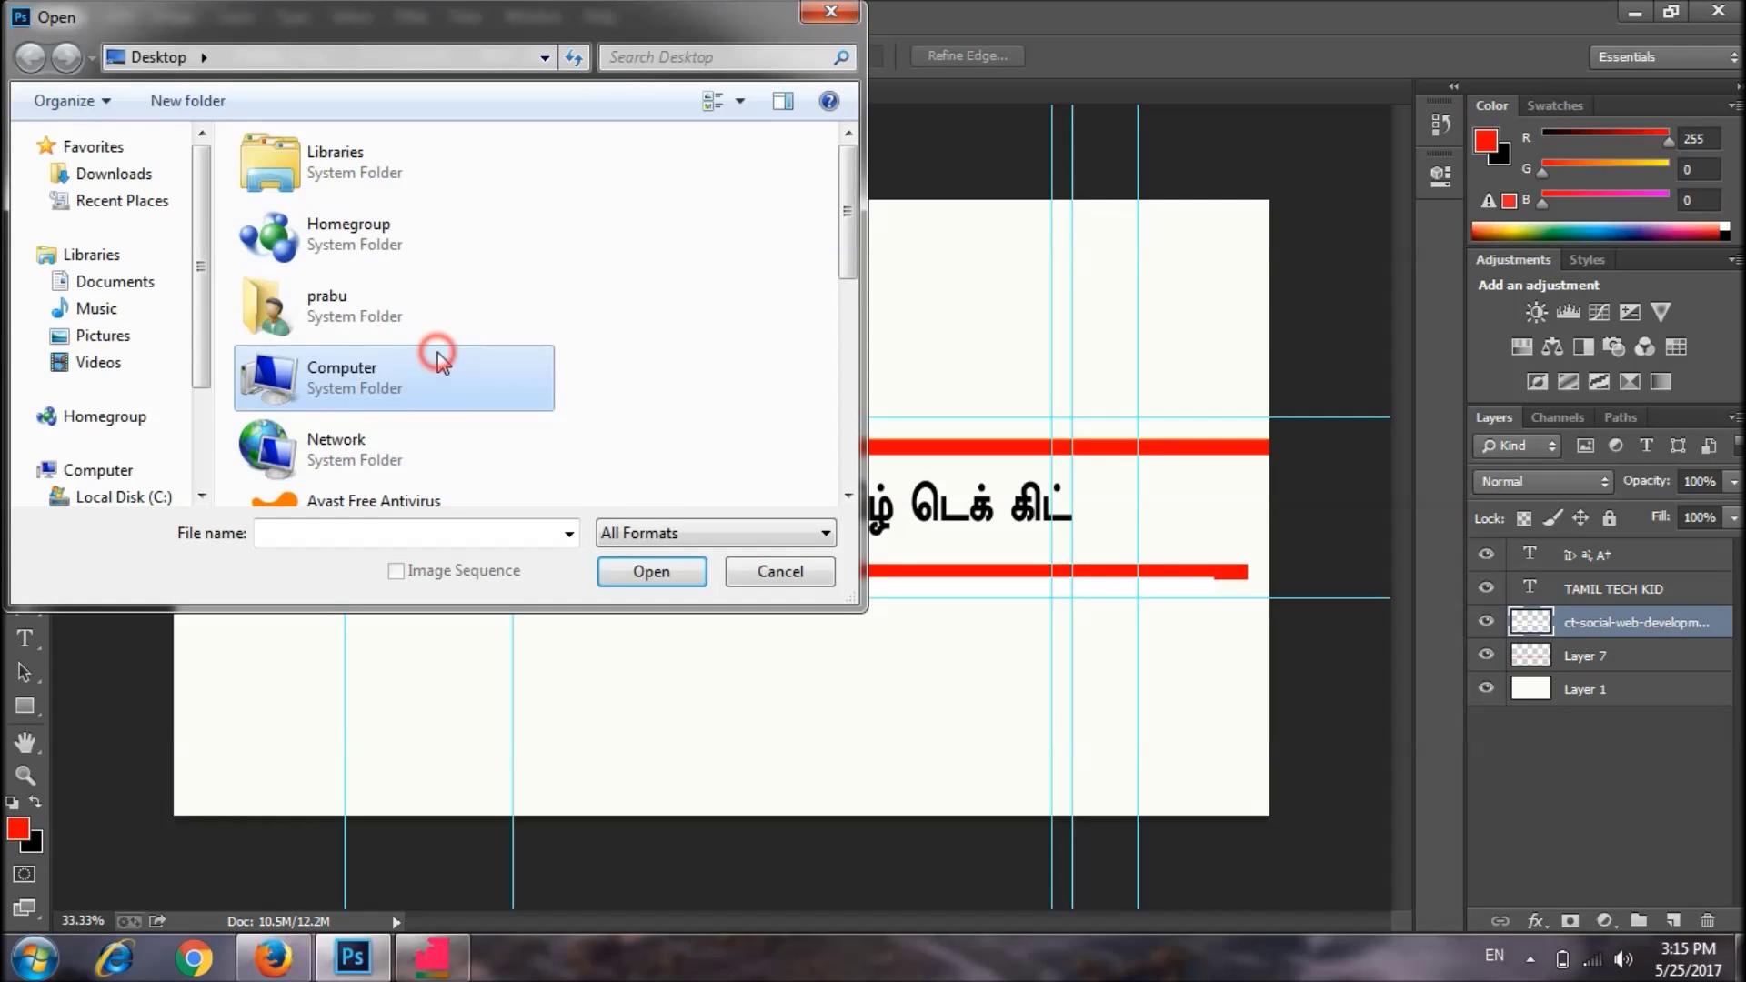
{"action": "double_click", "coordinate": [440, 365]}
{"action": "double_click", "coordinate": [457, 289]}
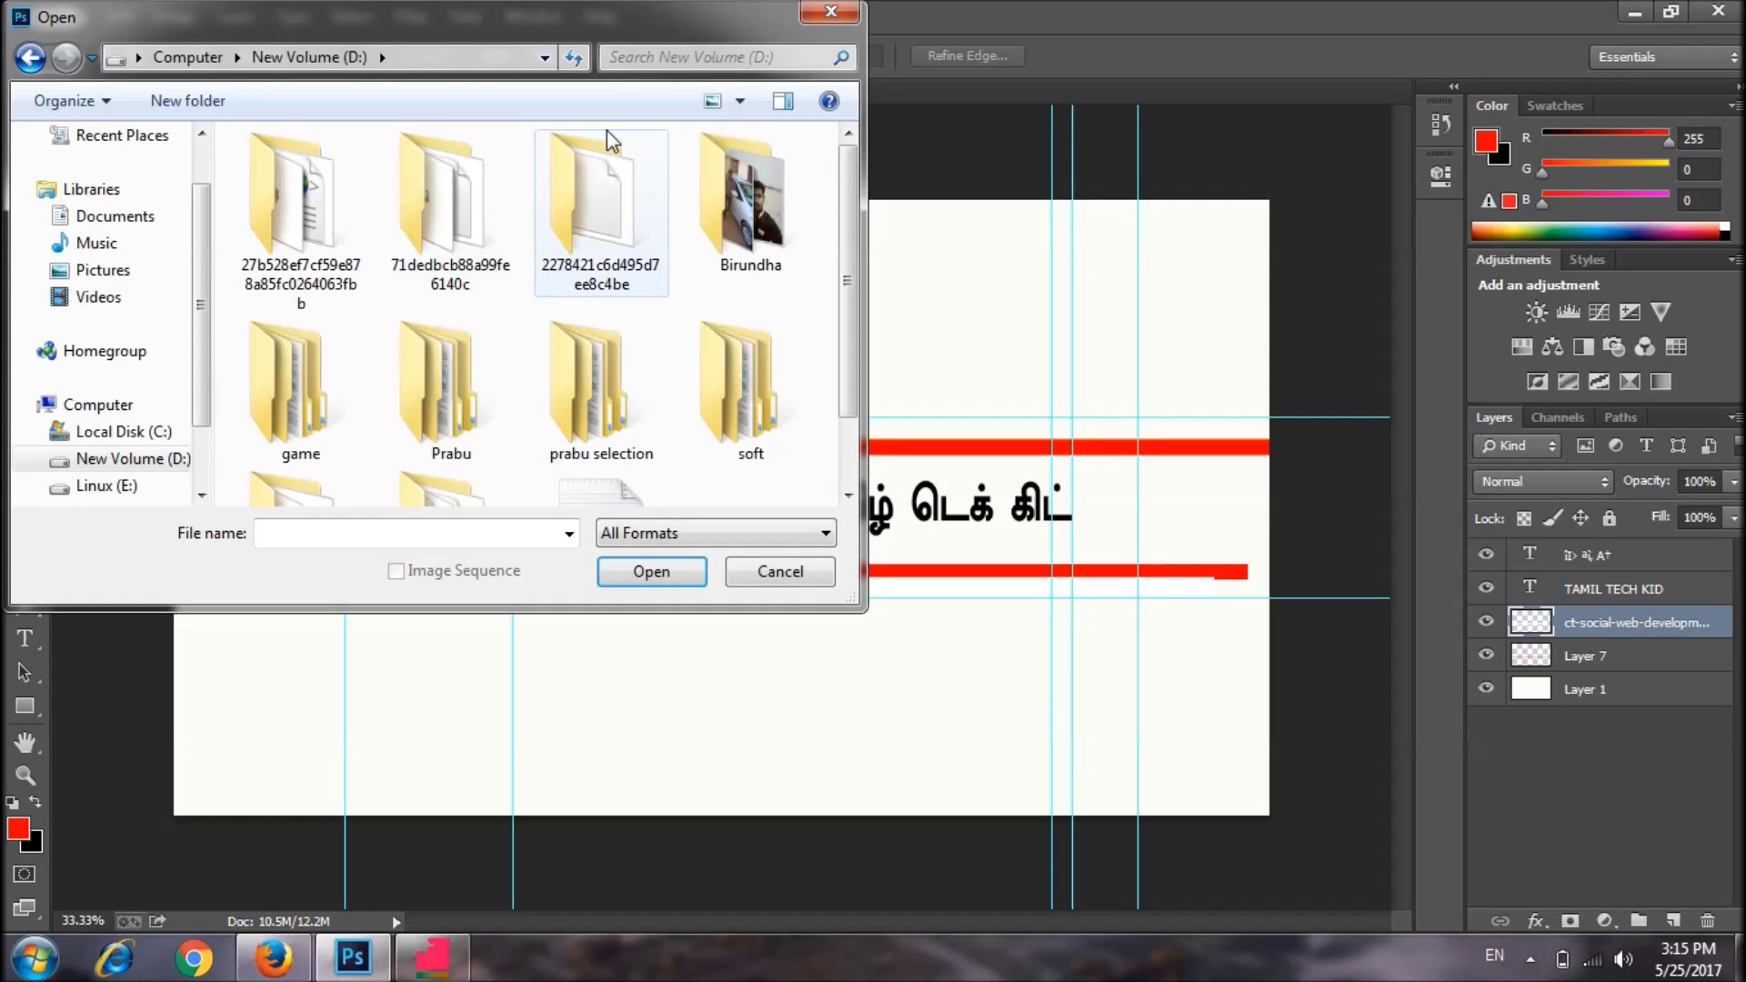
{"action": "left_click", "coordinate": [445, 386]}
{"action": "double_click", "coordinate": [445, 386]}
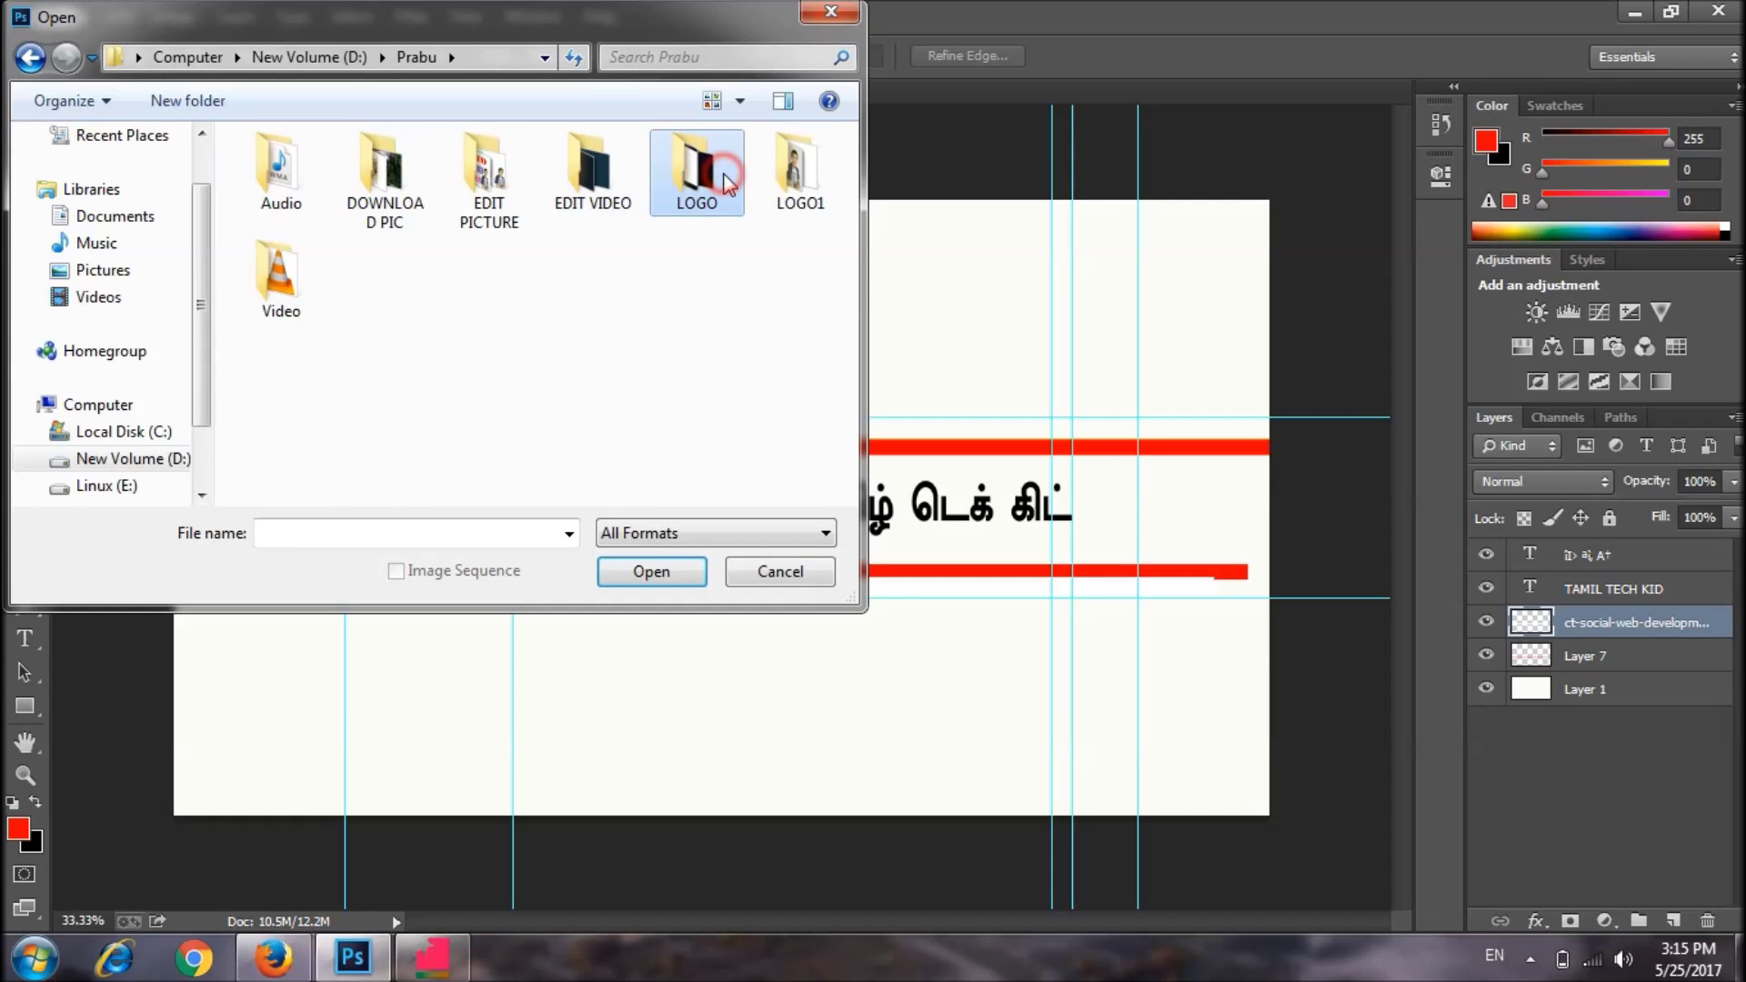
{"action": "double_click", "coordinate": [700, 174]}
{"action": "scroll", "coordinate": [797, 398], "scroll_direction": "down", "scroll_amount": 3}
{"action": "double_click", "coordinate": [295, 282]}
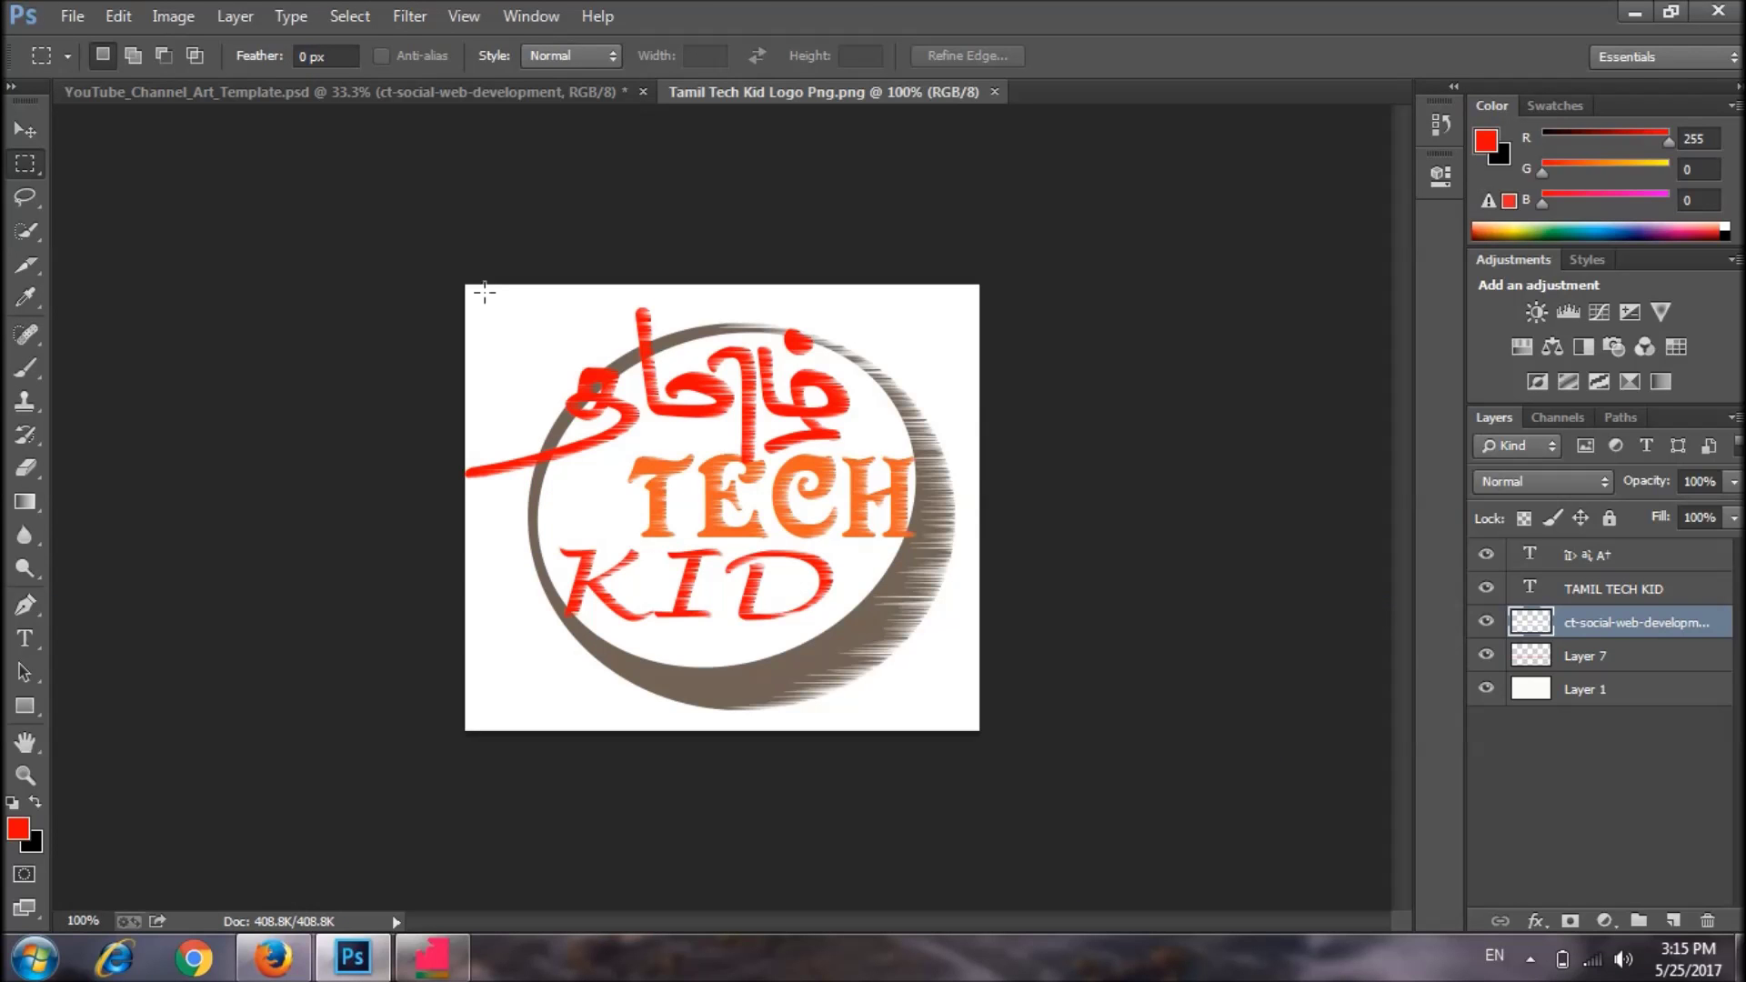
Copy the logo's Background layer into the banner between the red stripes, before the title, and close the logo file.
{"action": "left_click_drag", "start_coordinate": [700, 95], "coordinate": [764, 189]}
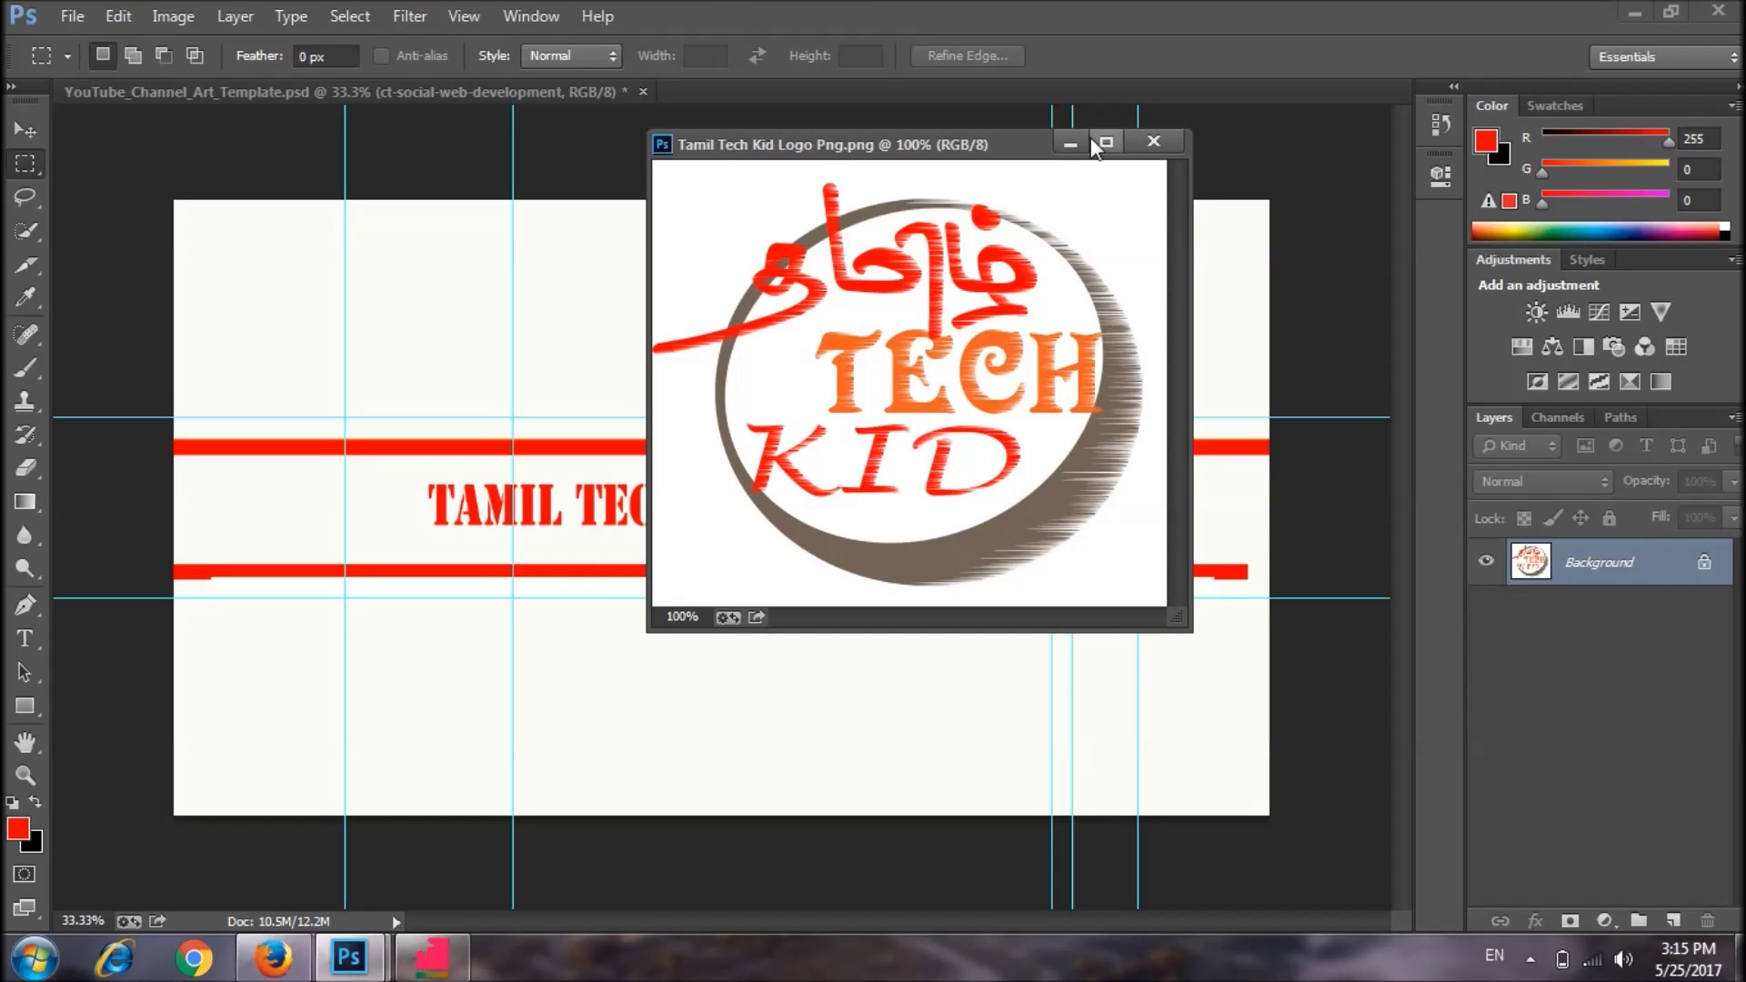
{"action": "left_click_drag", "start_coordinate": [1655, 559], "coordinate": [391, 545]}
{"action": "left_click", "coordinate": [1154, 141]}
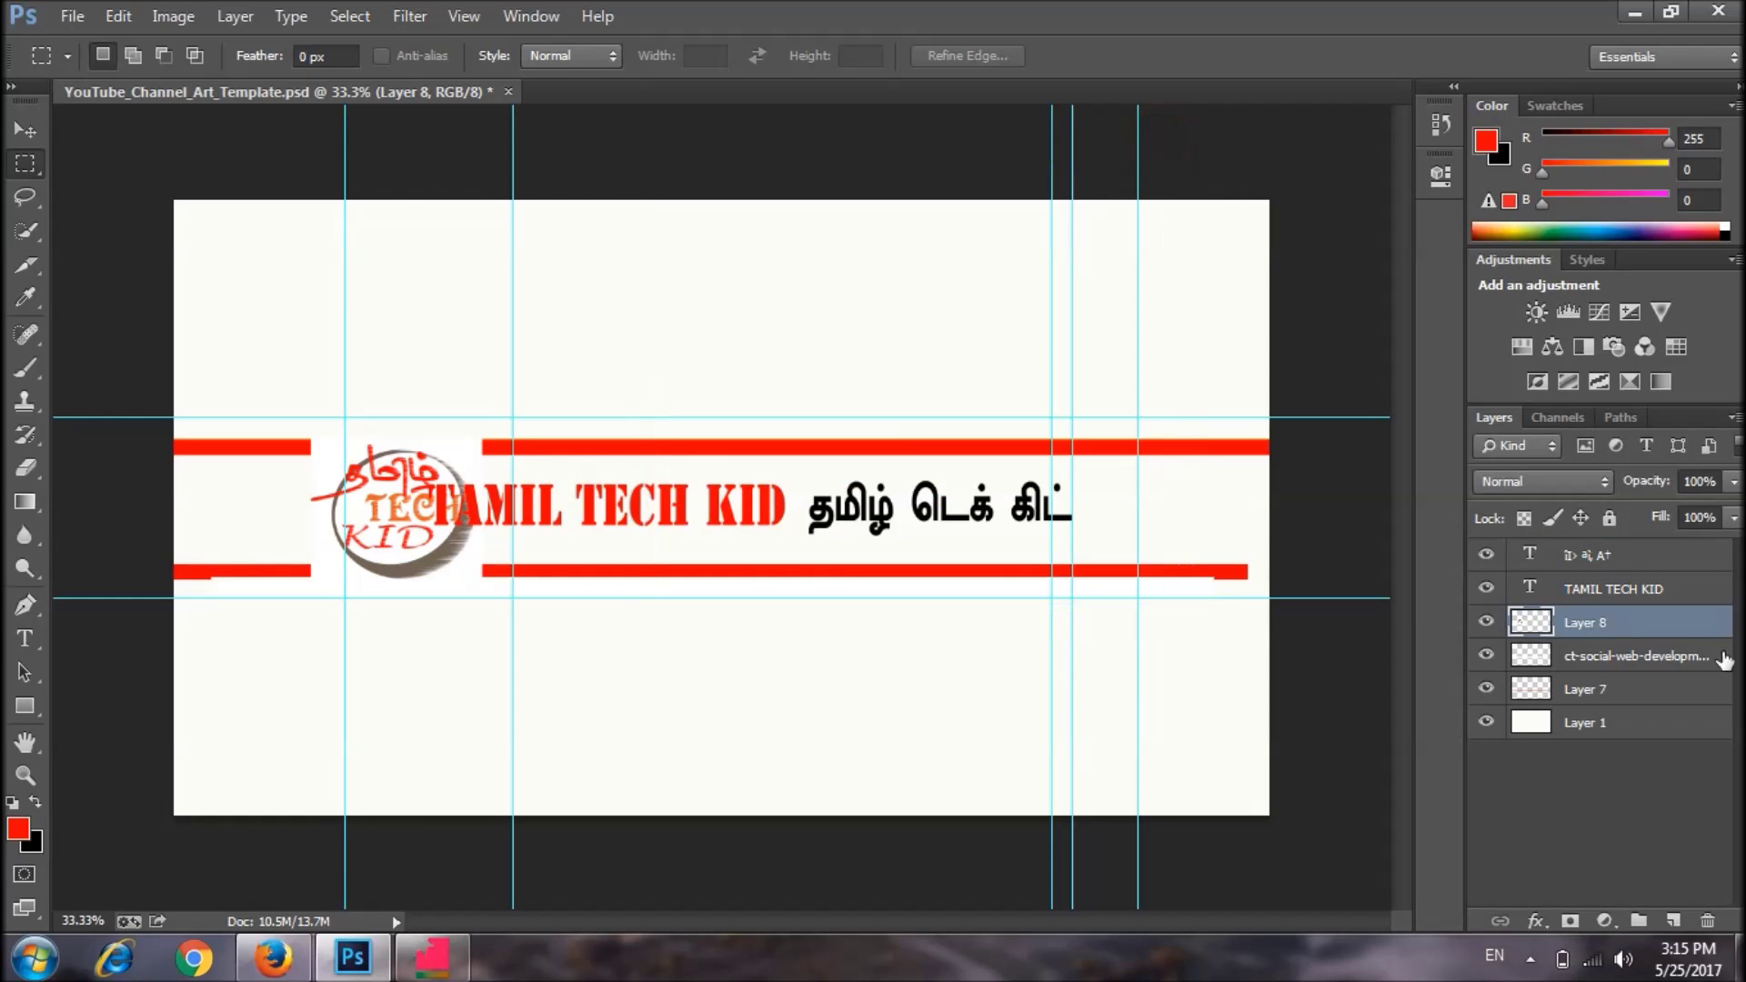
Move the logo's Layer 8 below Layer 7 in the layer stack and try to move it beneath Layer 1.
{"action": "left_click_drag", "start_coordinate": [1667, 622], "coordinate": [1550, 700]}
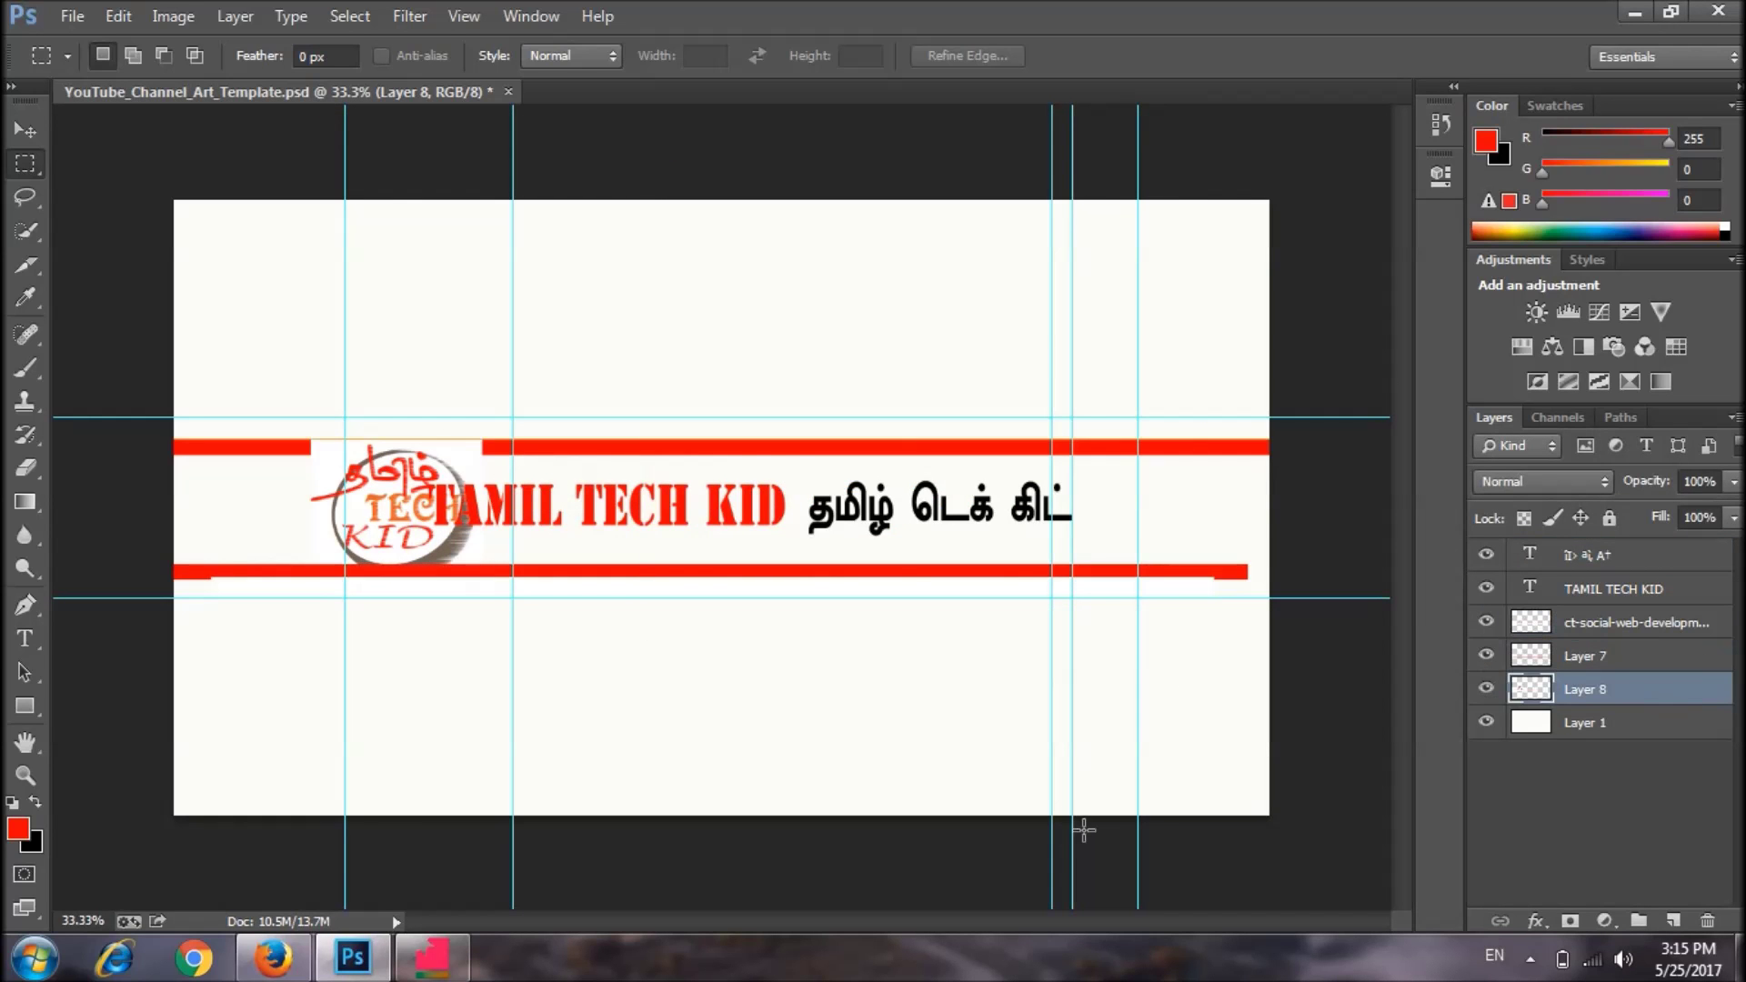
{"action": "left_click_drag", "start_coordinate": [1696, 698], "coordinate": [1566, 747]}
{"action": "left_click_drag", "start_coordinate": [1602, 689], "coordinate": [1609, 734]}
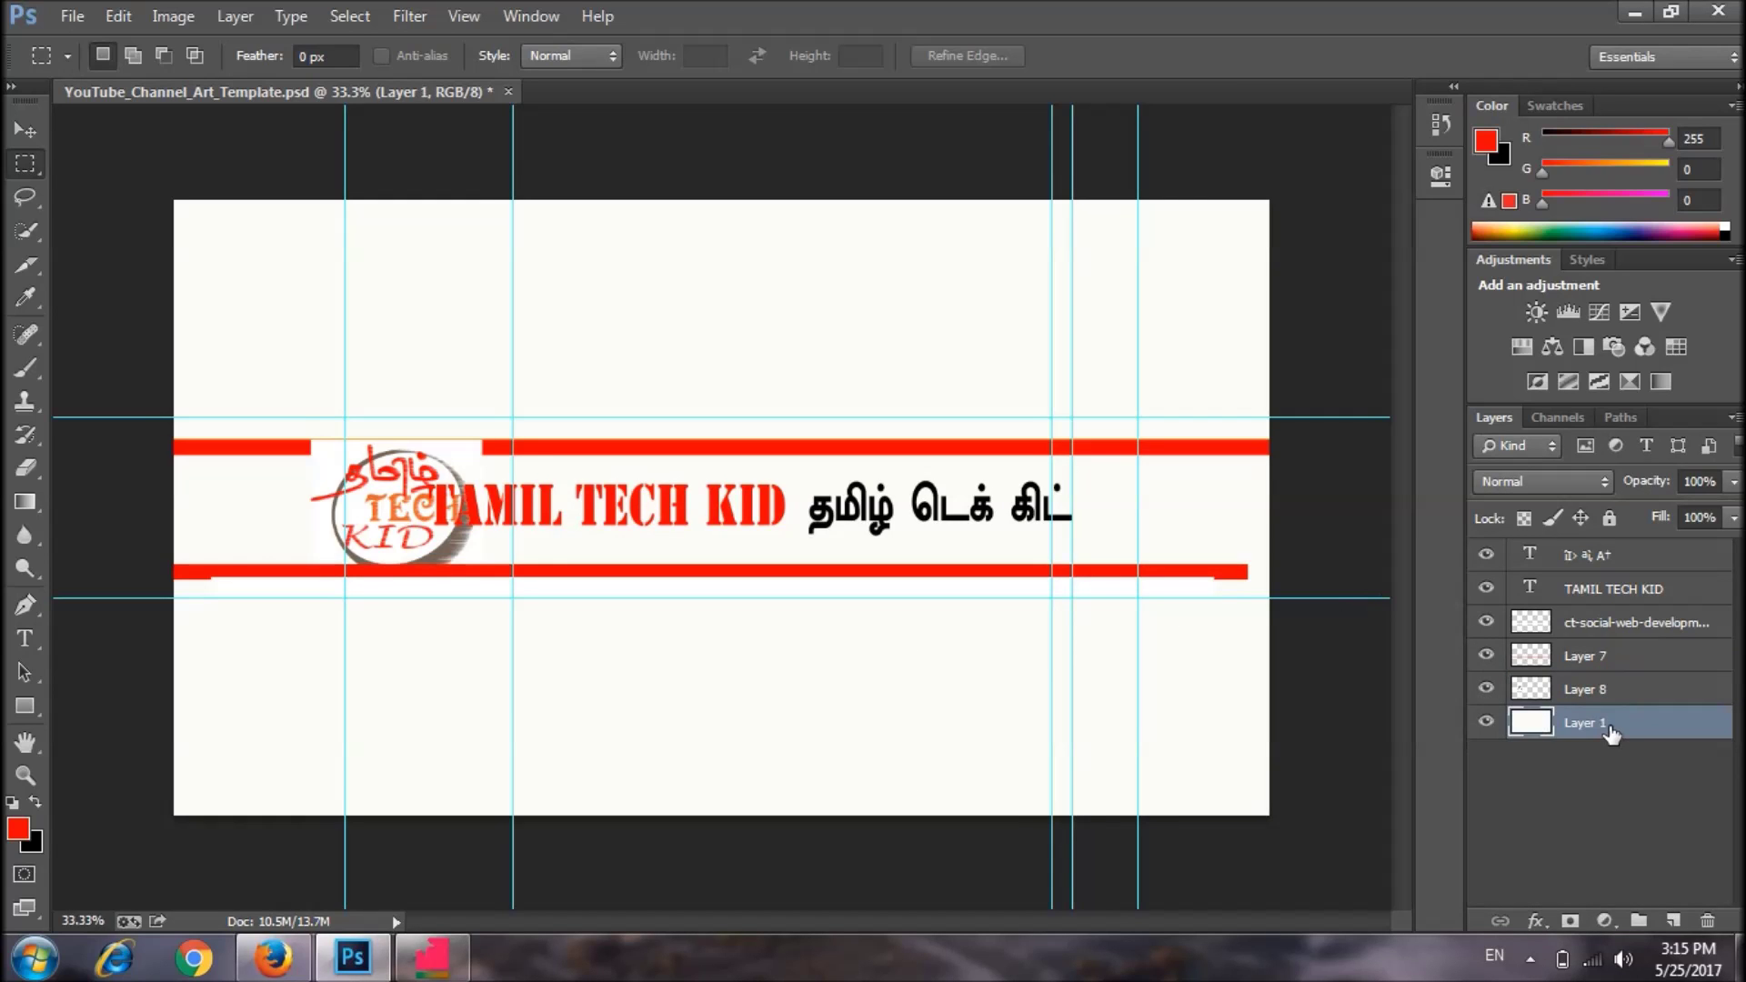
{"action": "mouse_move", "coordinate": [1596, 651]}
{"action": "left_mouse_down"}
{"action": "mouse_move", "coordinate": [1582, 699]}
{"action": "mouse_move", "coordinate": [1609, 653]}
{"action": "left_mouse_up"}
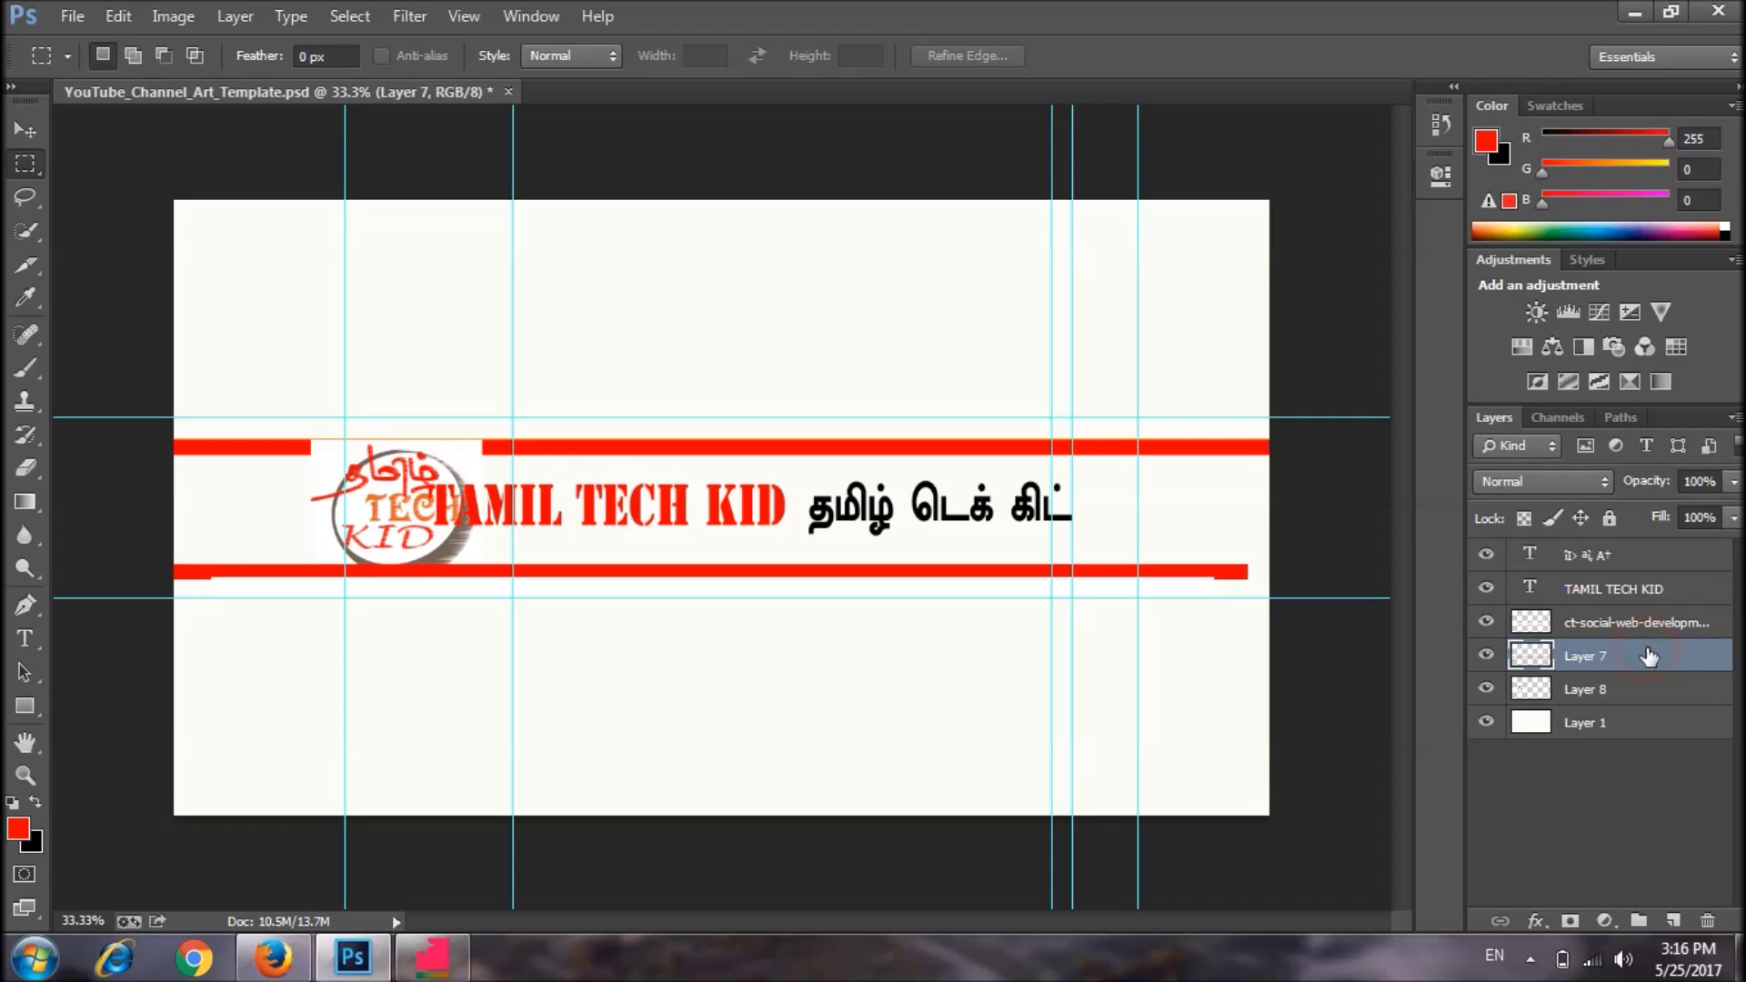
Toggle layer visibility to find the remnants on the lower red stripe, hide TAMIL TECH KID, and delete the ct-social-web-development layer.
{"action": "left_click", "coordinate": [1487, 655]}
{"action": "left_click", "coordinate": [1486, 654]}
{"action": "left_click", "coordinate": [1486, 689]}
{"action": "left_click", "coordinate": [1486, 600]}
{"action": "left_click", "coordinate": [1486, 622]}
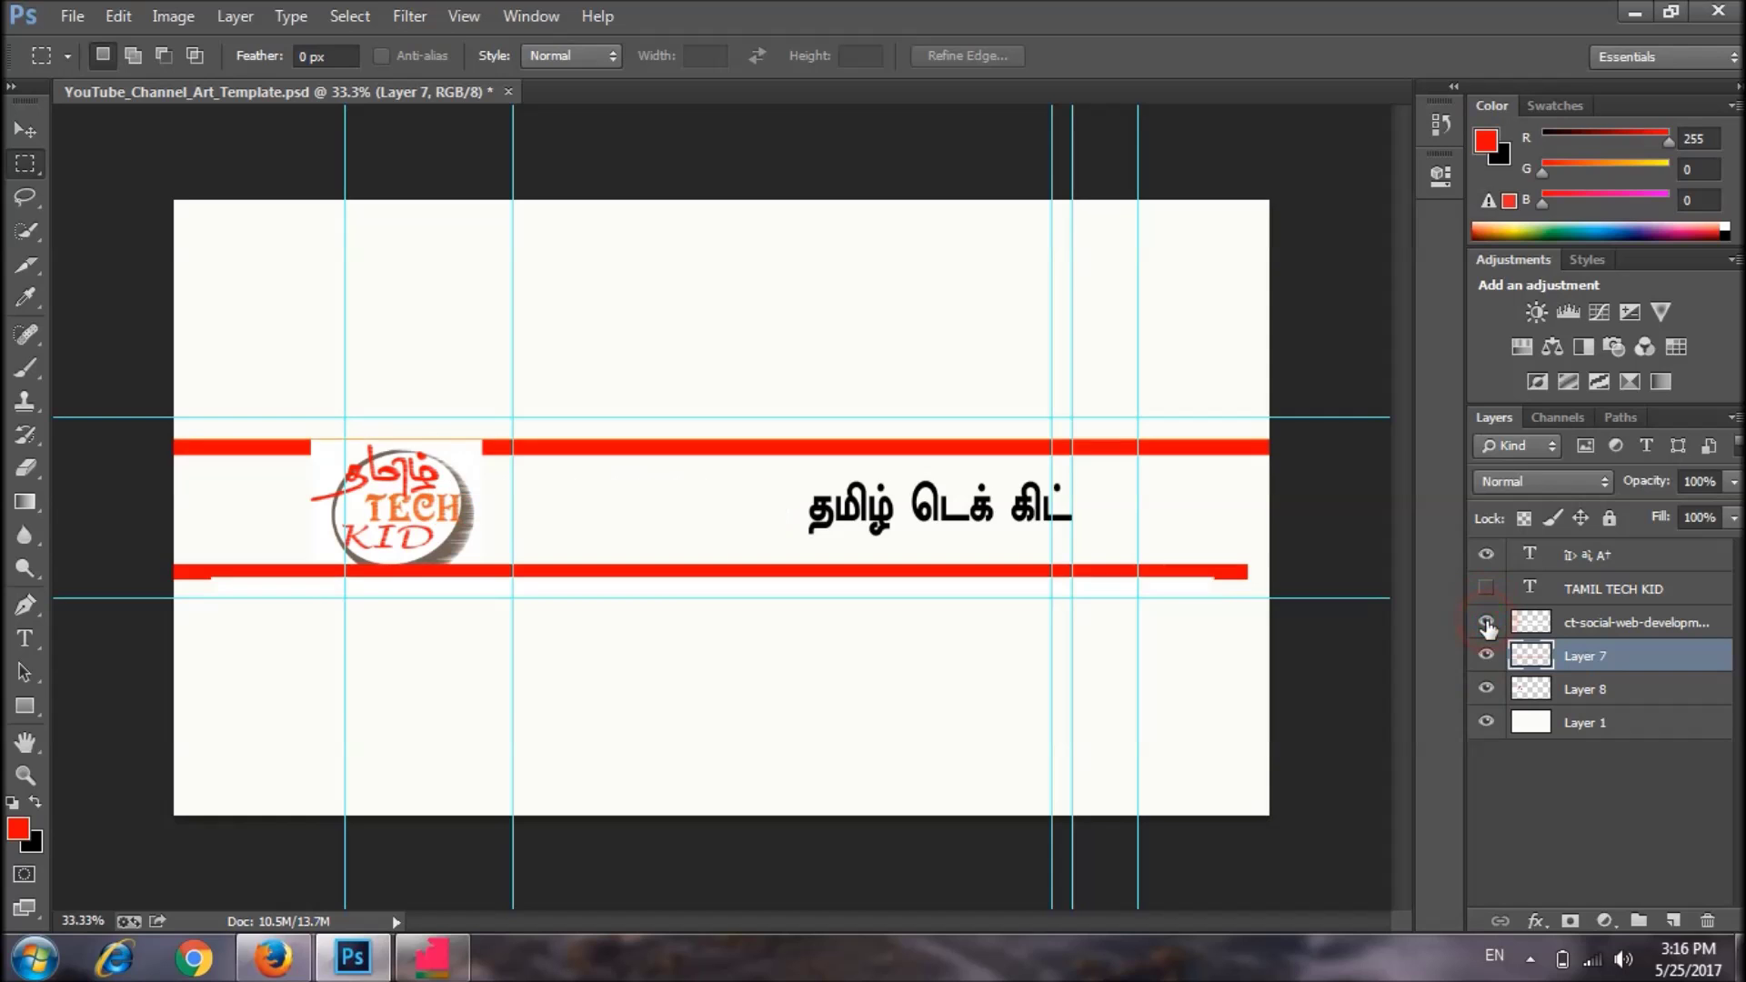
{"action": "left_click", "coordinate": [1486, 623]}
{"action": "left_click", "coordinate": [1487, 623]}
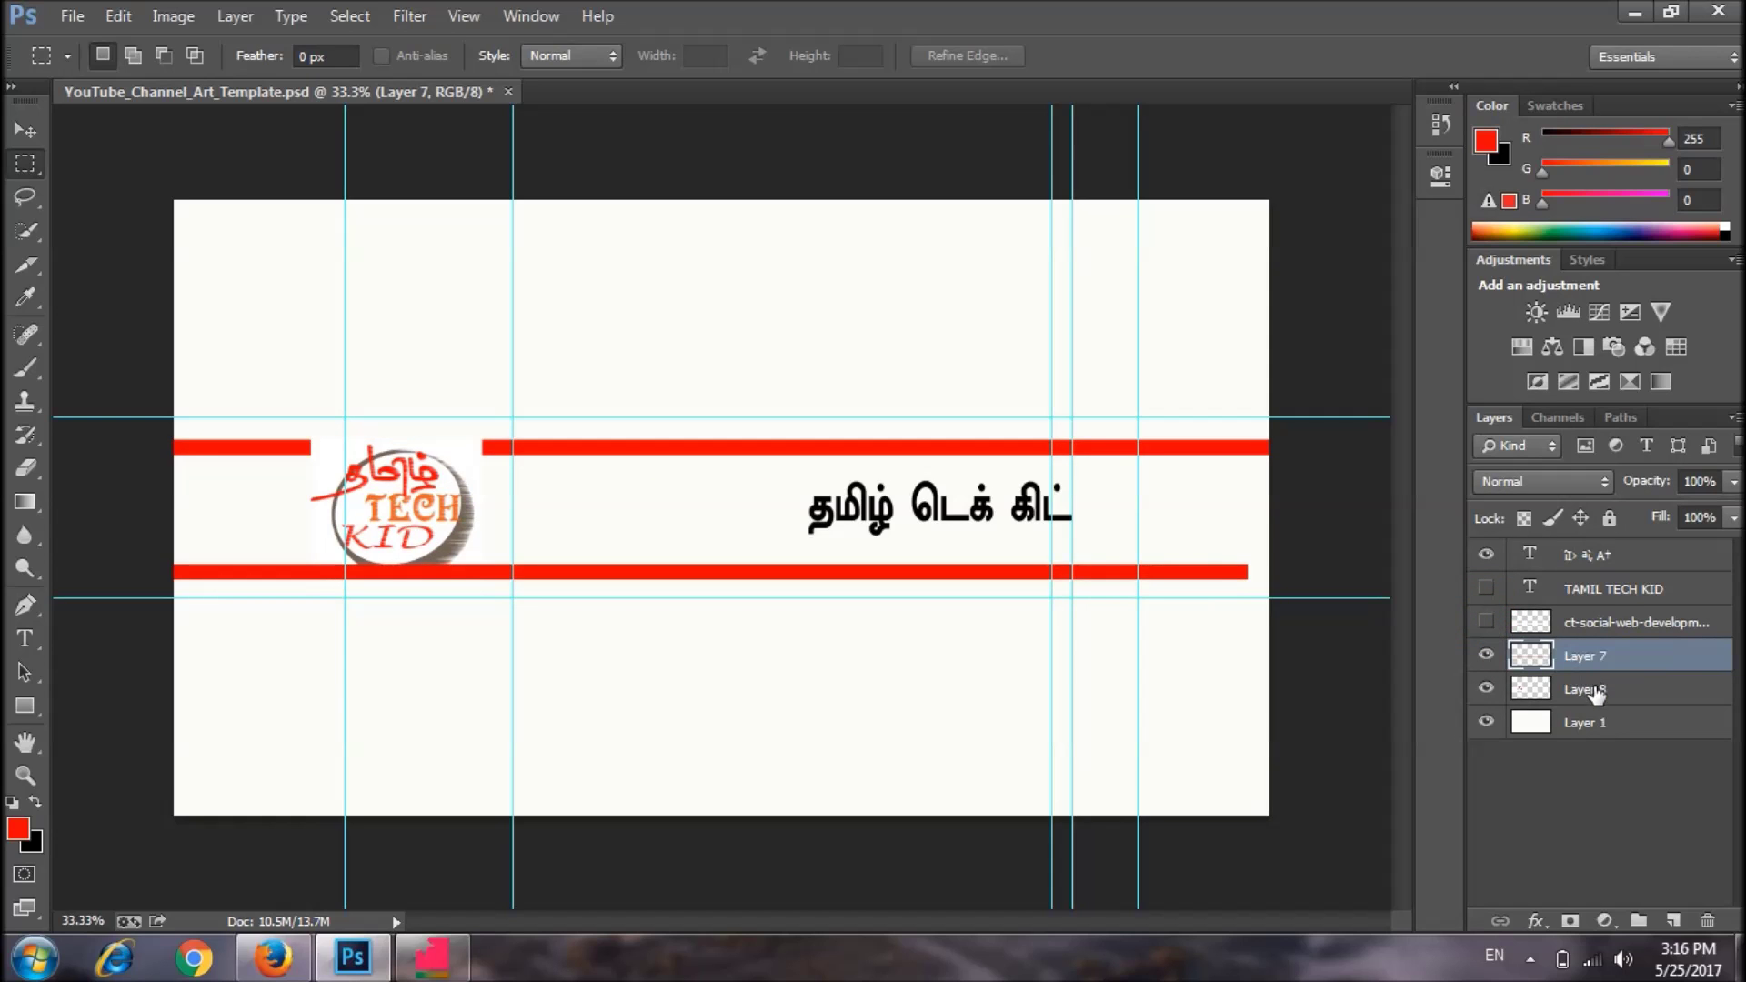
{"action": "left_click", "coordinate": [1485, 623]}
{"action": "left_click", "coordinate": [1486, 623]}
{"action": "left_click", "coordinate": [1570, 624]}
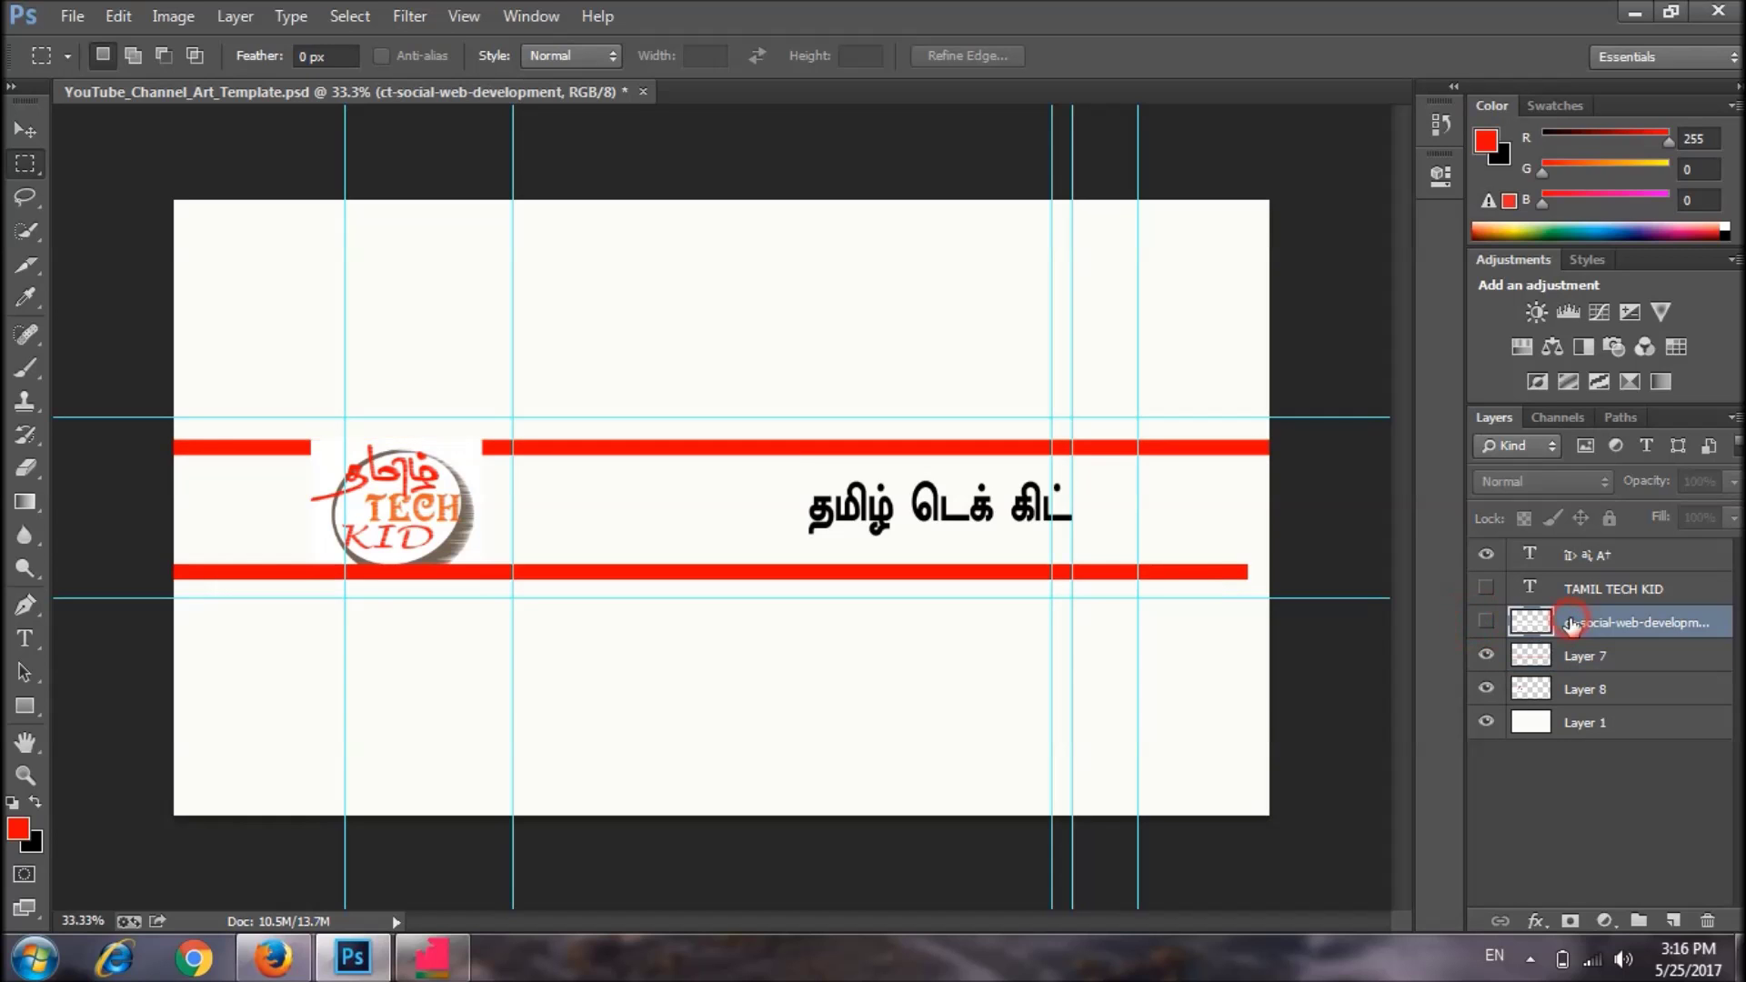
{"action": "key", "text": "Delete"}
Move the logo's Layer 8 beneath the white Layer 1 and toggle Layer 7 to check the lower red stripe.
{"action": "left_click_drag", "start_coordinate": [1587, 657], "coordinate": [1609, 586]}
{"action": "left_click_drag", "start_coordinate": [1587, 656], "coordinate": [1600, 705]}
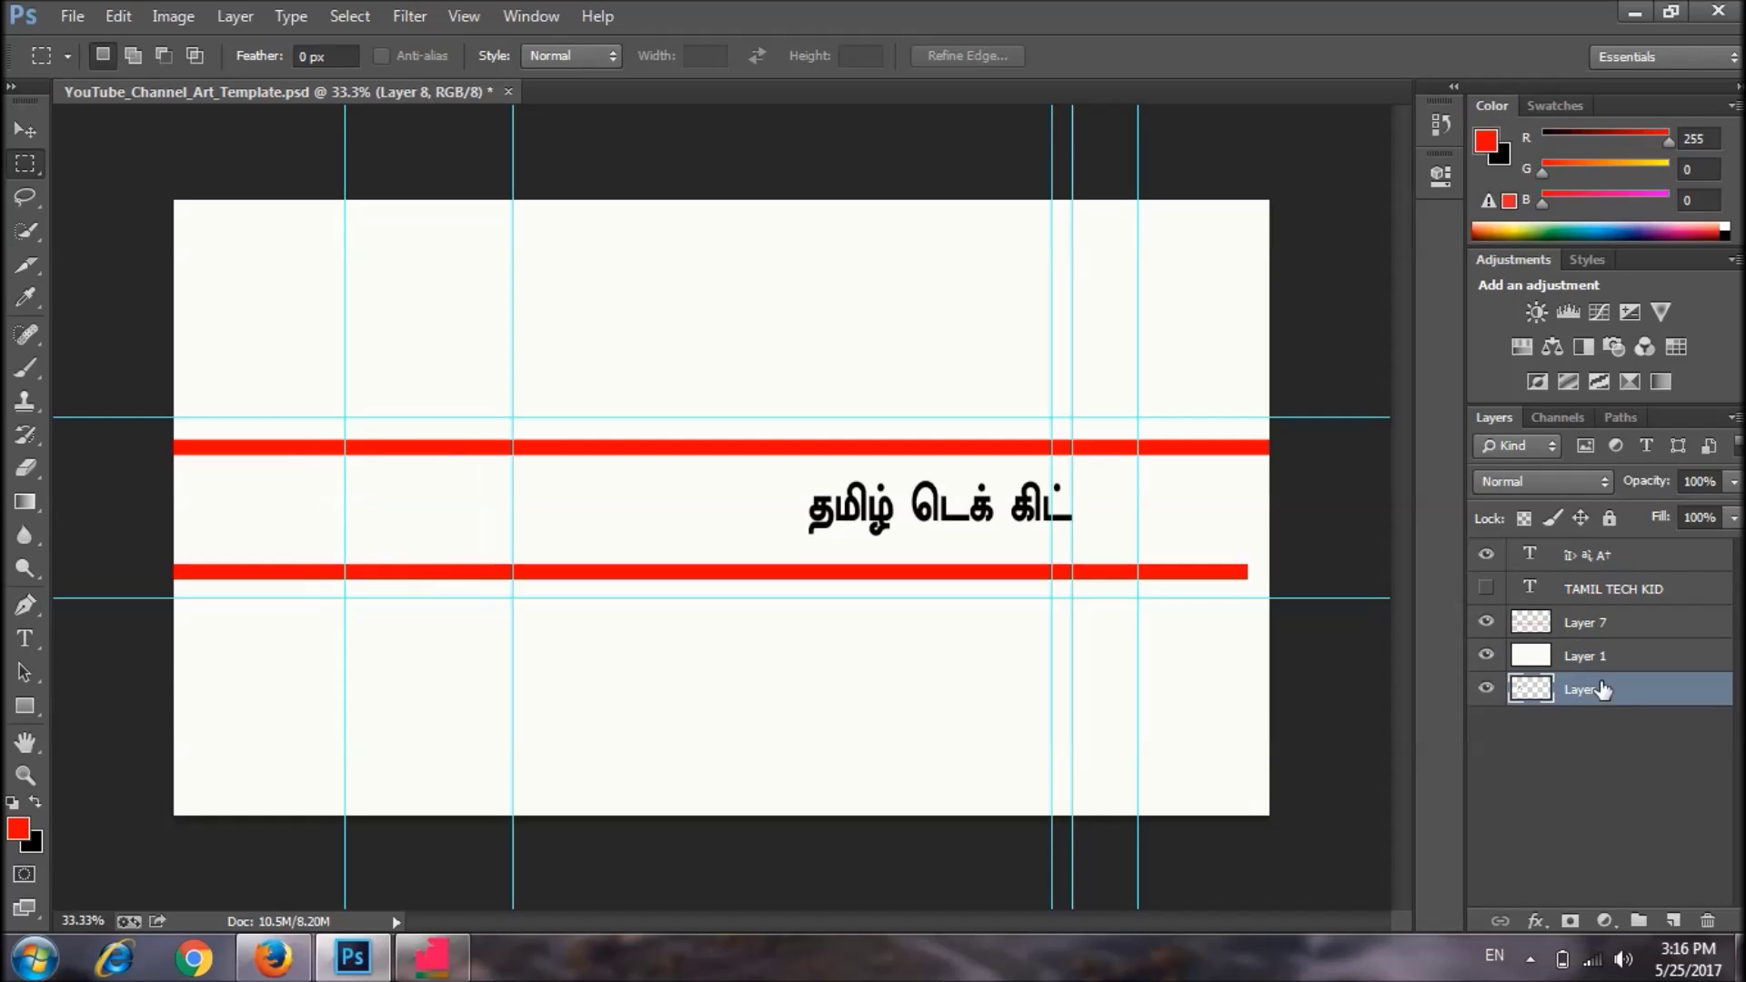
{"action": "left_click", "coordinate": [1485, 621]}
{"action": "left_click", "coordinate": [1486, 620]}
{"action": "left_click", "coordinate": [1488, 620]}
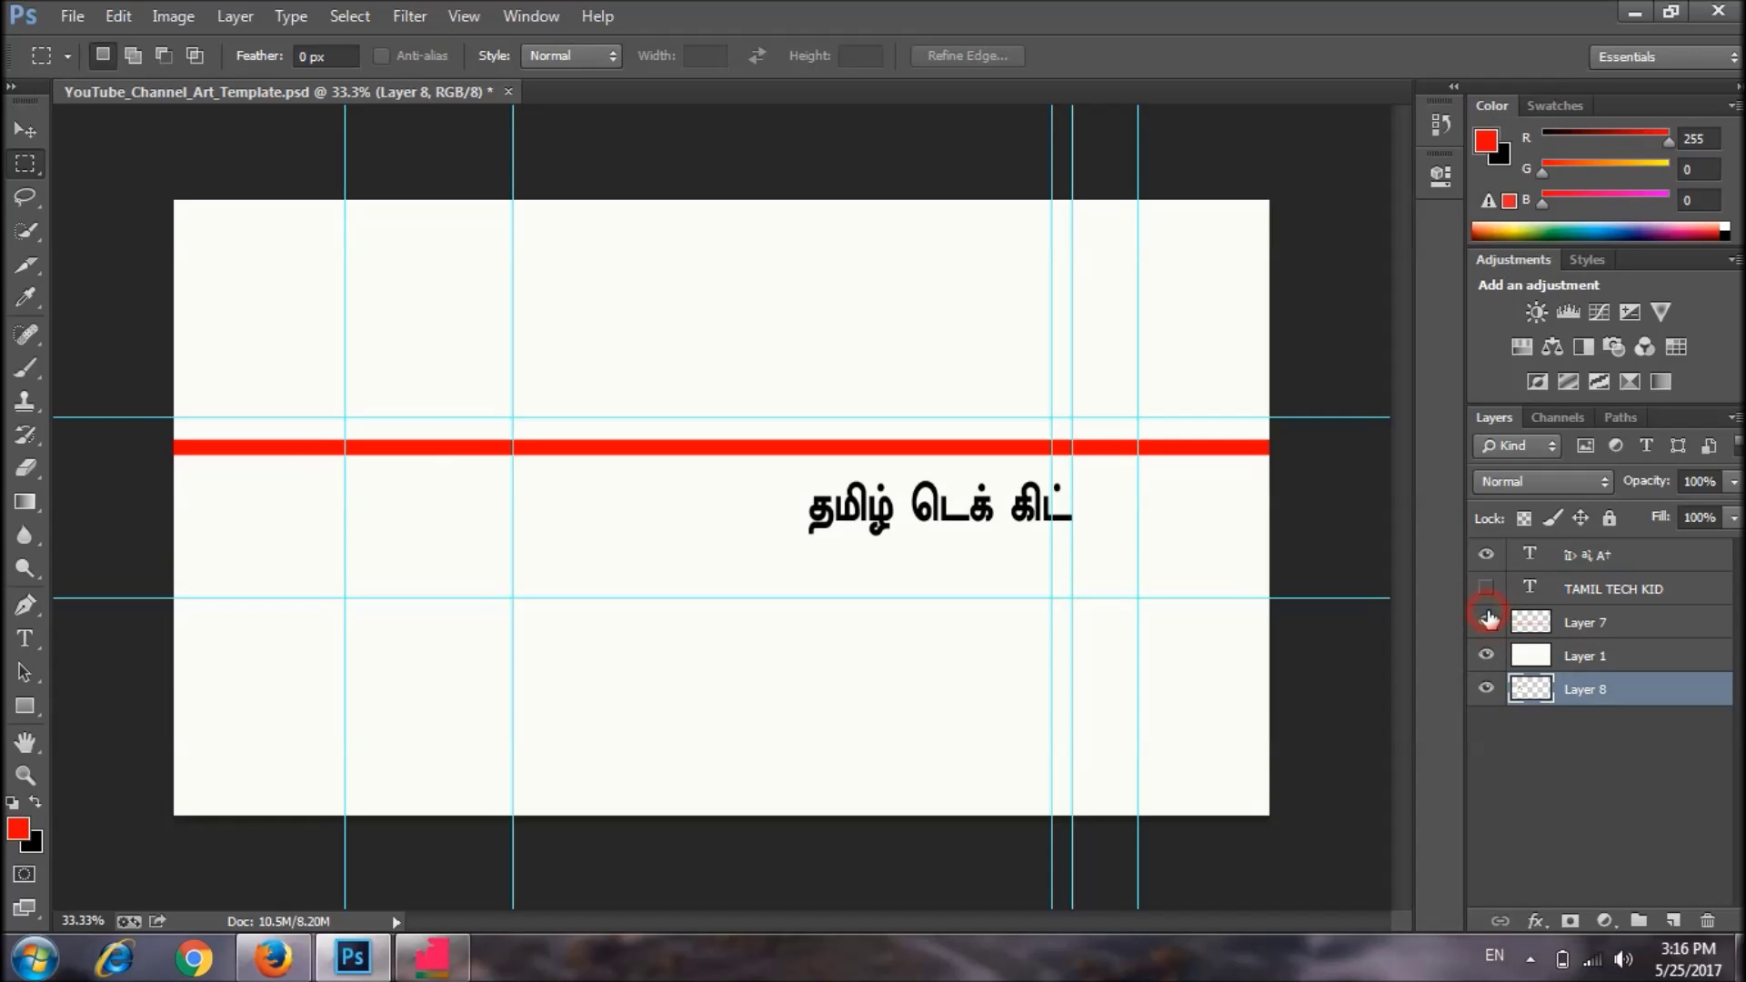
{"action": "left_click", "coordinate": [1487, 619]}
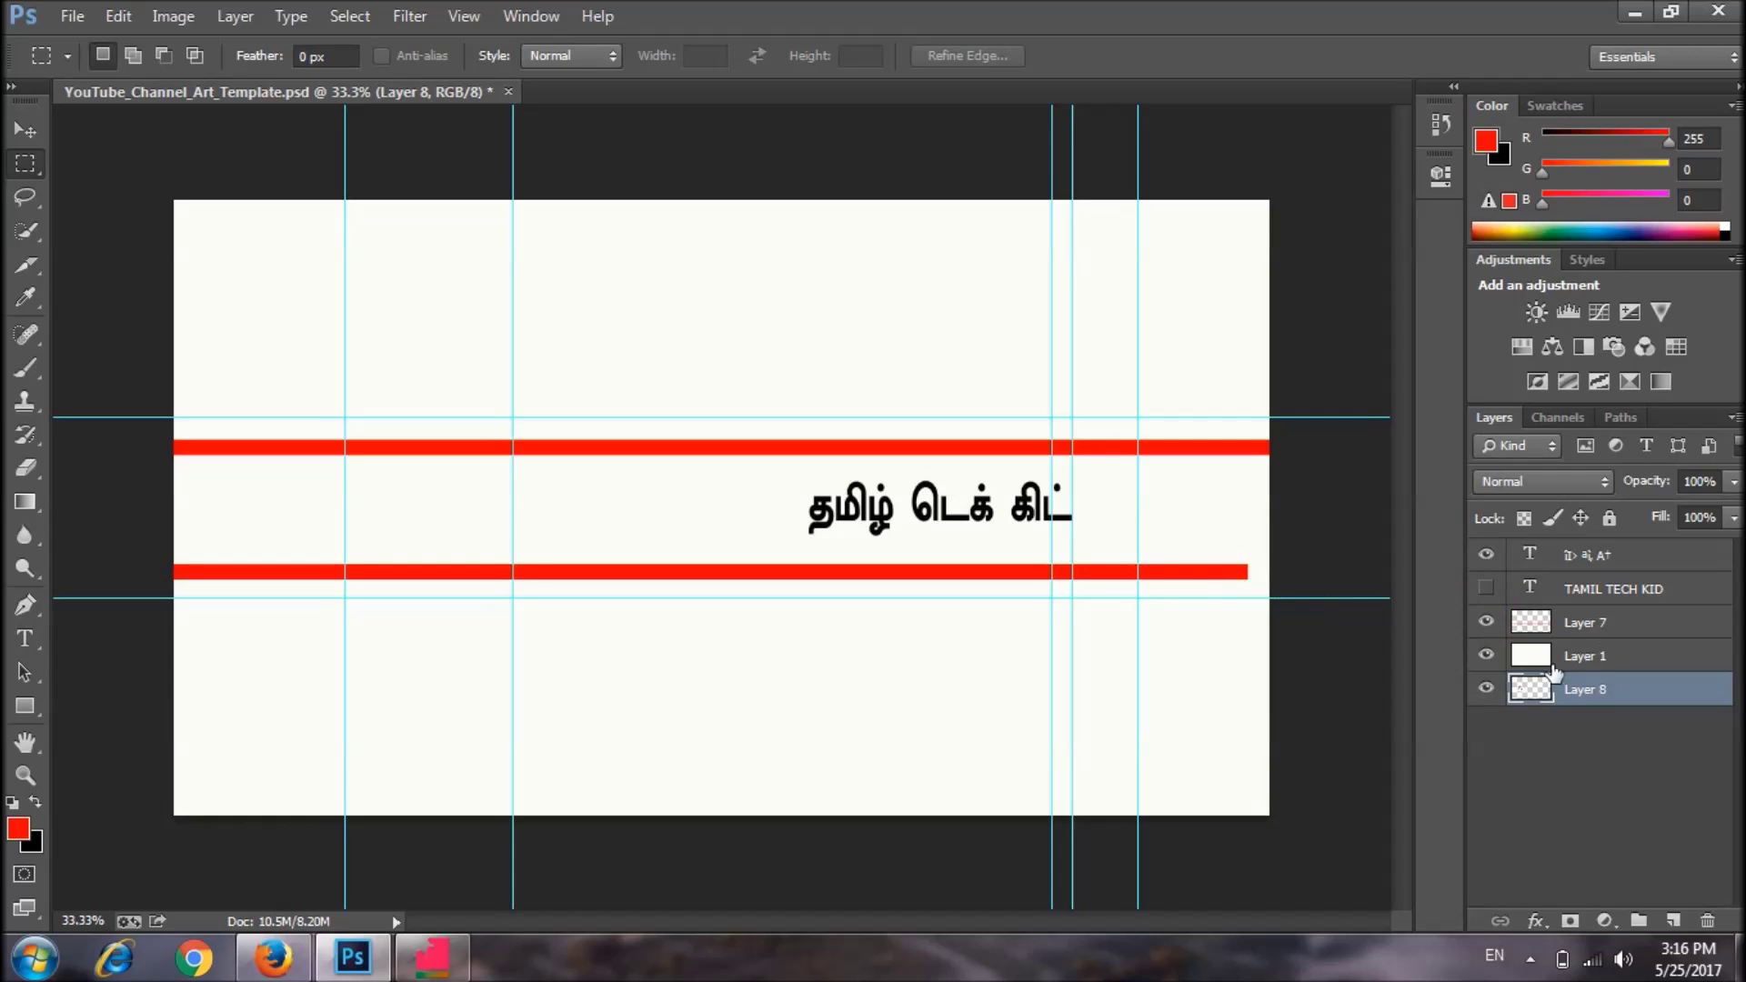
Stretch the lower red stripe on Layer 7 to about 103% width, apply the transformation, and show the TAMIL TECH KID title again.
{"action": "left_click", "coordinate": [1605, 625]}
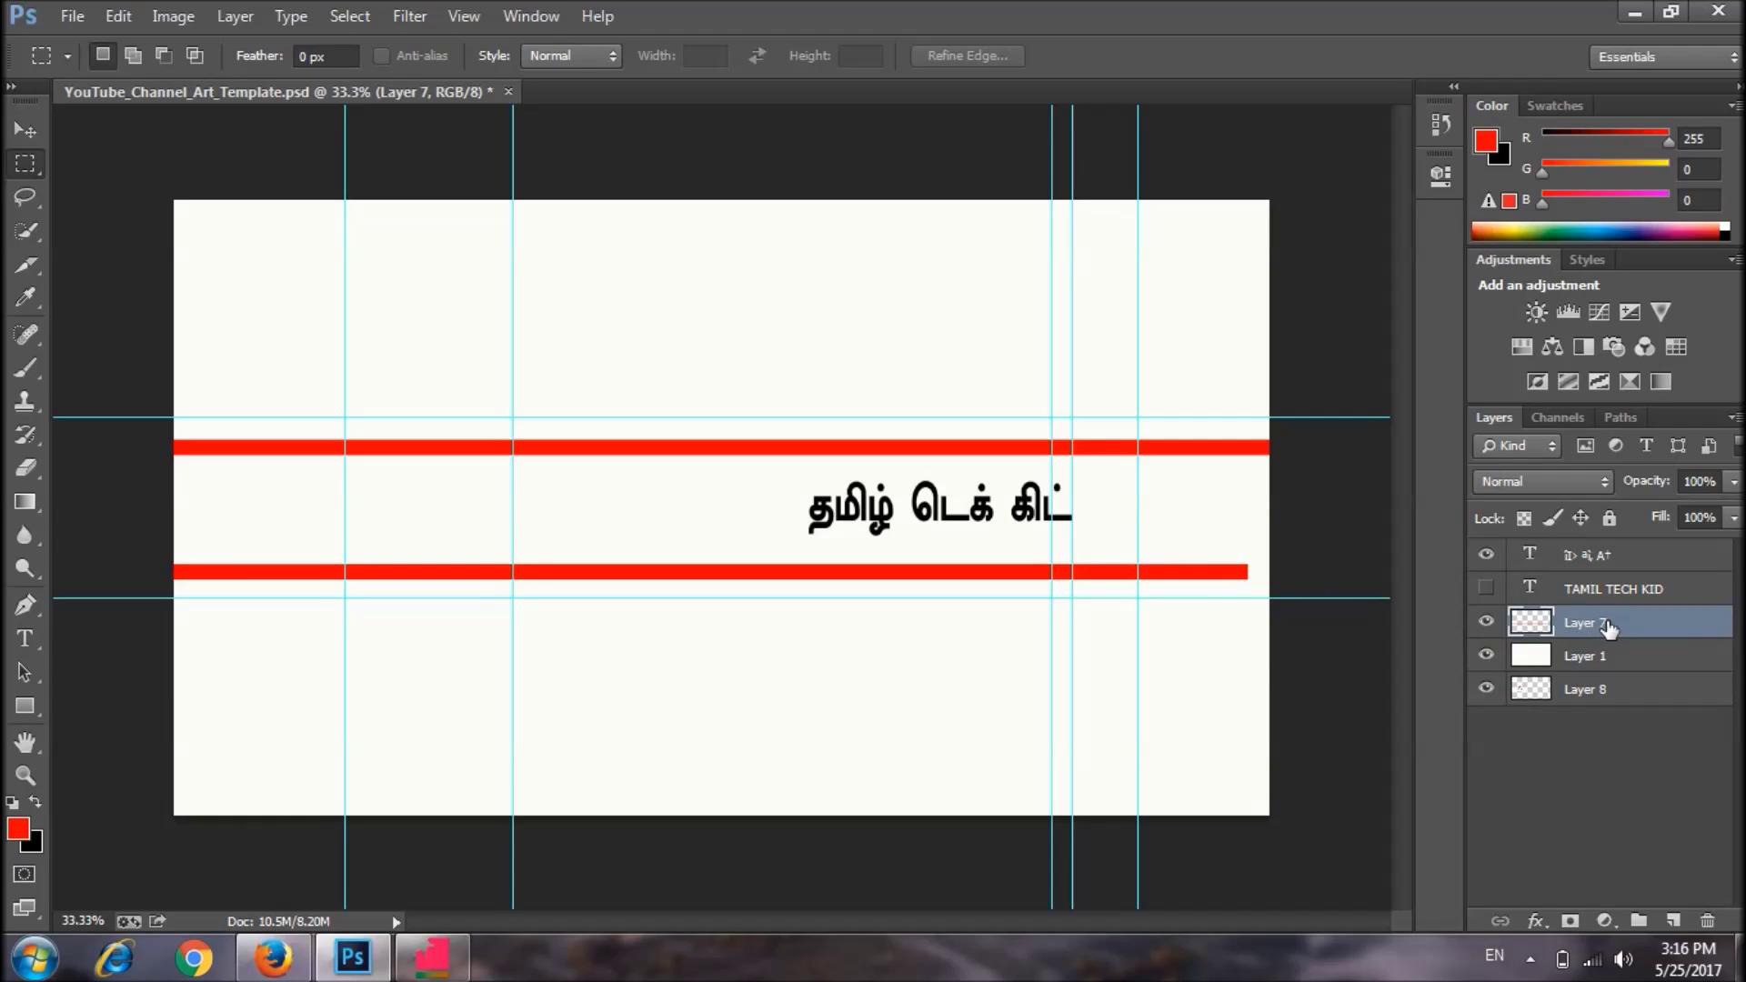
{"action": "left_click", "coordinate": [25, 129]}
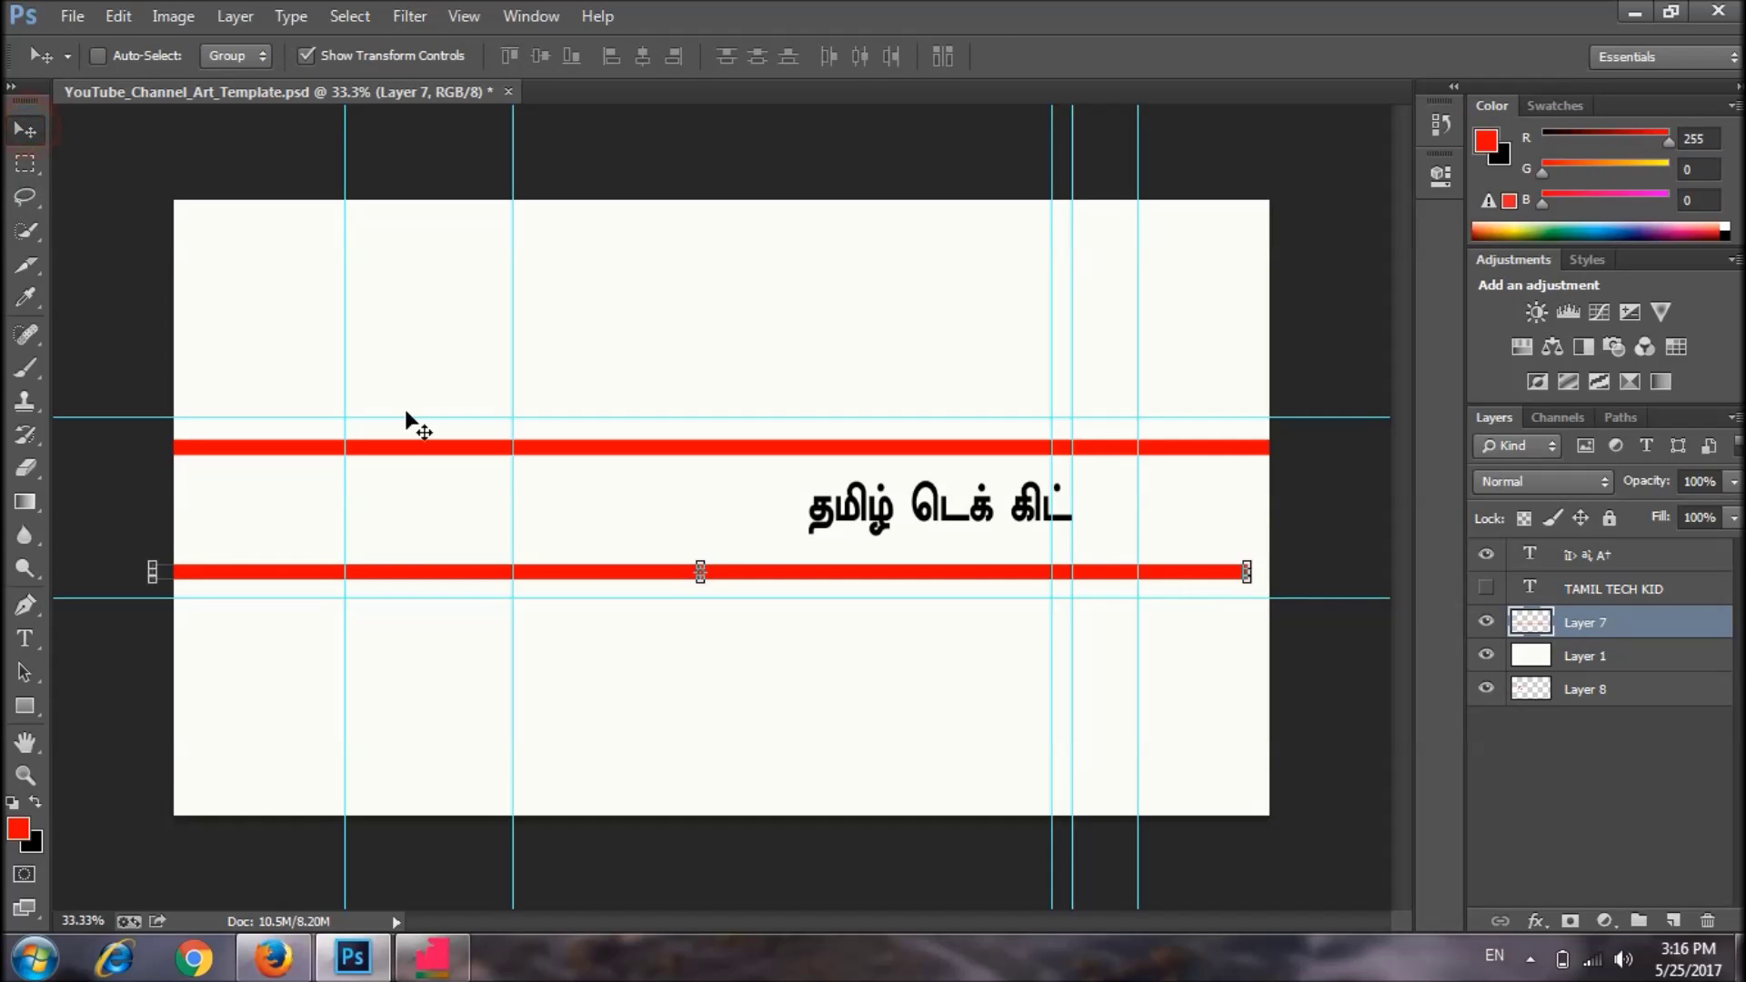
{"action": "mouse_move", "coordinate": [582, 573]}
{"action": "left_mouse_down"}
{"action": "mouse_move", "coordinate": [564, 470]}
{"action": "mouse_move", "coordinate": [596, 598]}
{"action": "left_mouse_up"}
{"action": "key", "text": "ctrl+z"}
{"action": "left_click_drag", "start_coordinate": [1247, 571], "coordinate": [1279, 571]}
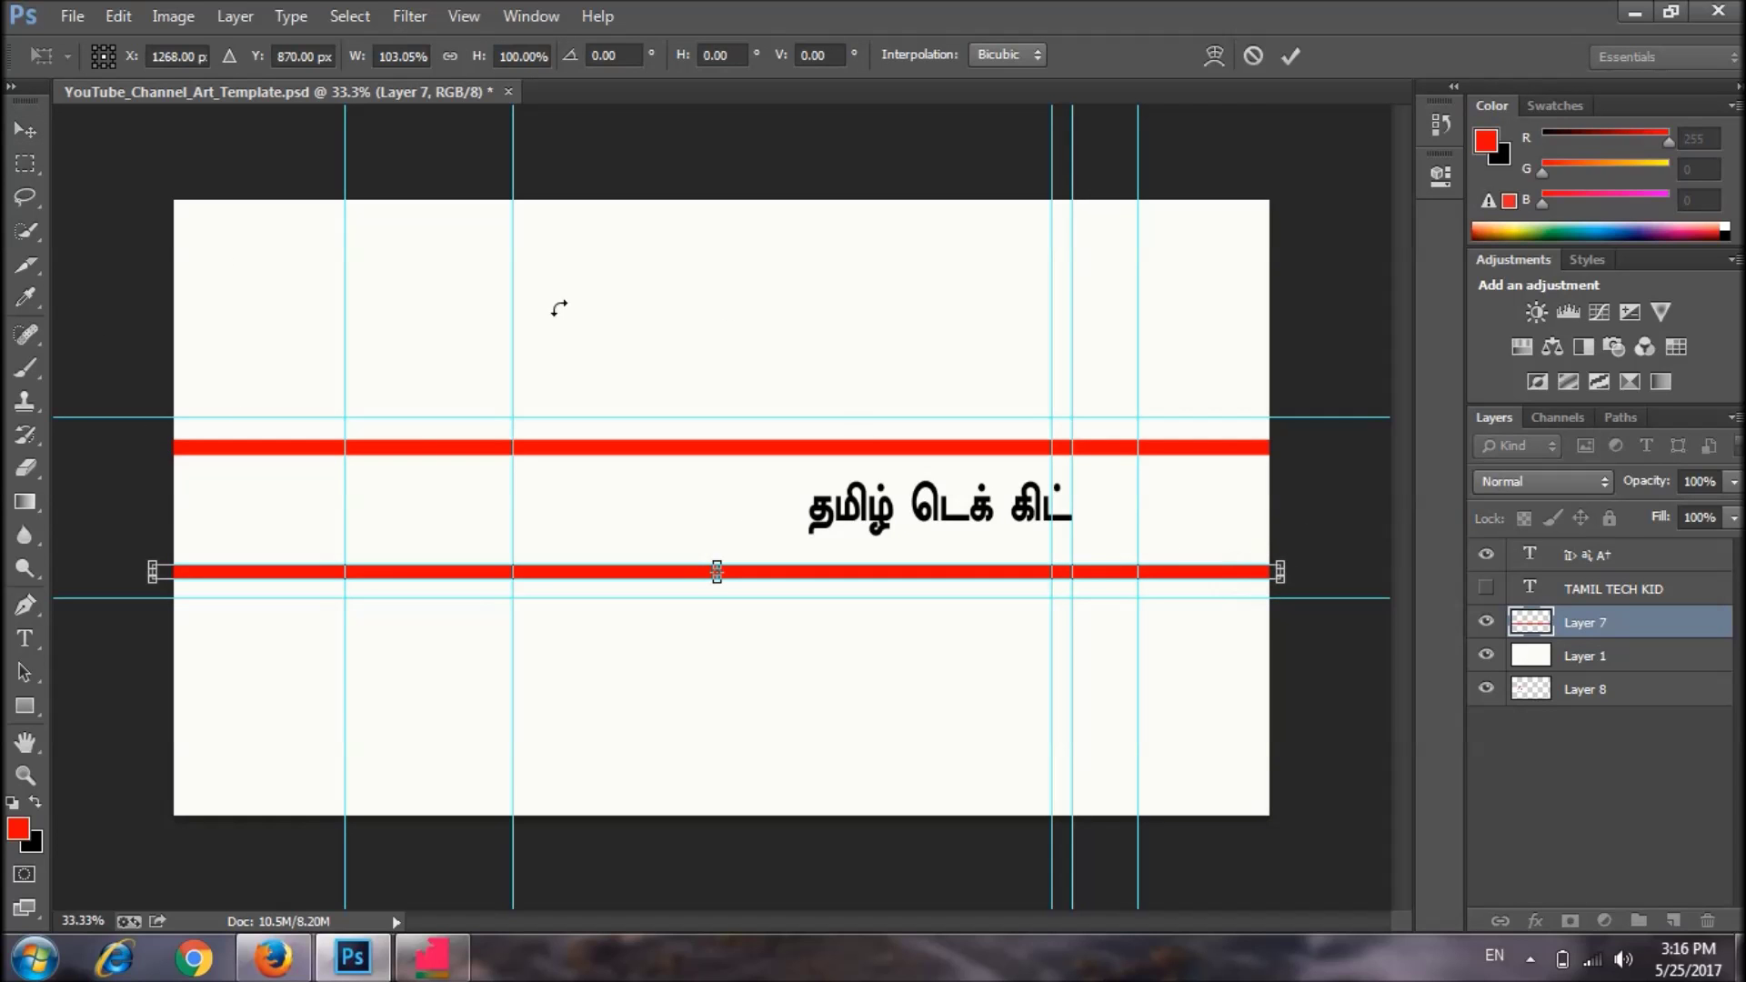
{"action": "left_click", "coordinate": [22, 141]}
{"action": "left_click", "coordinate": [768, 380]}
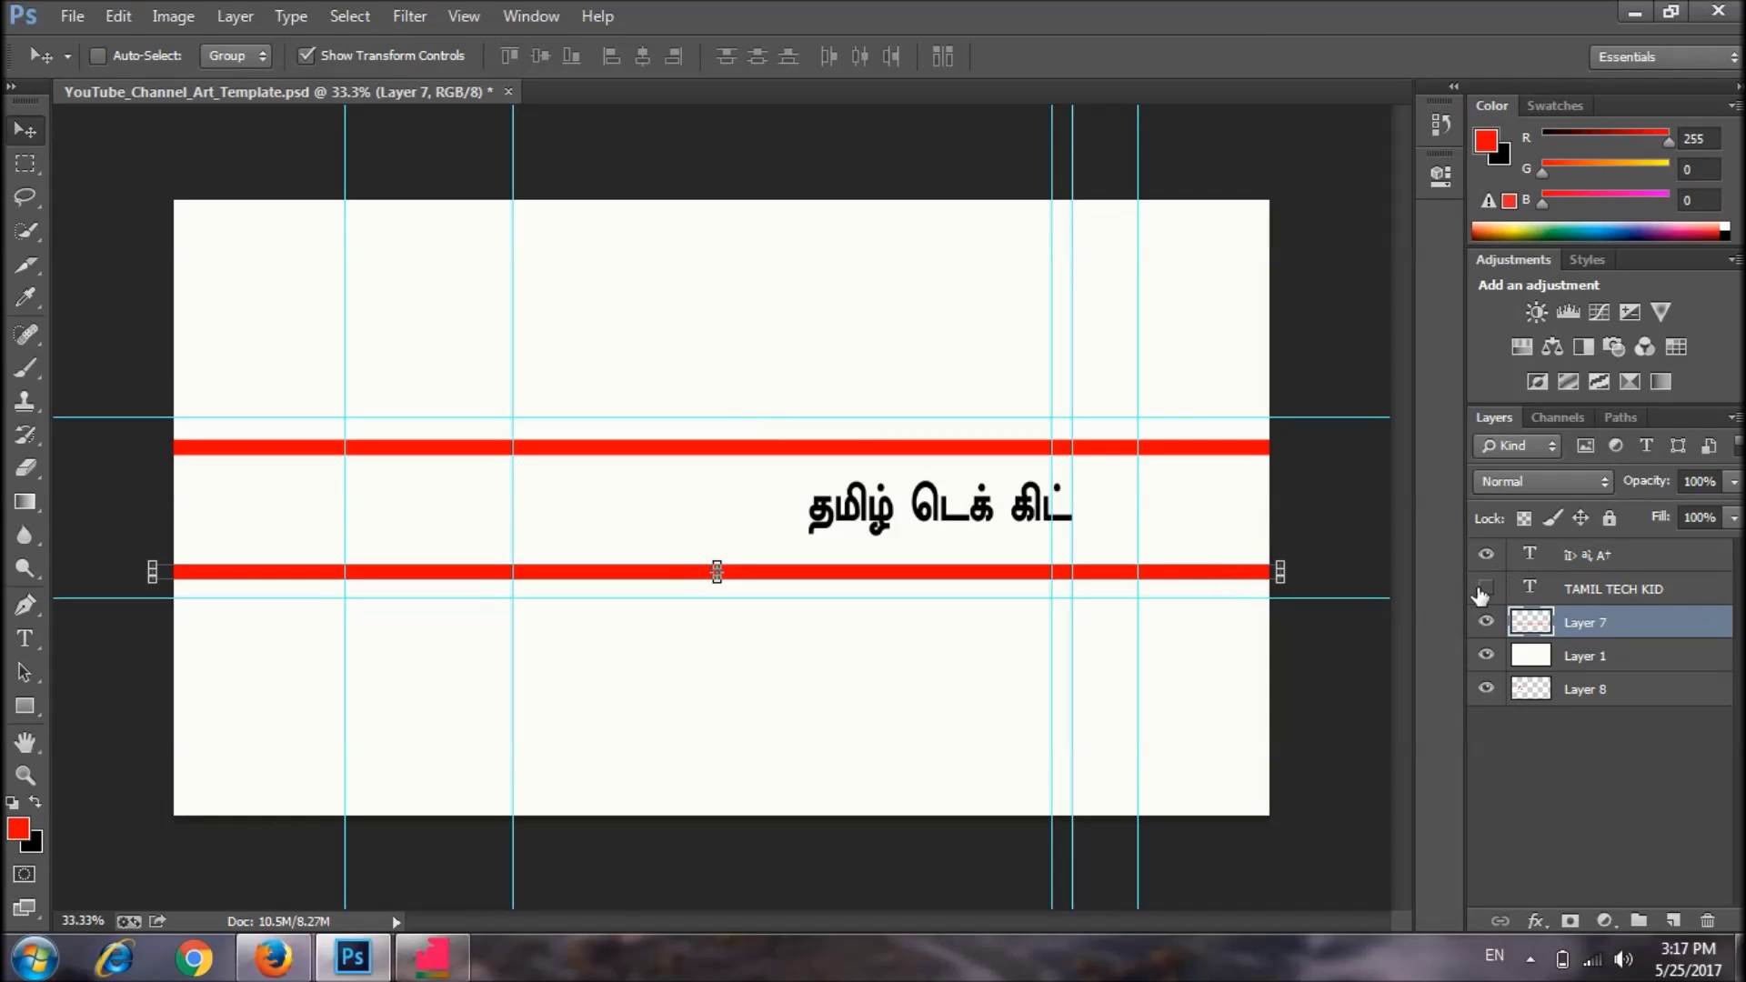
{"action": "left_click", "coordinate": [1484, 591]}
Try deleting the logo's Layer 8 from the banner, and undo the deletion.
{"action": "left_click", "coordinate": [1597, 661]}
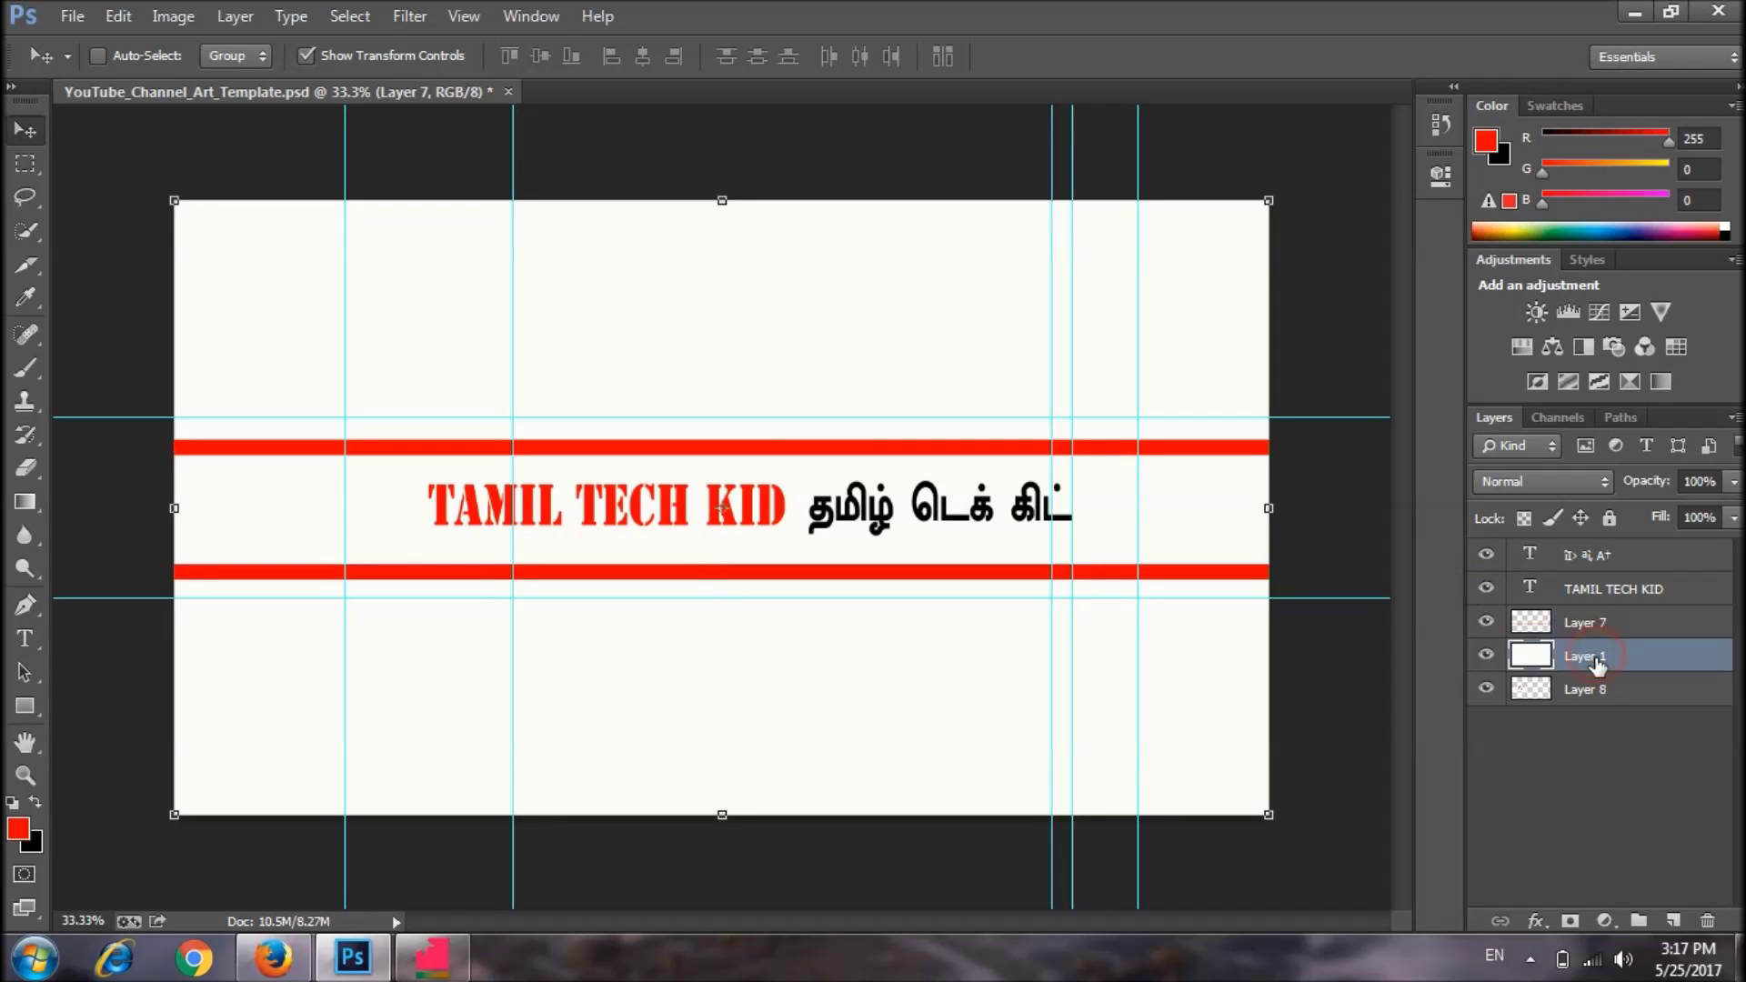
{"action": "left_click", "coordinate": [1486, 688]}
{"action": "left_click", "coordinate": [1543, 696]}
{"action": "key", "text": "Delete"}
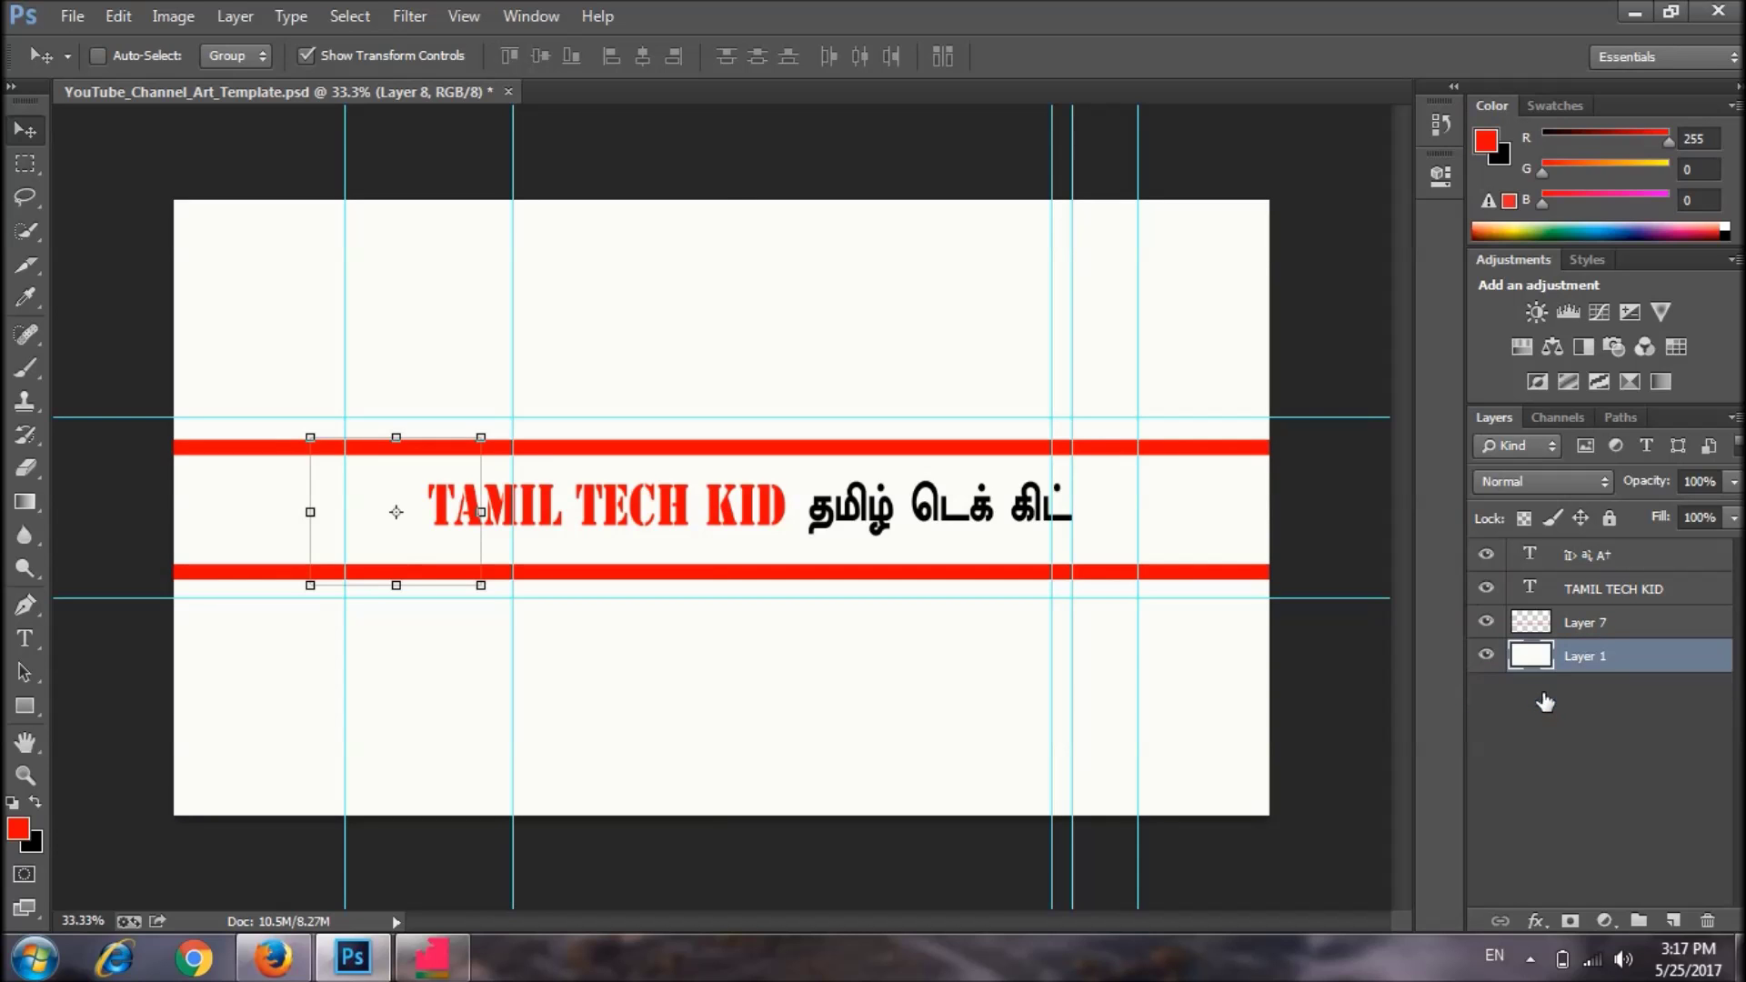
{"action": "left_click", "coordinate": [1543, 696]}
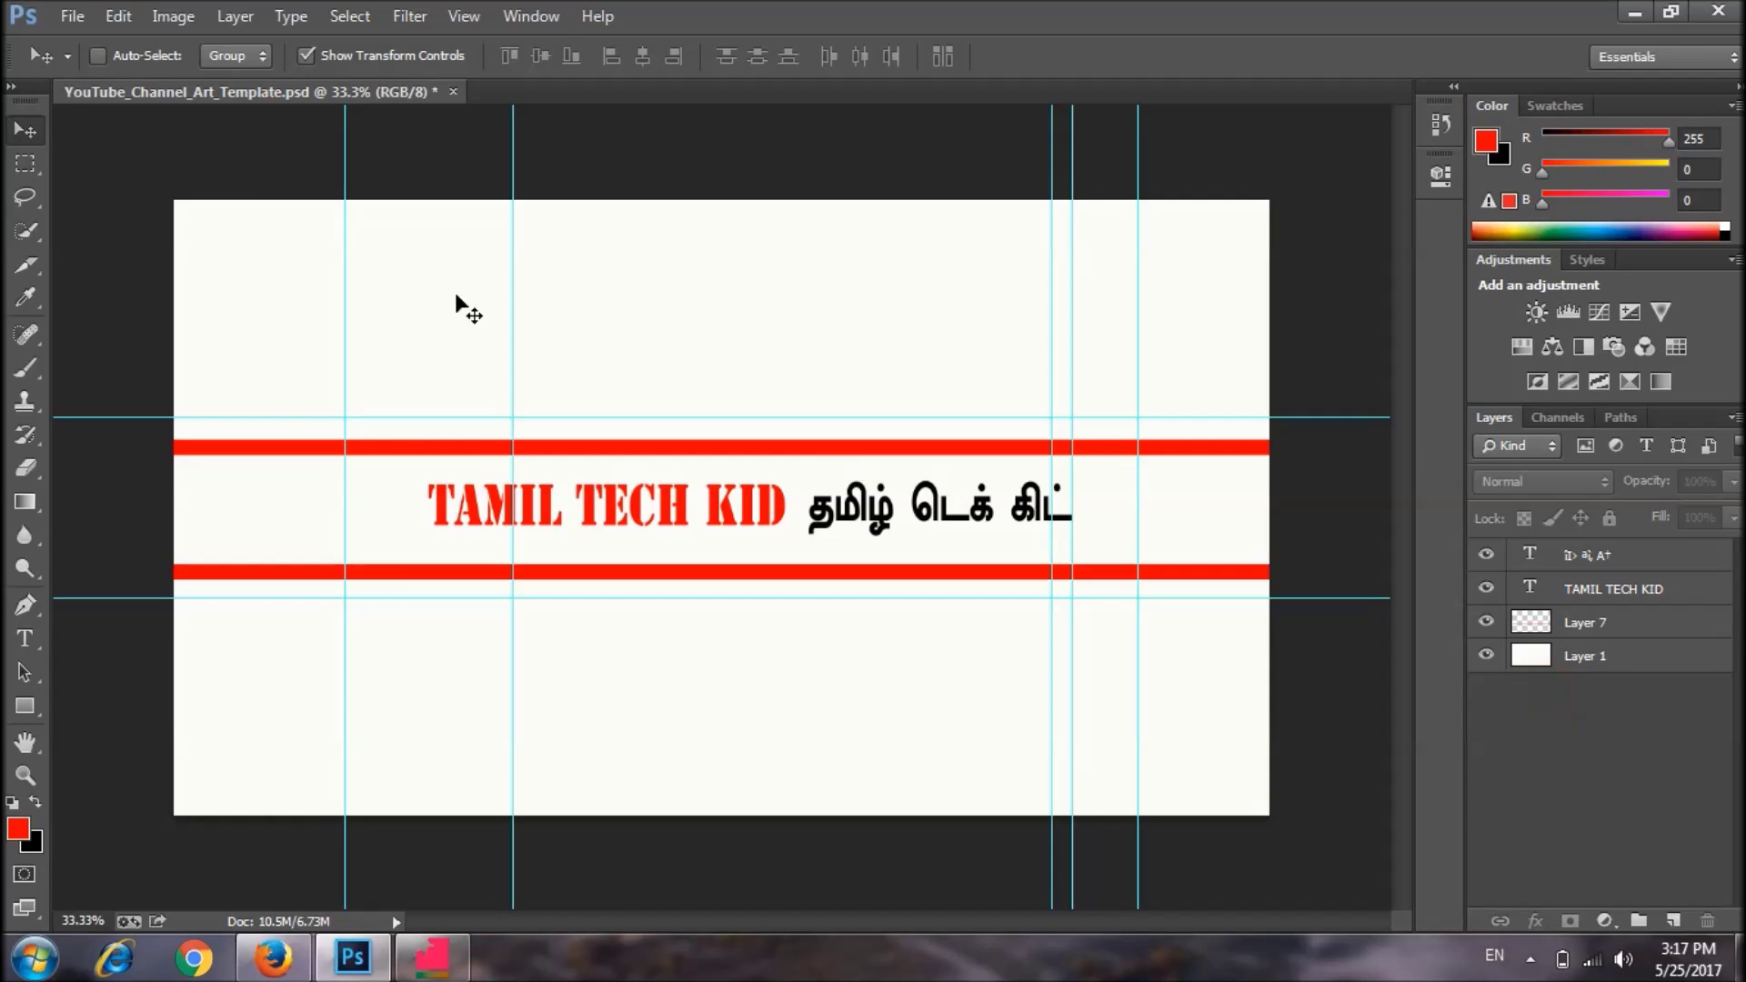
{"action": "left_click", "coordinate": [72, 16]}
{"action": "left_click_drag", "start_coordinate": [113, 82], "coordinate": [108, 76]}
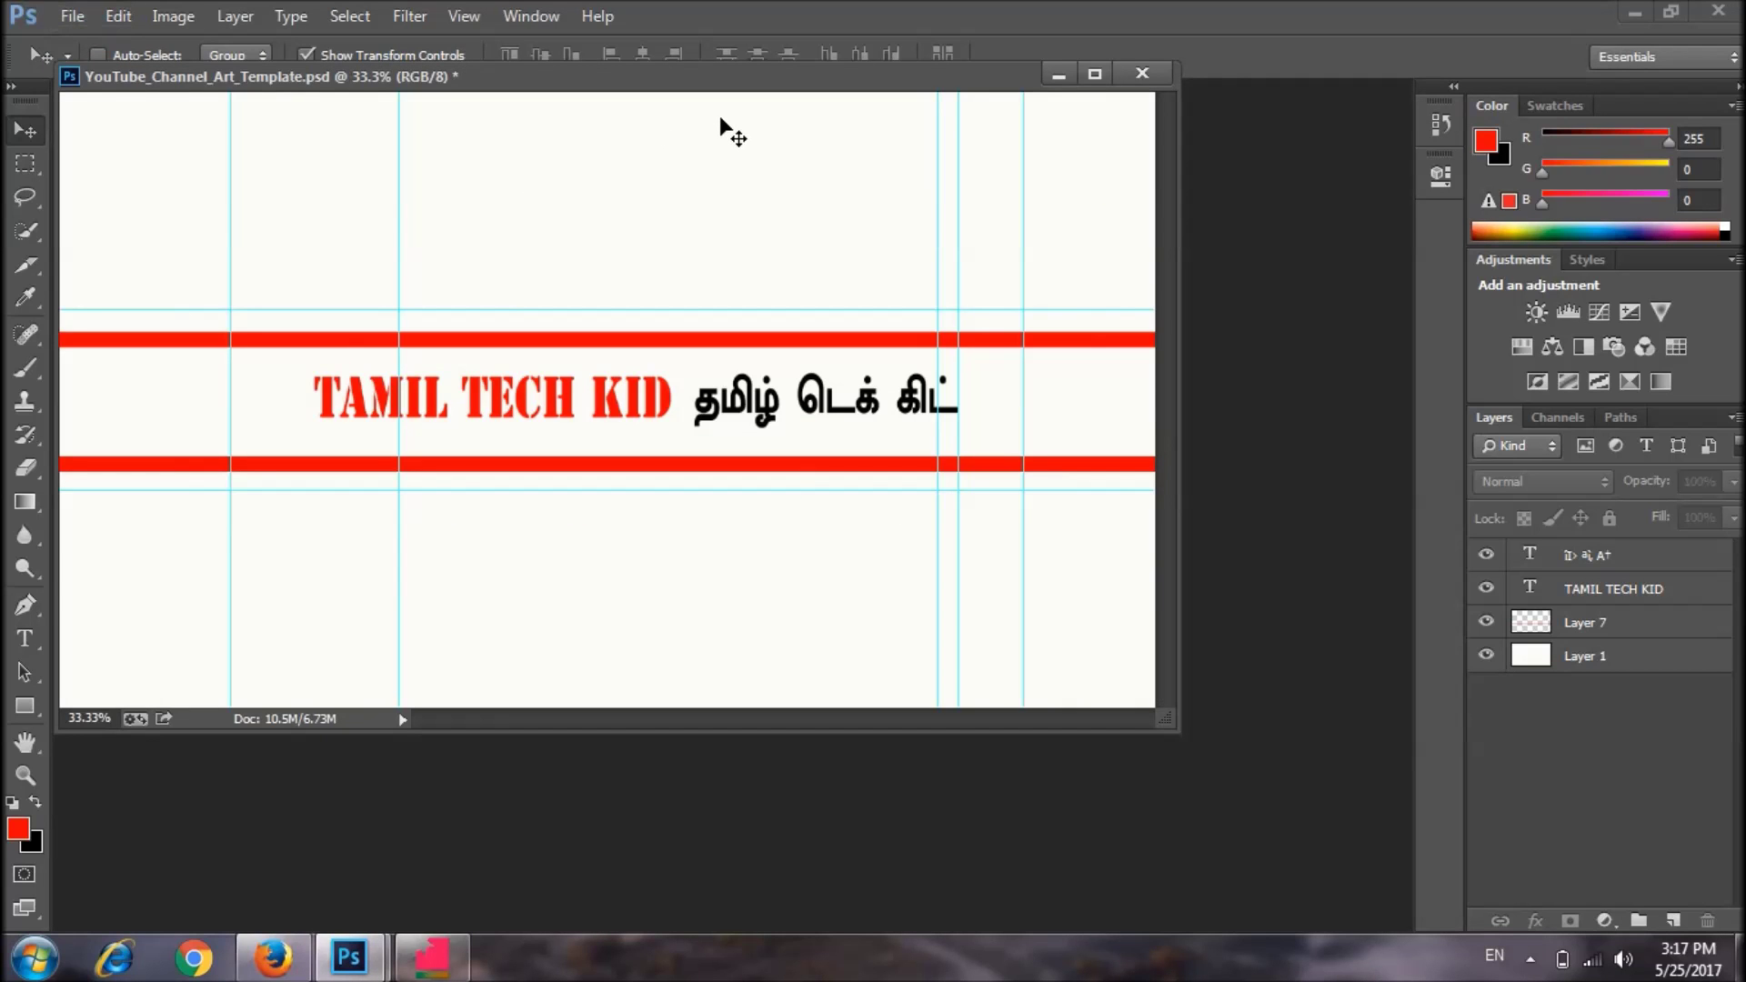
{"action": "key", "text": "ctrl+v"}
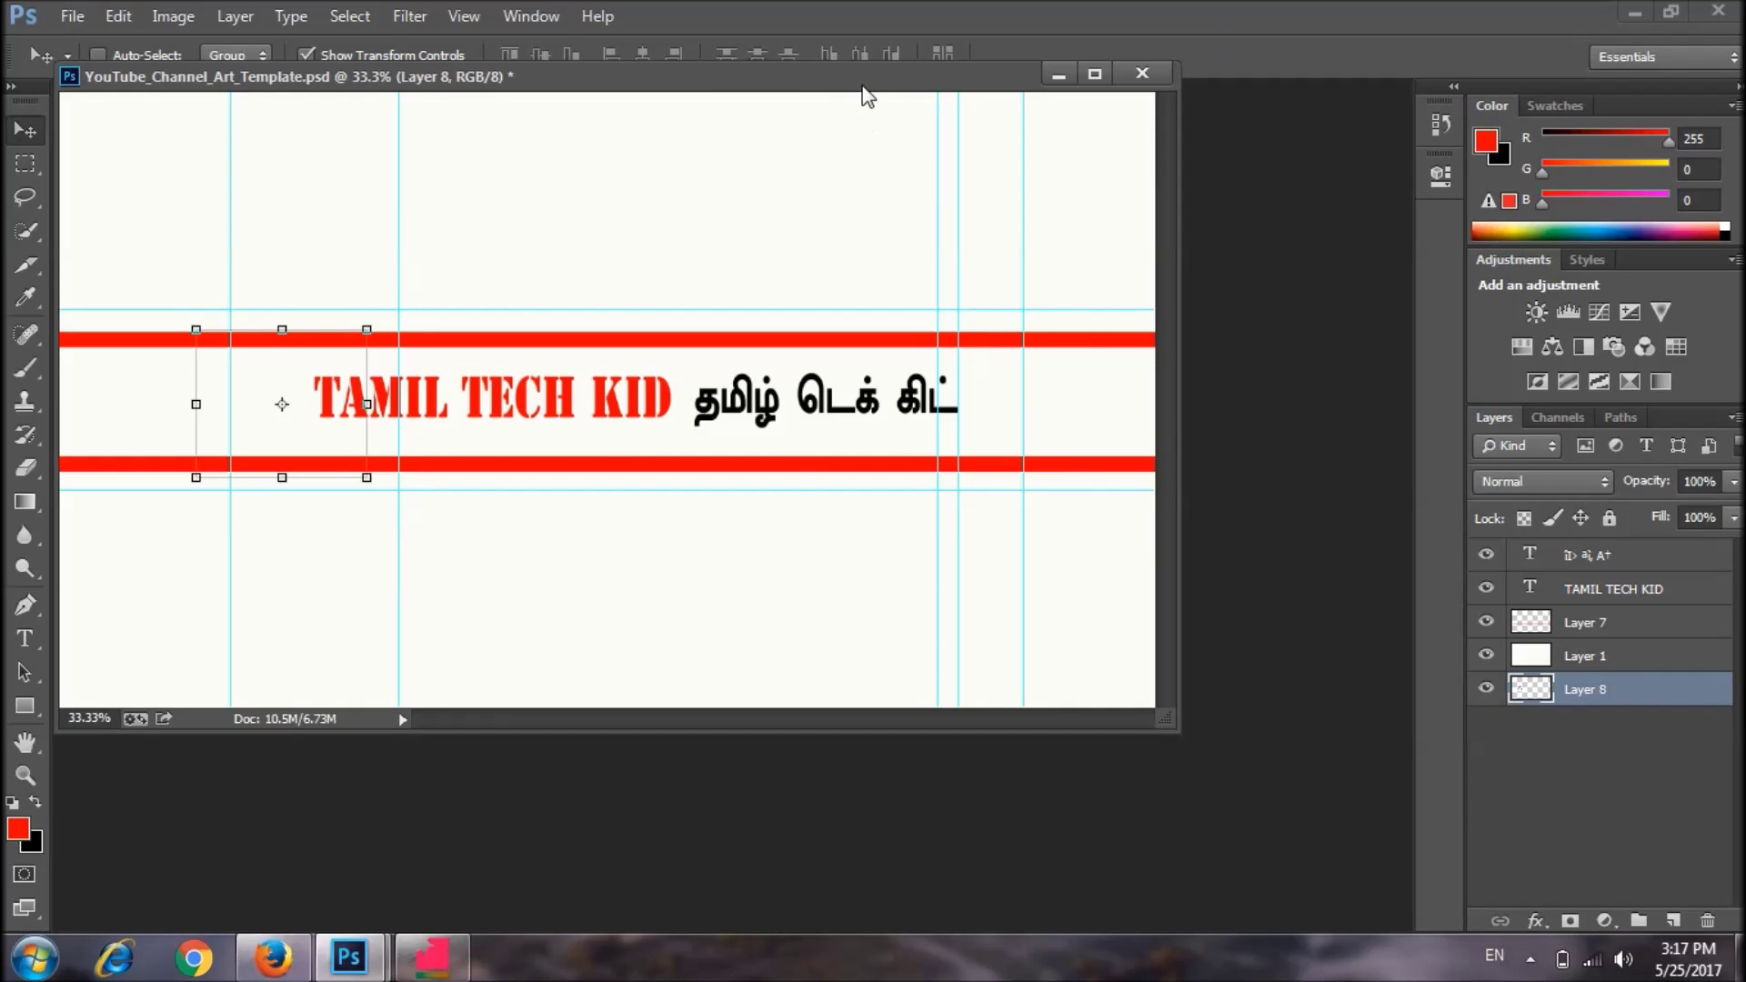
Close the Adobe Application Manager window and dock the floating banner document again.
{"action": "left_click_drag", "start_coordinate": [860, 83], "coordinate": [945, 184]}
{"action": "left_click_drag", "start_coordinate": [574, 177], "coordinate": [849, 279]}
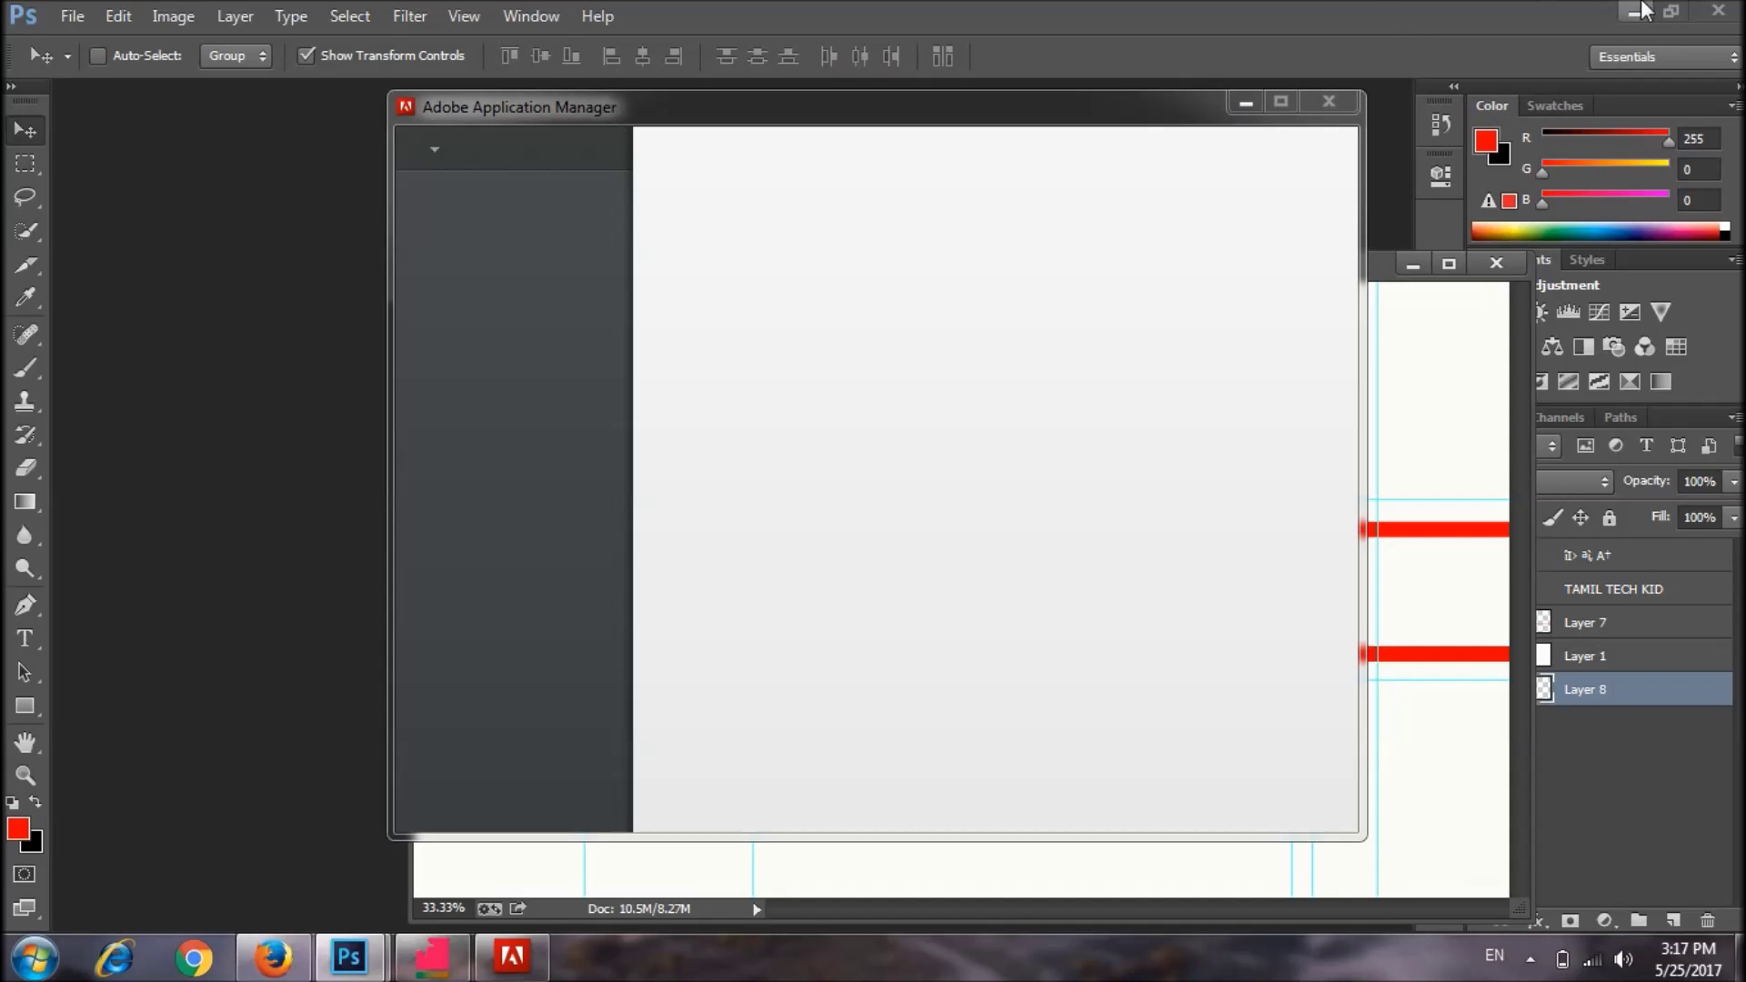
{"action": "left_click", "coordinate": [1329, 102]}
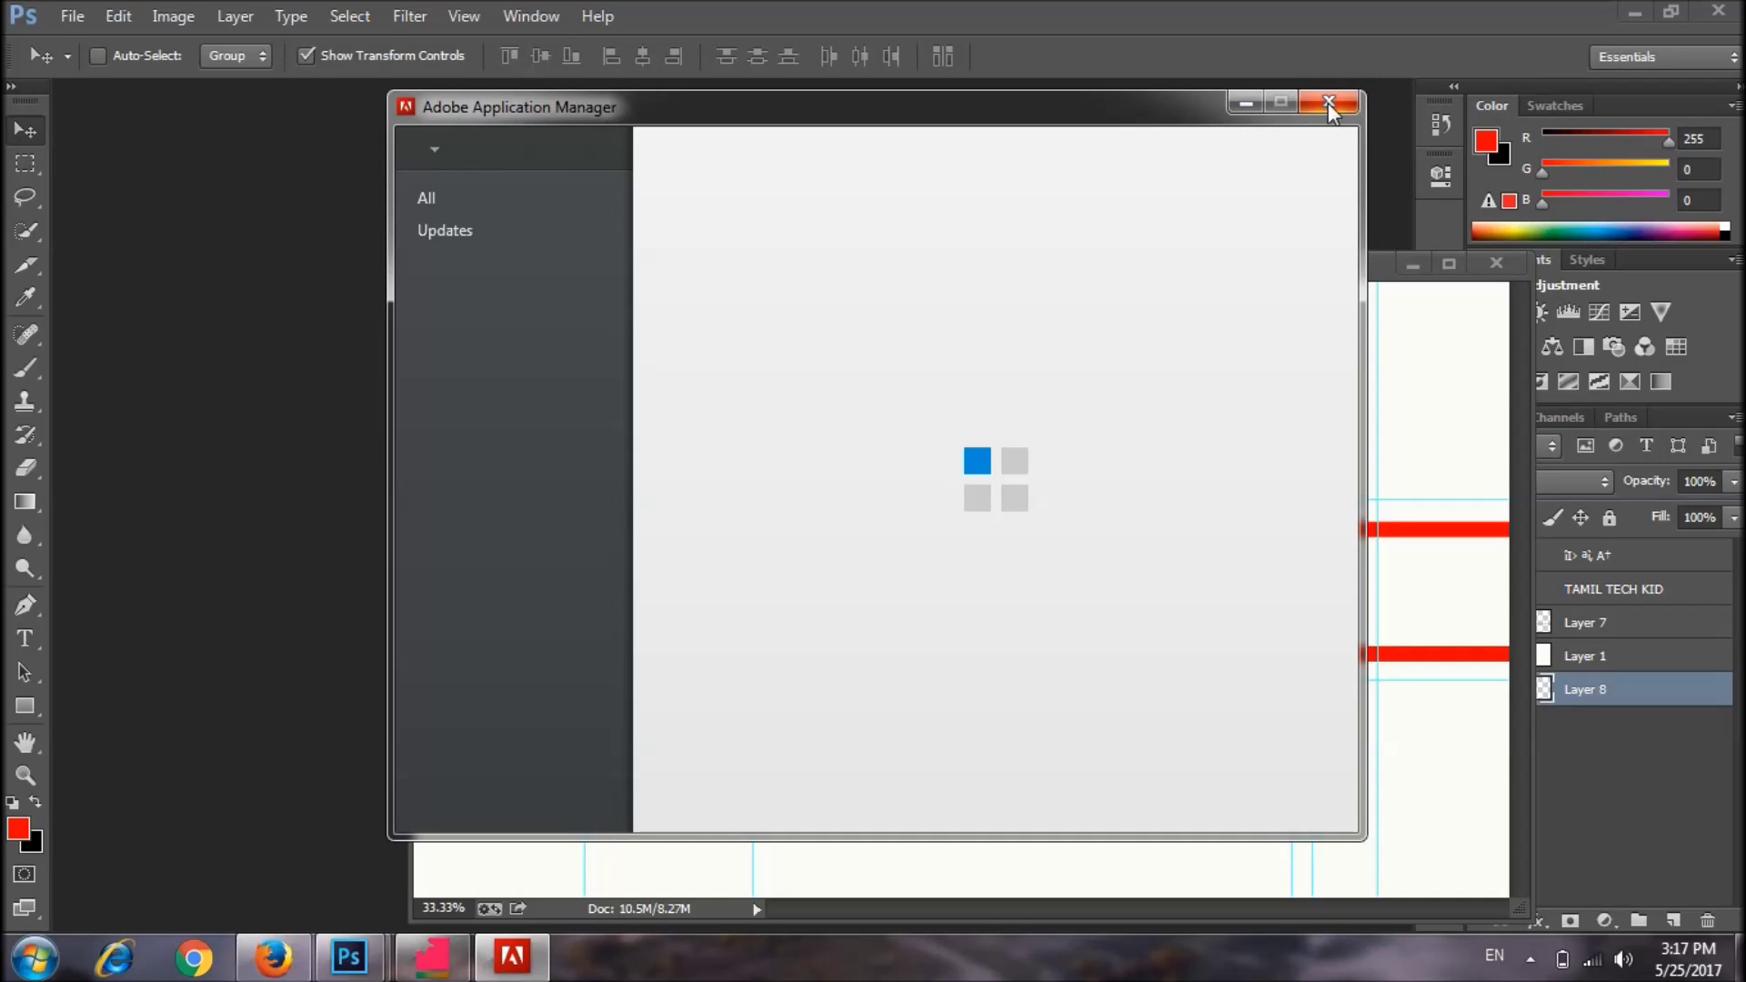
{"action": "left_click", "coordinate": [1328, 103]}
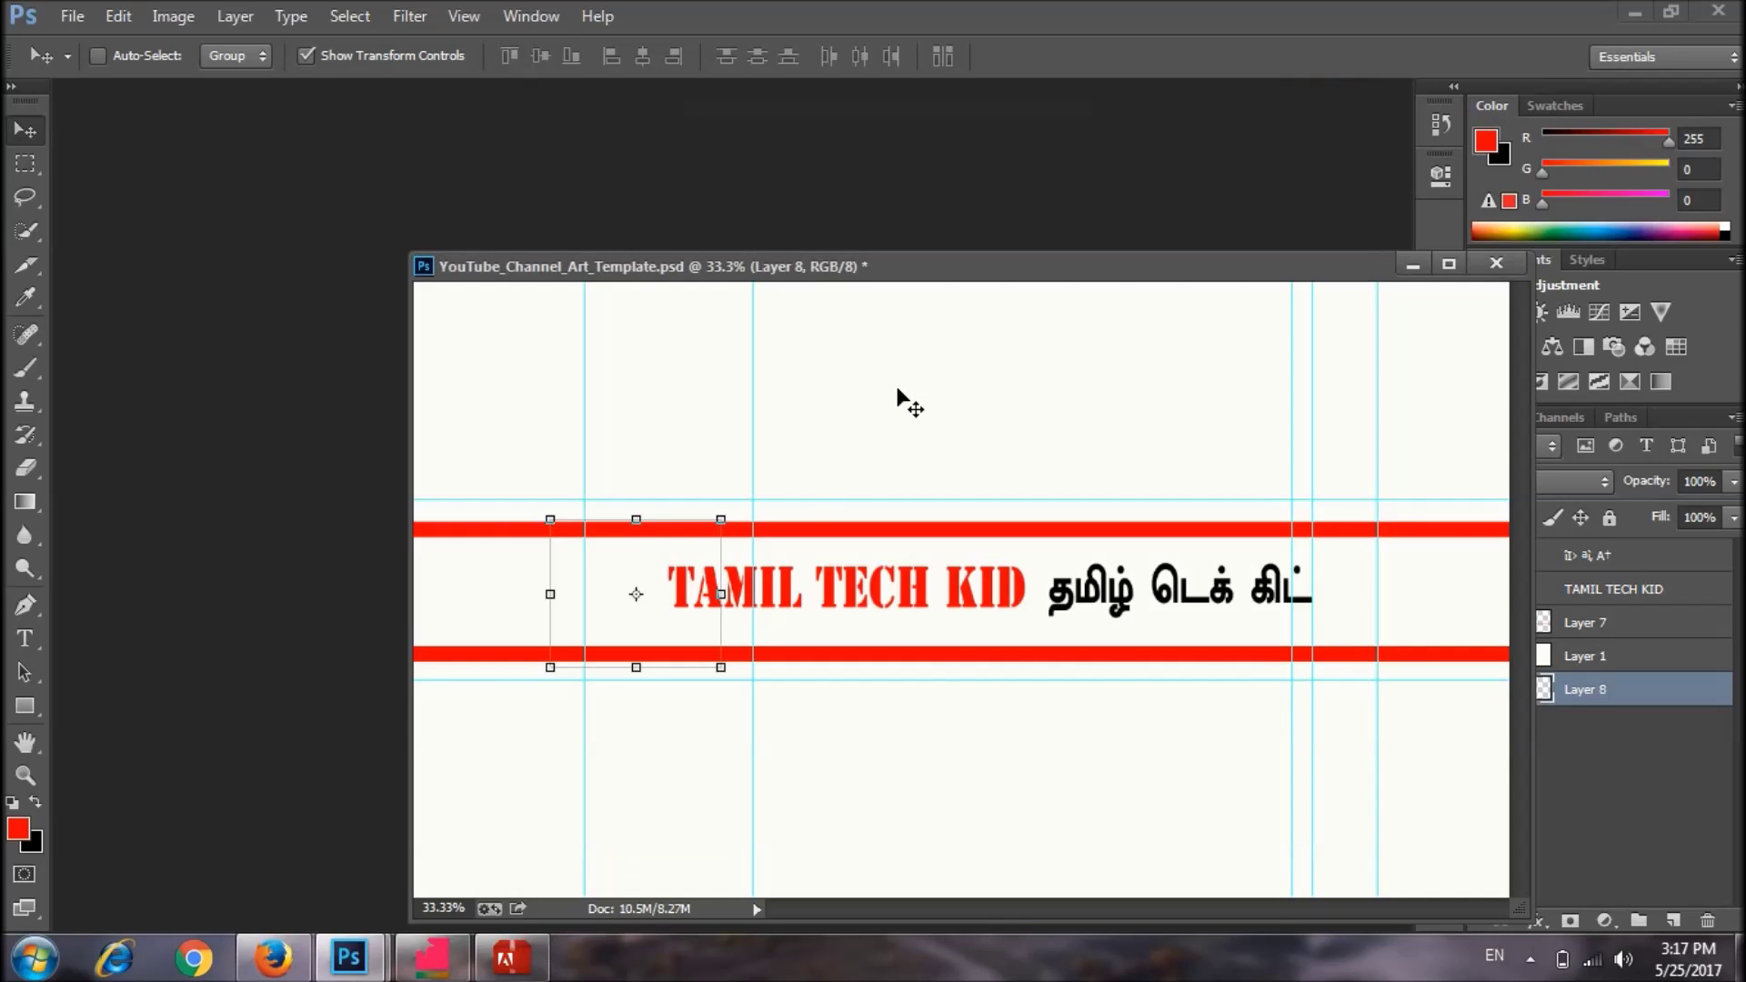
{"action": "left_click_drag", "start_coordinate": [818, 272], "coordinate": [357, 91]}
Open the edited portrait photo of the boy in the athletic T-shirt from the LOGO1 folder.
{"action": "left_click", "coordinate": [58, 17]}
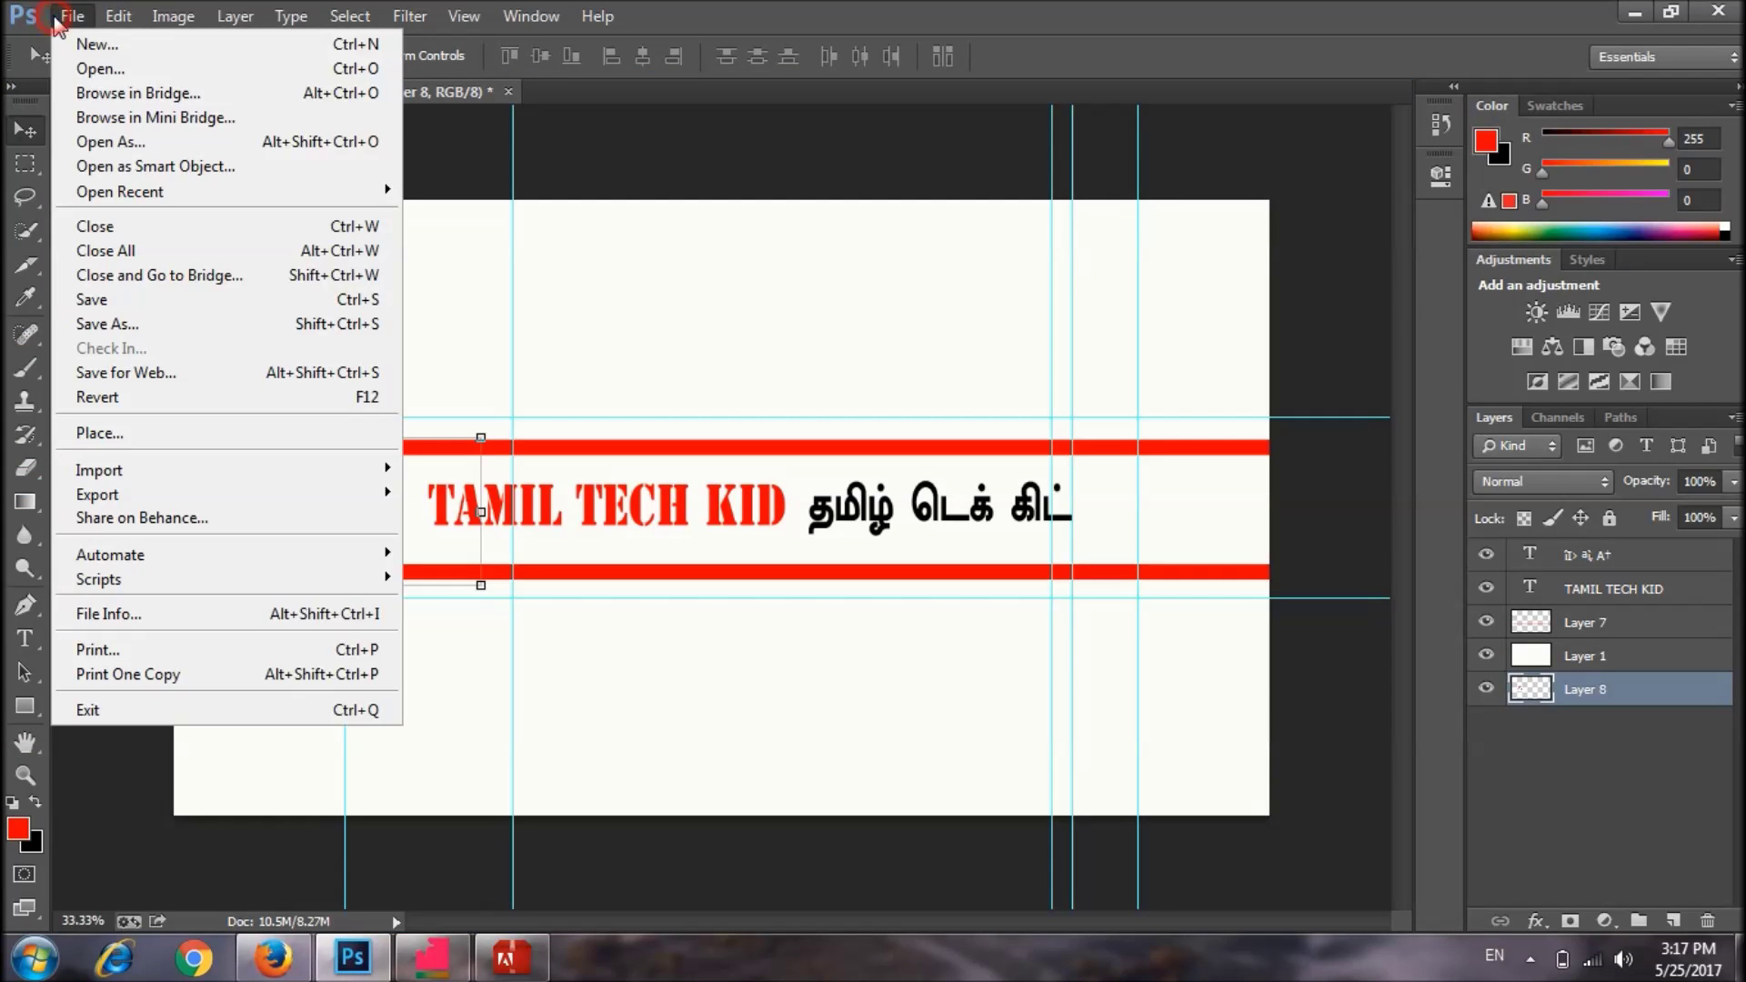
{"action": "left_click", "coordinate": [140, 70]}
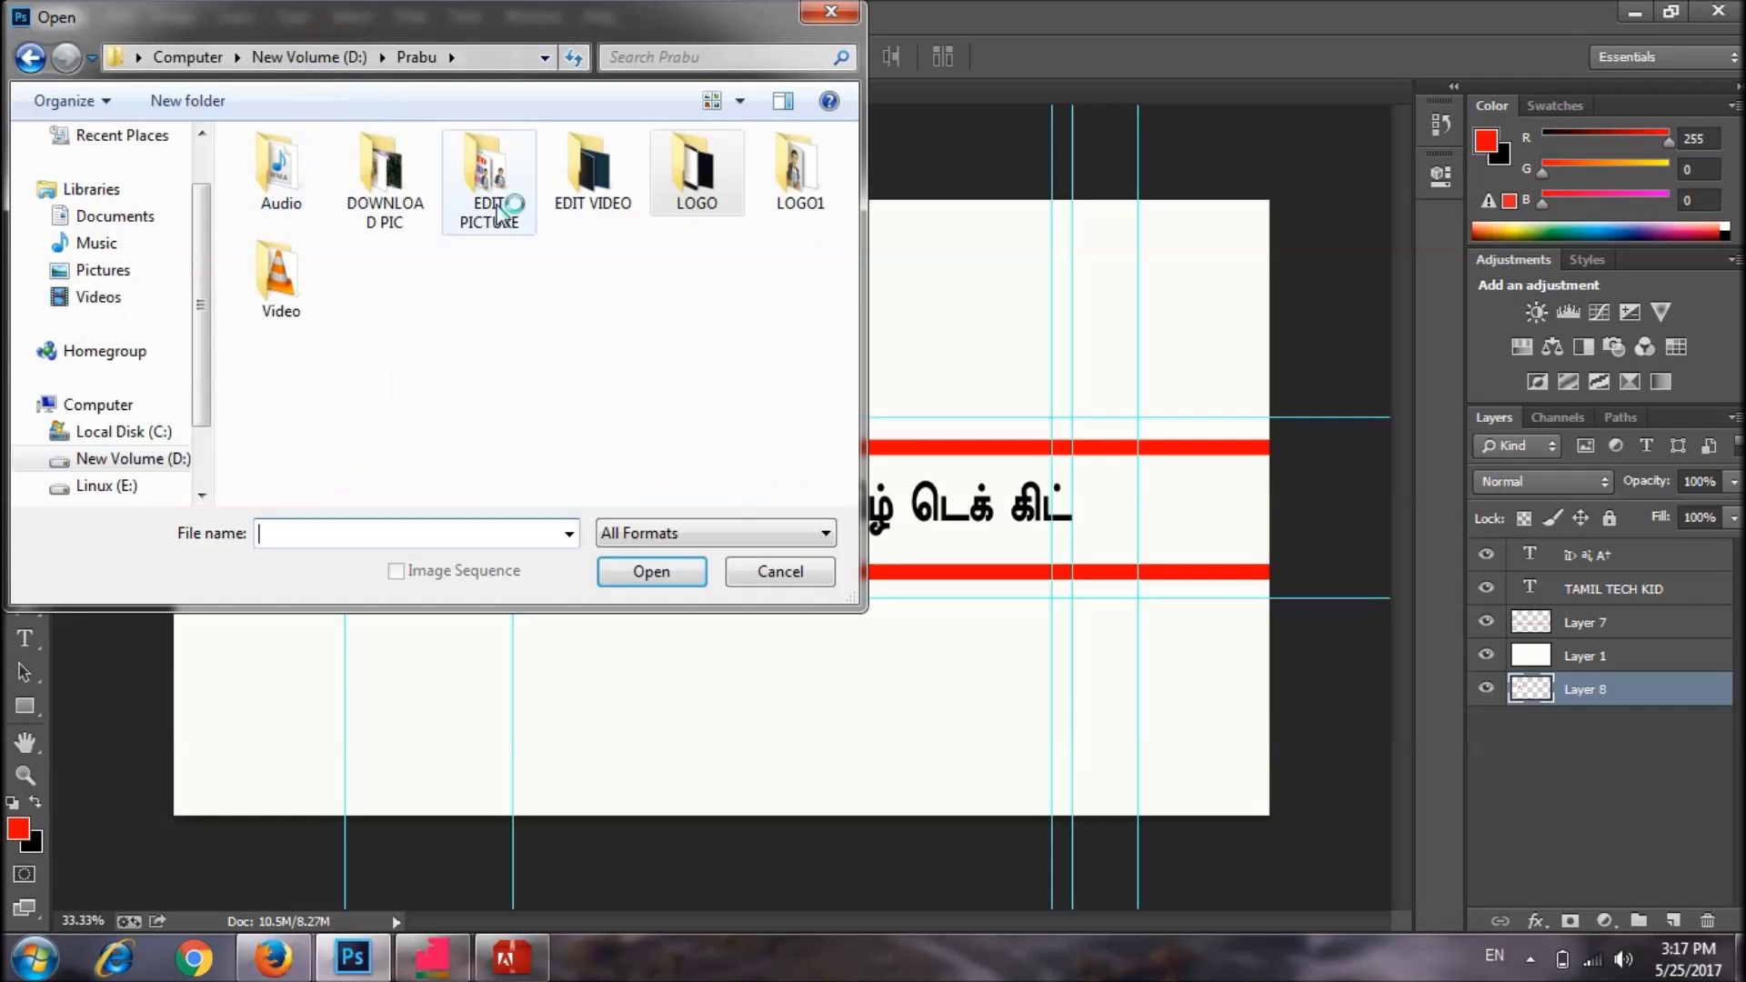
{"action": "double_click", "coordinate": [800, 186]}
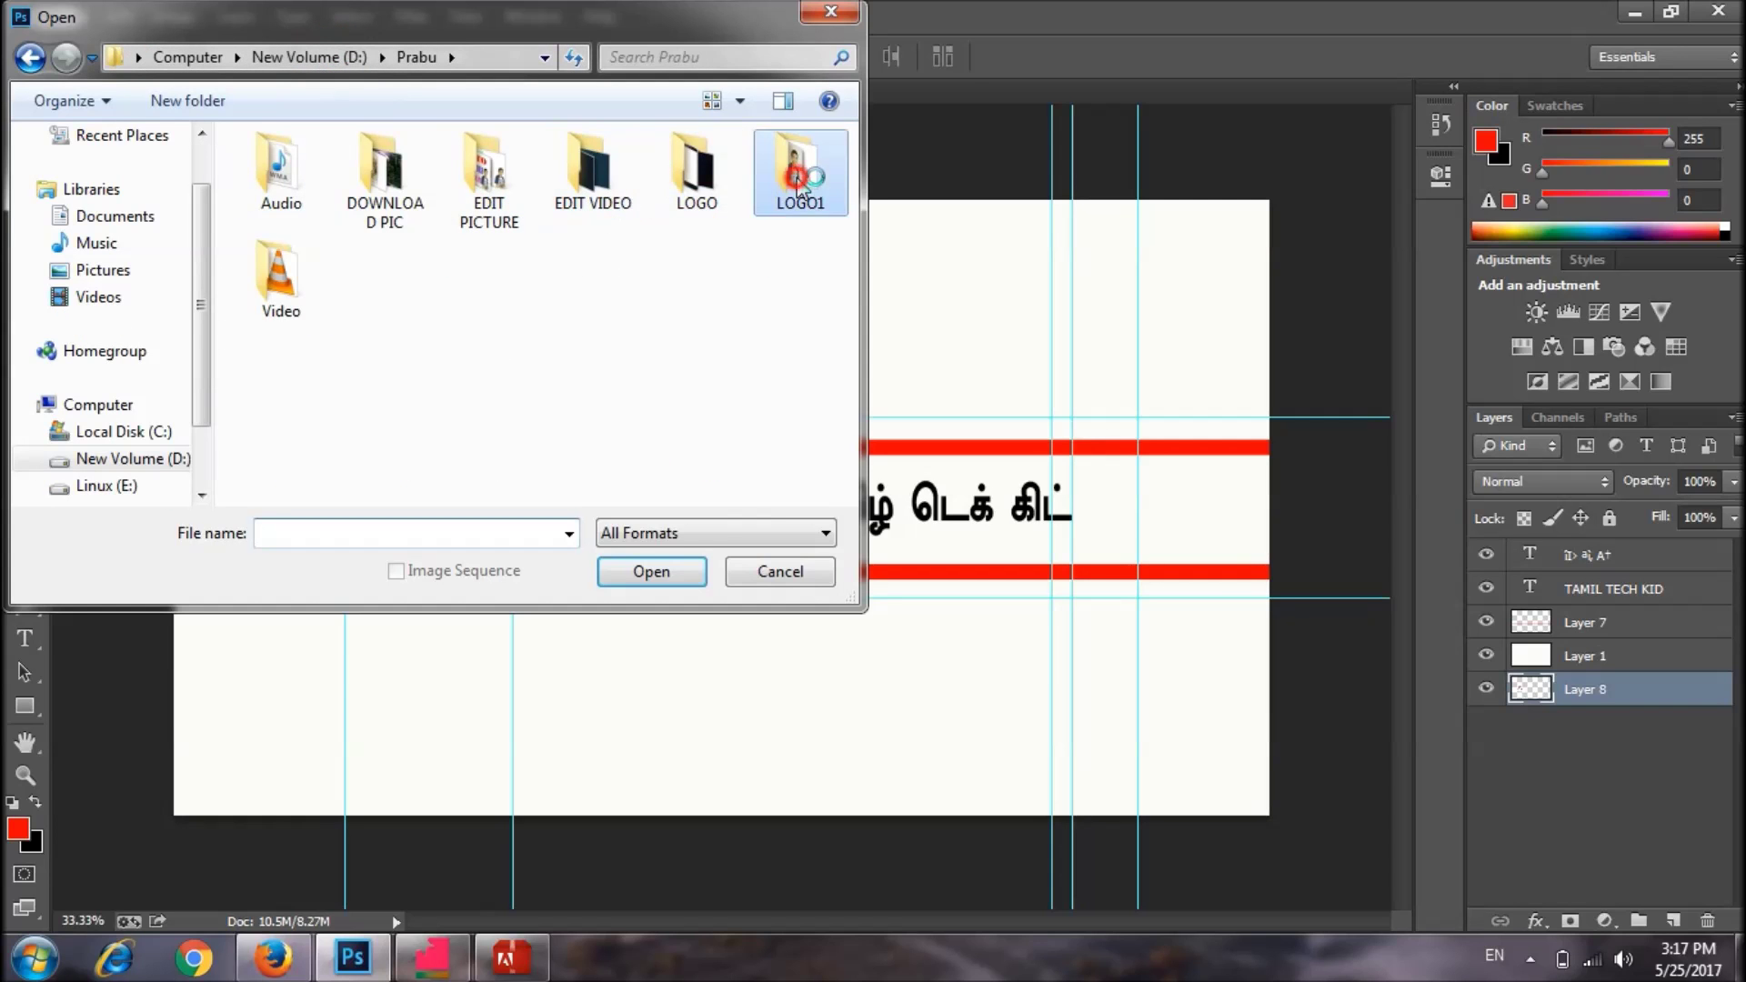
{"action": "left_click_drag", "start_coordinate": [853, 205], "coordinate": [851, 333]}
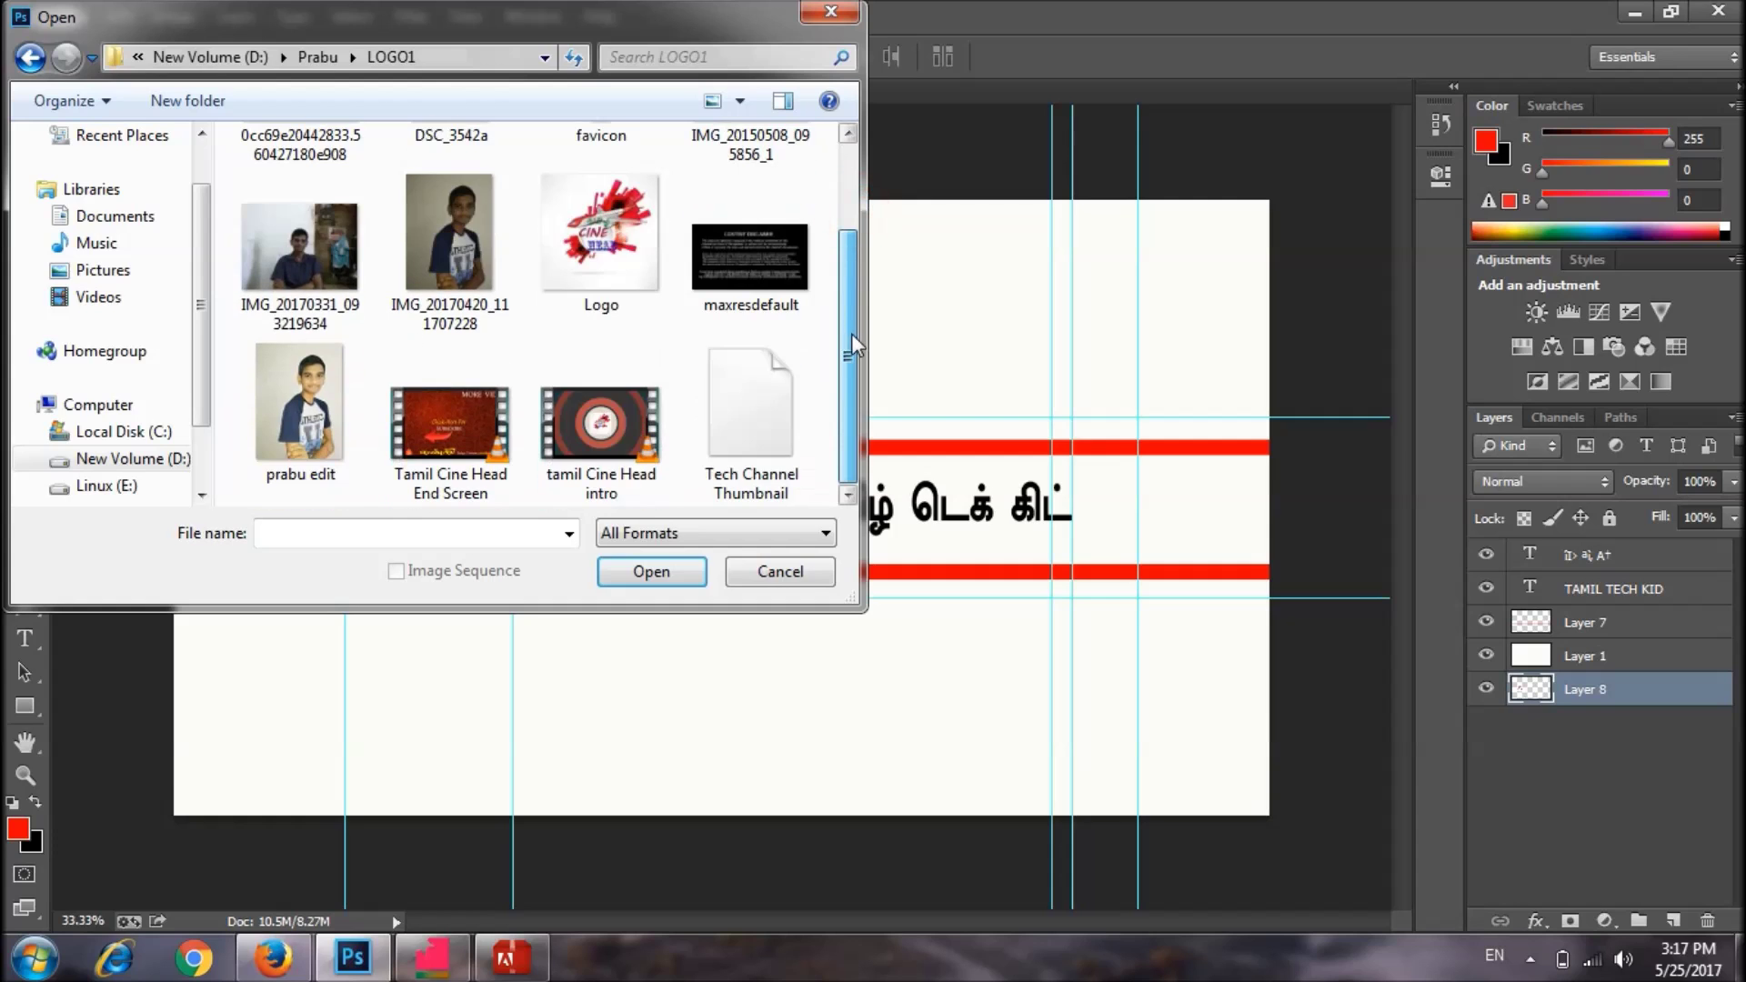
{"action": "double_click", "coordinate": [324, 409]}
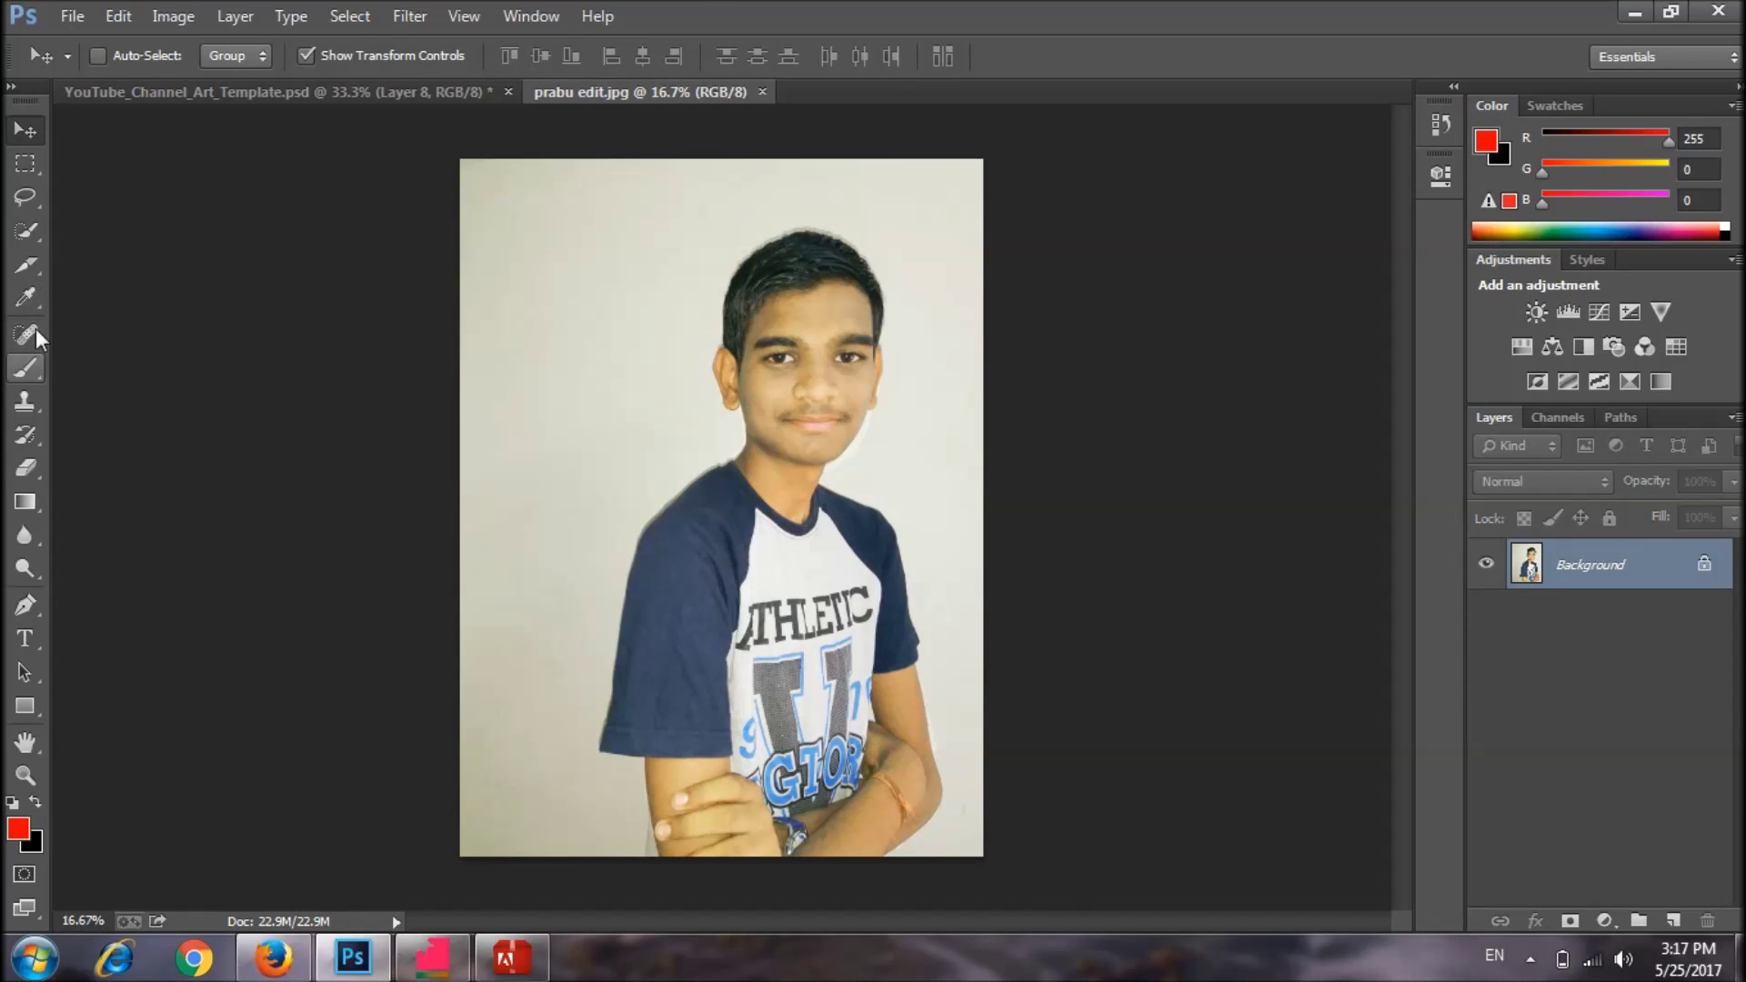
Select the boy's whole figure with the Quick Selection tool and copy it to a new layer.
{"action": "left_click", "coordinate": [22, 369]}
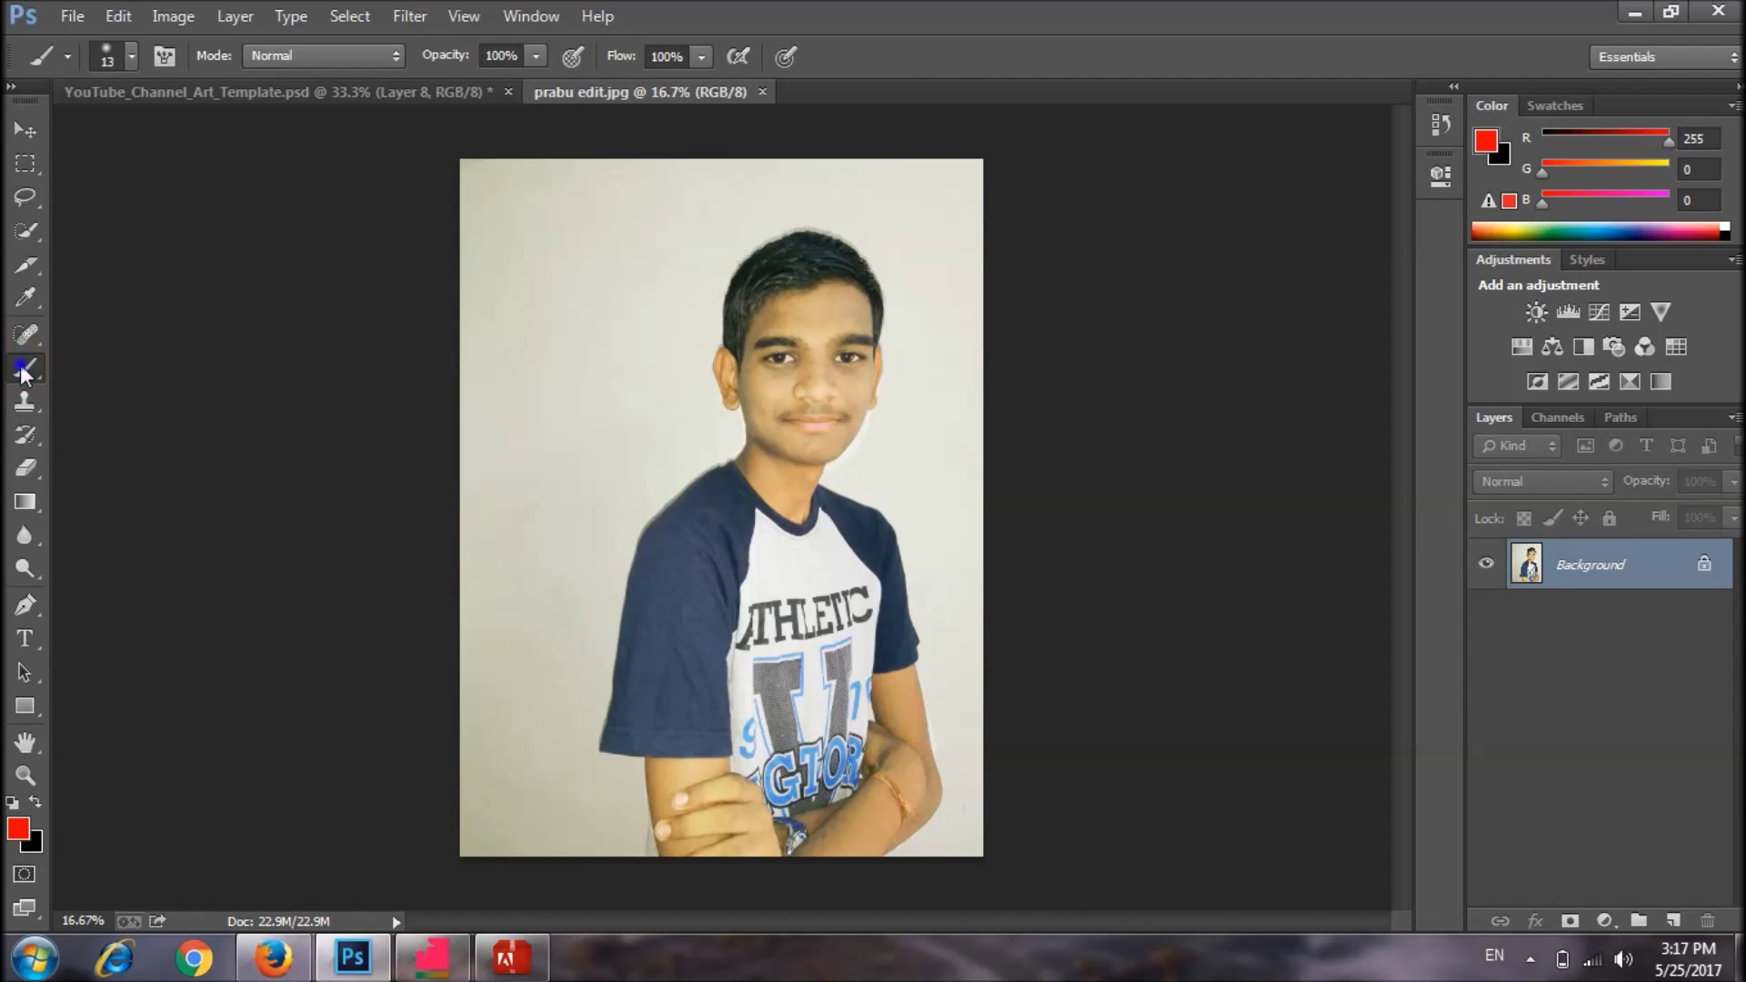
{"action": "right_click", "coordinate": [22, 371]}
{"action": "left_click", "coordinate": [22, 233]}
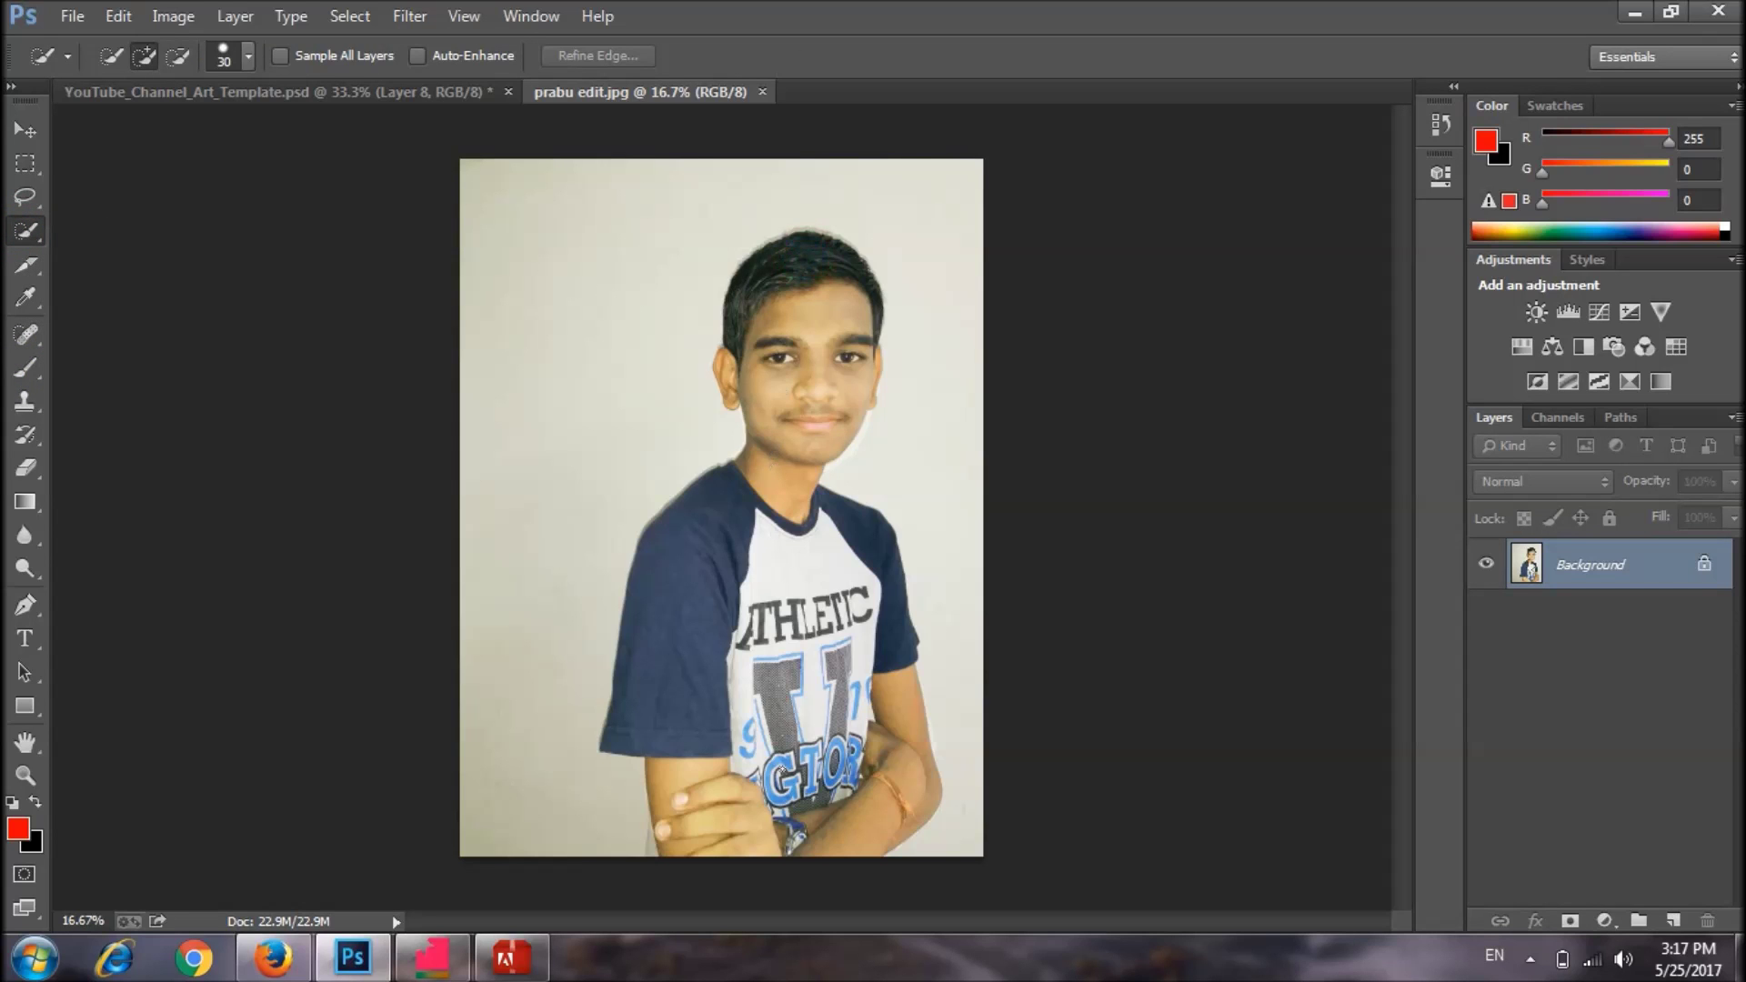
{"action": "mouse_move", "coordinate": [805, 258]}
{"action": "left_mouse_down"}
{"action": "mouse_move", "coordinate": [786, 510]}
{"action": "mouse_move", "coordinate": [869, 568]}
{"action": "mouse_move", "coordinate": [788, 623]}
{"action": "mouse_move", "coordinate": [782, 494]}
{"action": "mouse_move", "coordinate": [785, 593]}
{"action": "mouse_move", "coordinate": [812, 613]}
{"action": "left_mouse_up"}
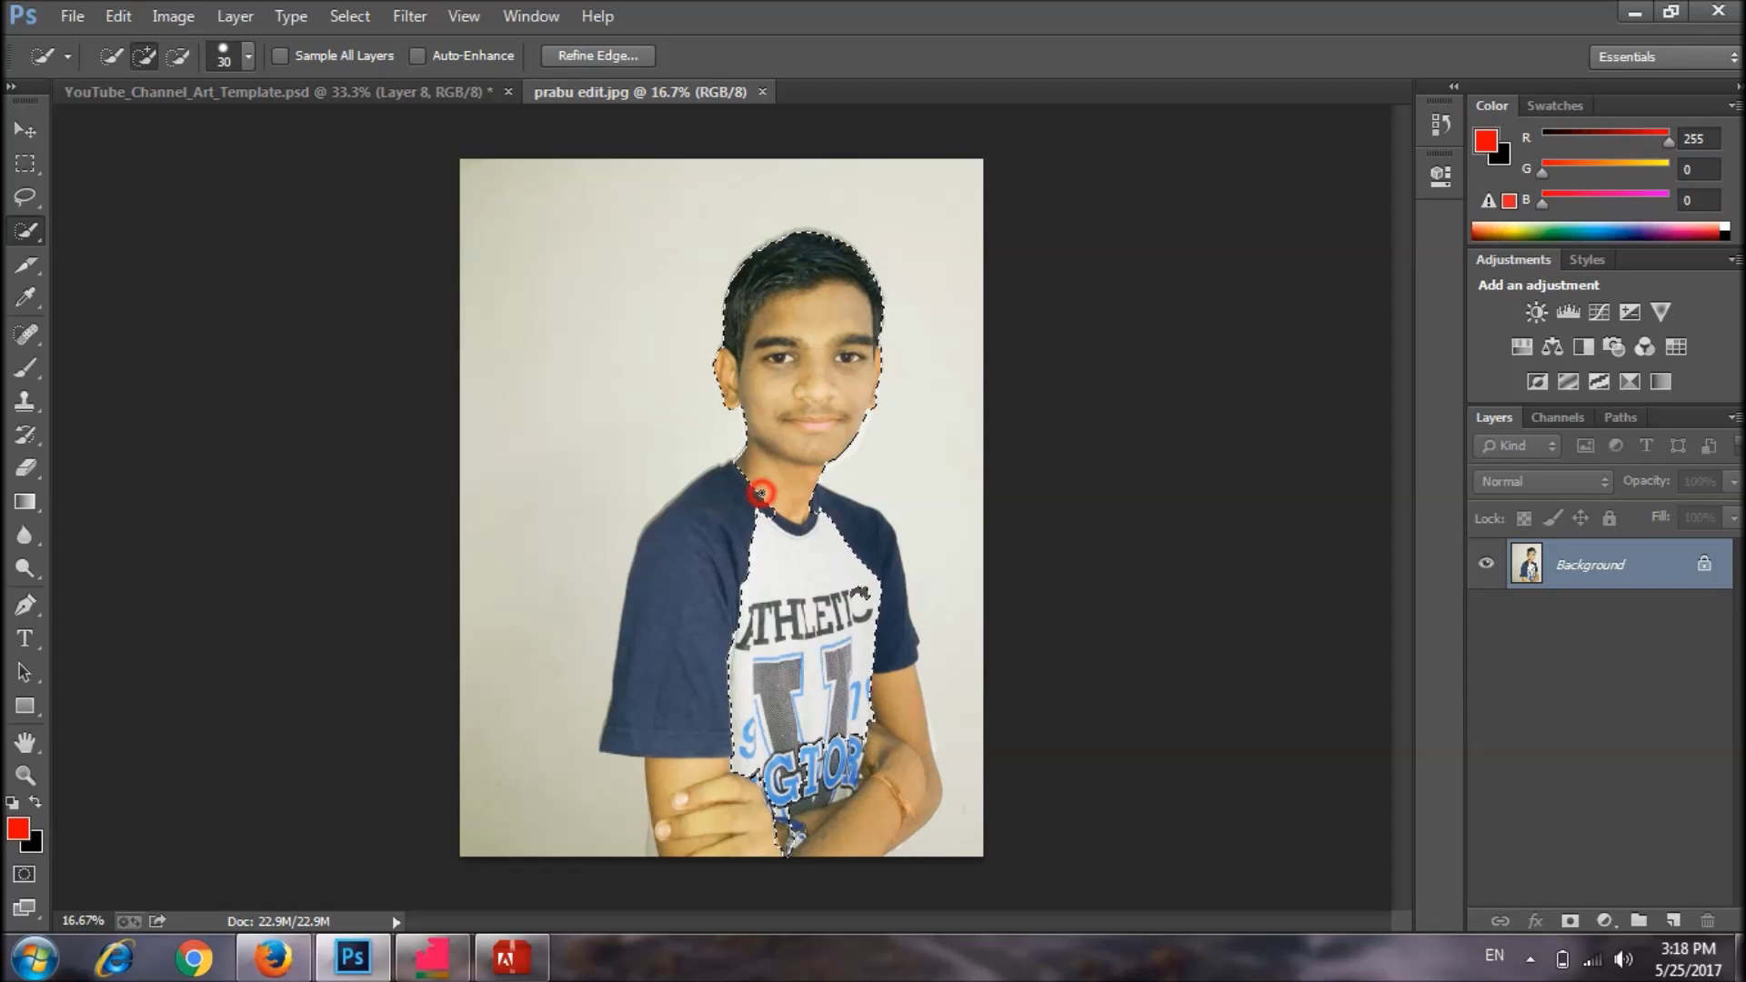
{"action": "left_click_drag", "start_coordinate": [760, 492], "coordinate": [700, 615]}
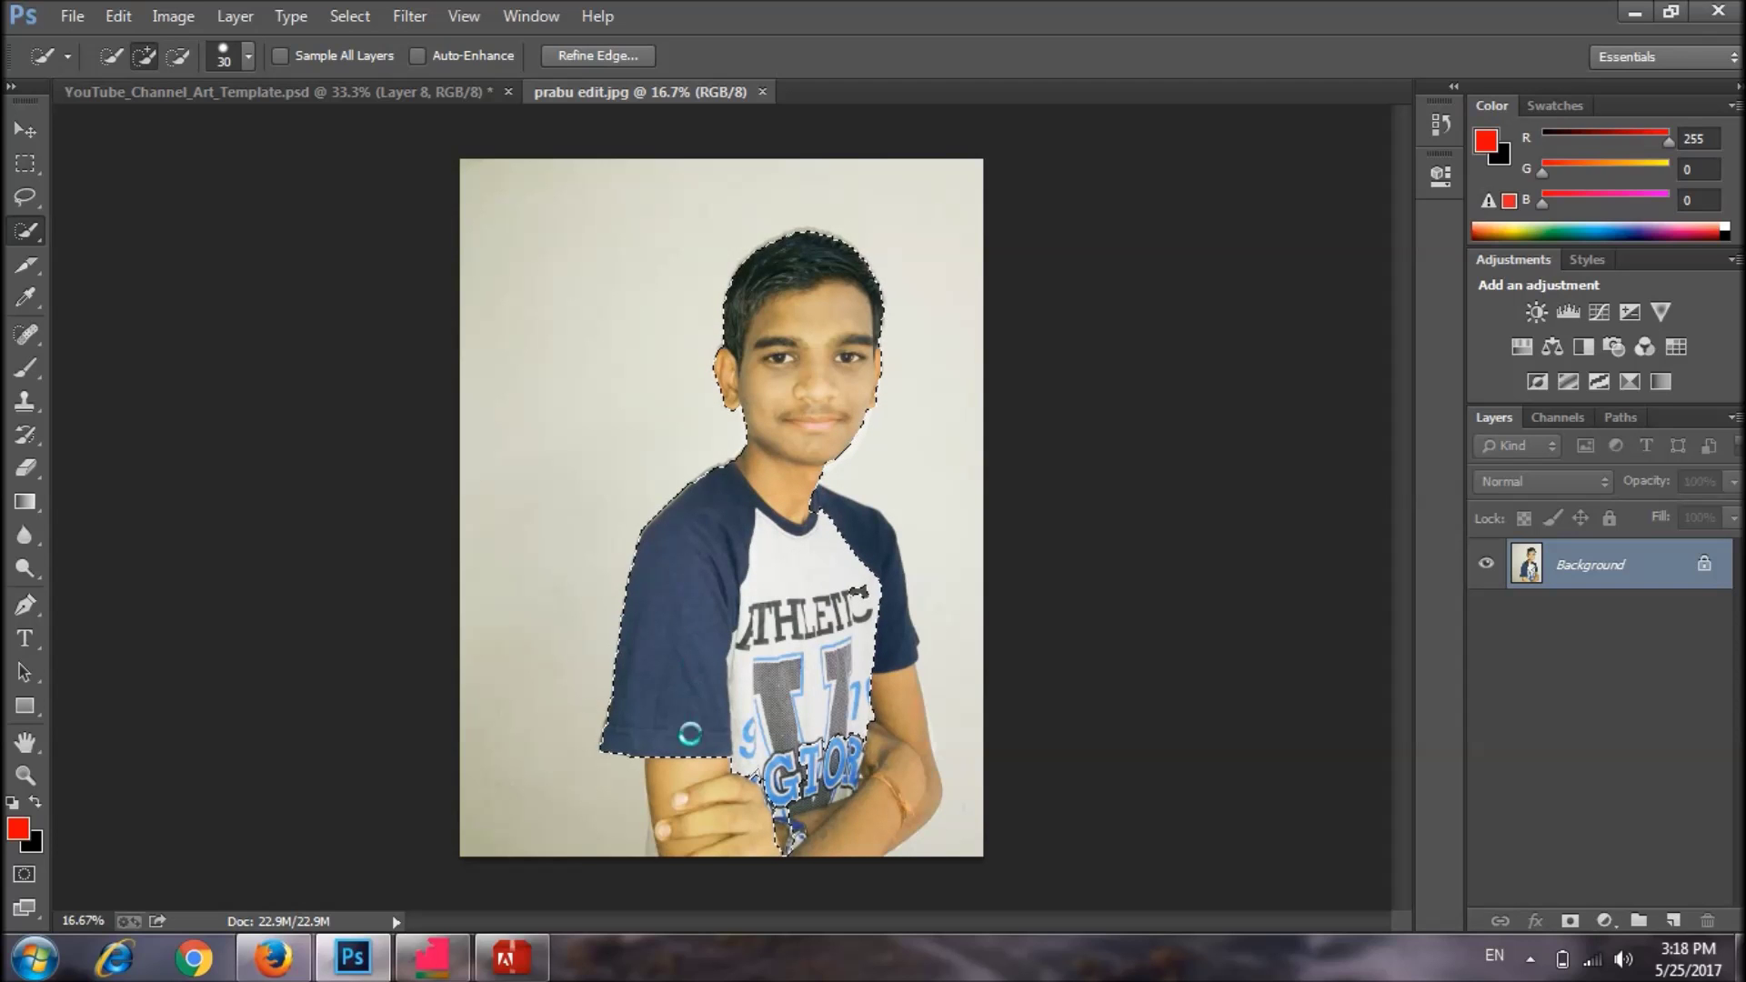
{"action": "mouse_move", "coordinate": [679, 738]}
{"action": "left_mouse_down"}
{"action": "mouse_move", "coordinate": [695, 818]}
{"action": "mouse_move", "coordinate": [830, 847]}
{"action": "mouse_move", "coordinate": [859, 742]}
{"action": "mouse_move", "coordinate": [858, 591]}
{"action": "left_mouse_up"}
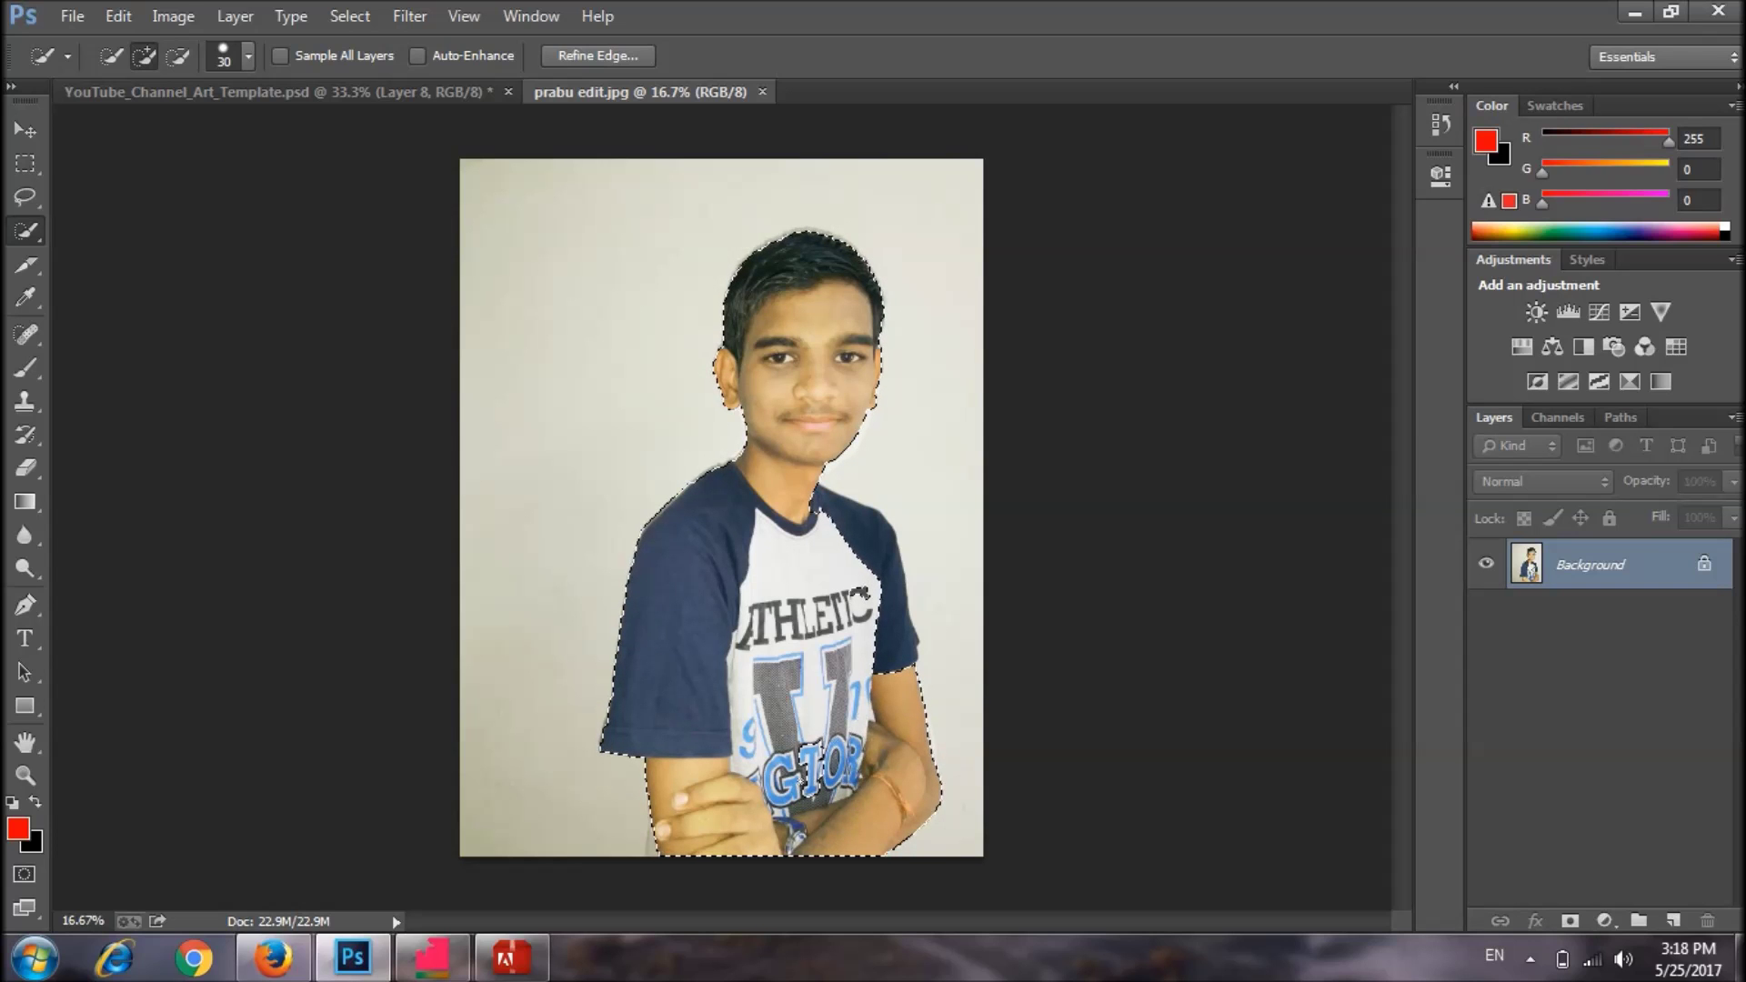
{"action": "left_click", "coordinate": [652, 518]}
{"action": "left_click", "coordinate": [862, 591]}
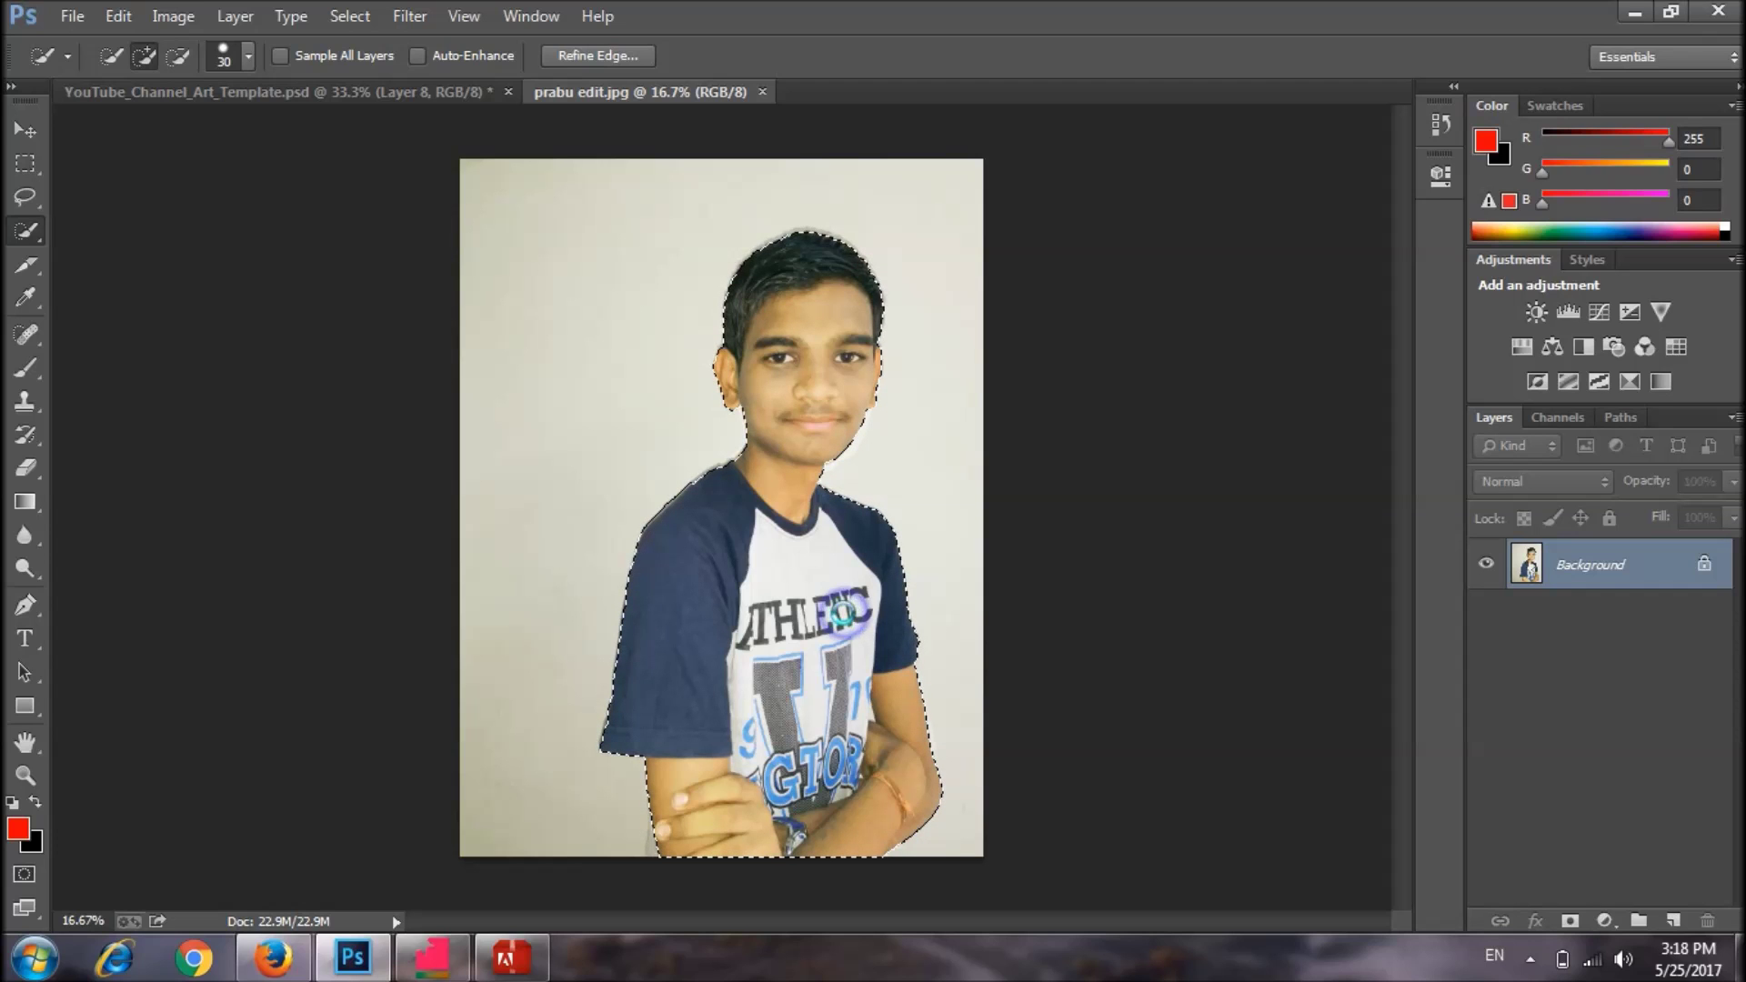
{"action": "right_click", "coordinate": [844, 613]}
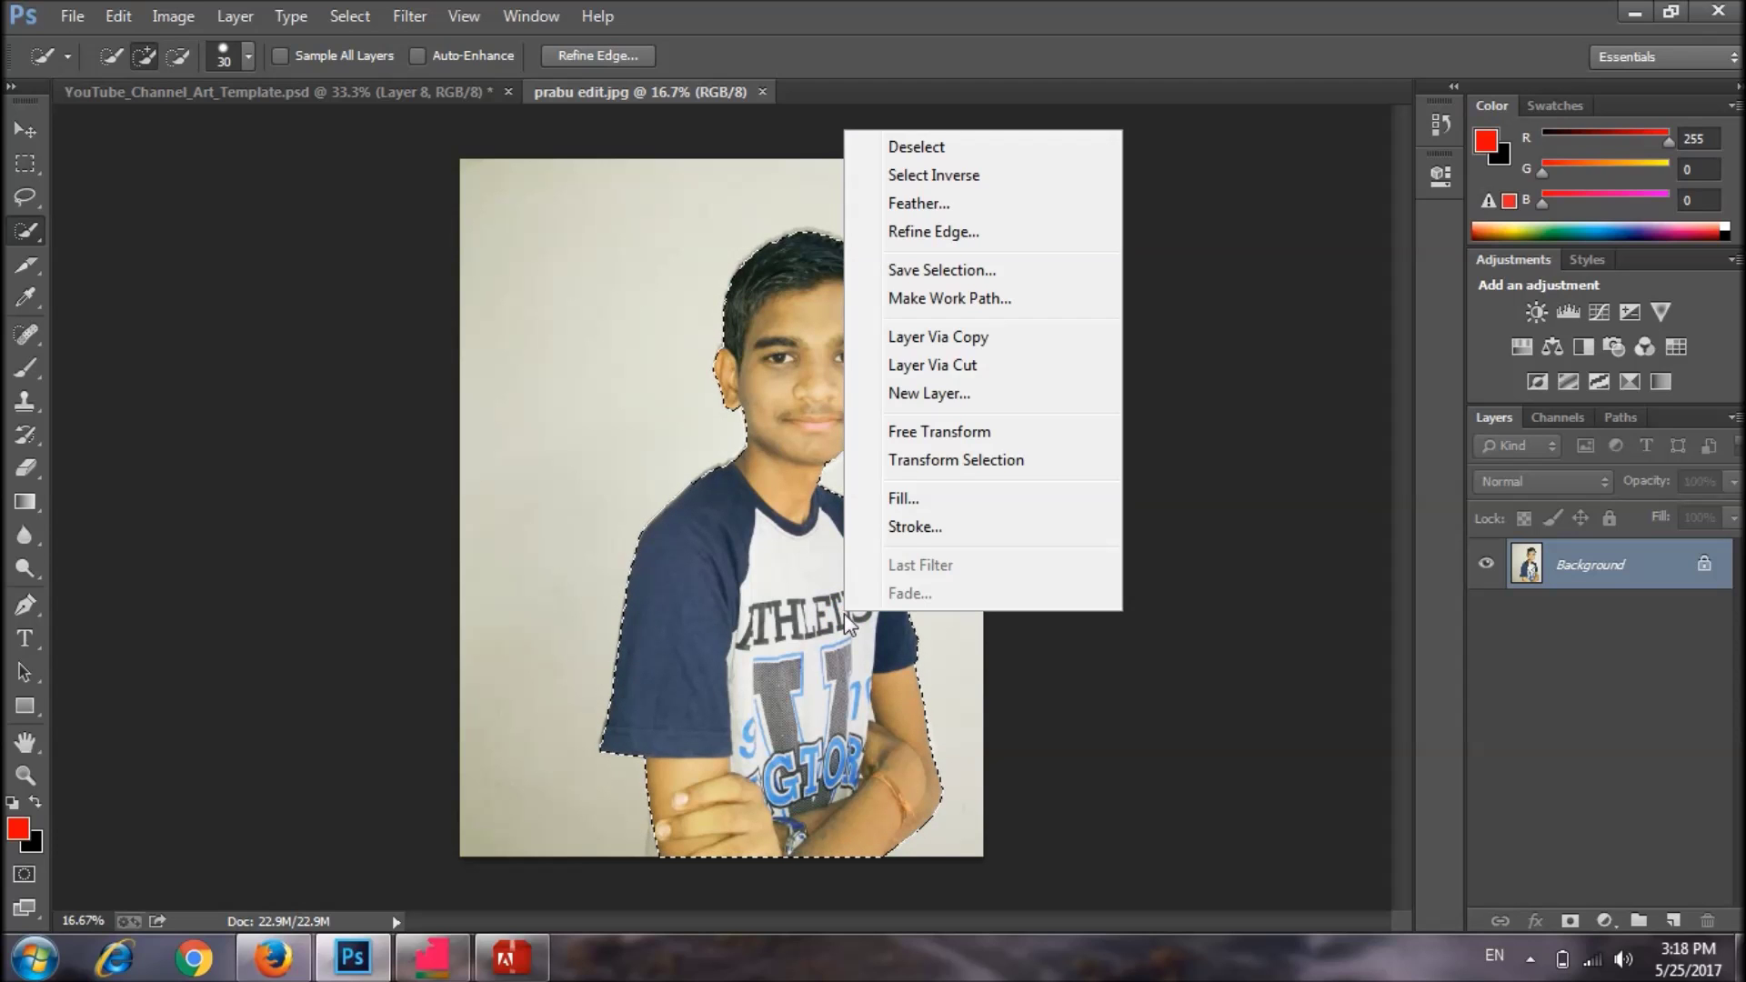
{"action": "left_click", "coordinate": [997, 335]}
Copy the cut-out boy into the YouTube_Channel_Art_Template banner, and close the portrait photo without saving its changes.
{"action": "left_click_drag", "start_coordinate": [746, 104], "coordinate": [745, 139]}
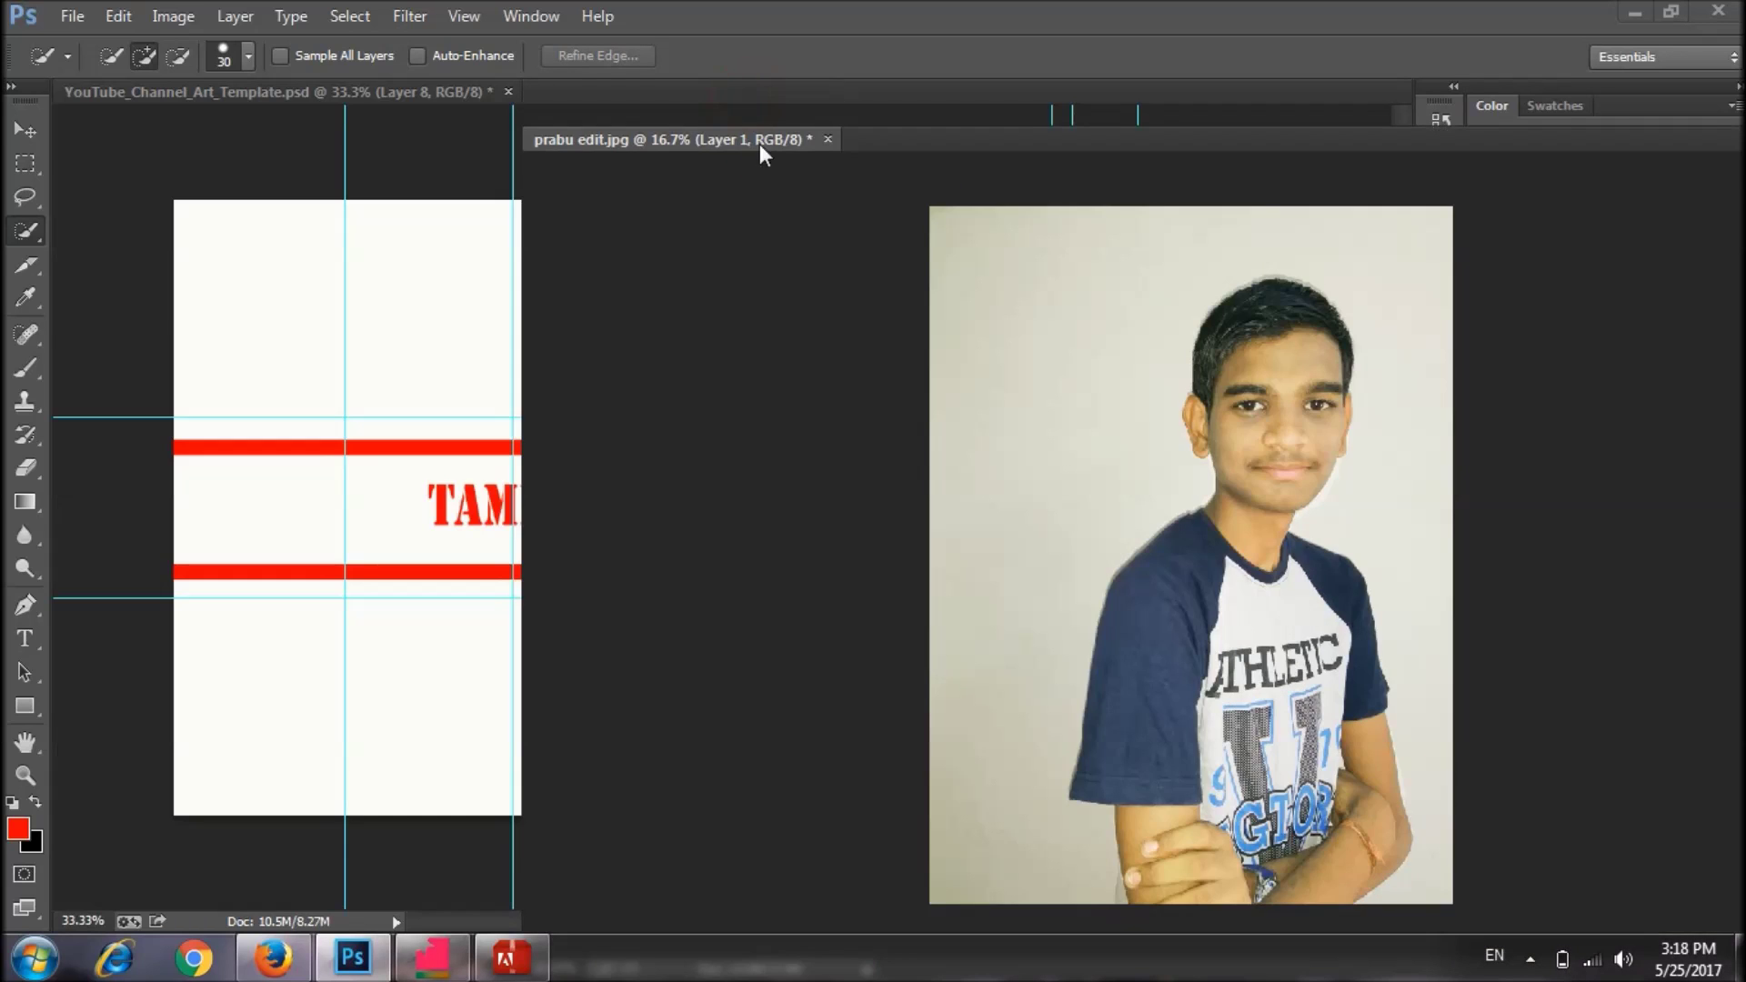
{"action": "left_click", "coordinate": [1592, 565]}
{"action": "left_click_drag", "start_coordinate": [1037, 558], "coordinate": [229, 530]}
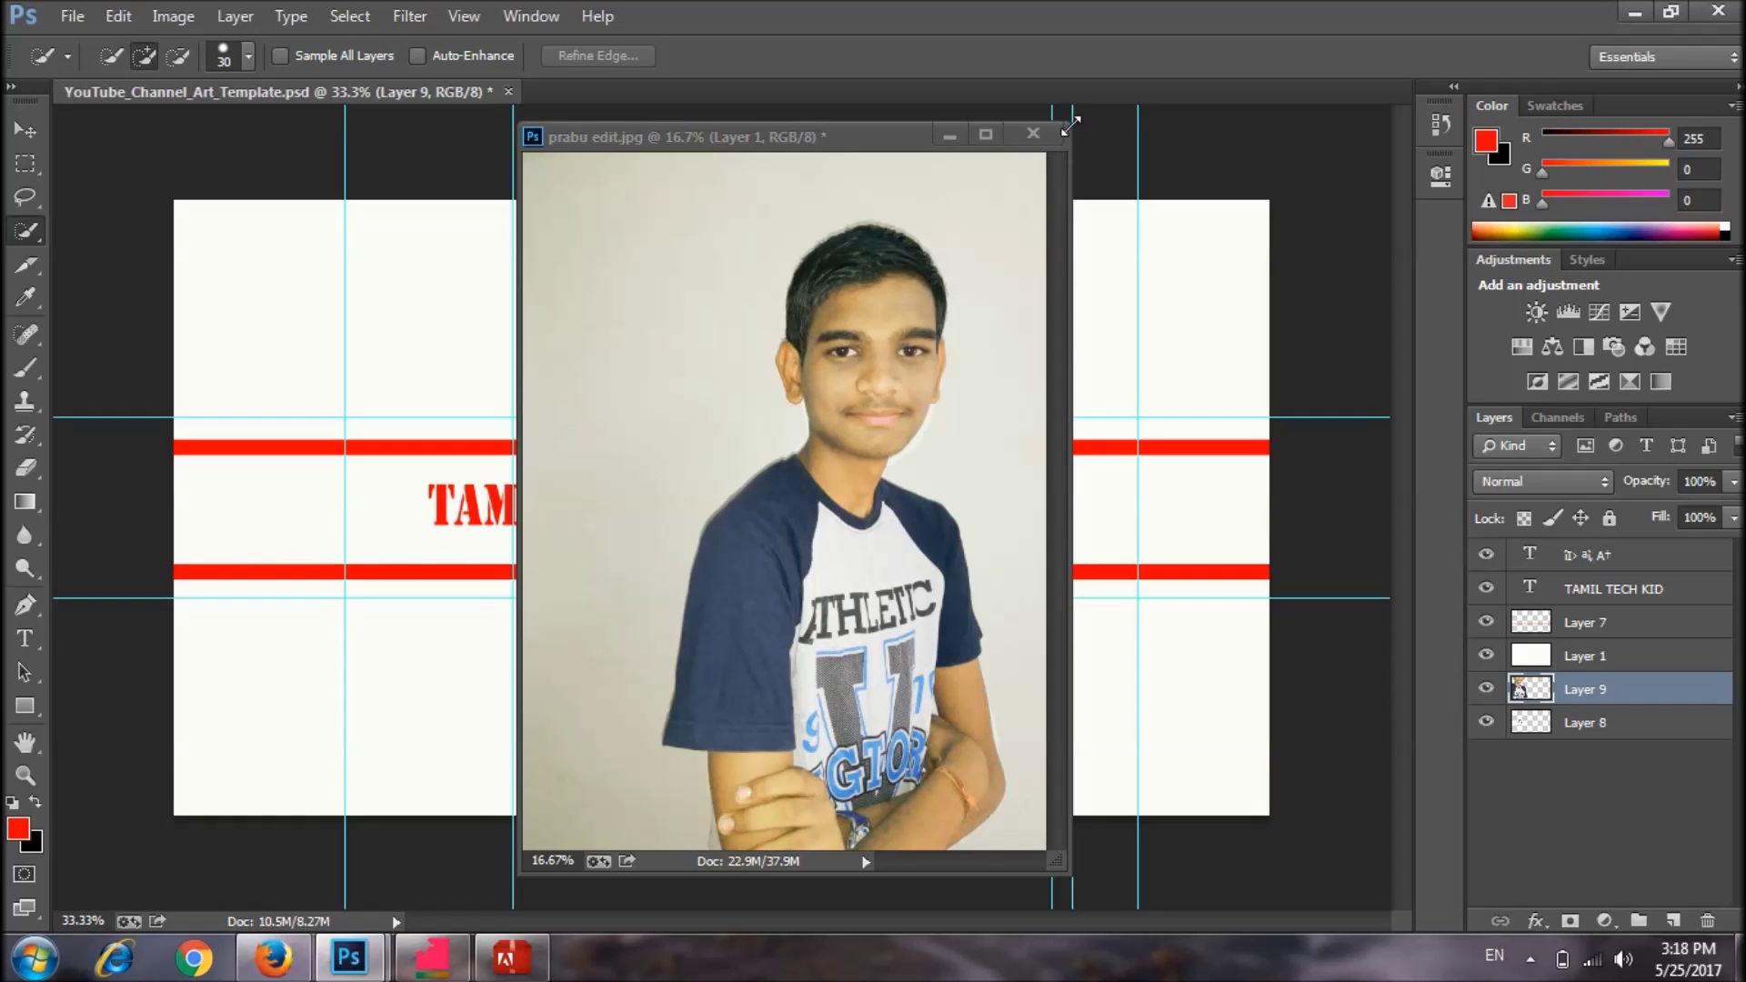
{"action": "left_click", "coordinate": [1035, 146]}
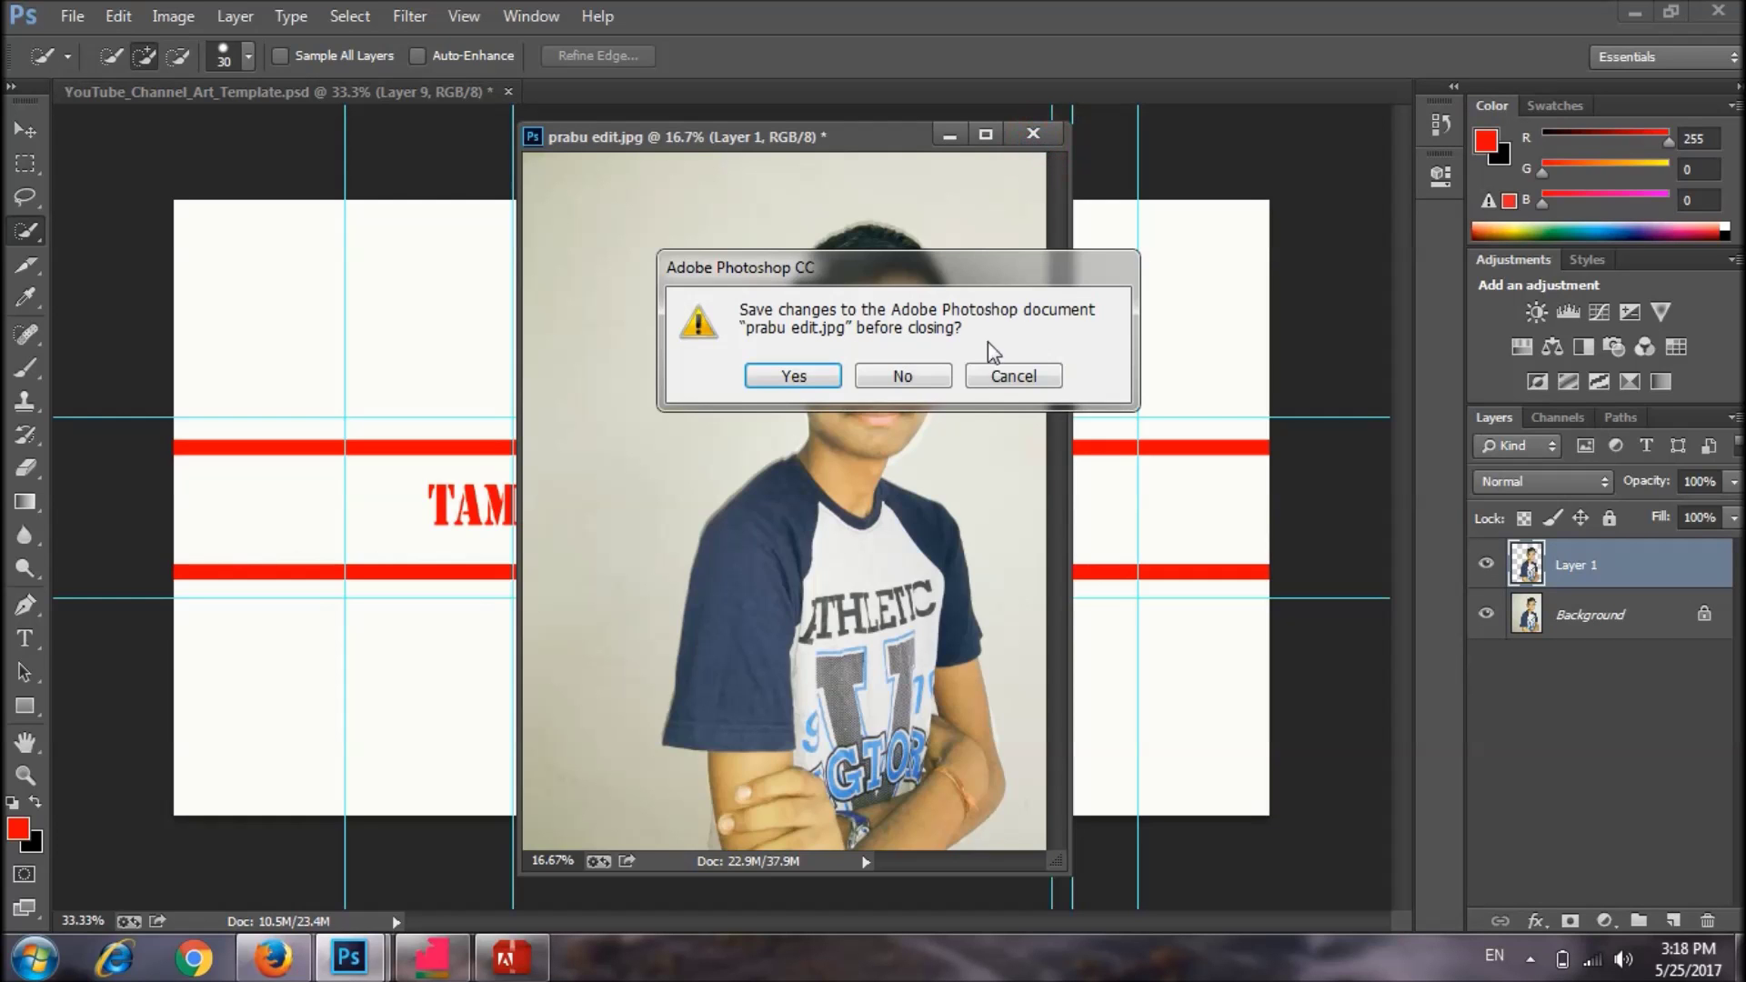
{"action": "left_click", "coordinate": [903, 376]}
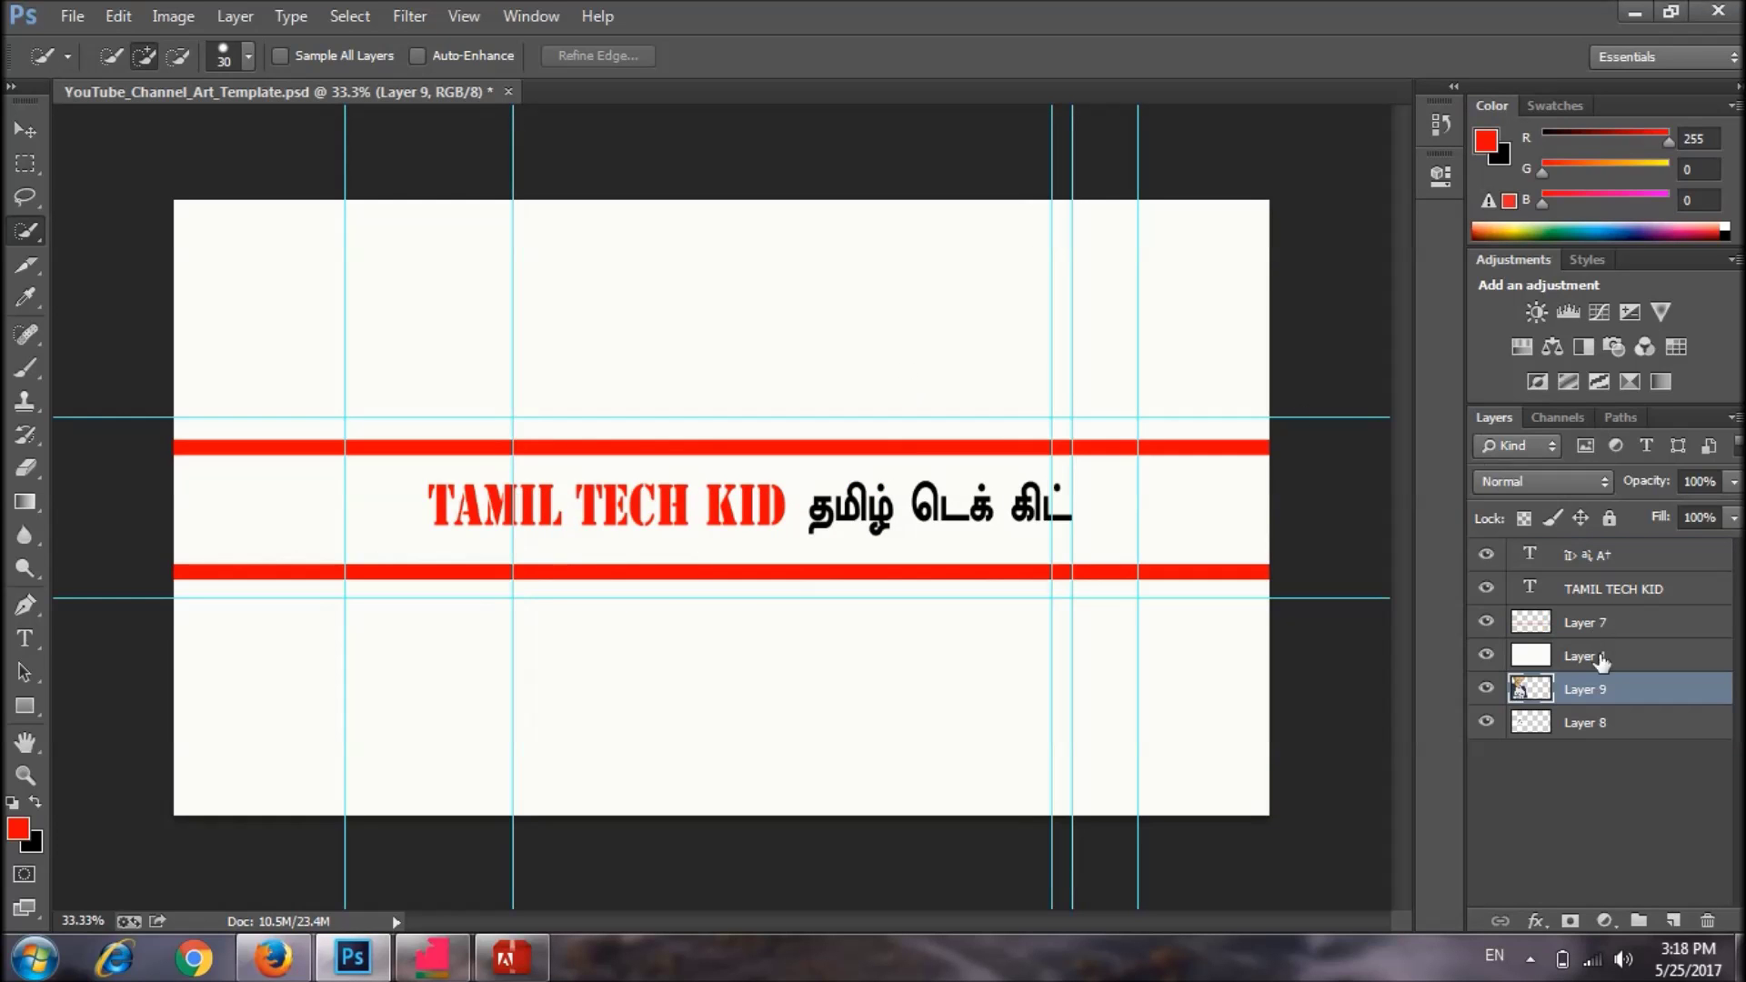
Move the portrait's Layer 9 above the white Layer 1 in the stacking order, keeping Layer 9 selected.
{"action": "left_click_drag", "start_coordinate": [1586, 694], "coordinate": [1606, 646]}
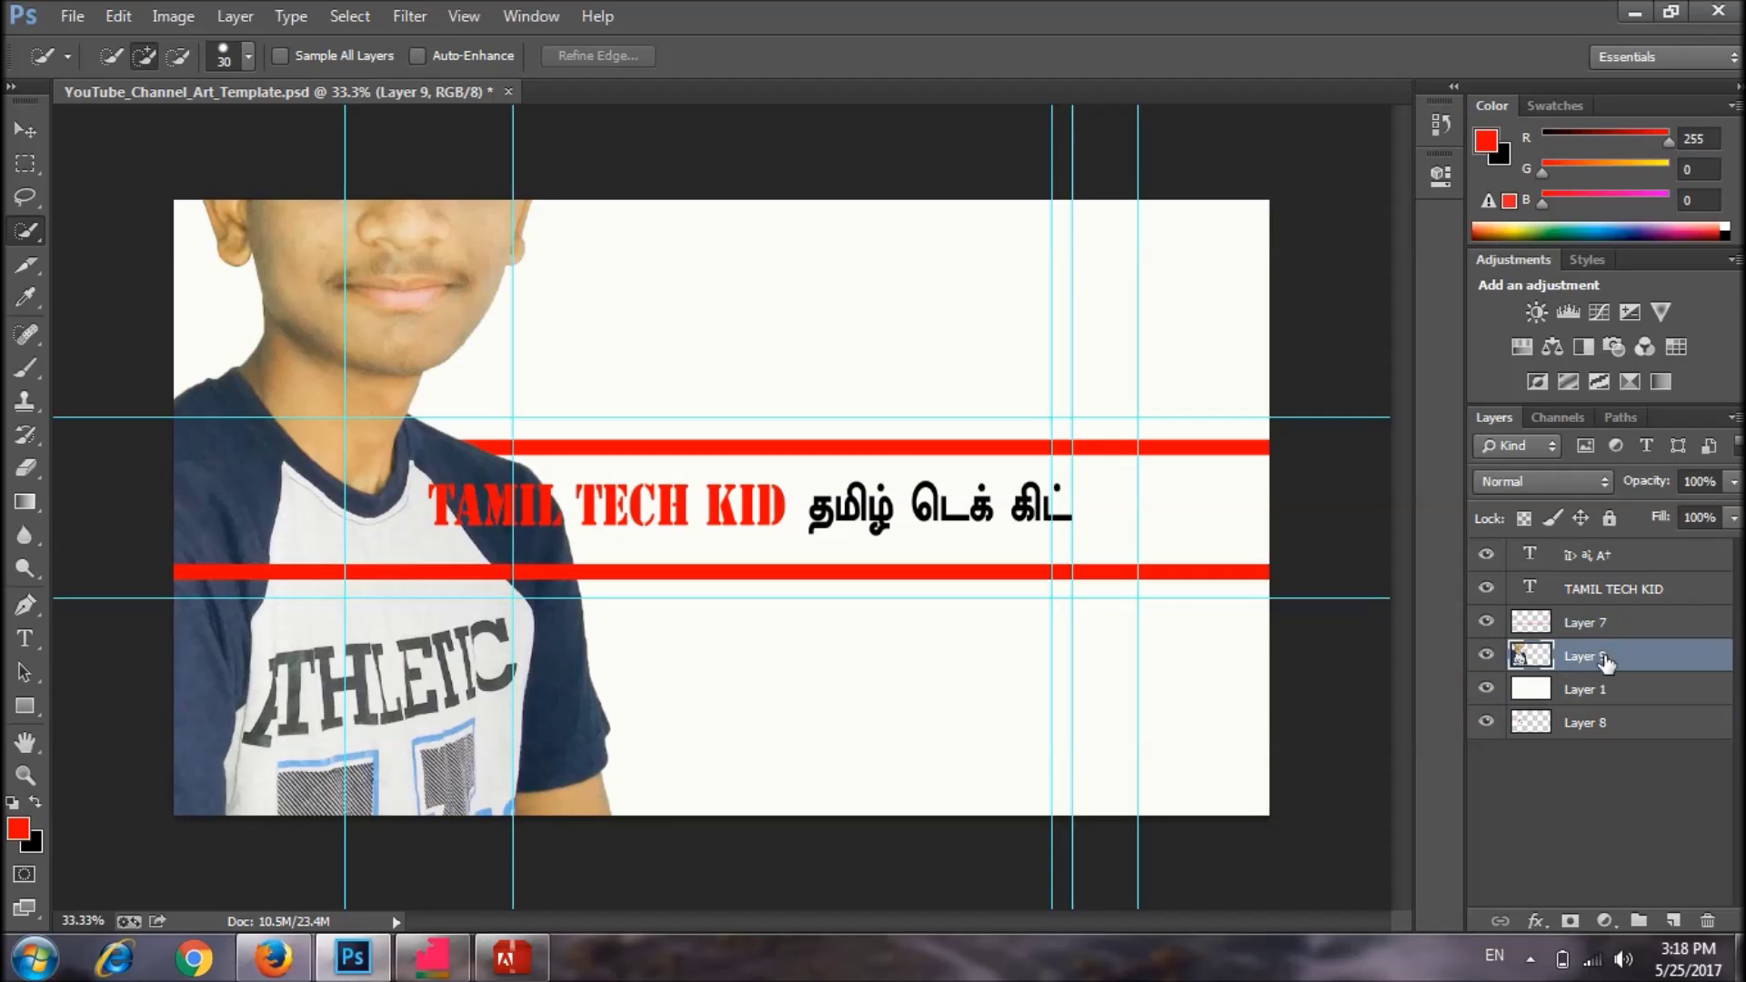
{"action": "left_click", "coordinate": [1605, 723]}
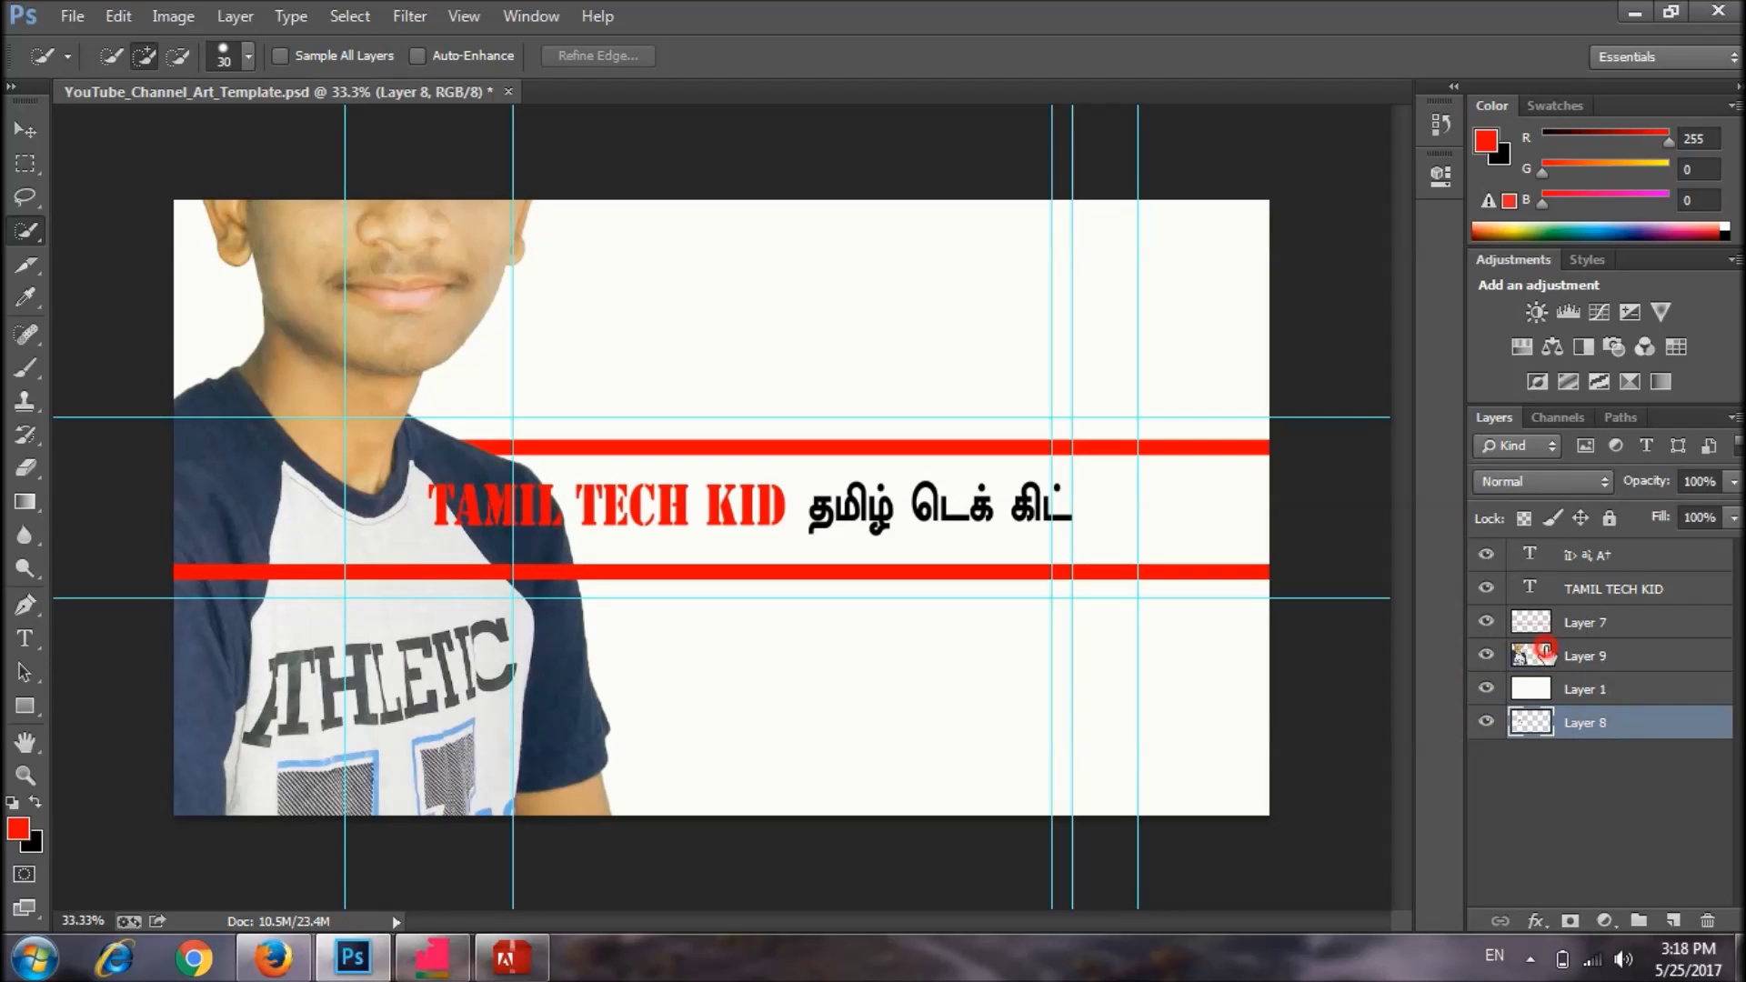
{"action": "left_click", "coordinate": [1545, 648]}
Scale the portrait to about 14.43% width and 9.24% height, place it before TAMIL TECH KID between the stripes, and apply the transformation.
{"action": "left_click", "coordinate": [20, 133]}
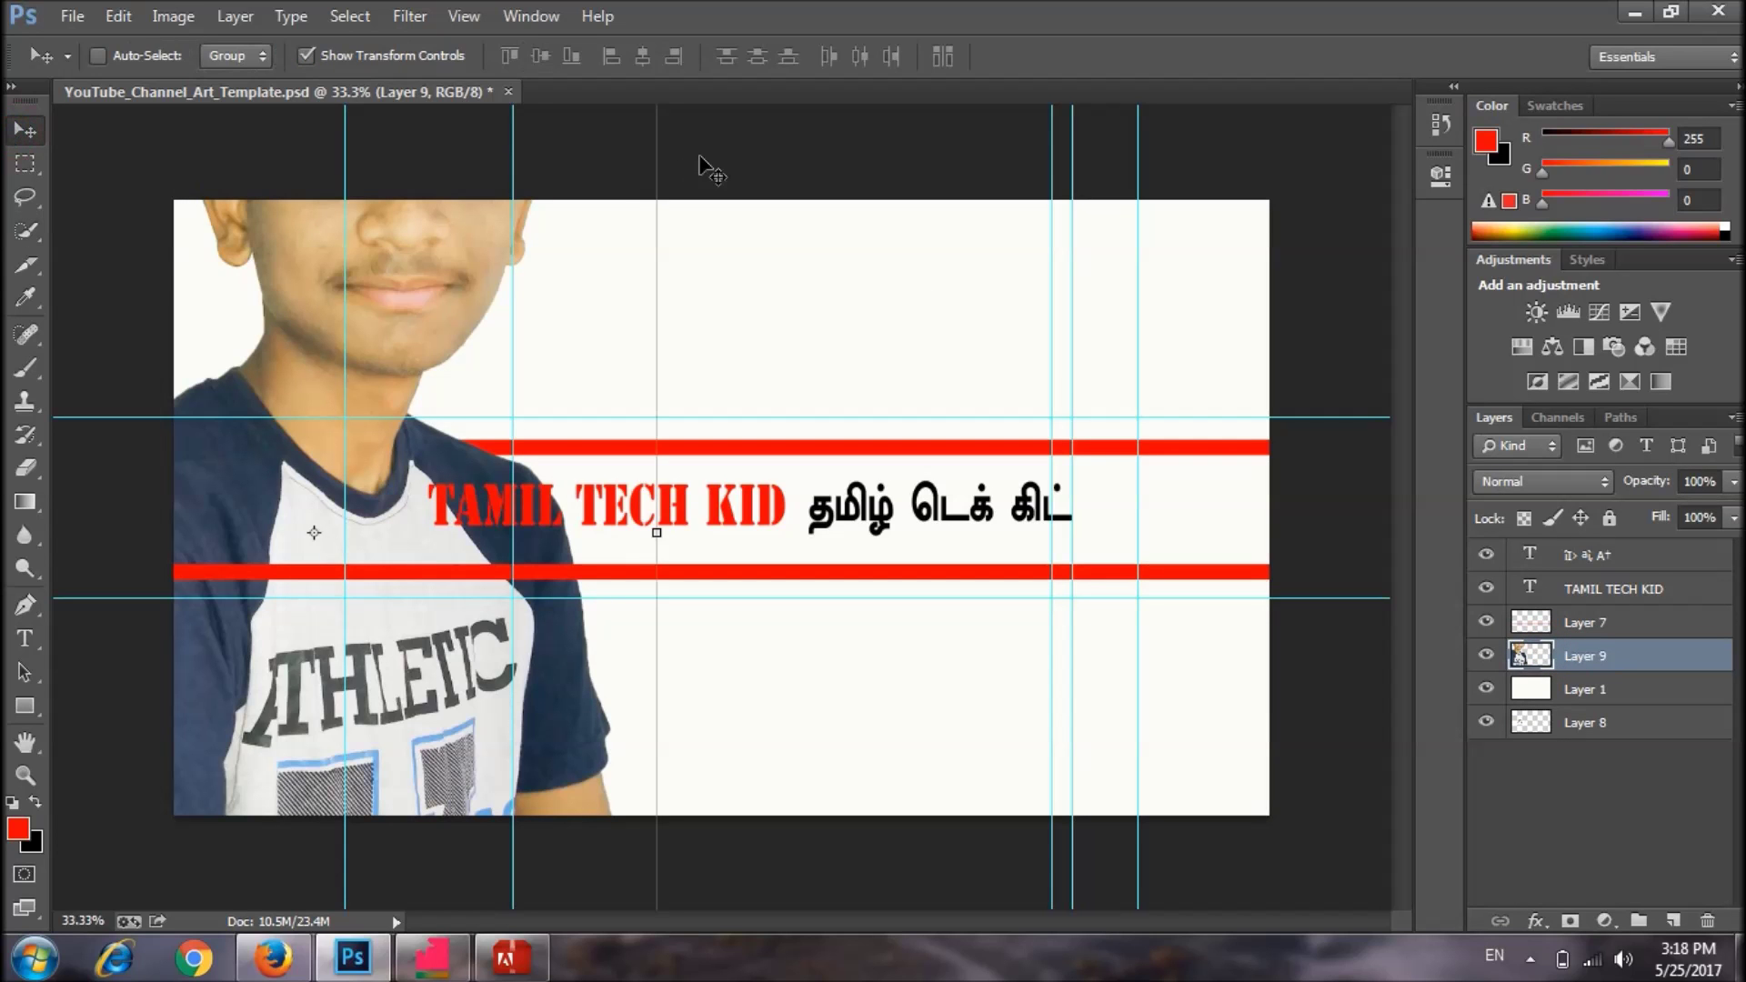
{"action": "left_click_drag", "start_coordinate": [576, 183], "coordinate": [671, 709]}
{"action": "left_click_drag", "start_coordinate": [755, 437], "coordinate": [489, 506]}
{"action": "left_click_drag", "start_coordinate": [508, 268], "coordinate": [411, 449]}
{"action": "left_click_drag", "start_coordinate": [410, 604], "coordinate": [402, 557]}
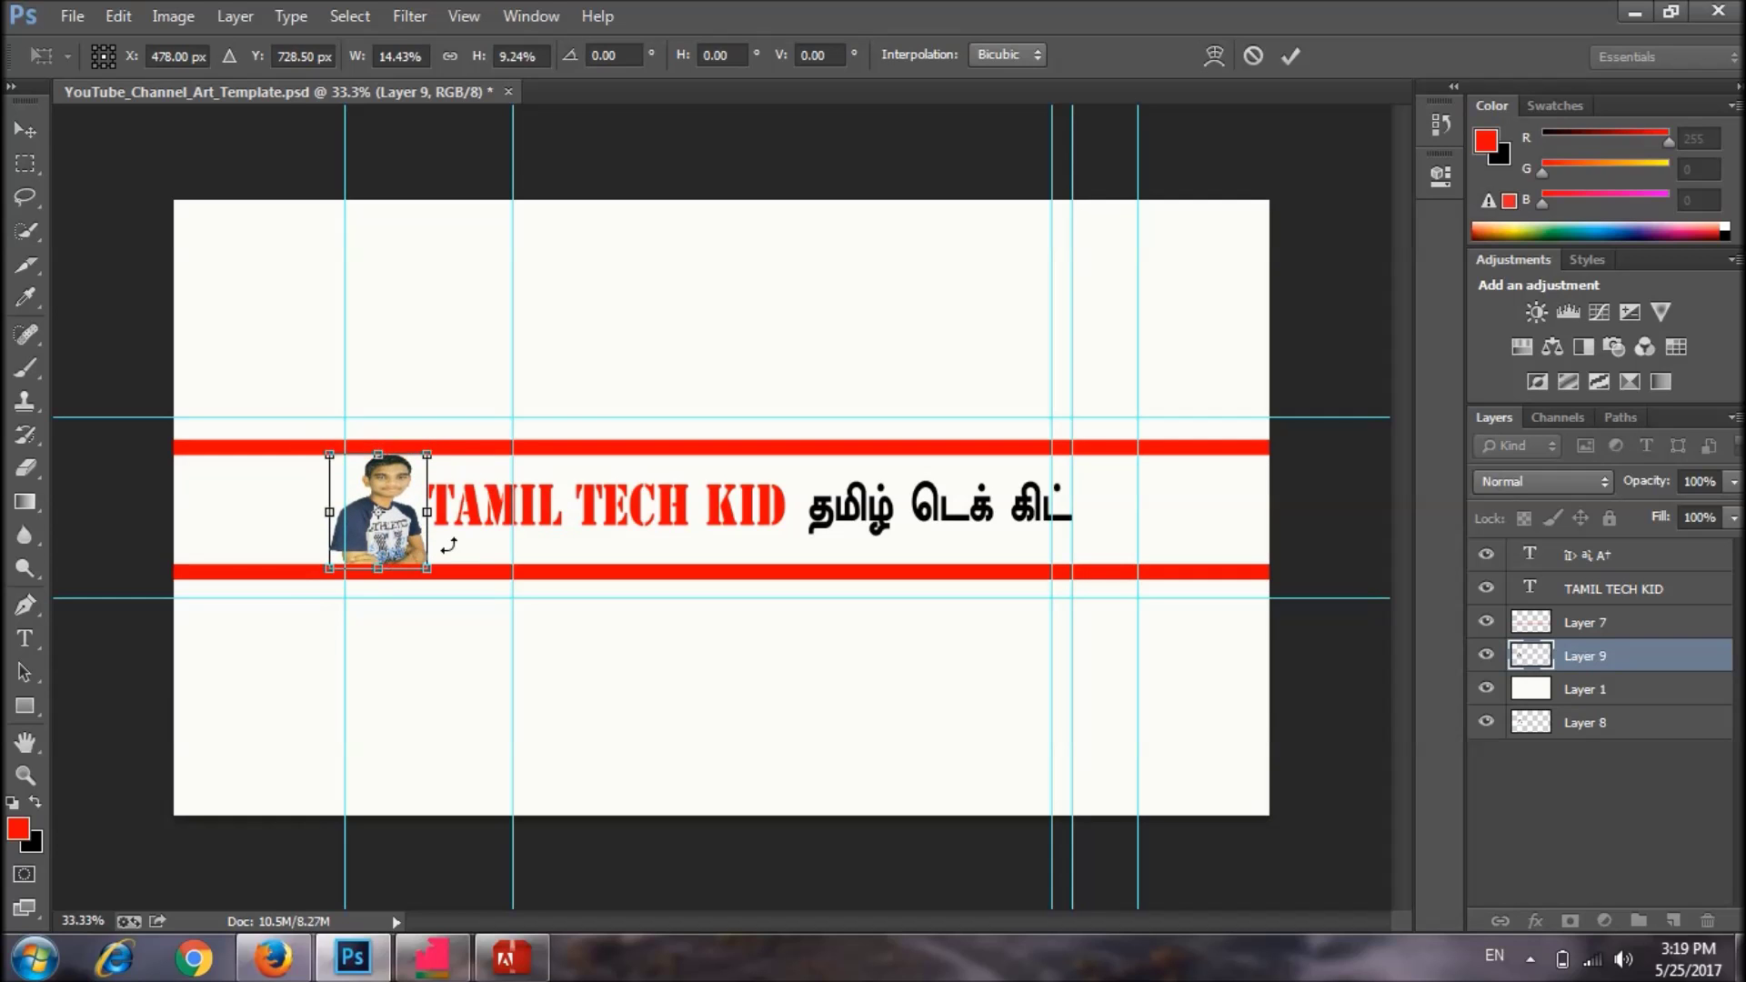
{"action": "mouse_move", "coordinate": [383, 525]}
{"action": "left_mouse_down"}
{"action": "mouse_move", "coordinate": [402, 537]}
{"action": "mouse_move", "coordinate": [373, 531]}
{"action": "left_mouse_up"}
{"action": "left_click", "coordinate": [20, 127]}
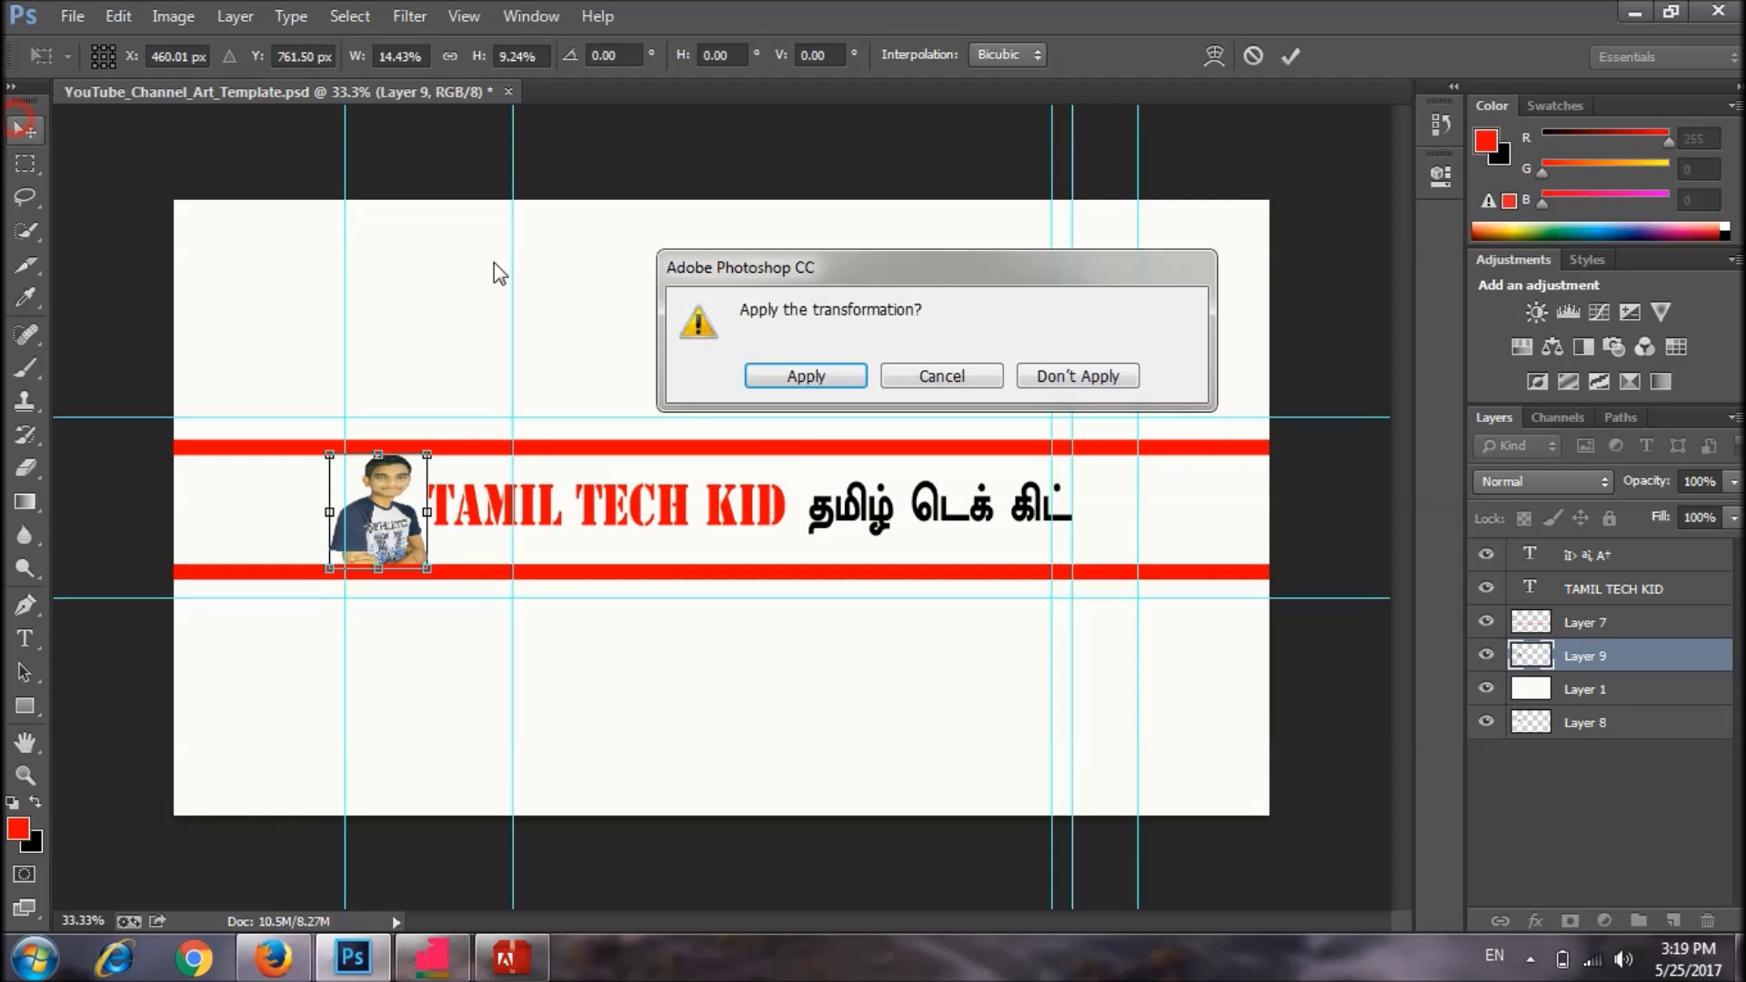
{"action": "left_click", "coordinate": [800, 372]}
Paste a second portrait above Layer 9, scale it to about 14.30% width and 8.97% height after the Tamil title, and apply.
{"action": "left_click", "coordinate": [1657, 622]}
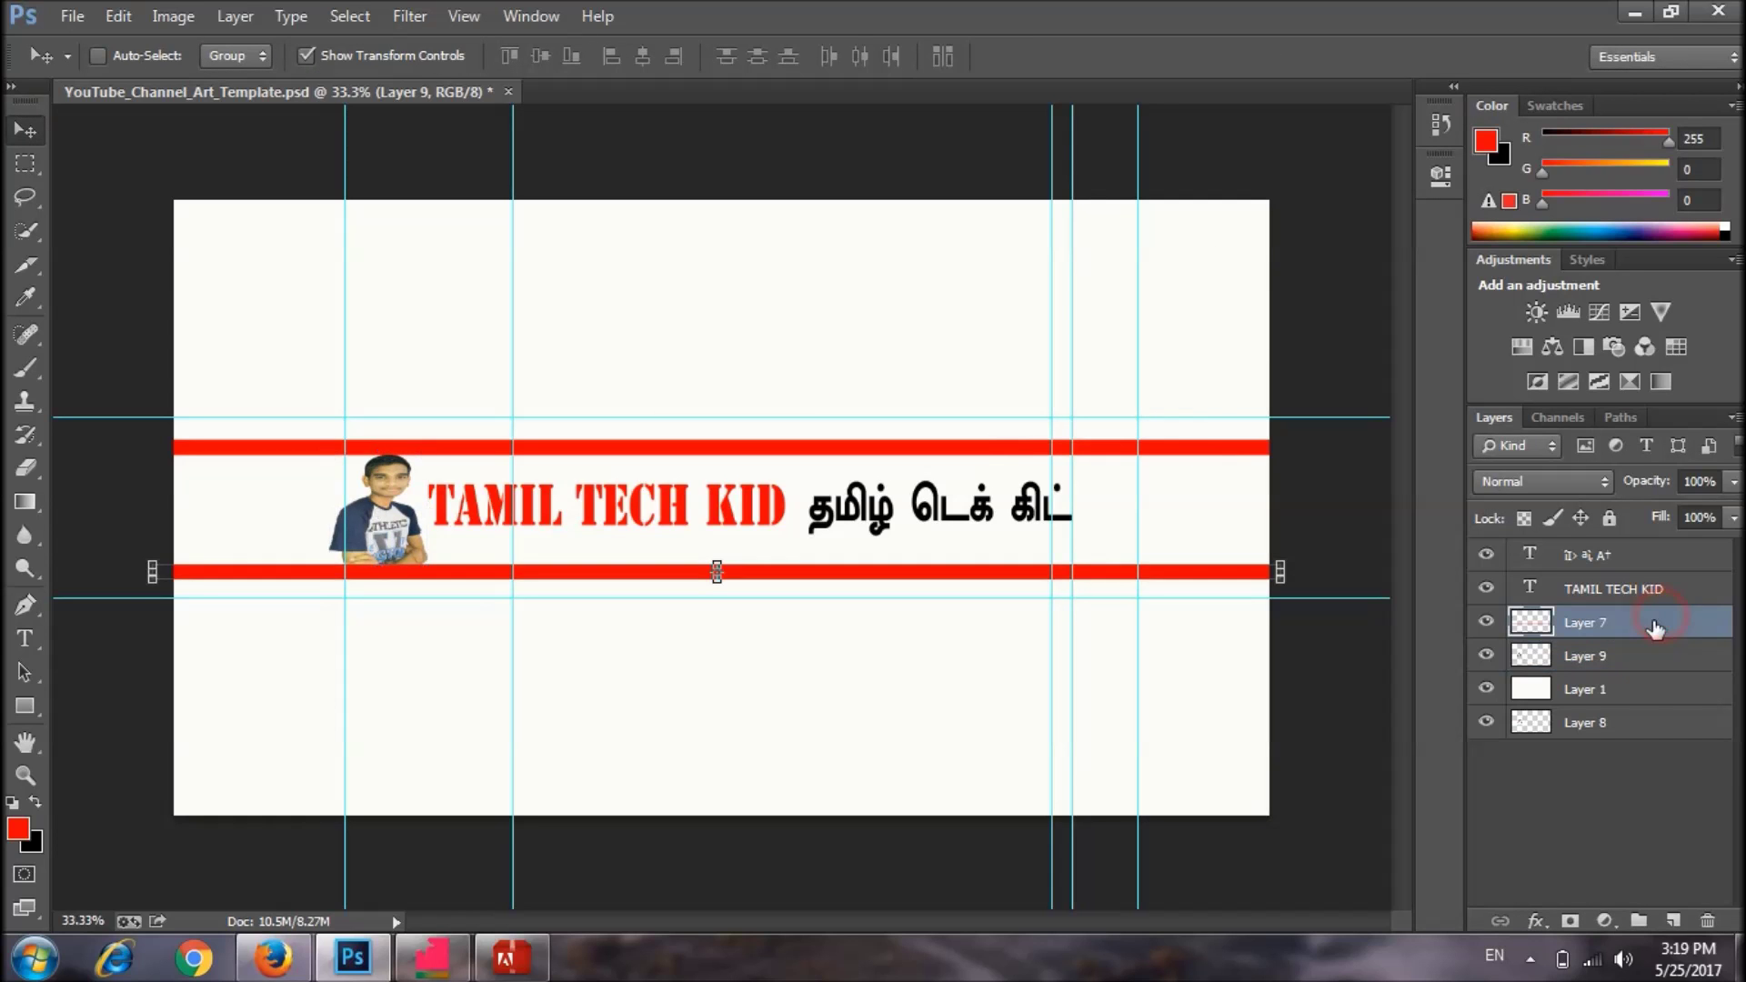
{"action": "left_click", "coordinate": [1634, 655]}
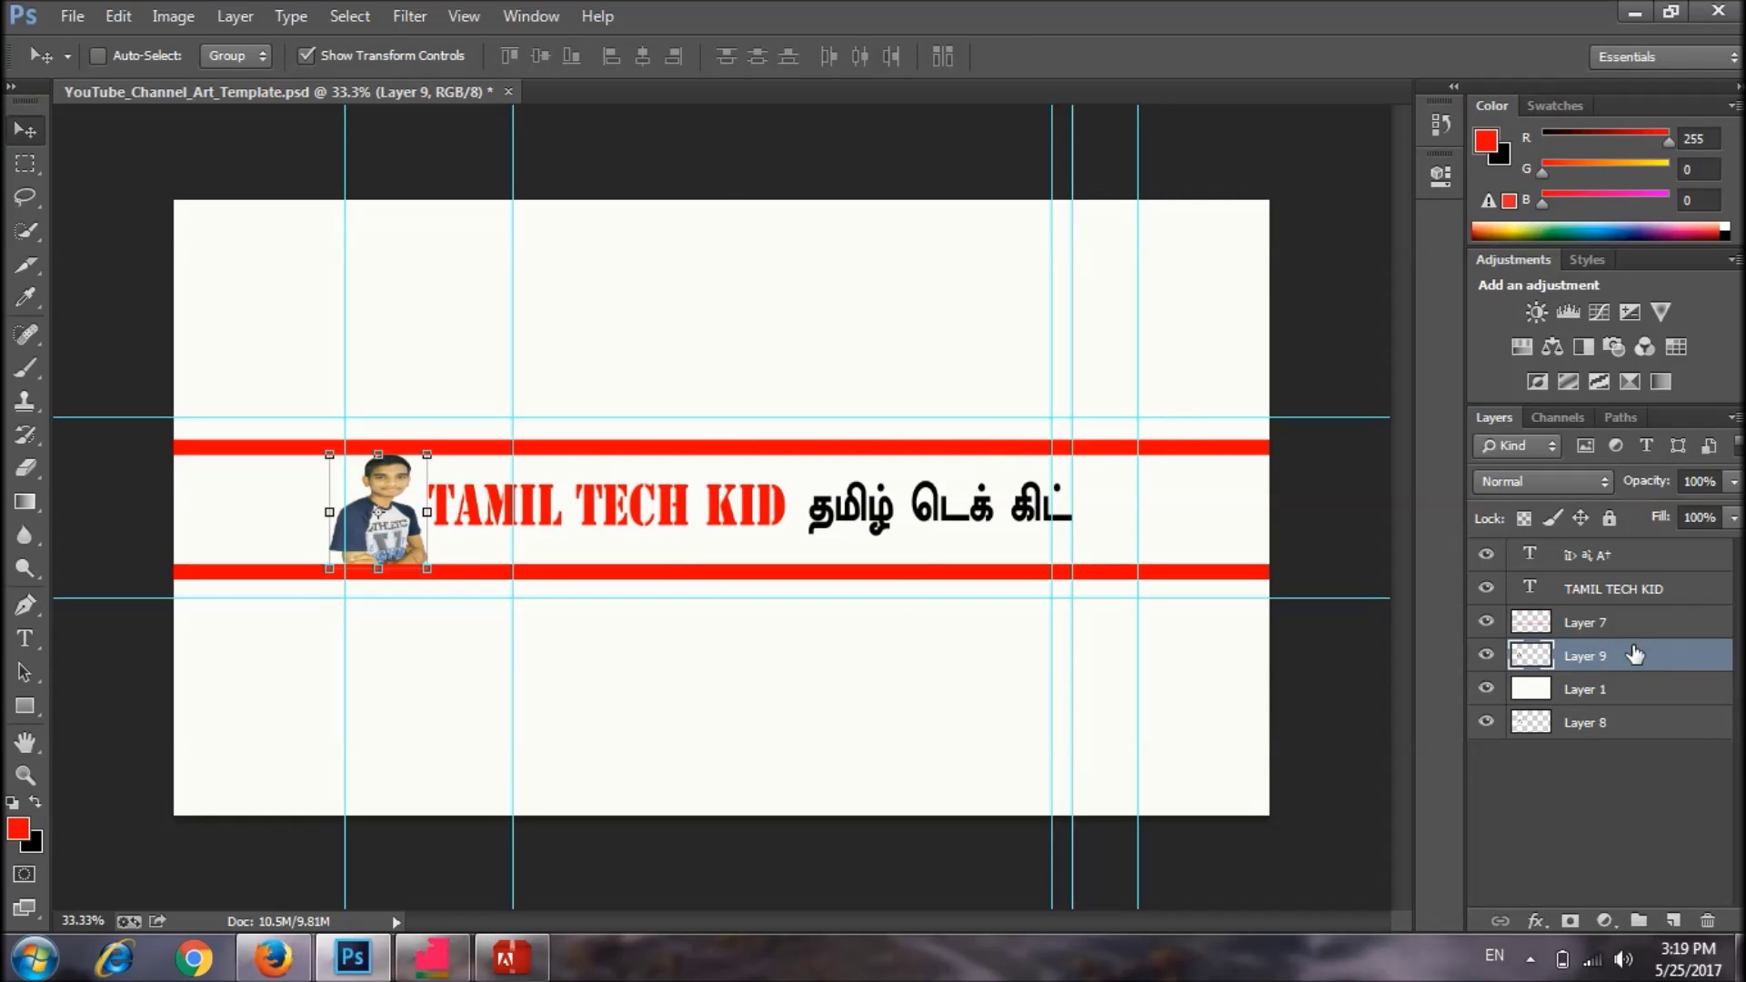
{"action": "key", "text": "ctrl+v"}
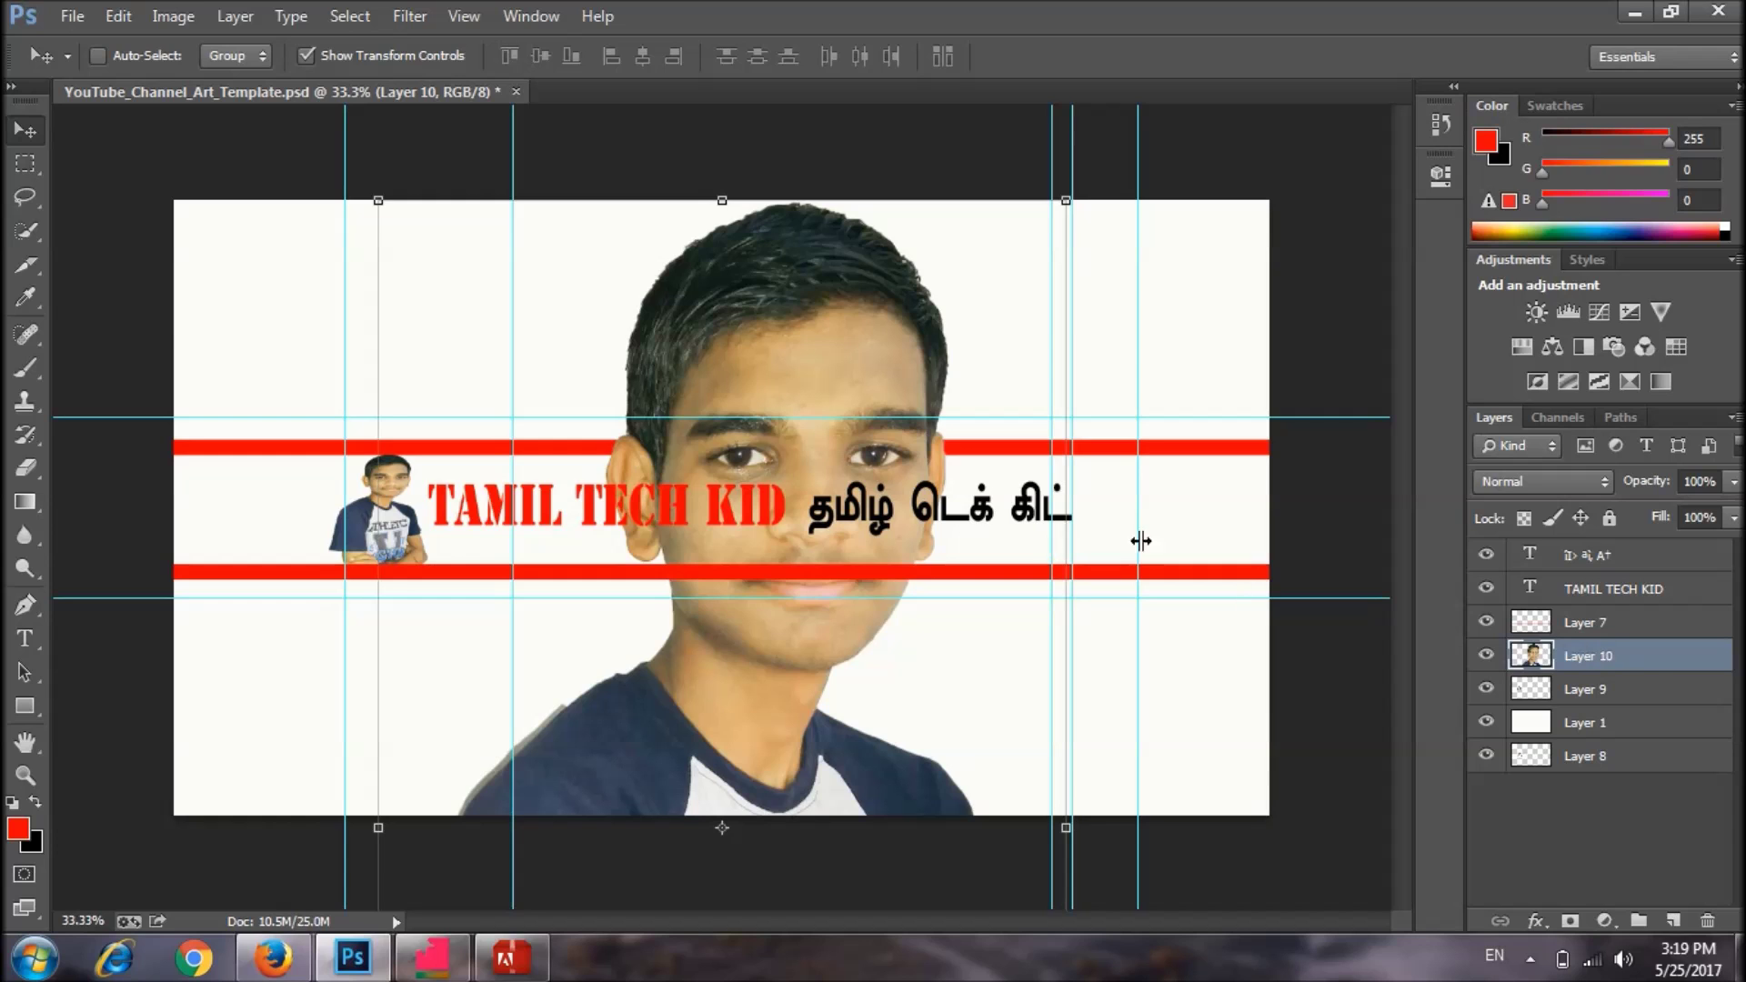
{"action": "left_click_drag", "start_coordinate": [1061, 202], "coordinate": [1149, 489]}
{"action": "left_click_drag", "start_coordinate": [1209, 430], "coordinate": [1146, 497]}
{"action": "left_click", "coordinate": [1186, 446]}
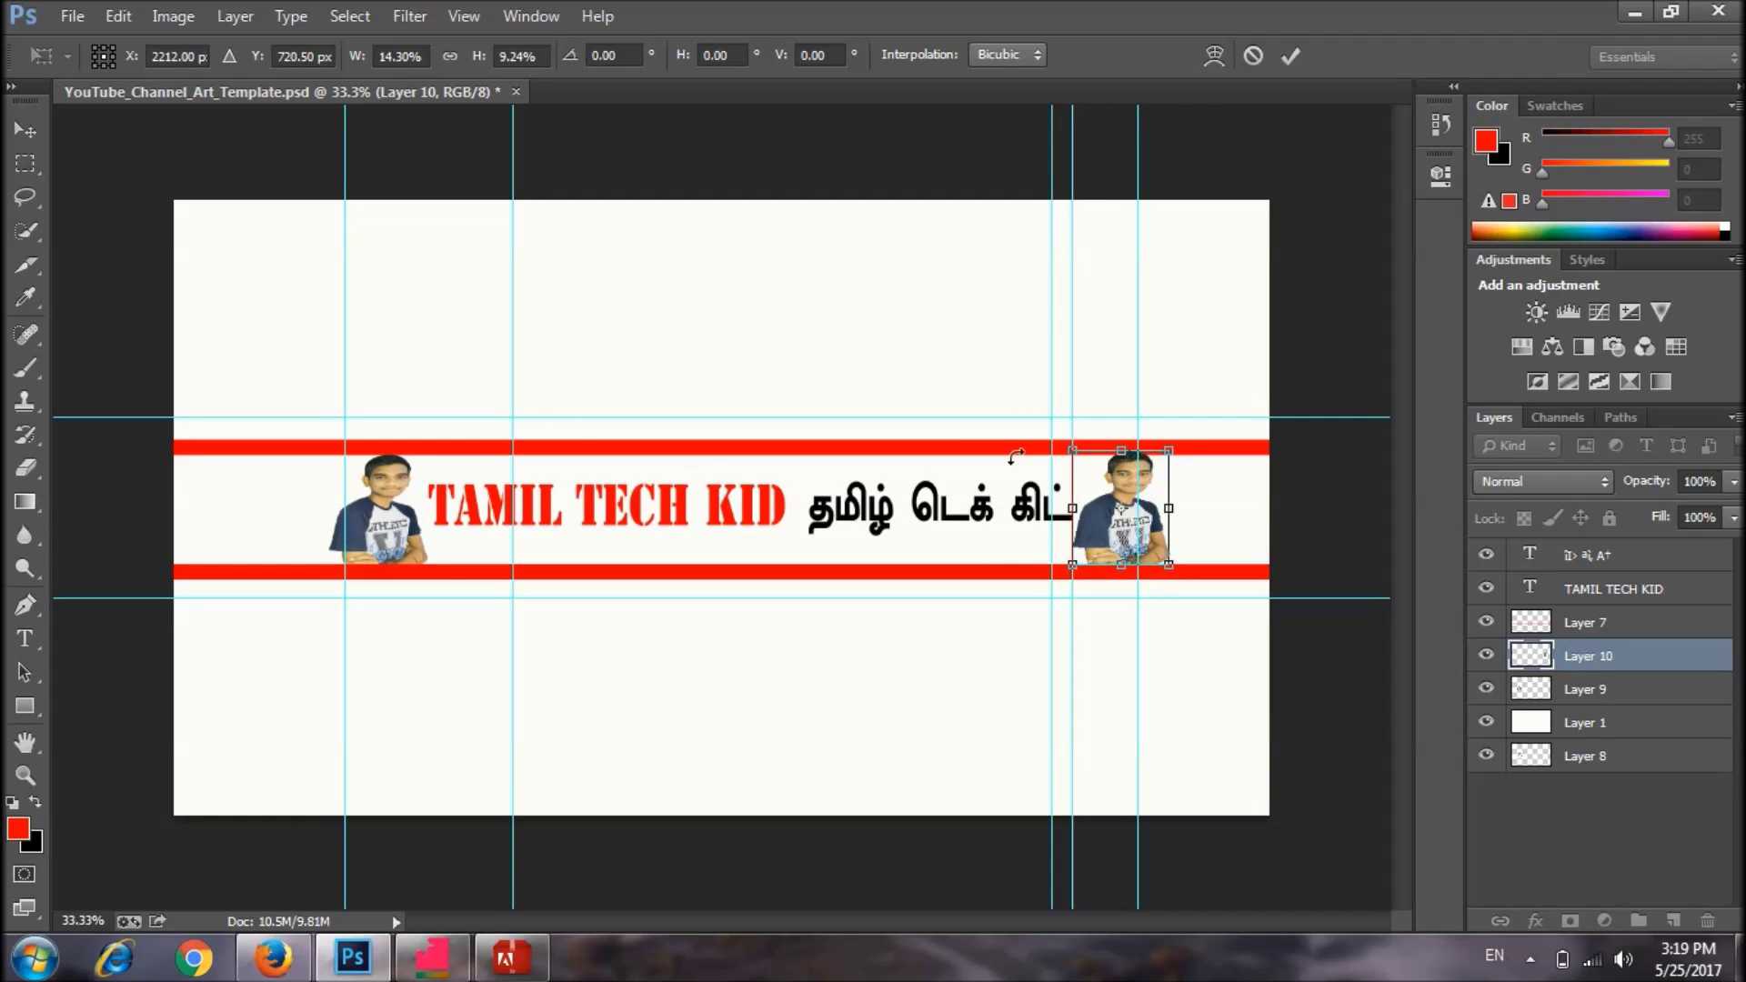
{"action": "left_click_drag", "start_coordinate": [1125, 448], "coordinate": [1125, 459]}
{"action": "left_click", "coordinate": [25, 130]}
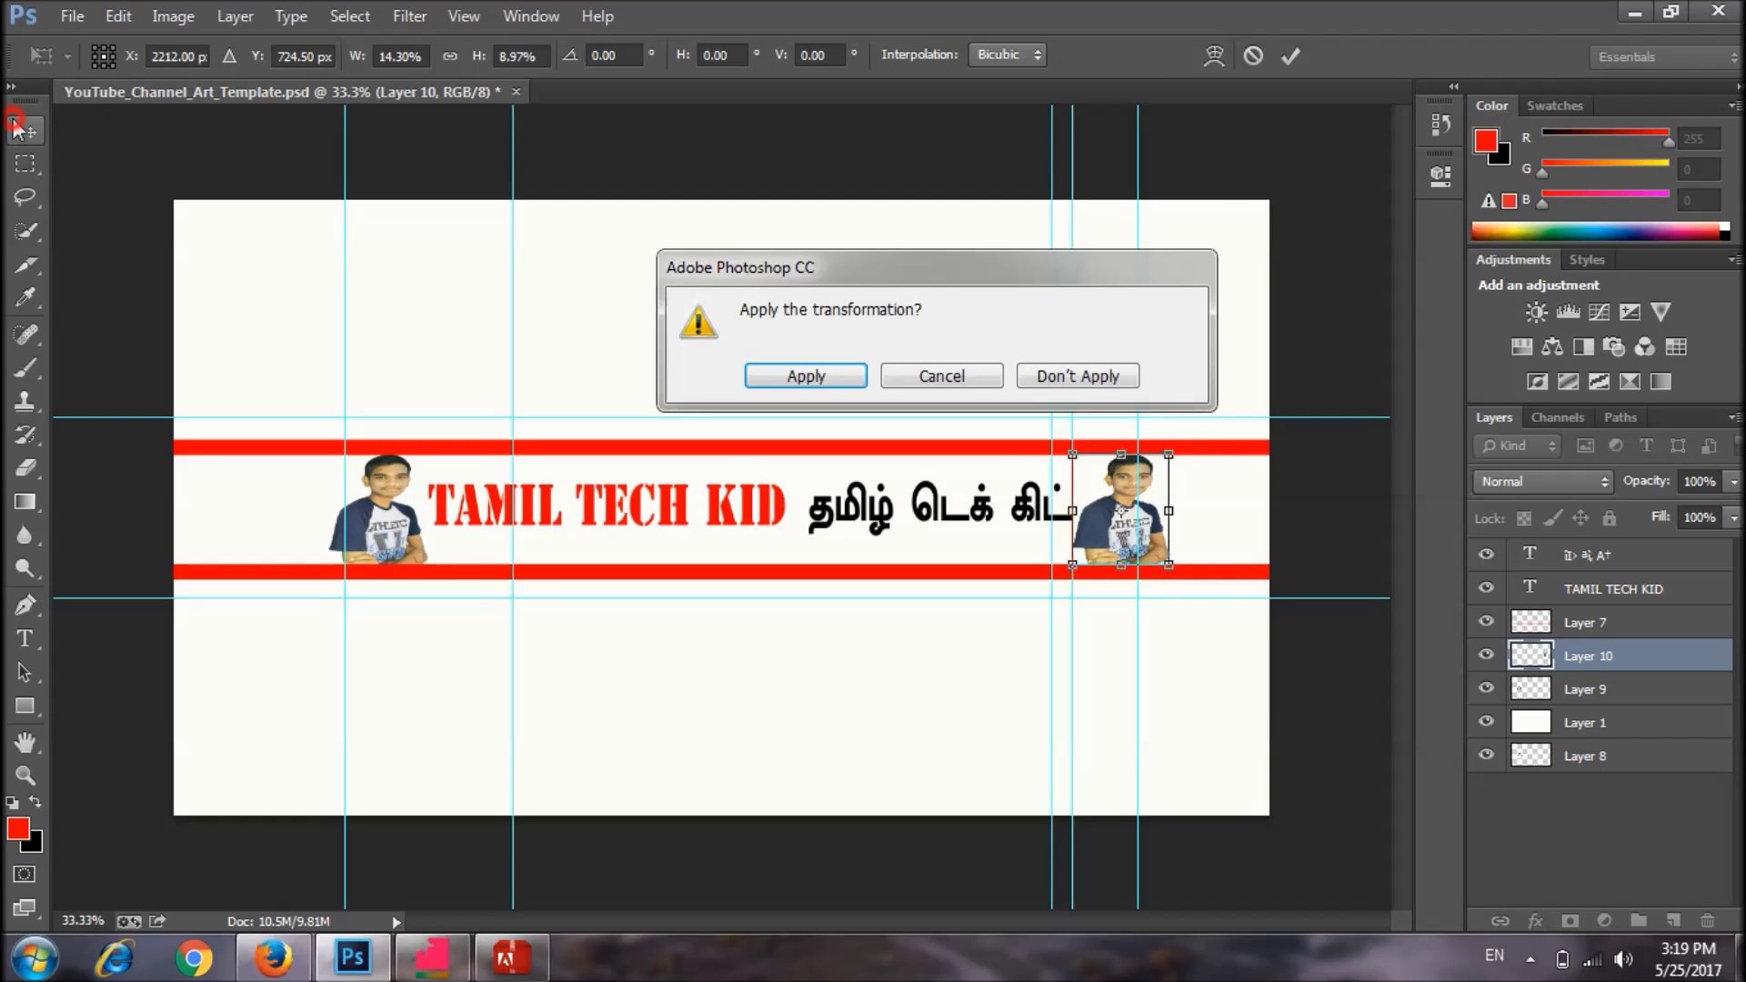
{"action": "left_click", "coordinate": [826, 378]}
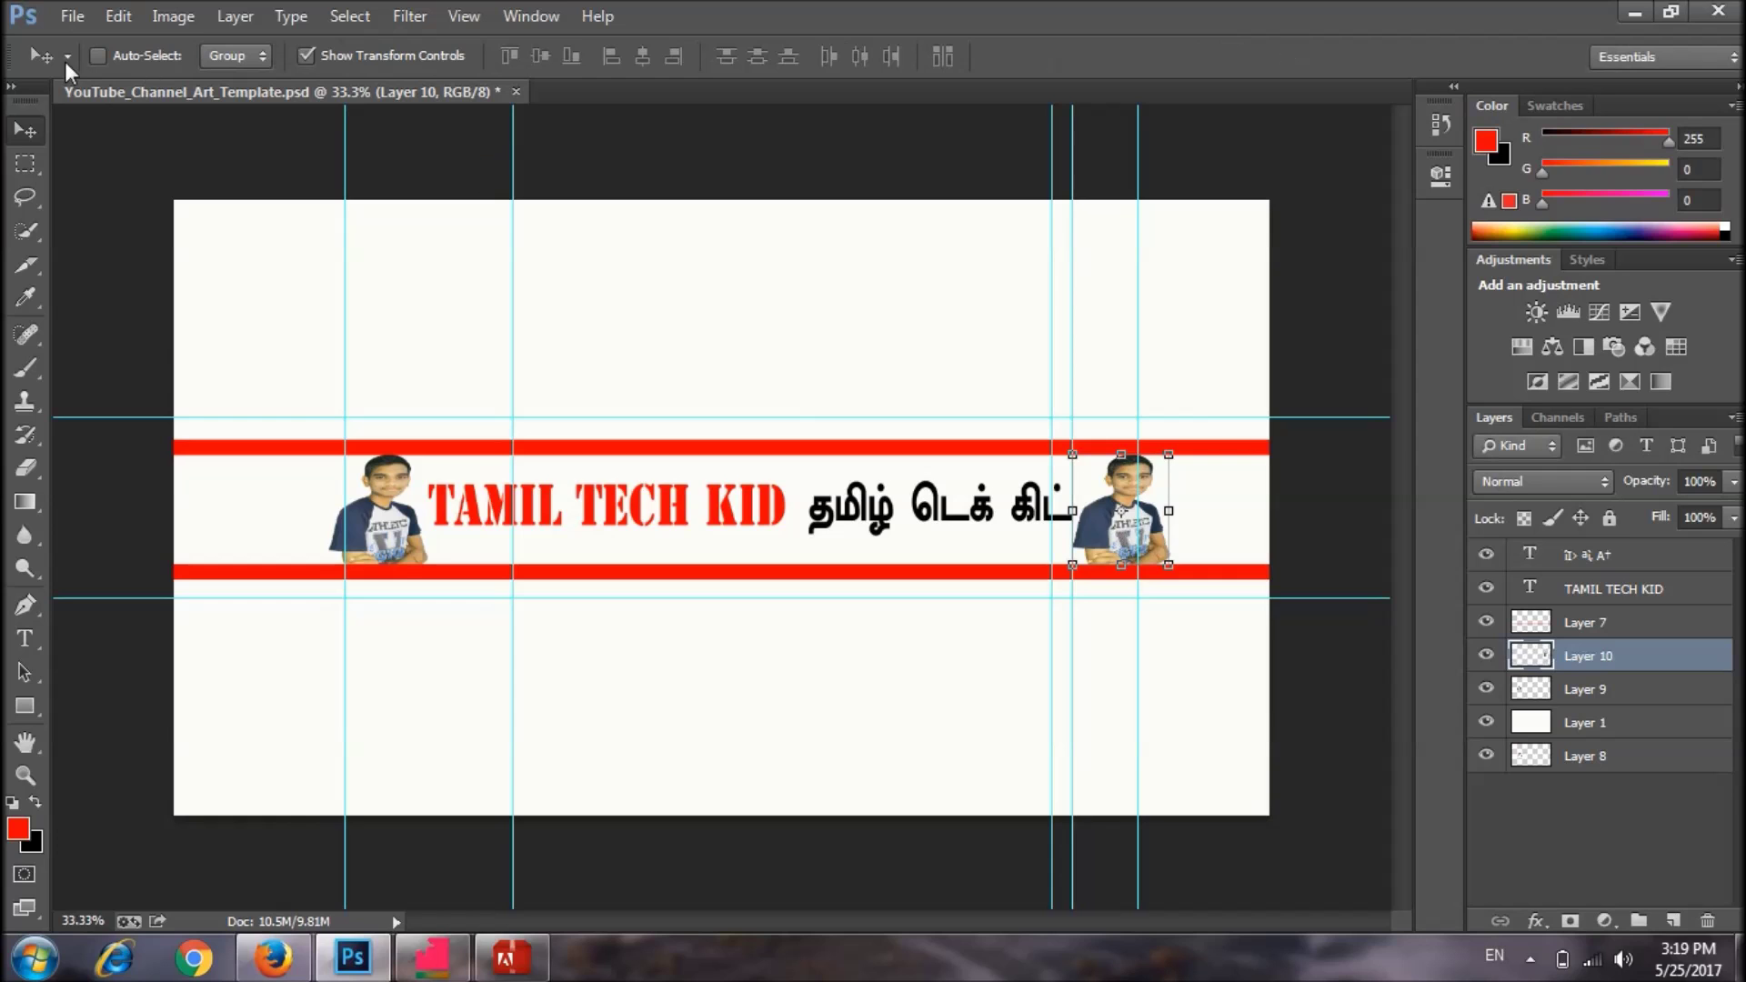
Save the banner as JPEG in Pictures at quality 12, replacing YouTube_Channel_Art_Template.jpg, and quit Photoshop without saving the PSD.
{"action": "left_click", "coordinate": [72, 17]}
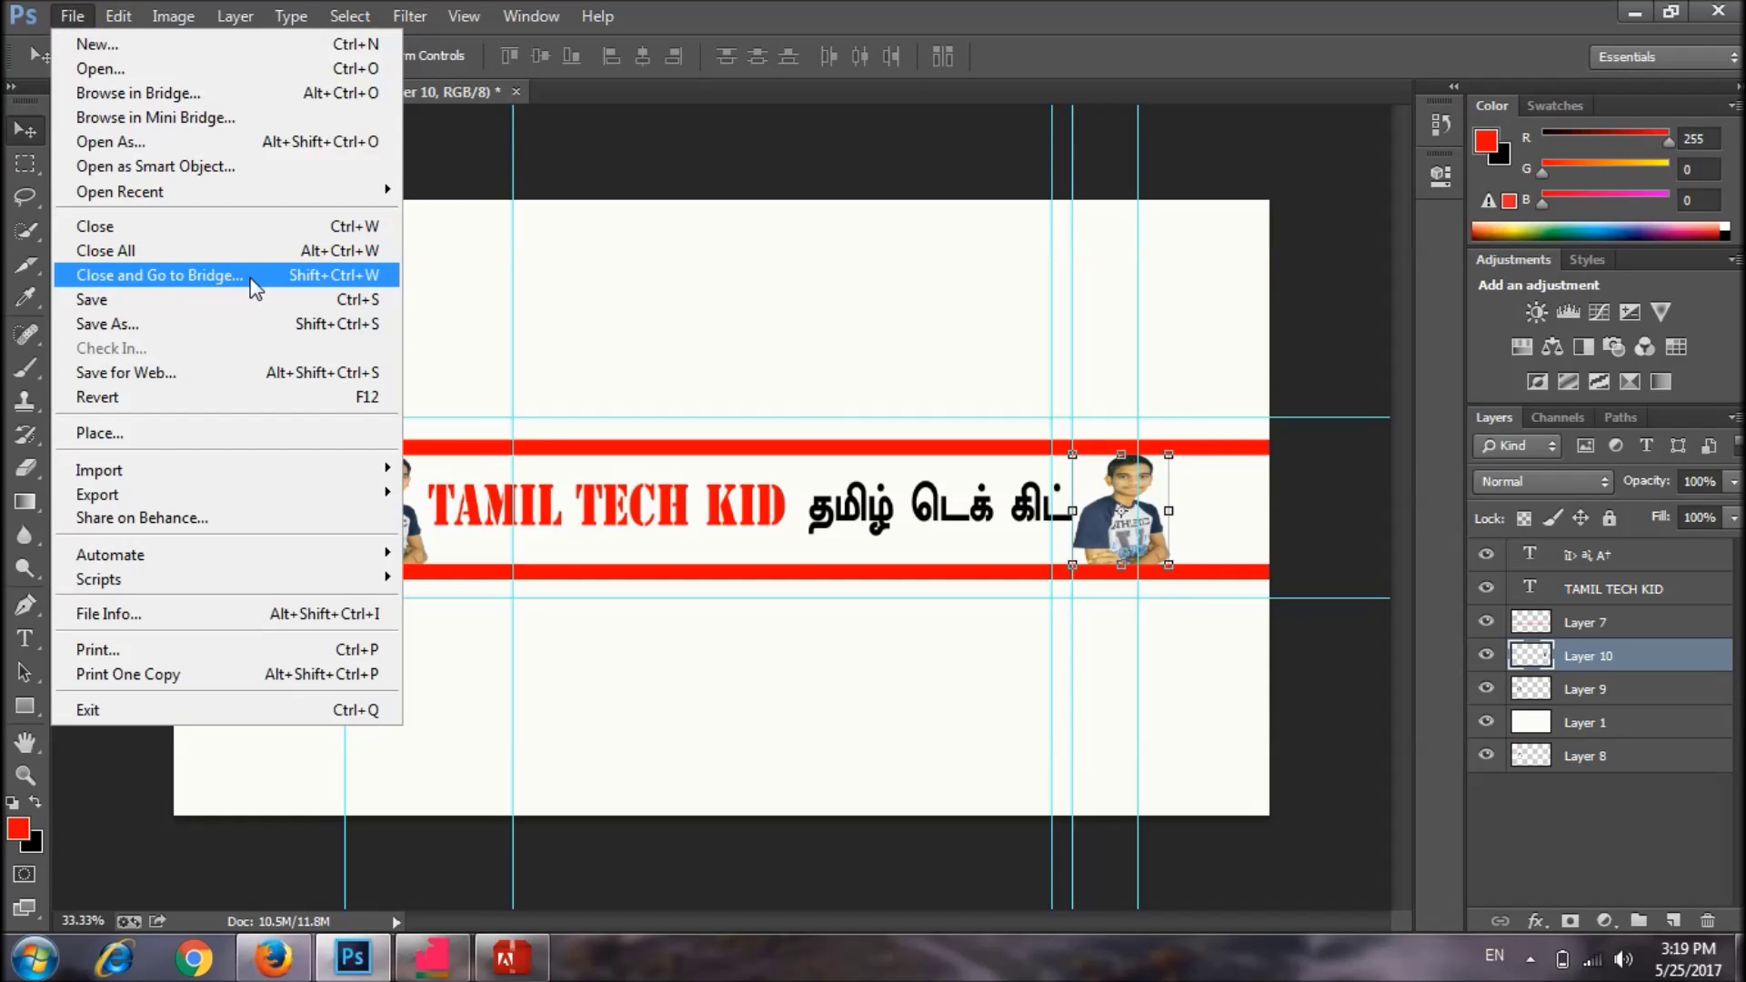
{"action": "left_click", "coordinate": [235, 324]}
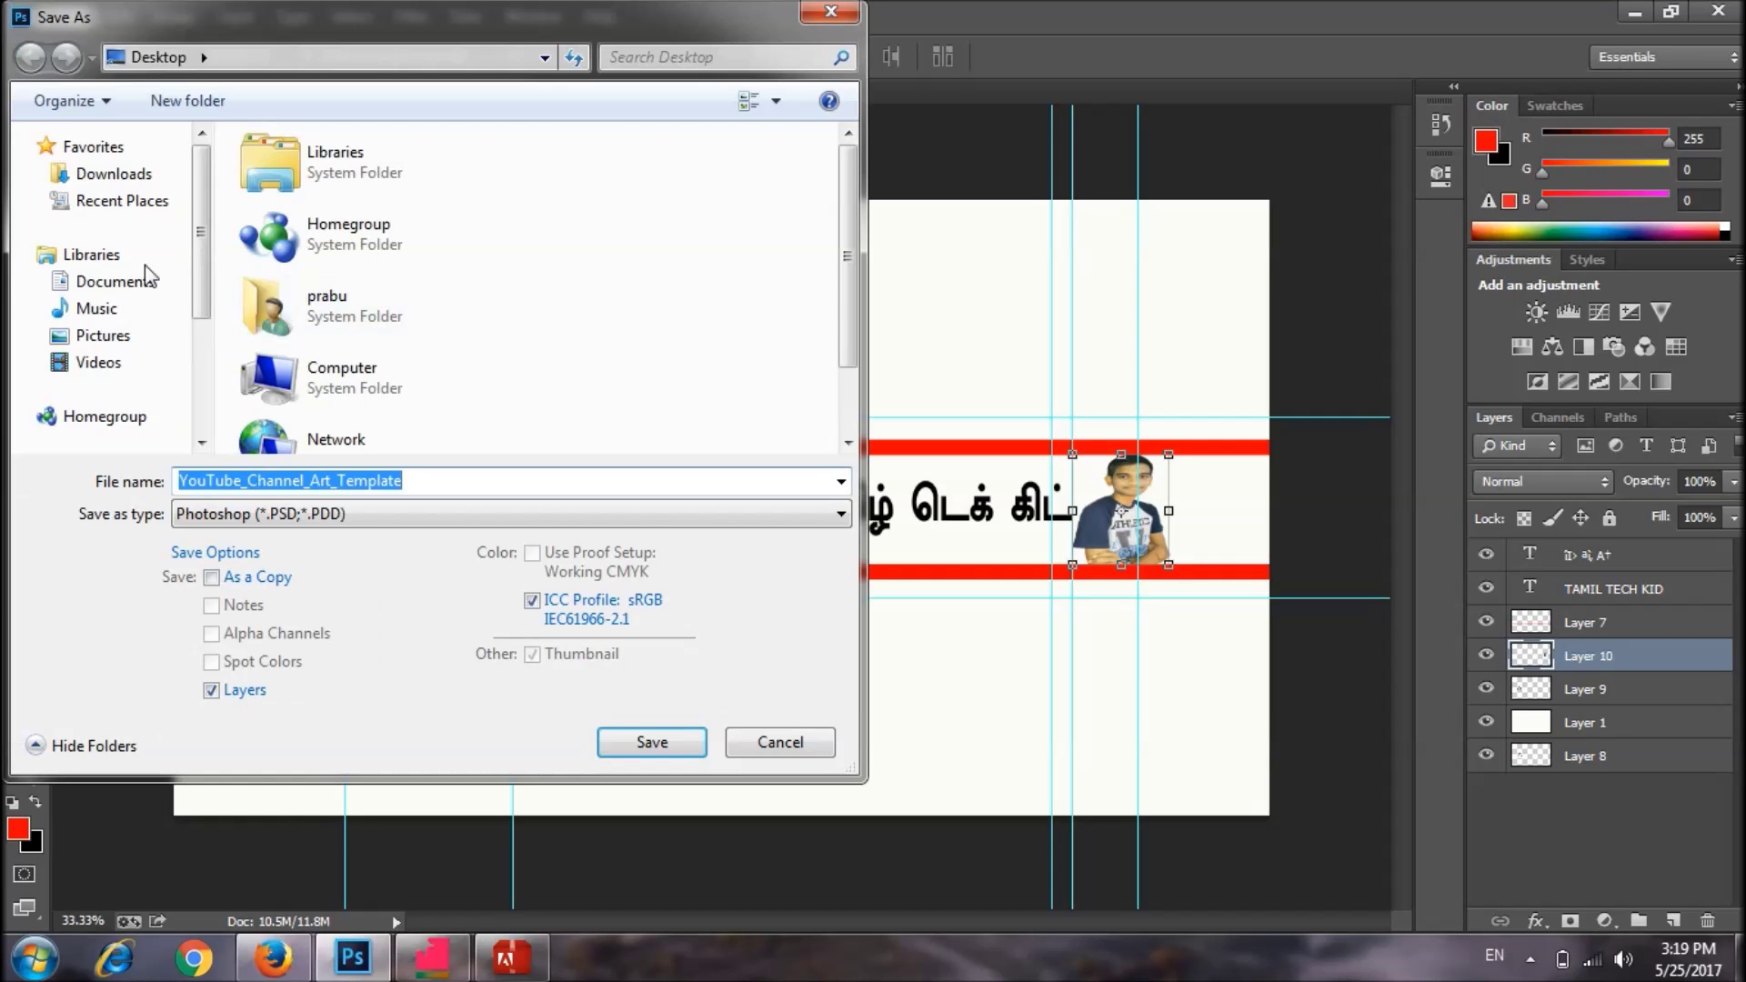
{"action": "left_click", "coordinate": [97, 336]}
{"action": "left_click", "coordinate": [587, 514]}
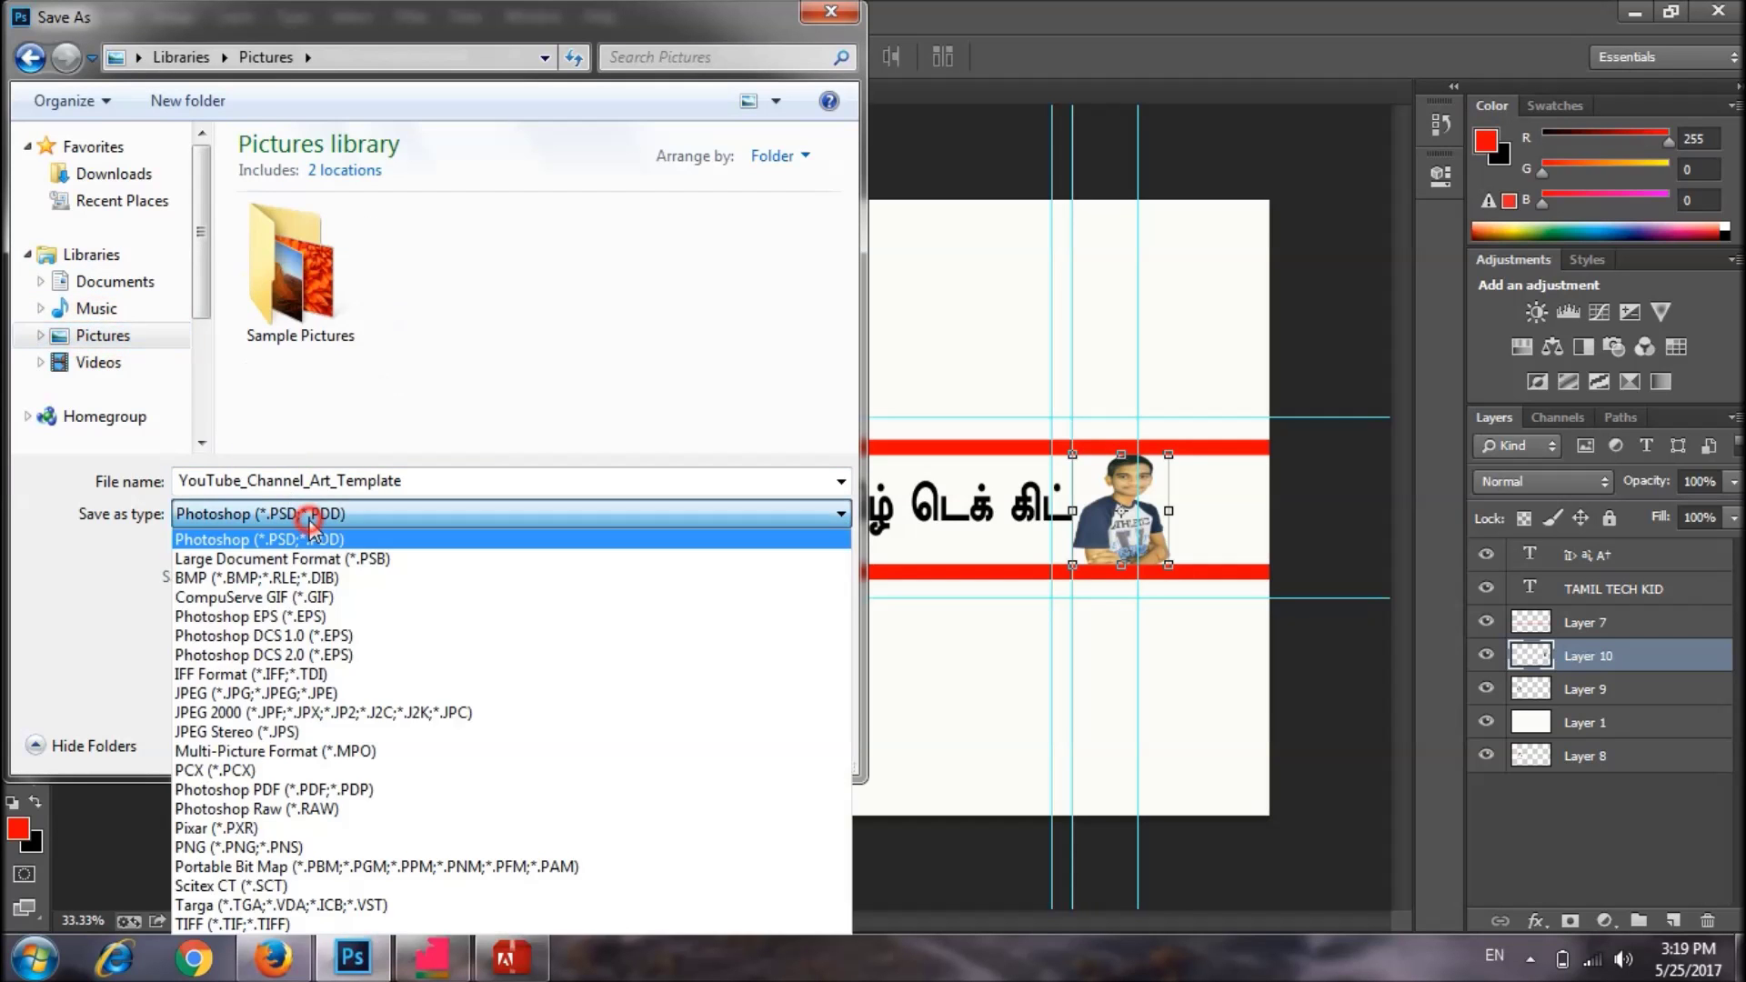
{"action": "left_click", "coordinate": [364, 692]}
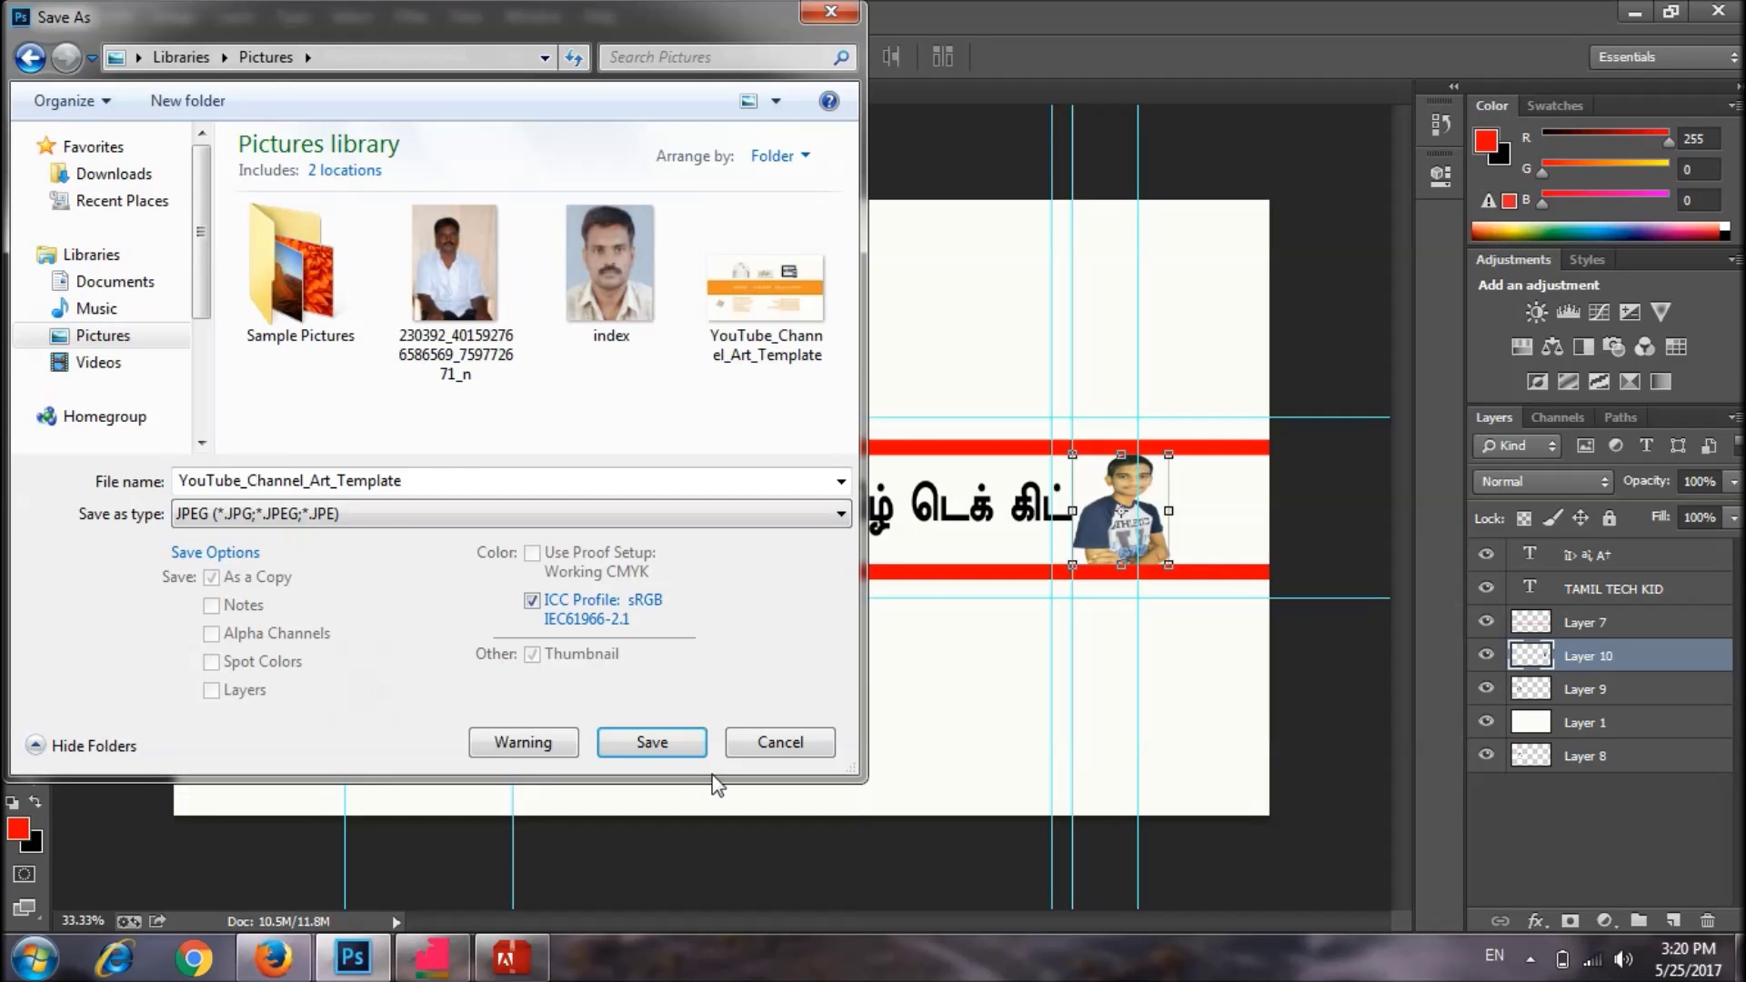
{"action": "left_click", "coordinate": [677, 742]}
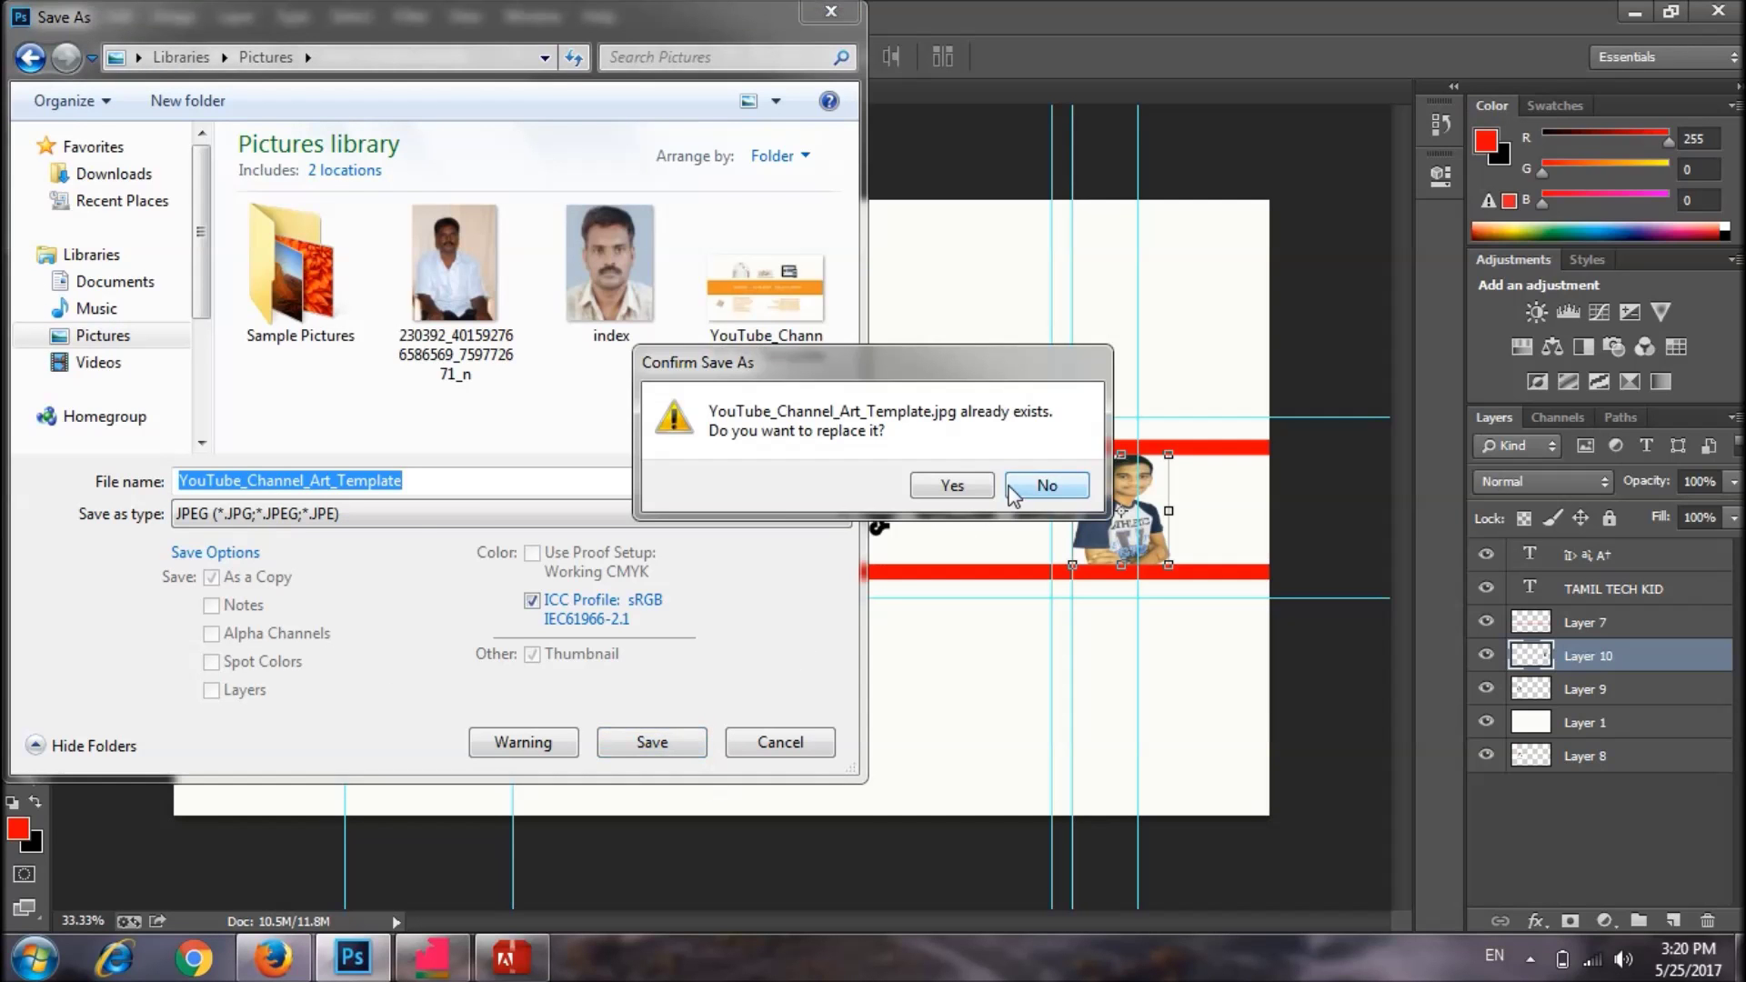
{"action": "left_click", "coordinate": [973, 485]}
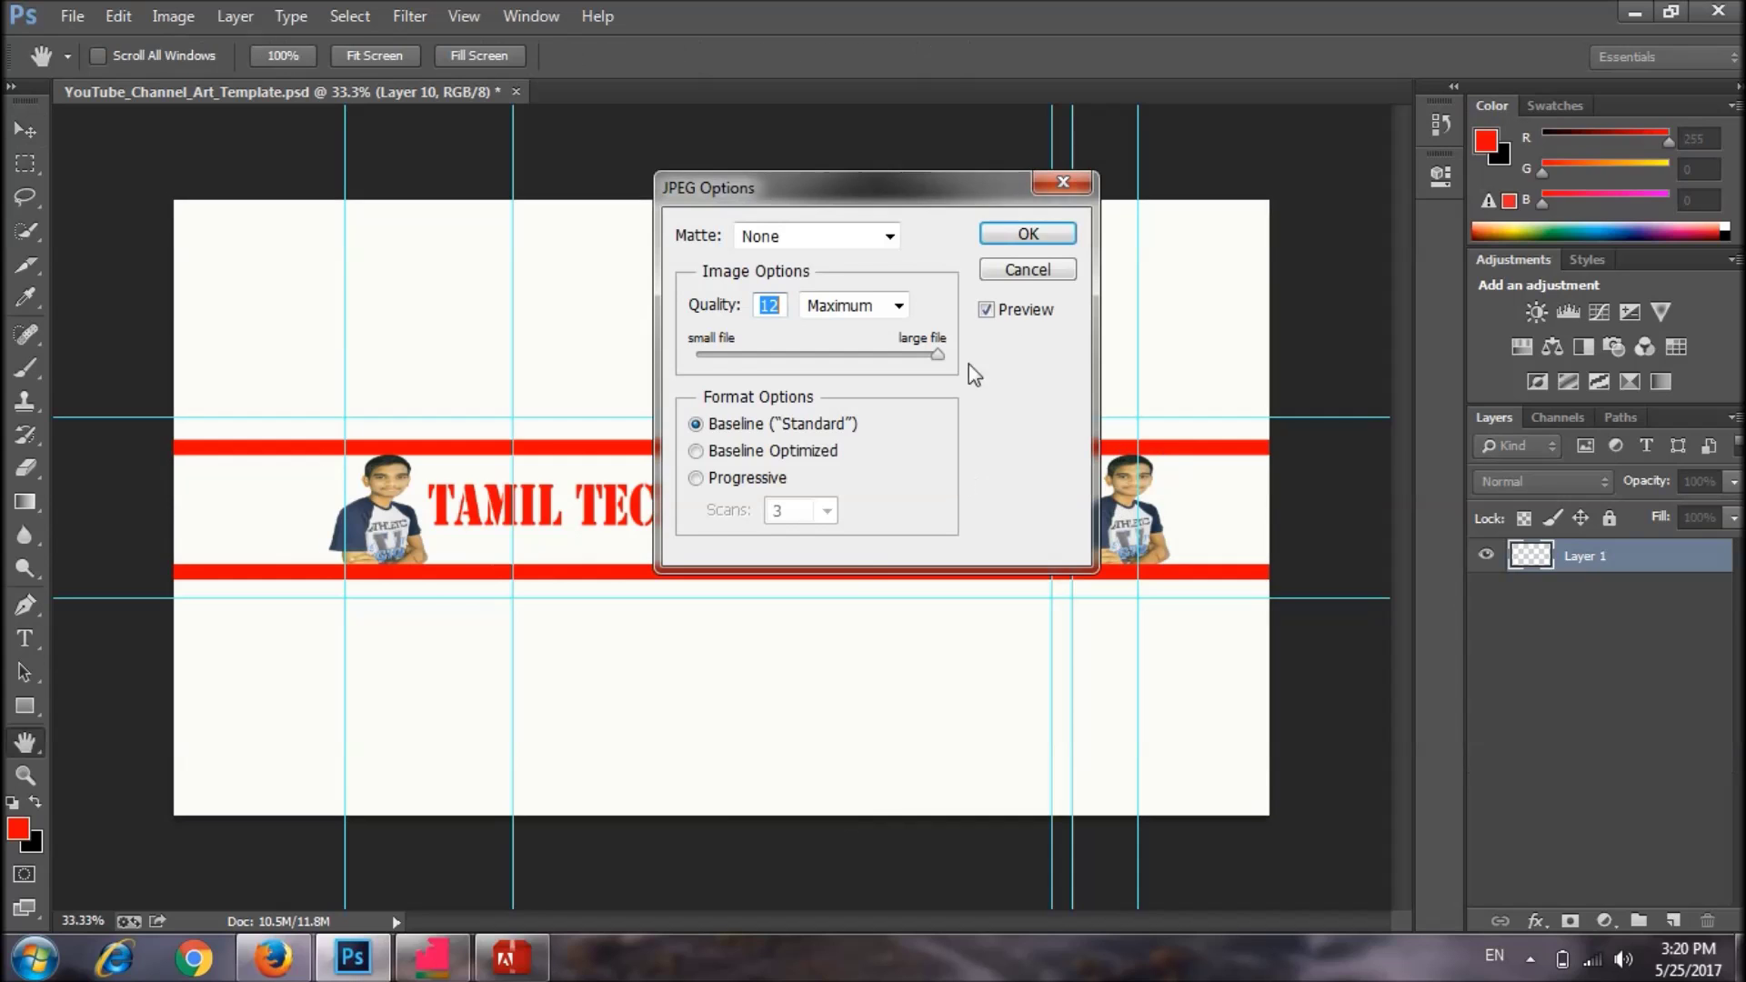
{"action": "left_click", "coordinate": [1039, 238]}
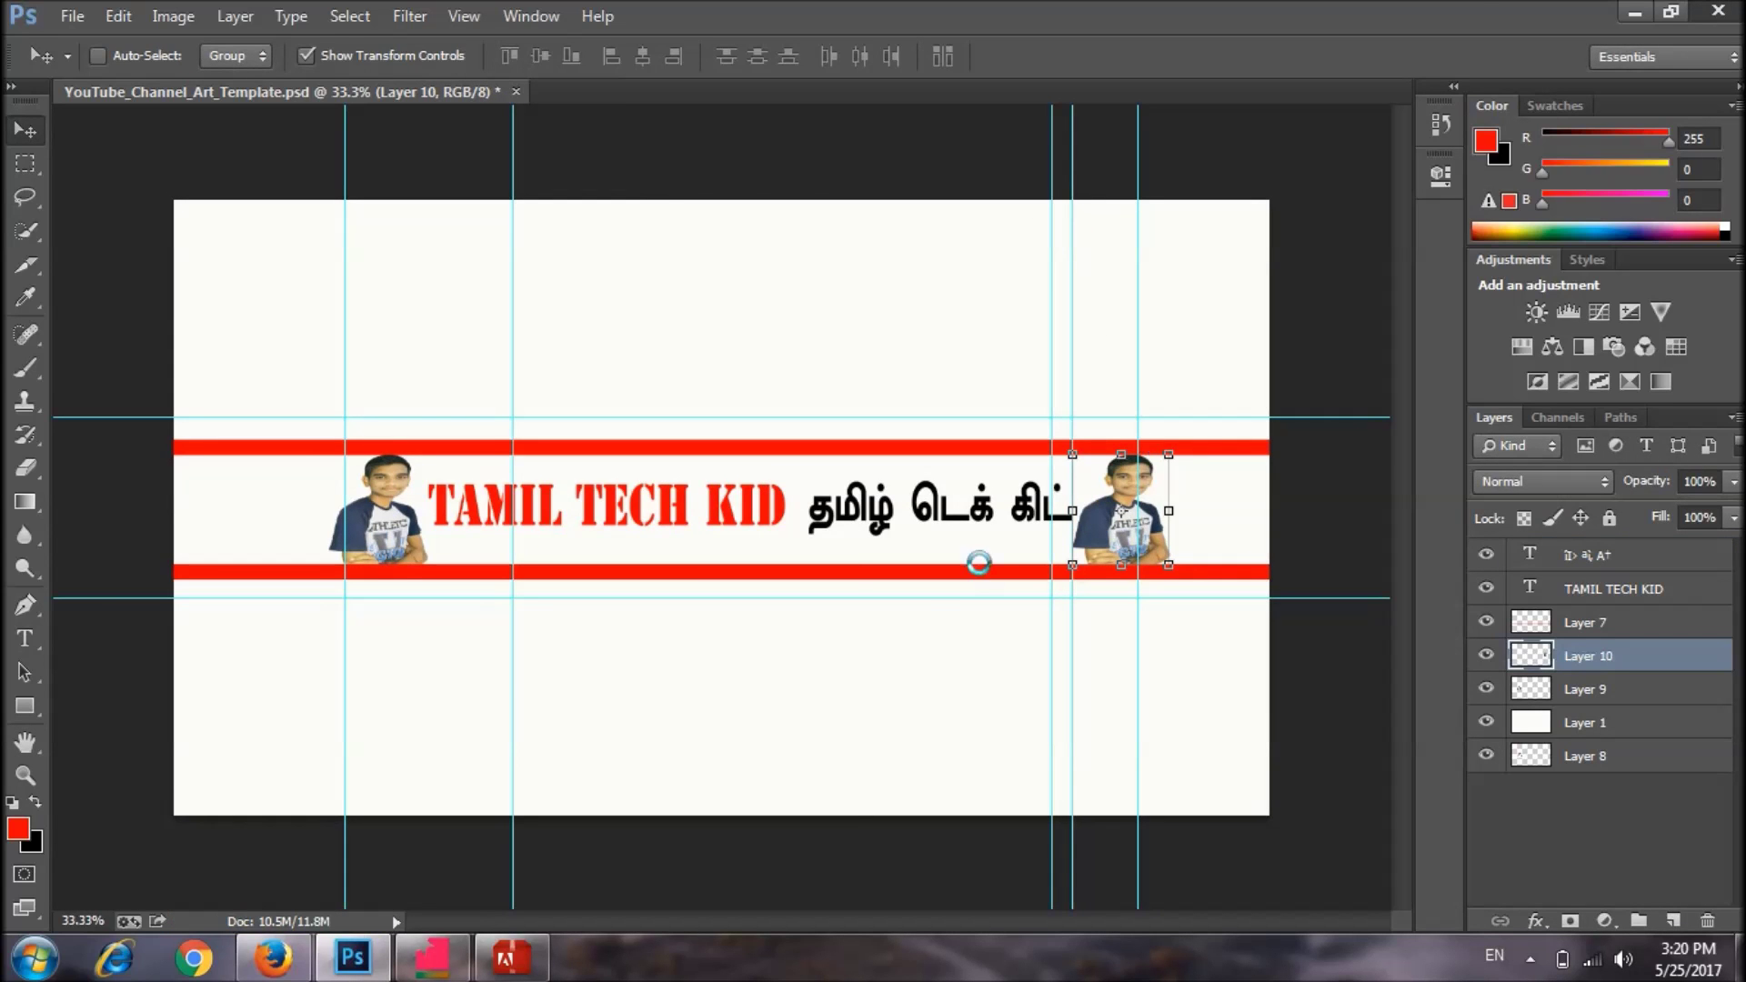
{"action": "key", "text": "ctrl+q"}
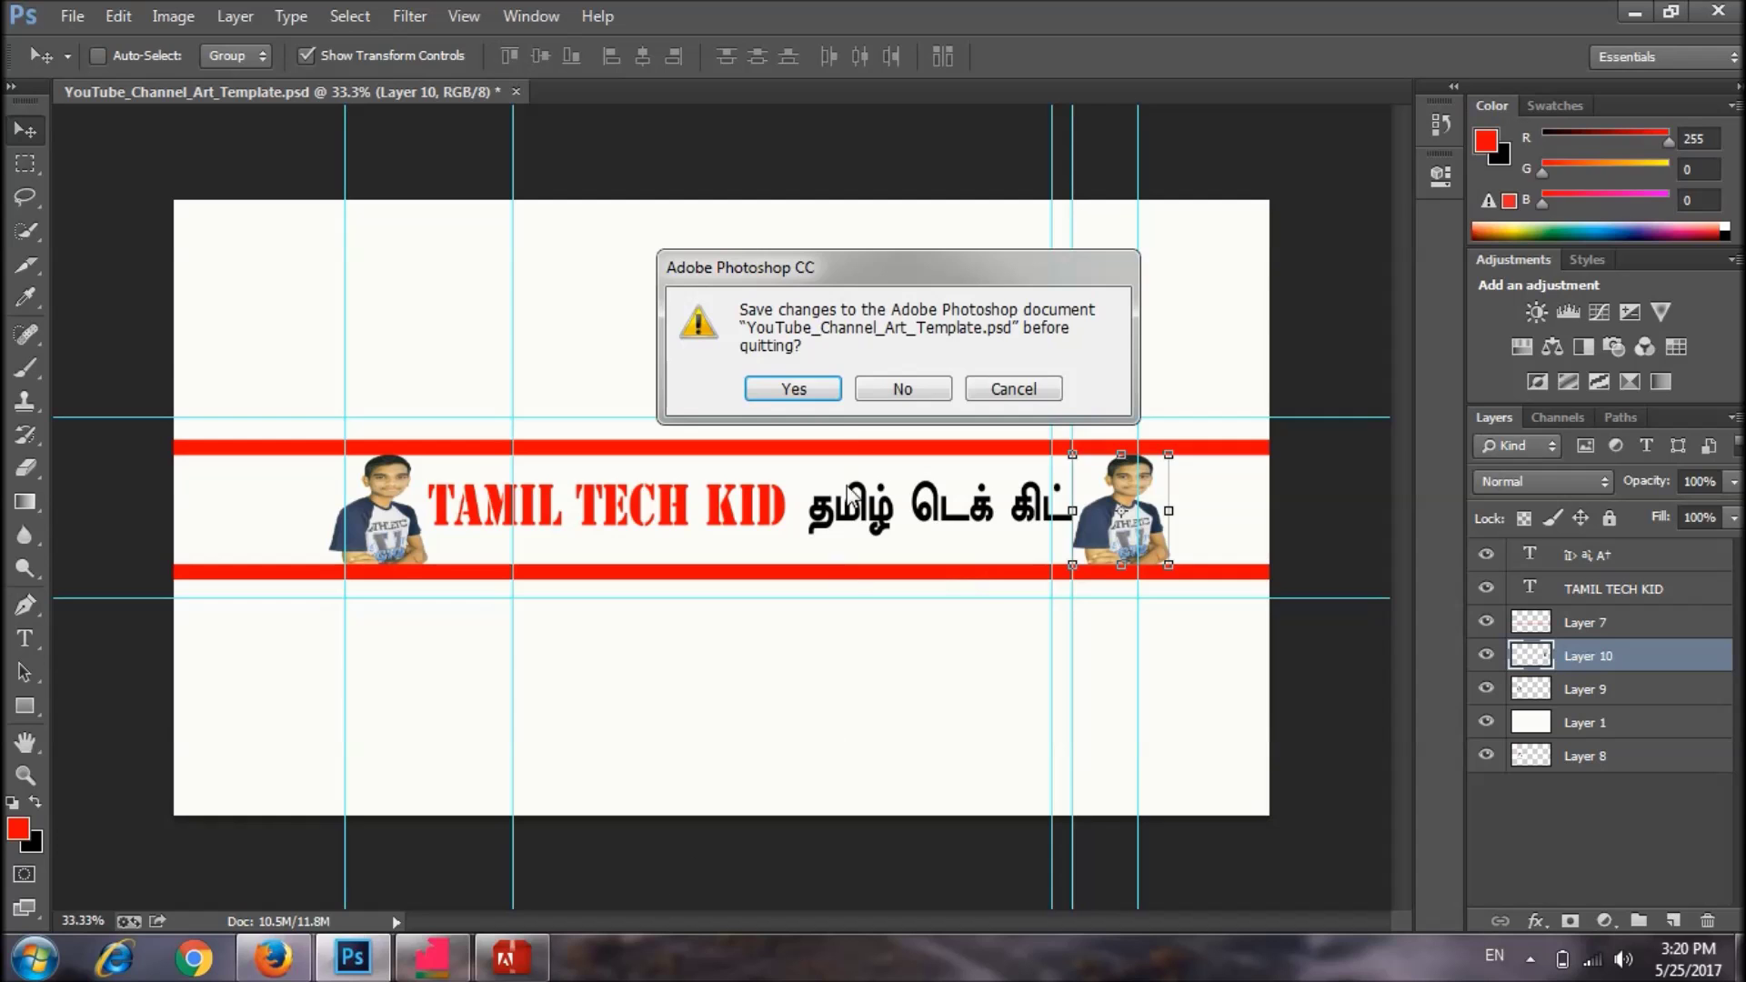
{"action": "left_click", "coordinate": [909, 380]}
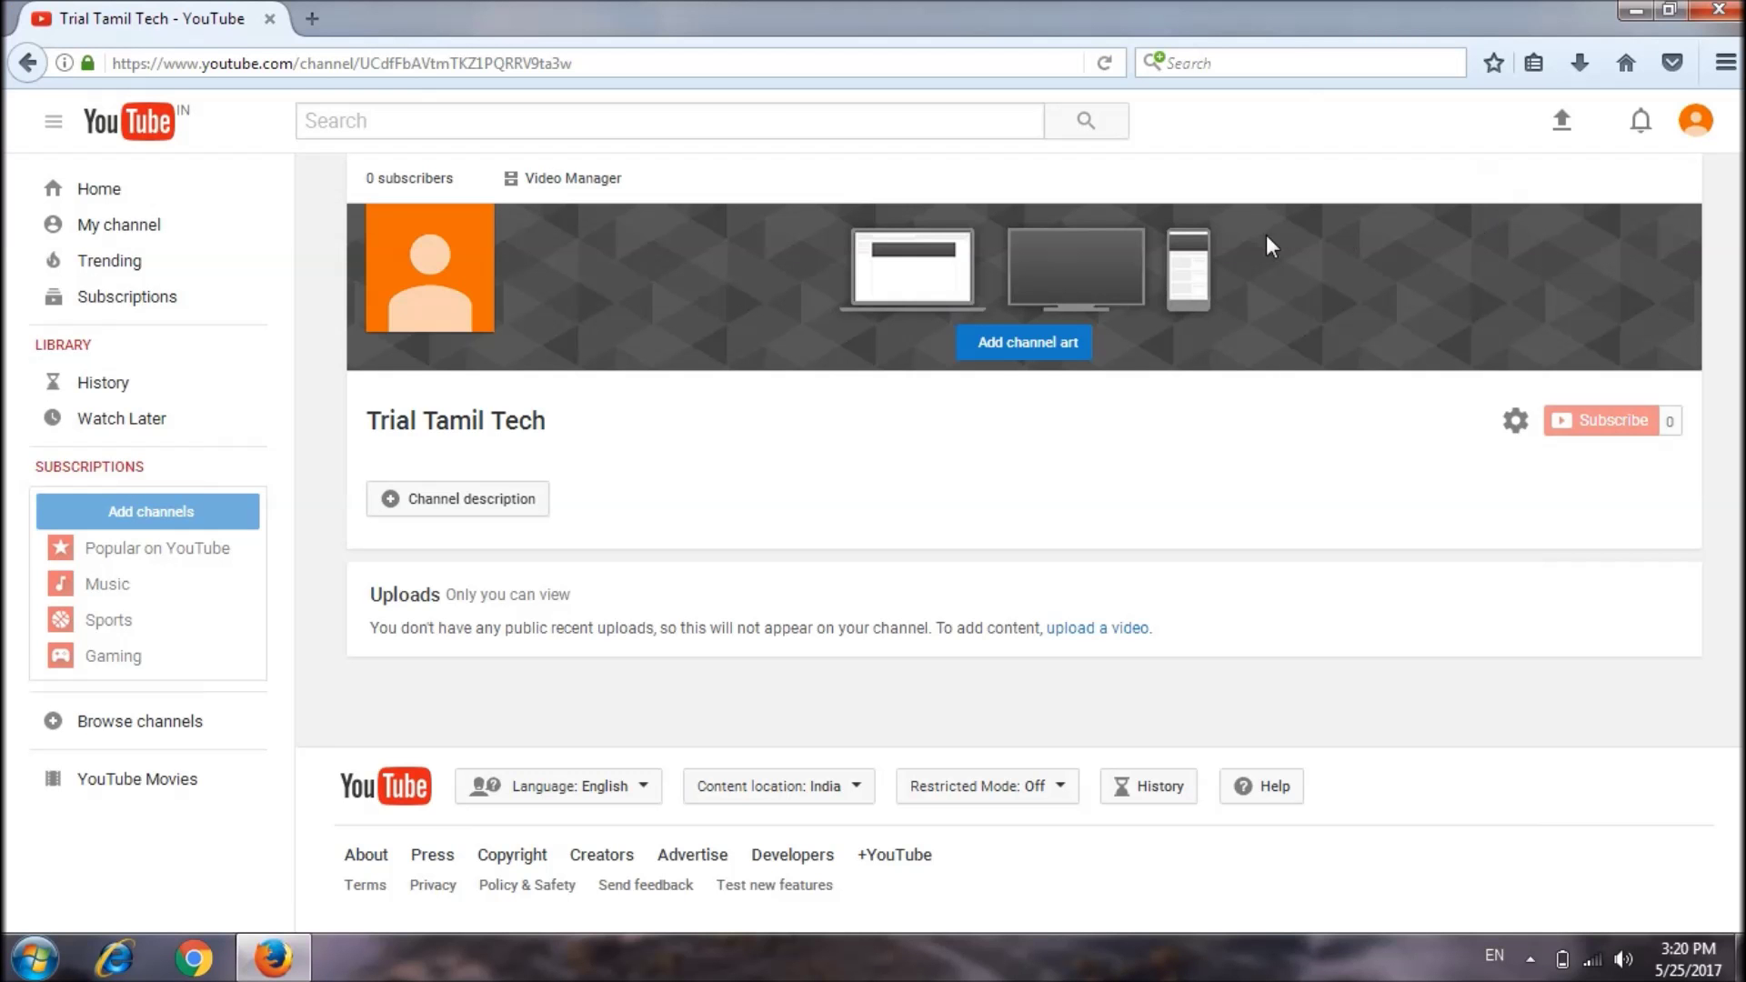
Upload the YouTube_Channel_Art_Template image from Pictures as channel art for the Trial Tamil Tech YouTube channel.
{"action": "left_click", "coordinate": [1072, 346]}
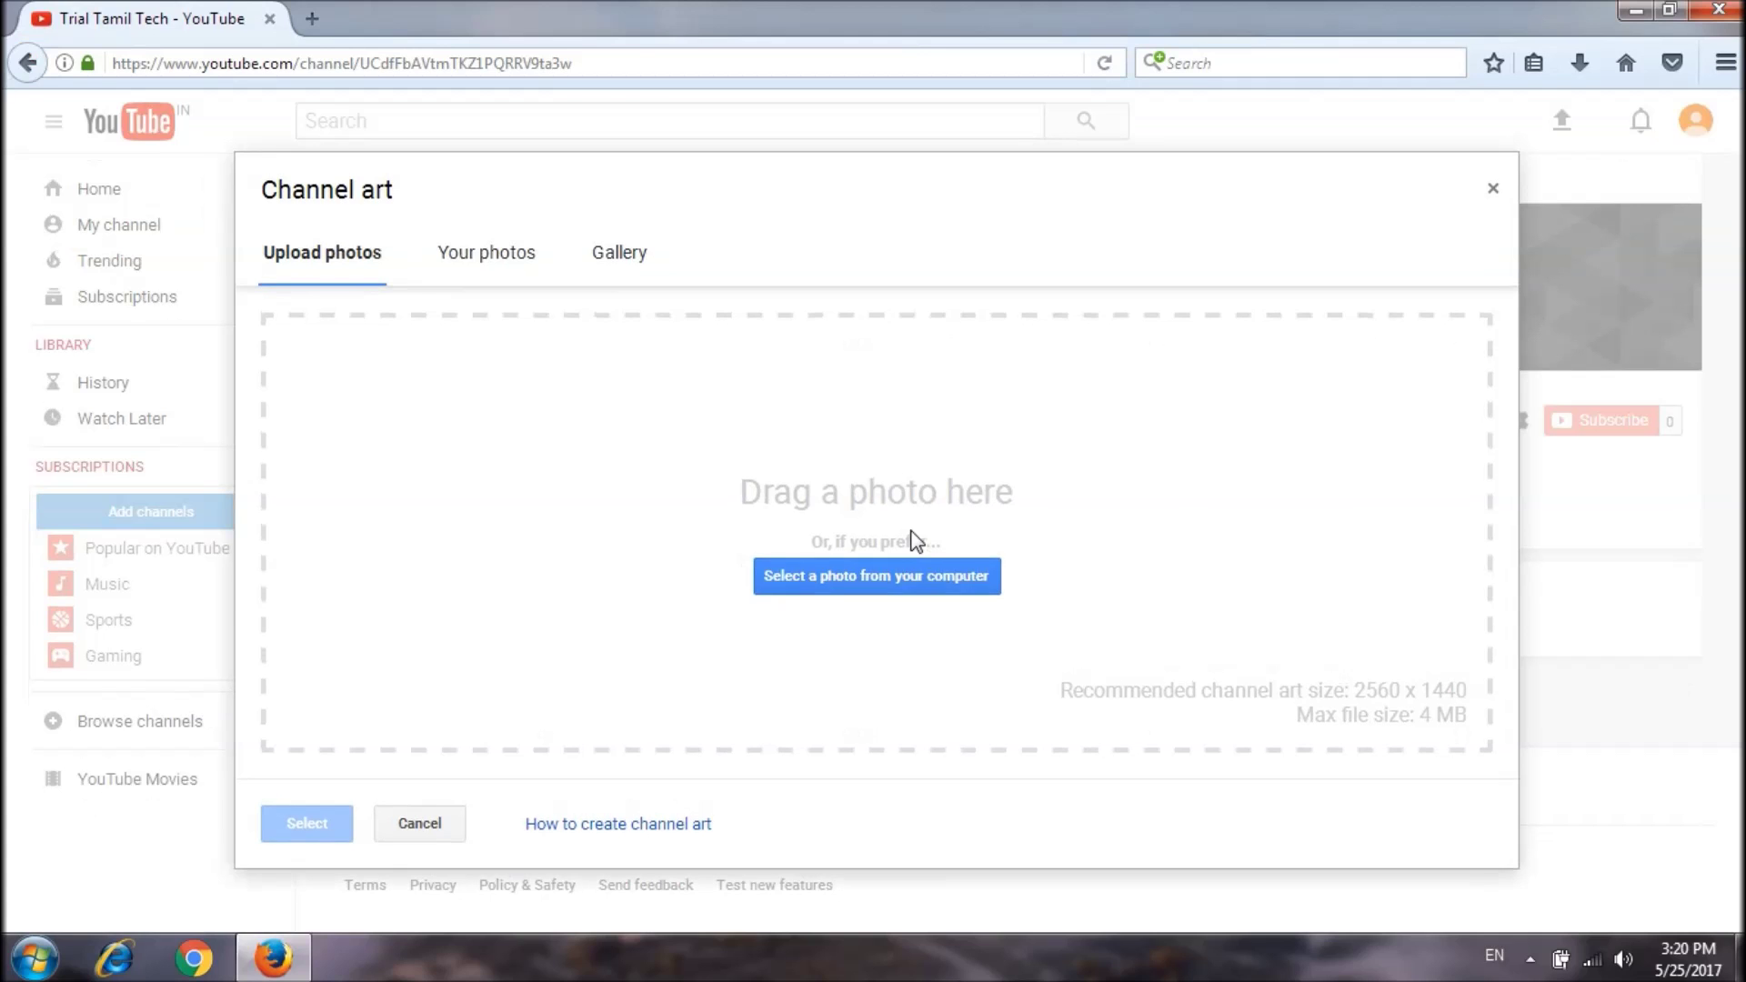
{"action": "left_click", "coordinate": [892, 578]}
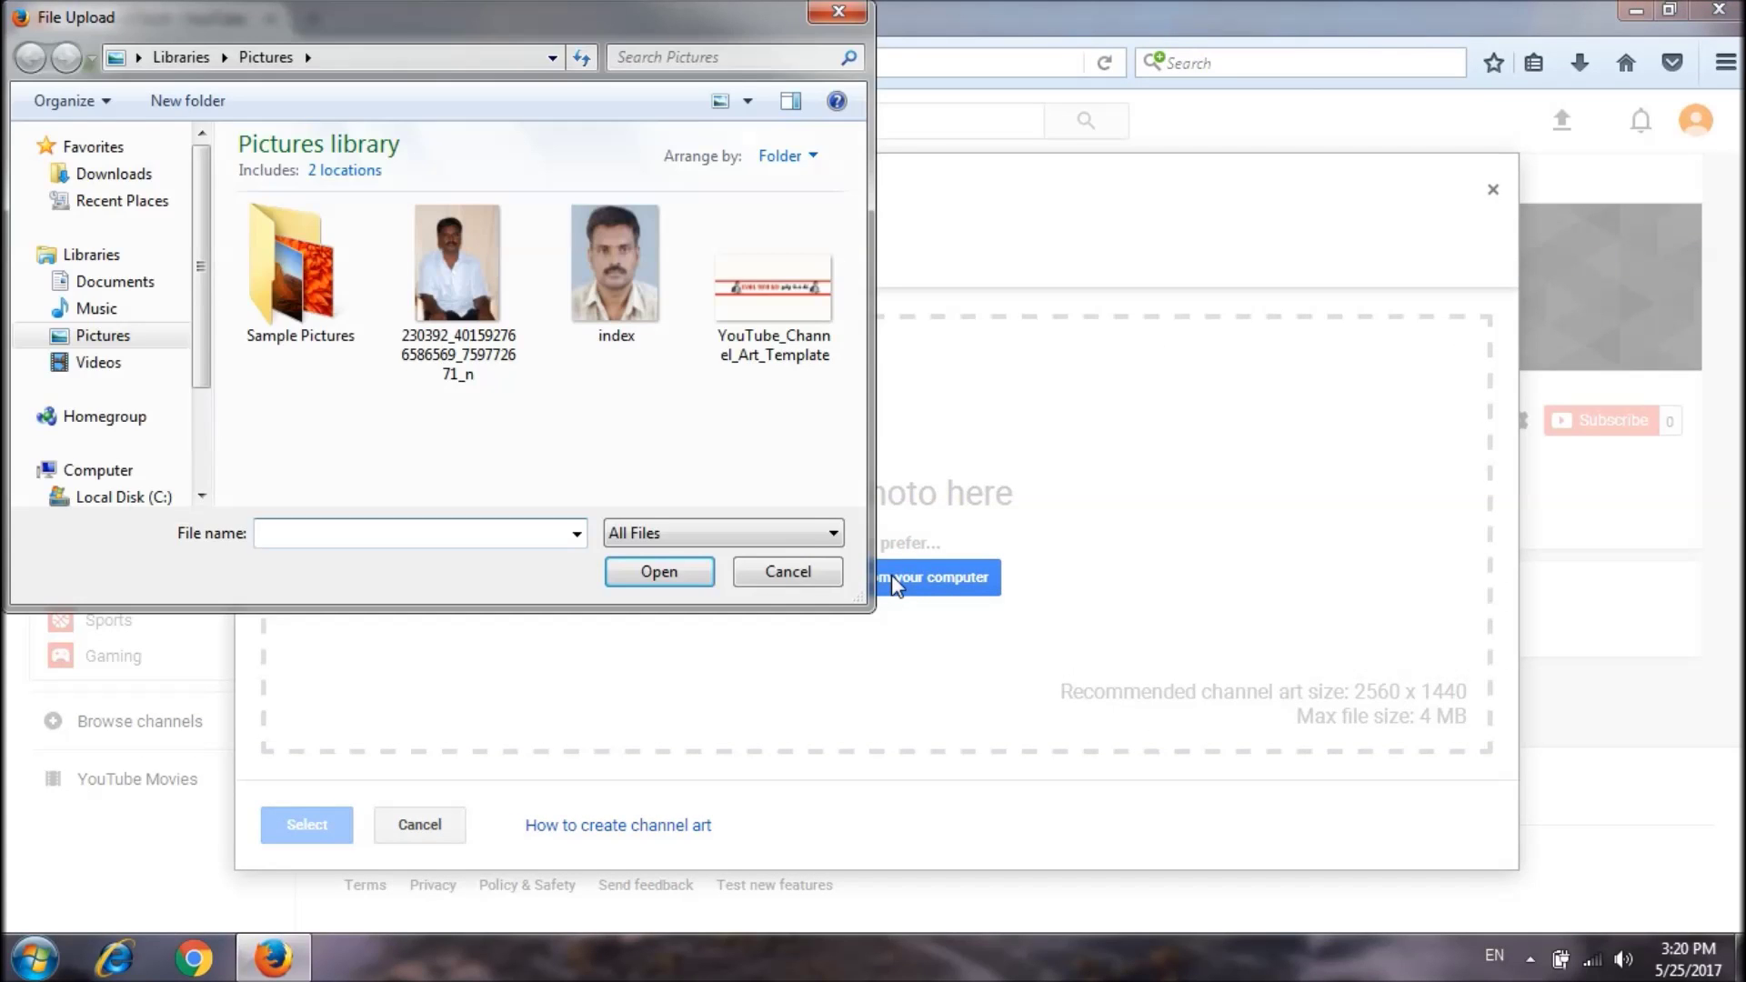
{"action": "double_click", "coordinate": [779, 280]}
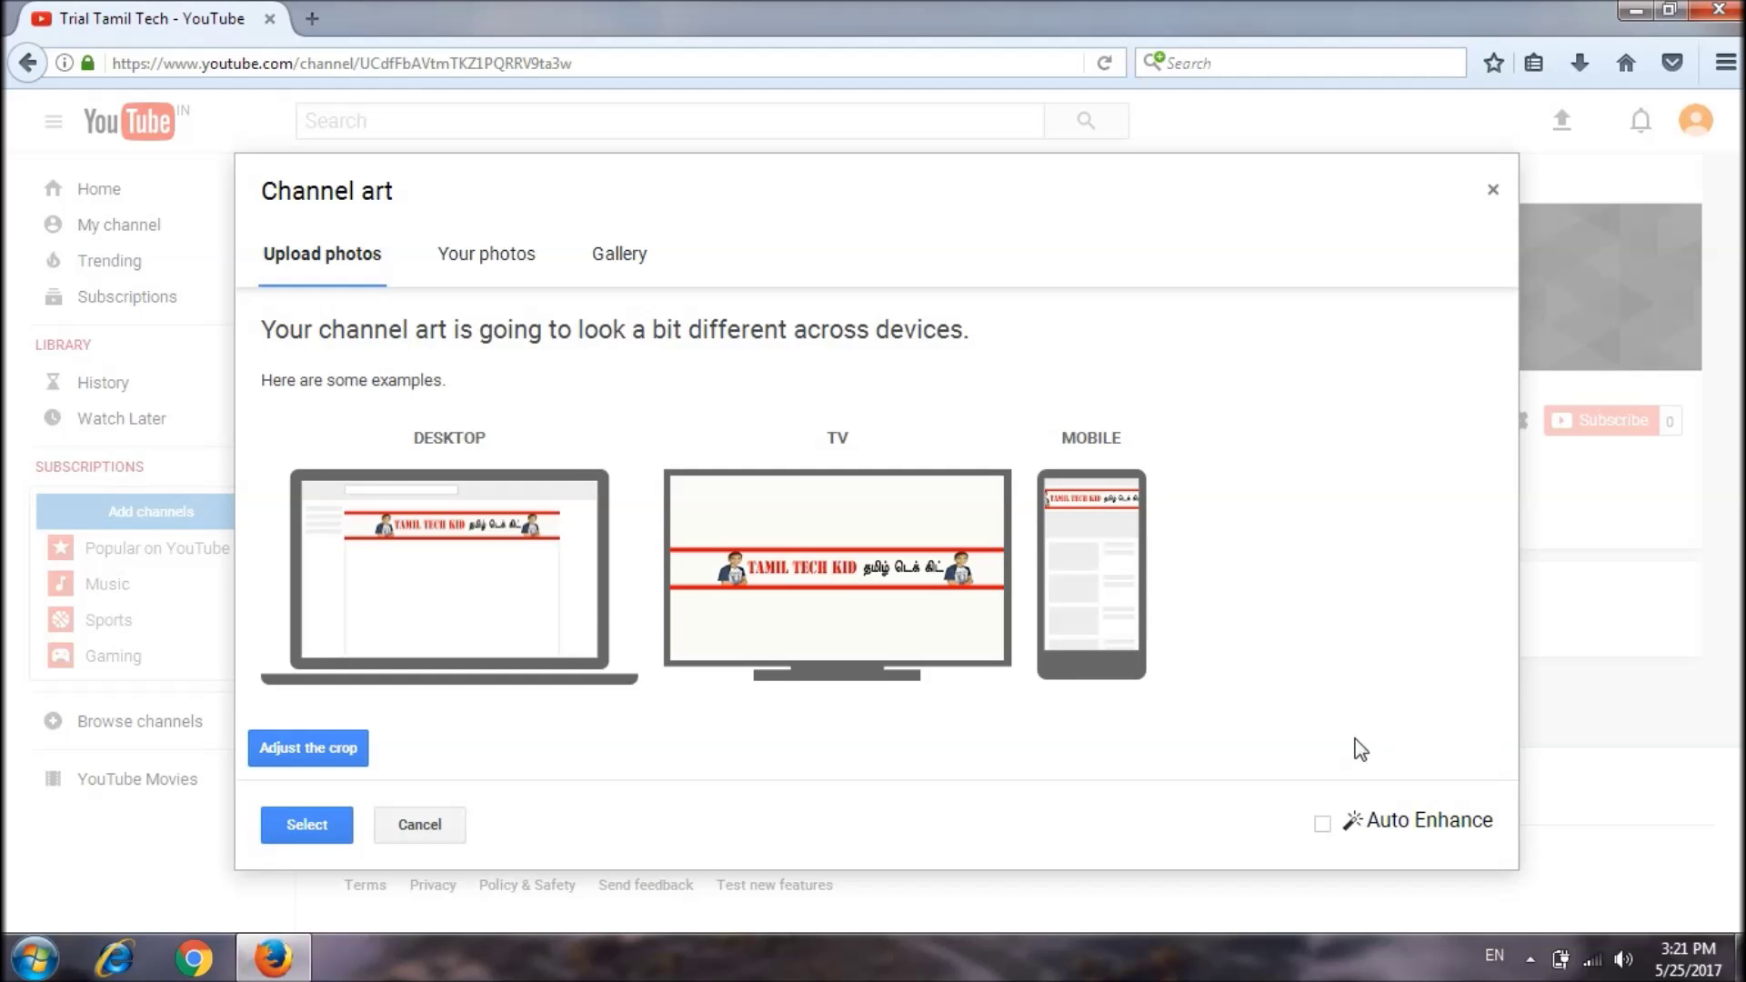
Turn on Auto Enhance for the uploaded banner and set it as the channel art.
{"action": "left_click", "coordinate": [1323, 824]}
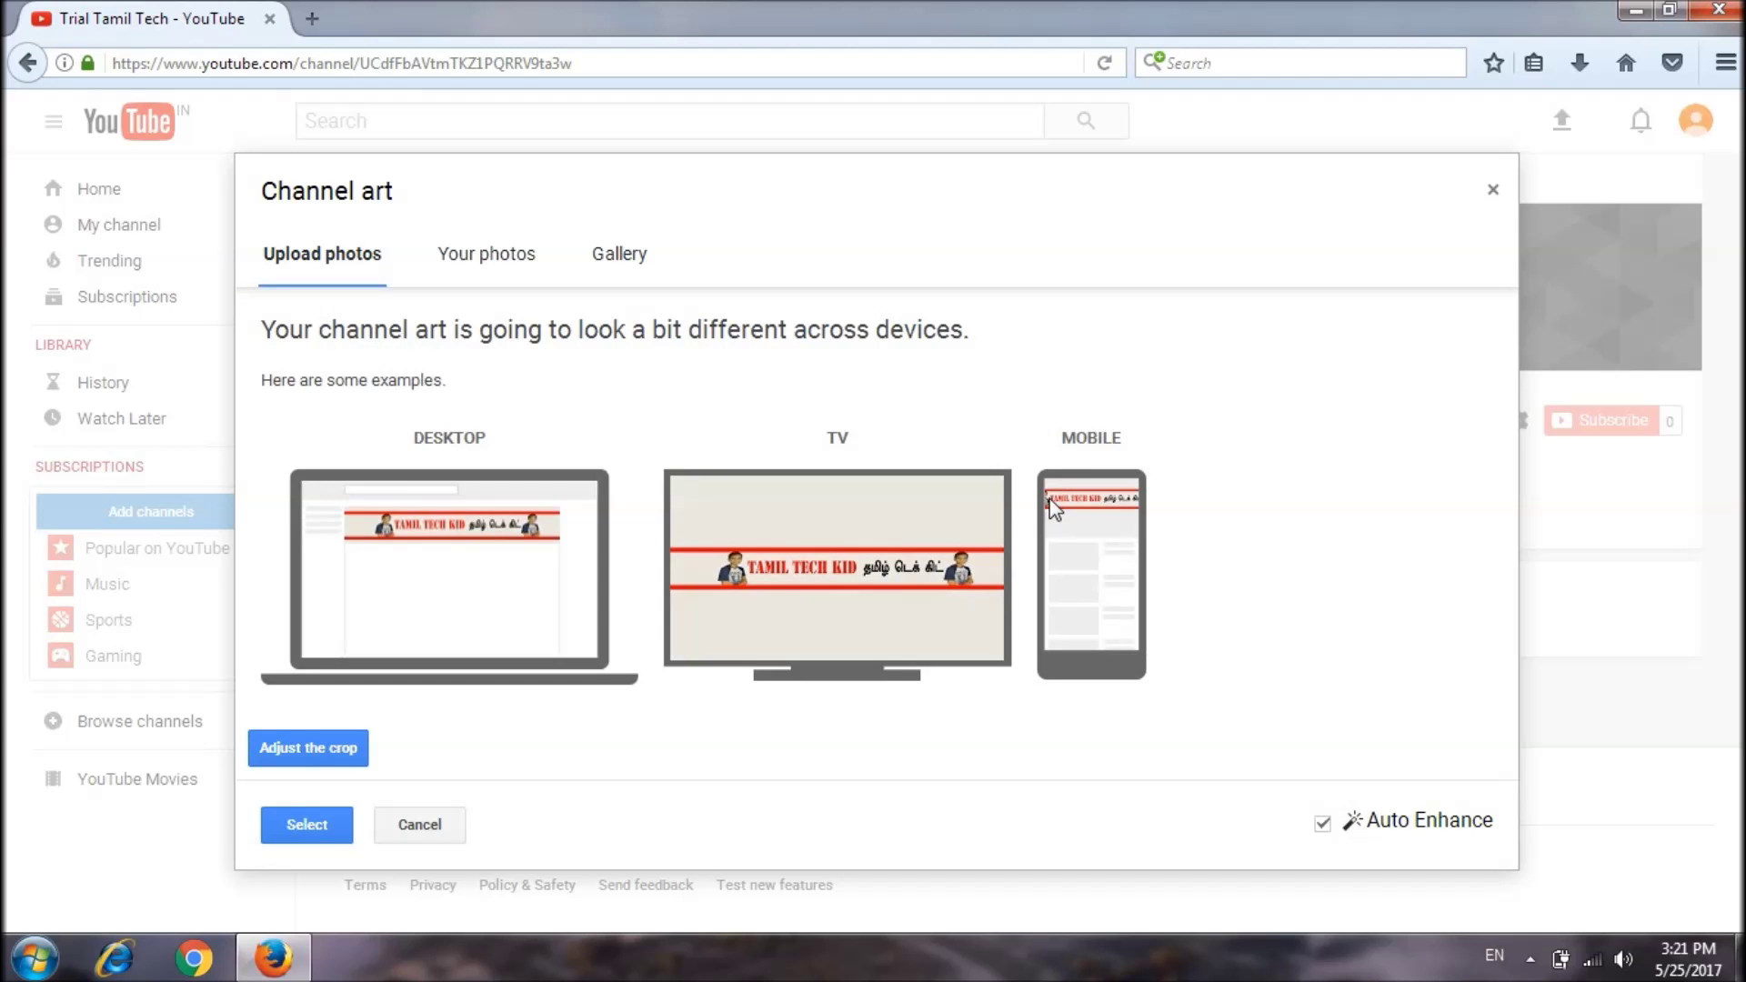
{"action": "left_click_drag", "start_coordinate": [1046, 504], "coordinate": [1053, 505]}
{"action": "left_click", "coordinate": [304, 824]}
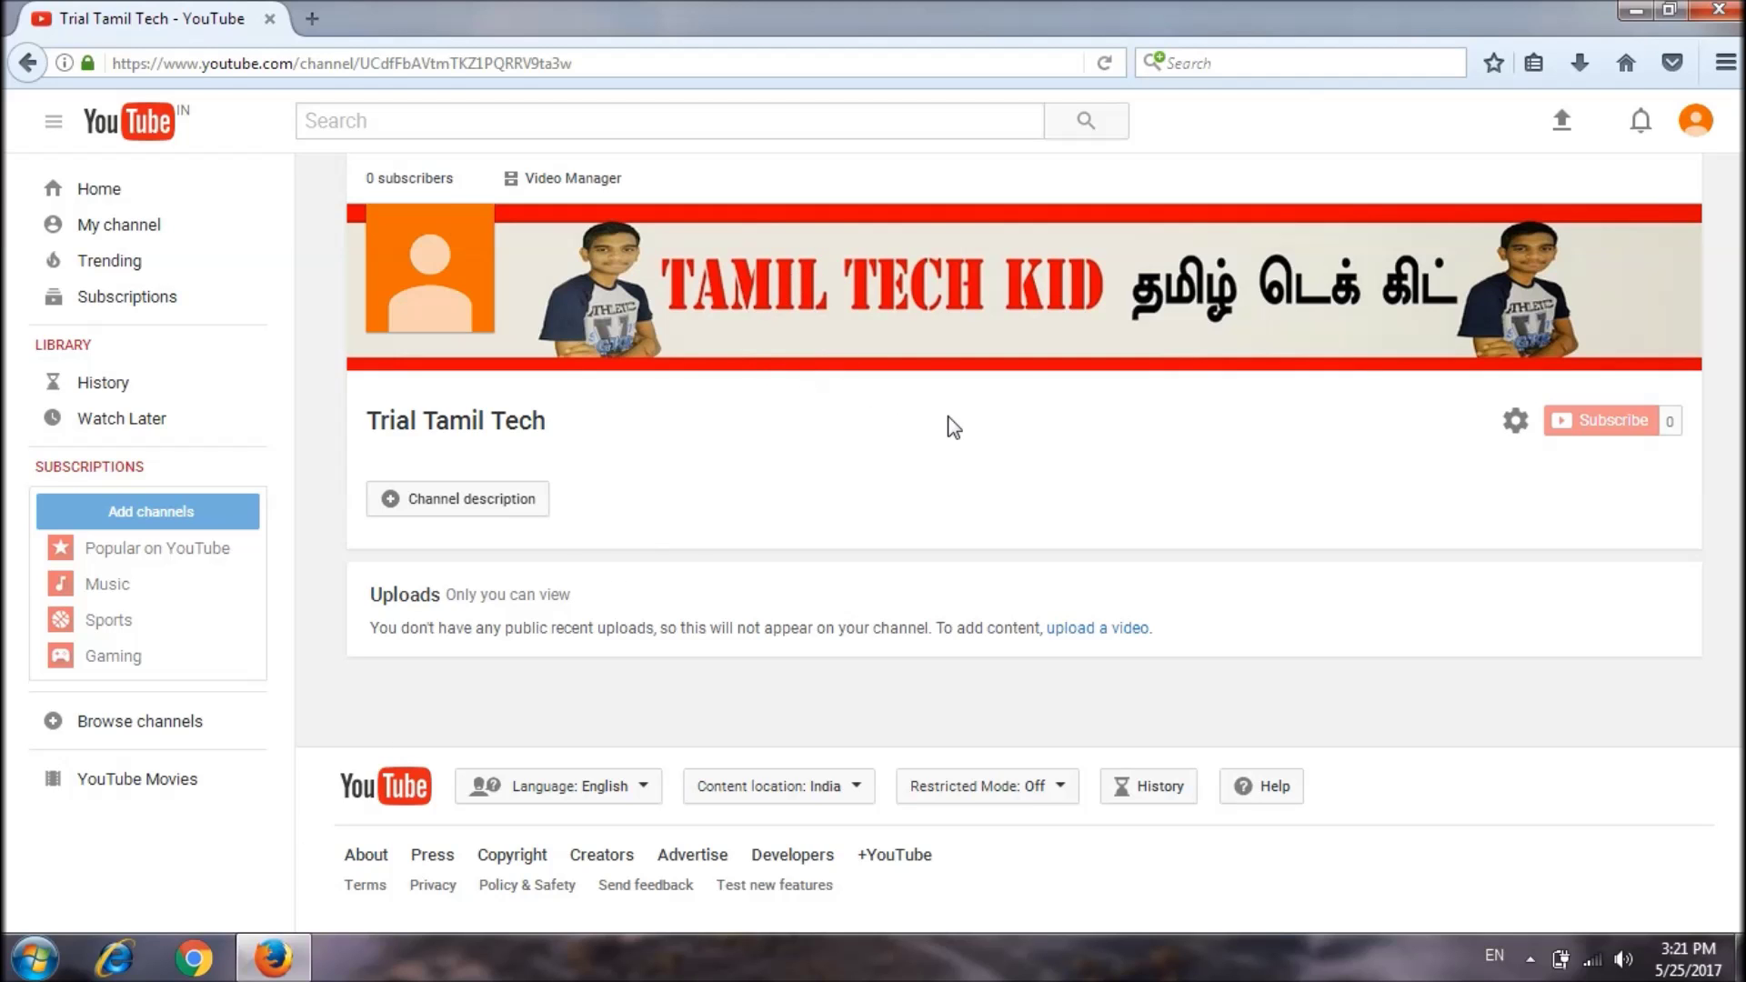
{"action": "mouse_move", "coordinate": [864, 311]}
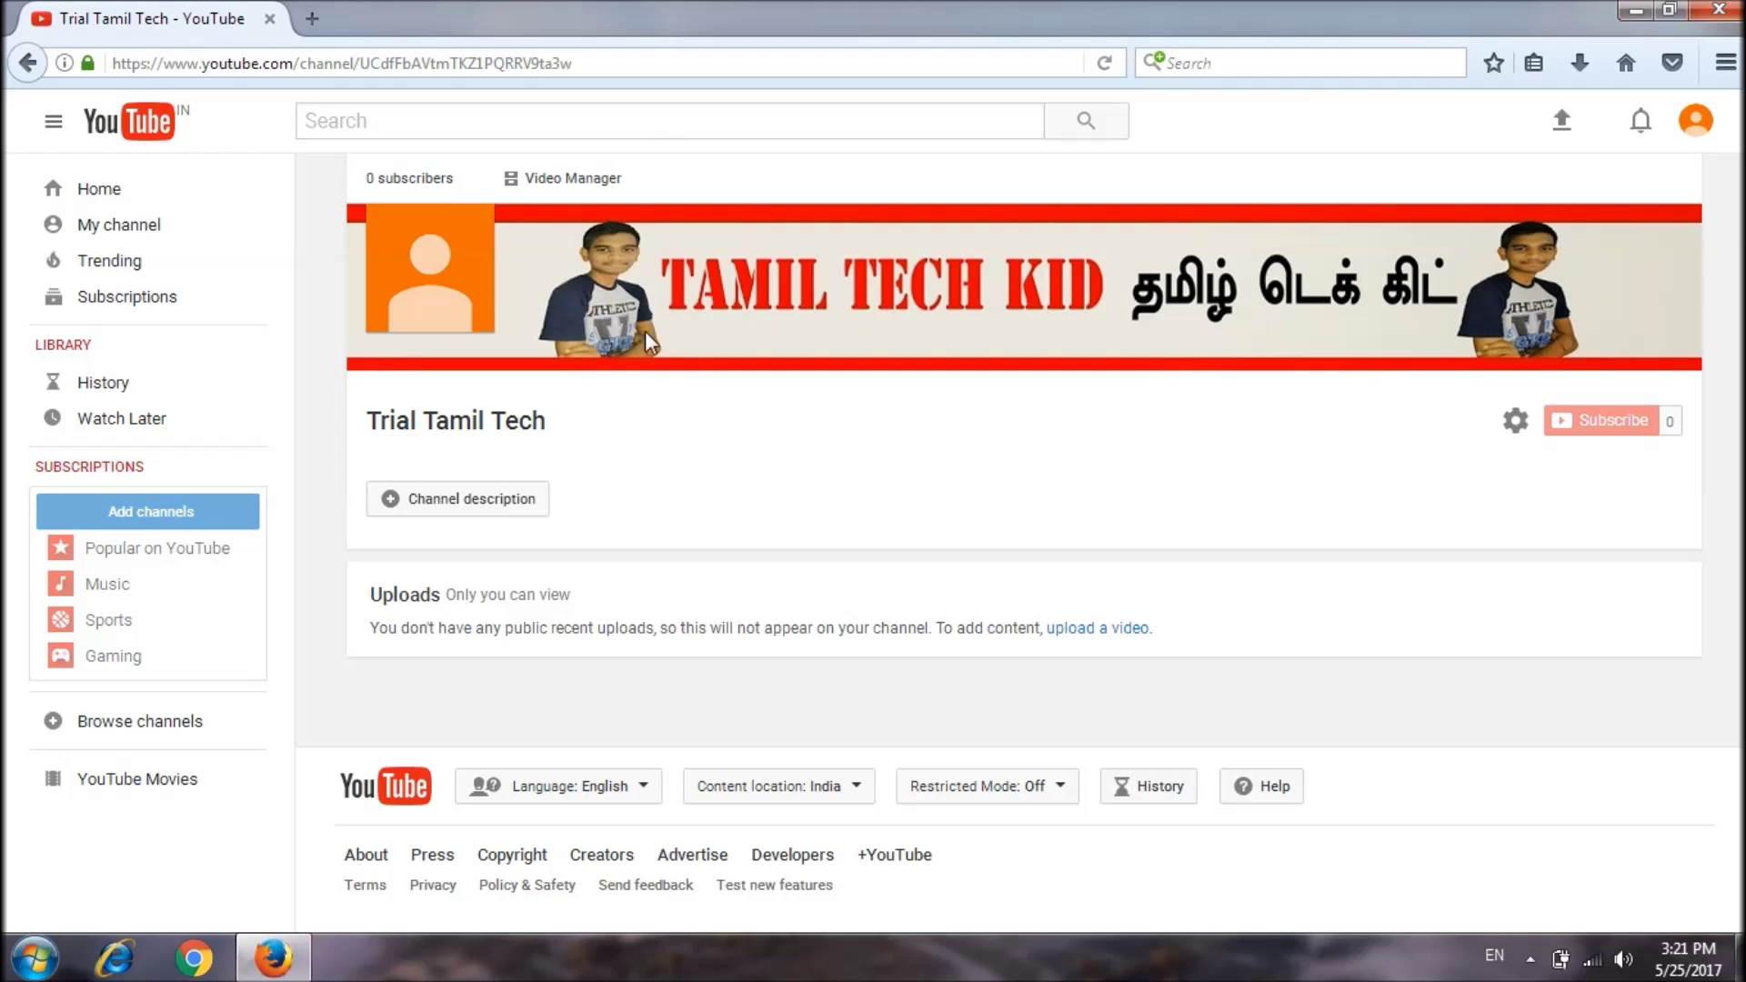